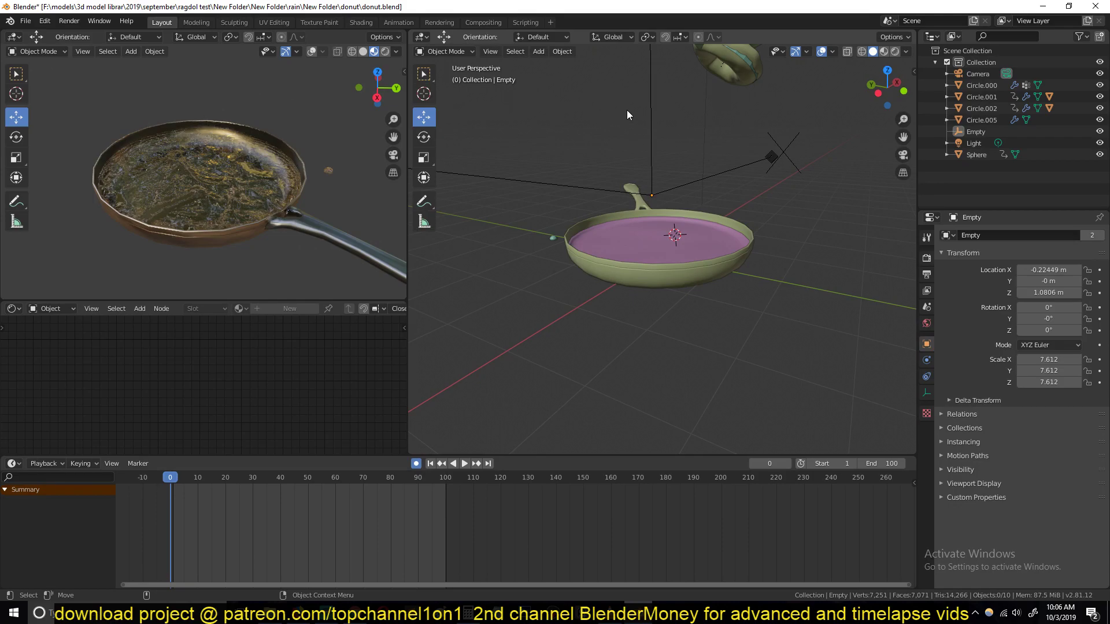
Play back the animation of the donuts dropping into the oil-filled pan
key("space")
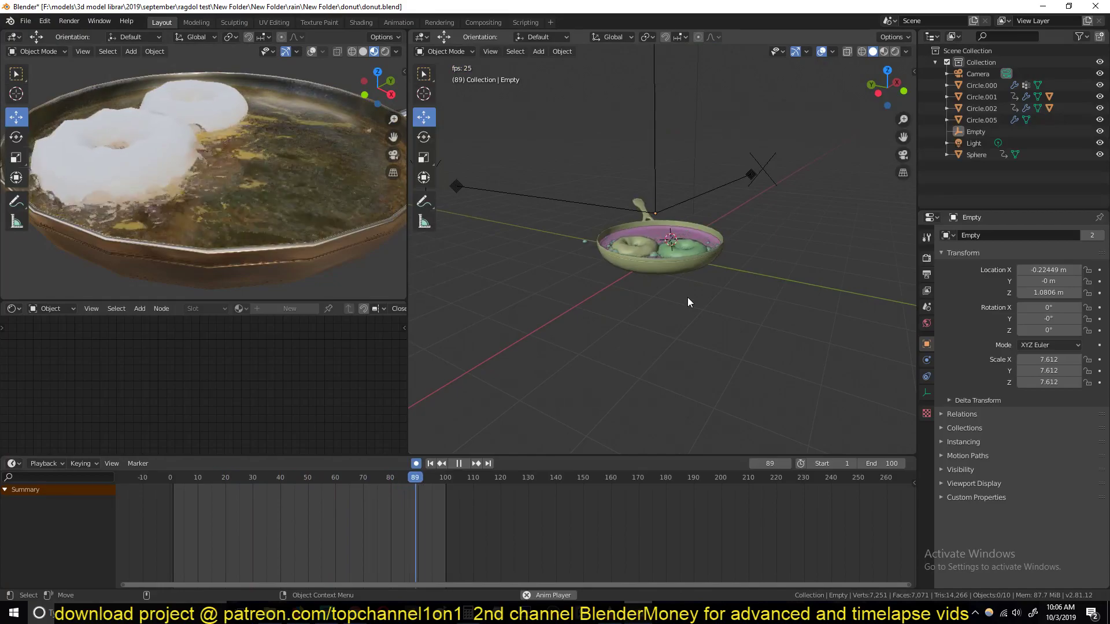
key("space")
middle_click_drag(688, 302, 682, 316)
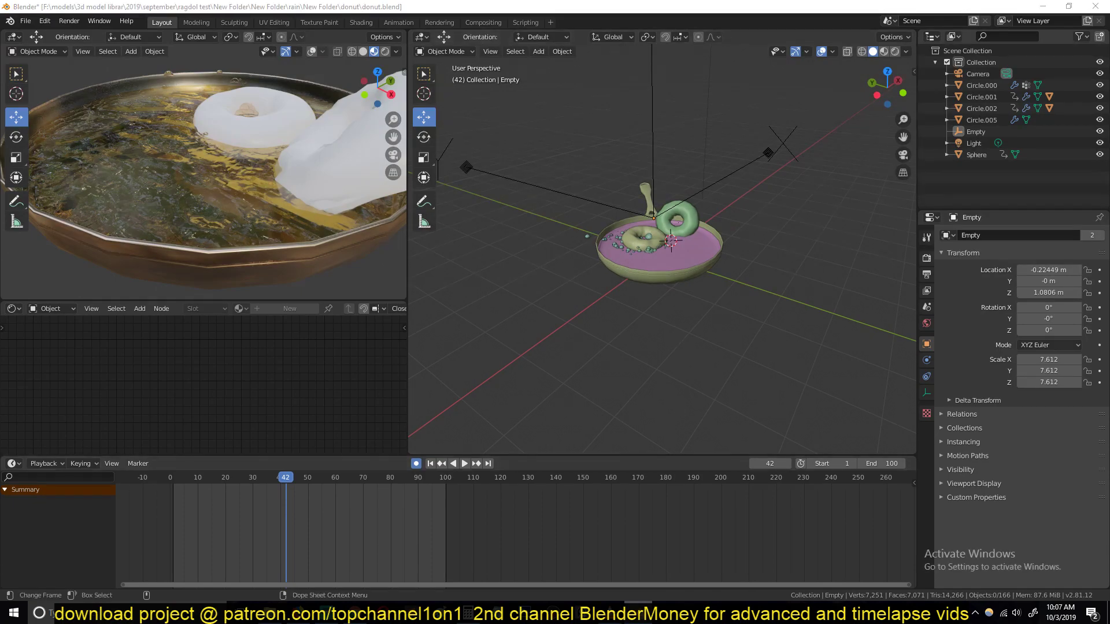
Open a second Blender instance and copy the frying pan from the donut scene
right_click(639, 614)
left_click(641, 552)
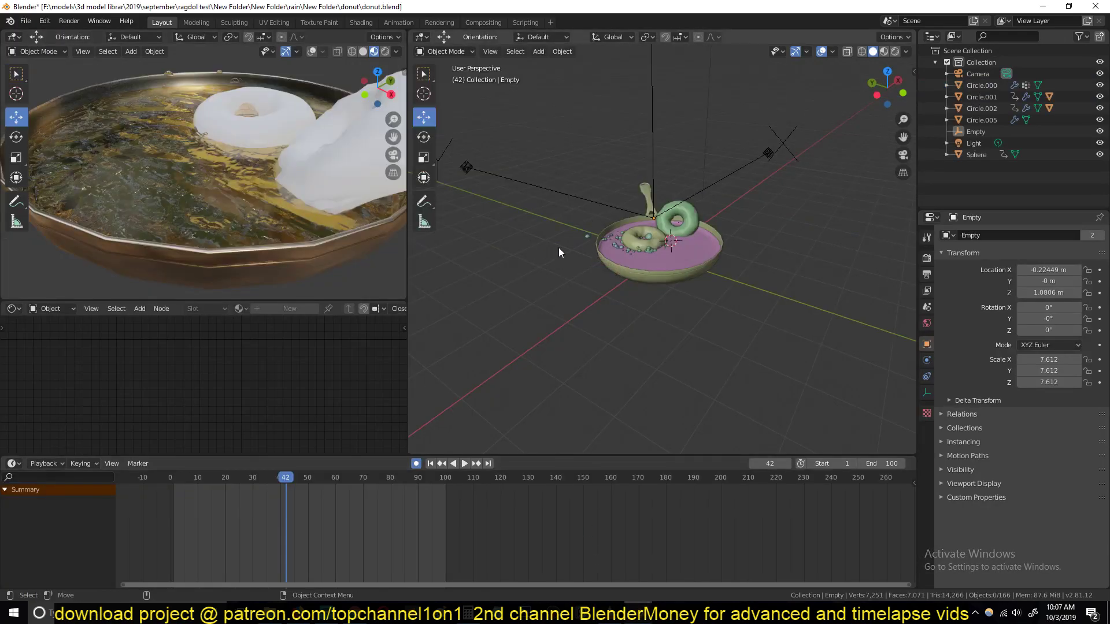
left_click(700, 269)
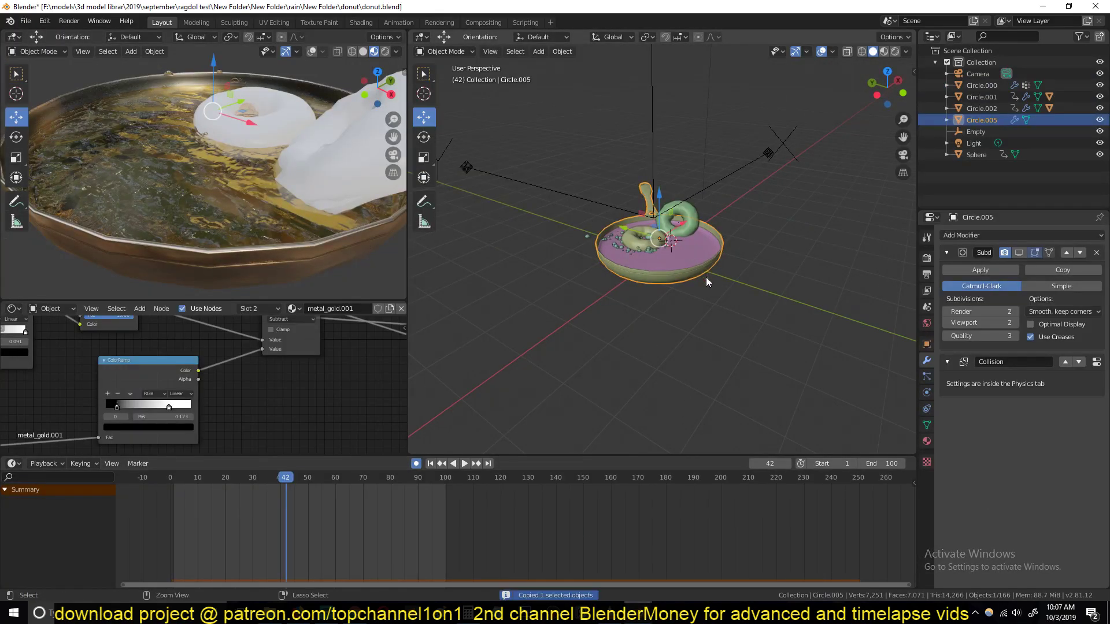
Switch to the new Blender window, delete the default cube and paste the frying pan in its place
left_click(710, 558)
left_click(594, 258)
key("x")
left_click(545, 296)
key("ctrl+v")
scroll(545, 297, "up", 3)
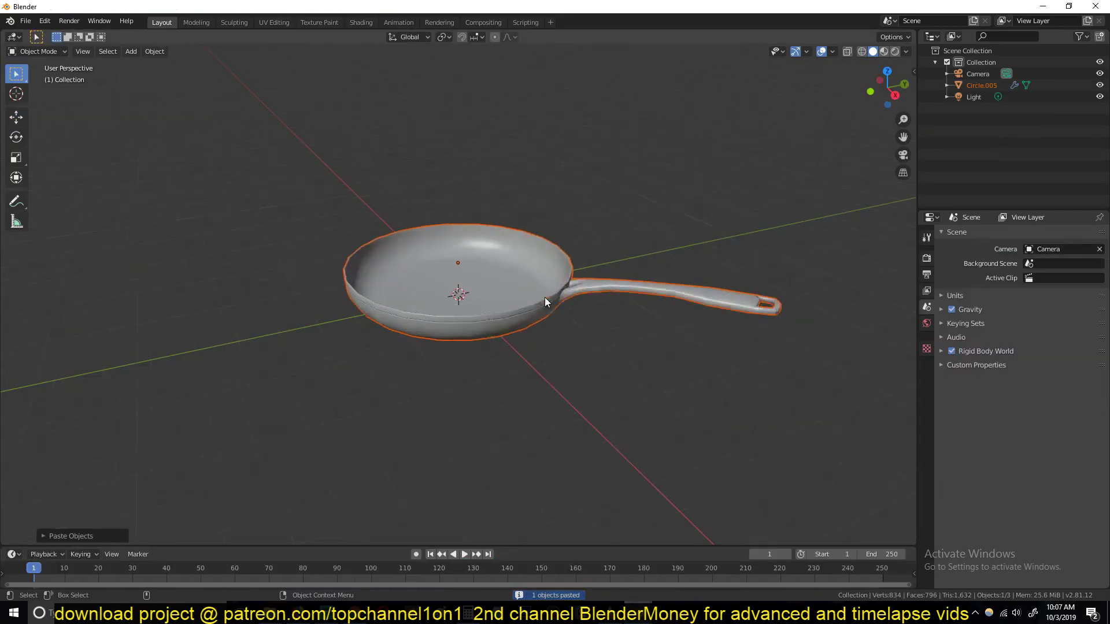
Deselect the pan and show the viewport in Material Preview shading
middle_click_drag(545, 297, 637, 259)
left_click(638, 265)
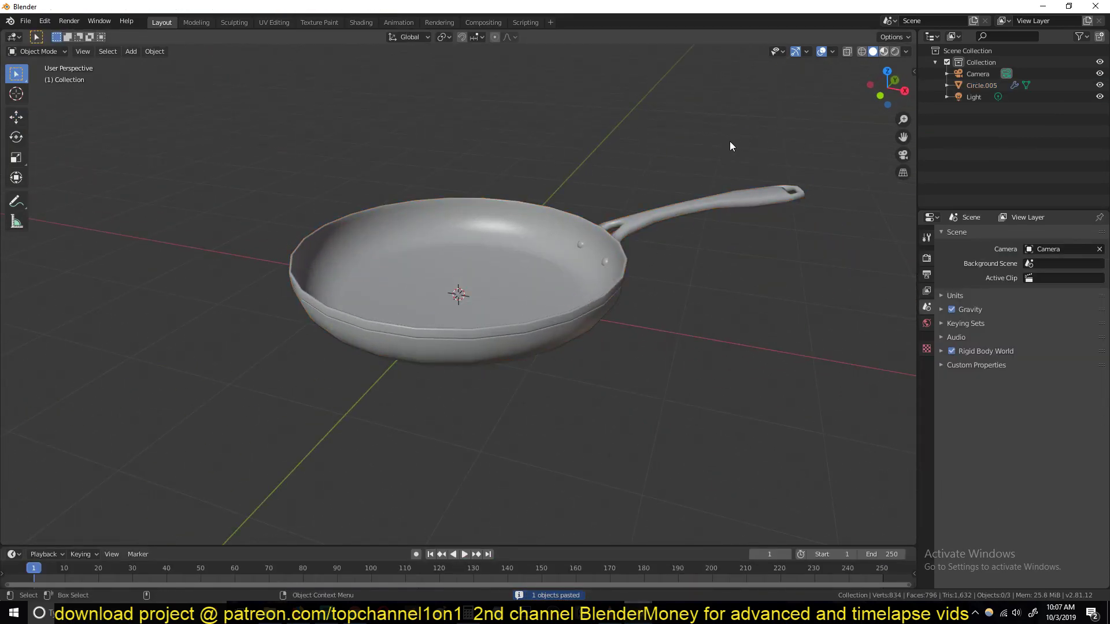
key("z")
key("2")
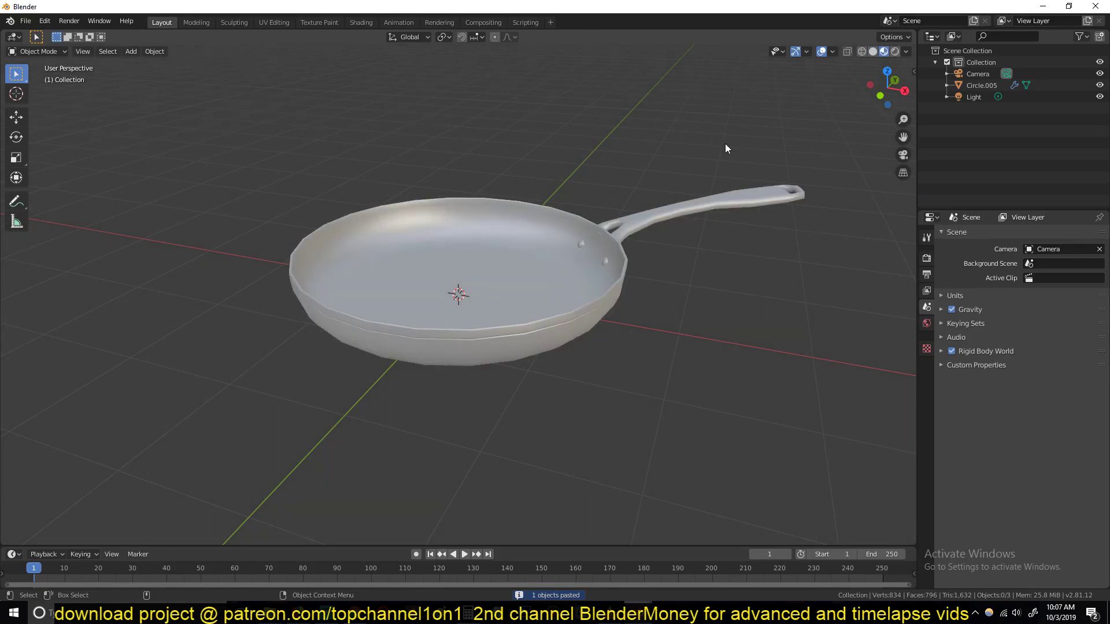
middle_click_drag(707, 188, 732, 195)
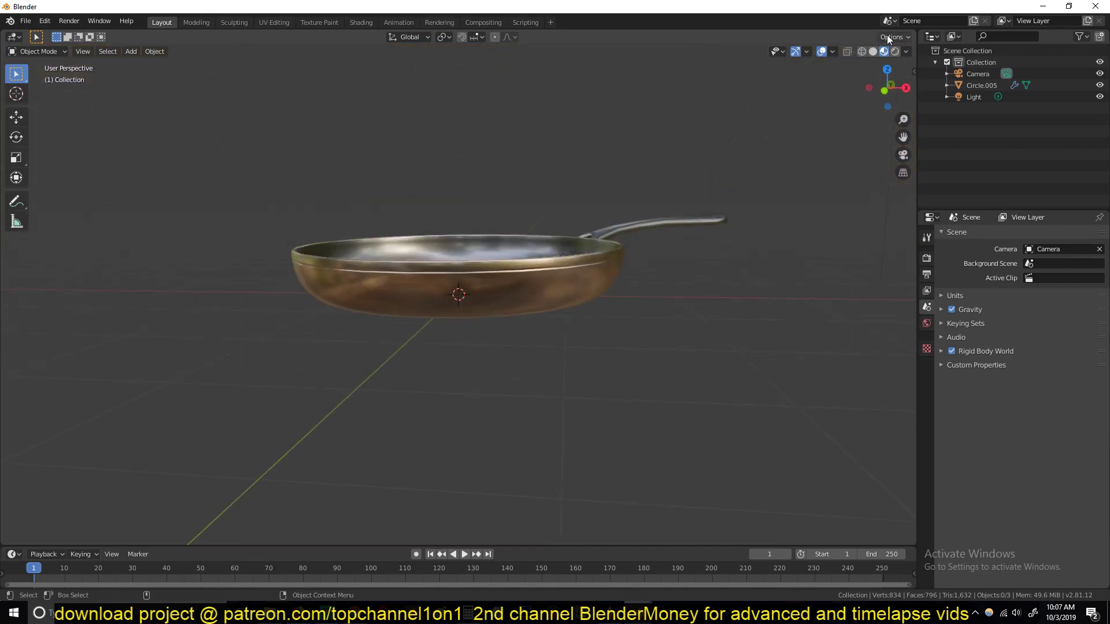
Split the viewport into three areas and turn one of the smaller ones into a Shader Editor
left_click(408, 77)
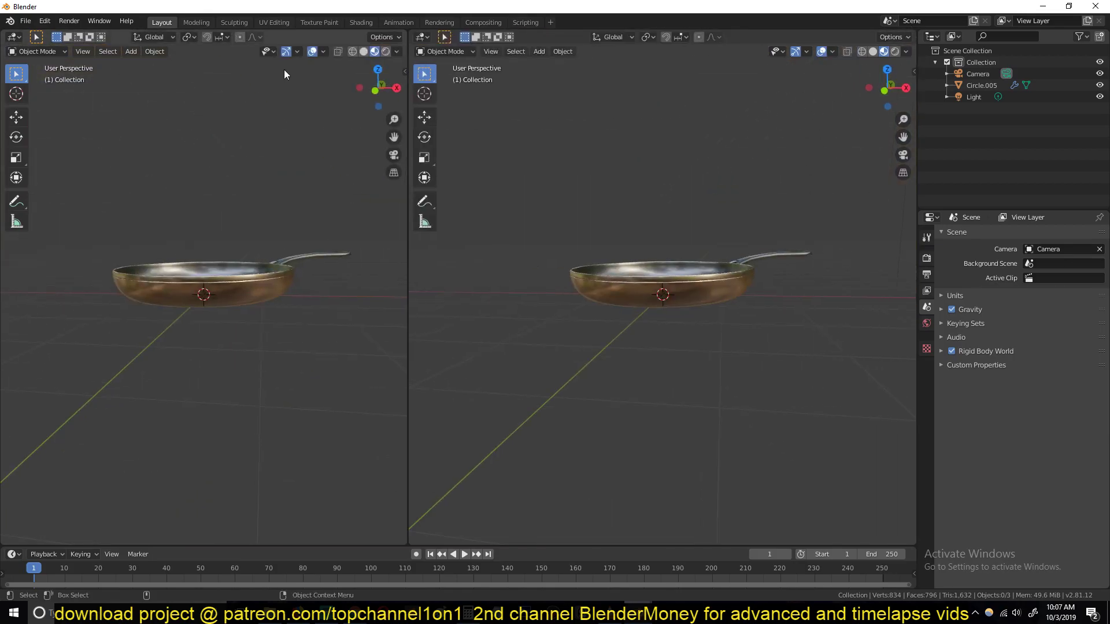
left_click(13, 39)
left_click_drag(403, 33, 75, 328)
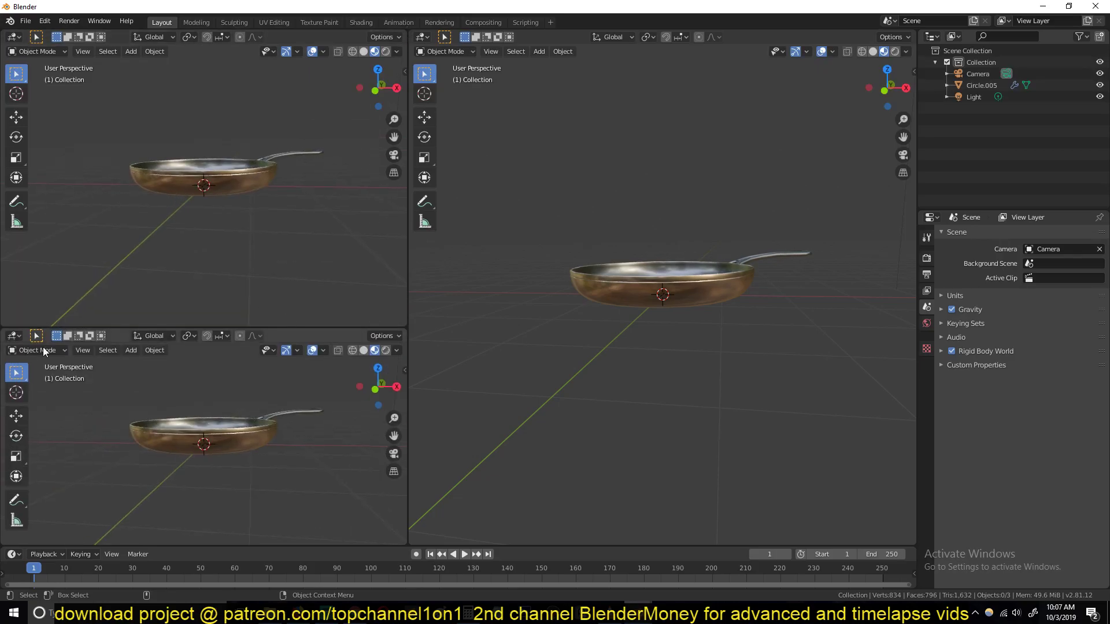
left_click(14, 336)
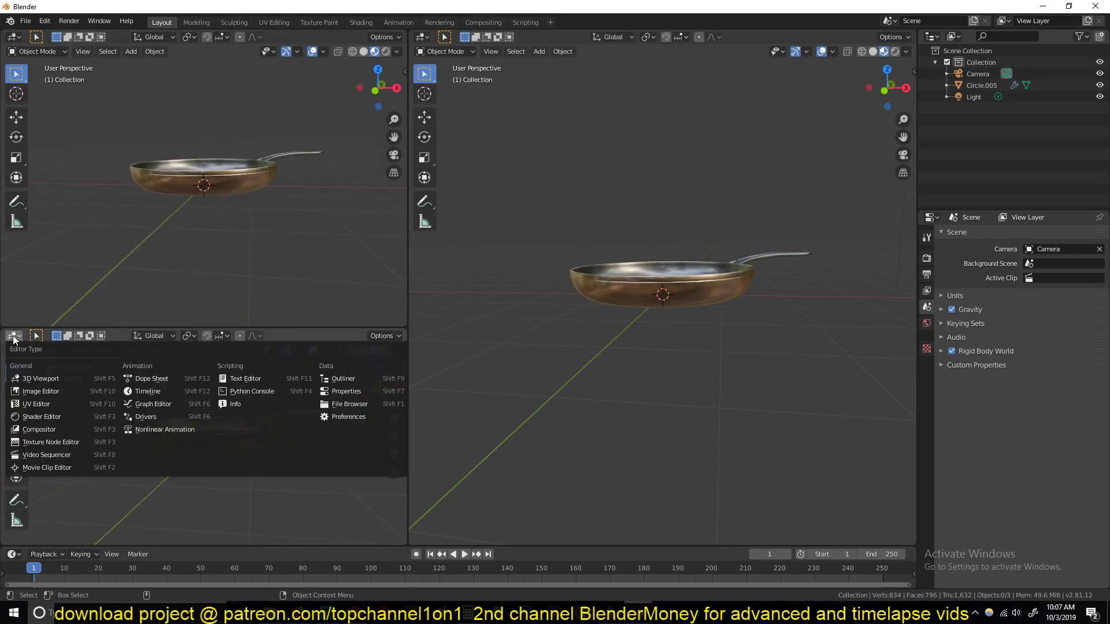
left_click(66, 428)
Frame the pan from above in the preview viewport and set the main 3D viewport to Solid shading
middle_click_drag(216, 218, 275, 215)
scroll(263, 214, "up", 3)
left_click(873, 52)
middle_click_drag(855, 115, 748, 257)
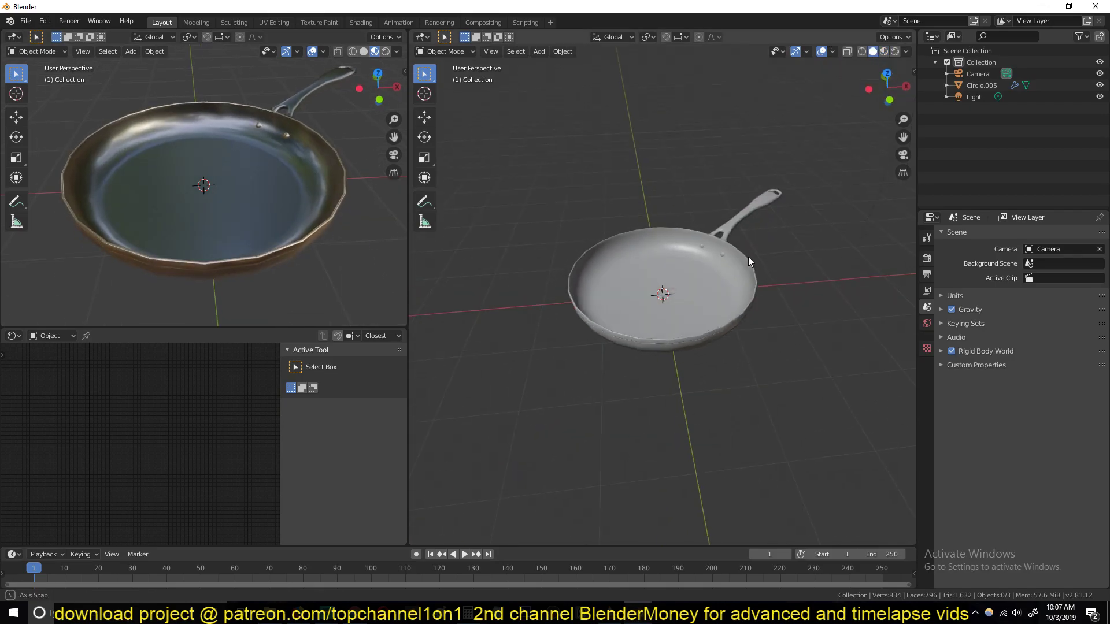
Select the edge loop around the pan's inner wall just below the rim and fill it with a new face
left_click(748, 285)
scroll(748, 285, "up", 4)
scroll(753, 260, "down", 4)
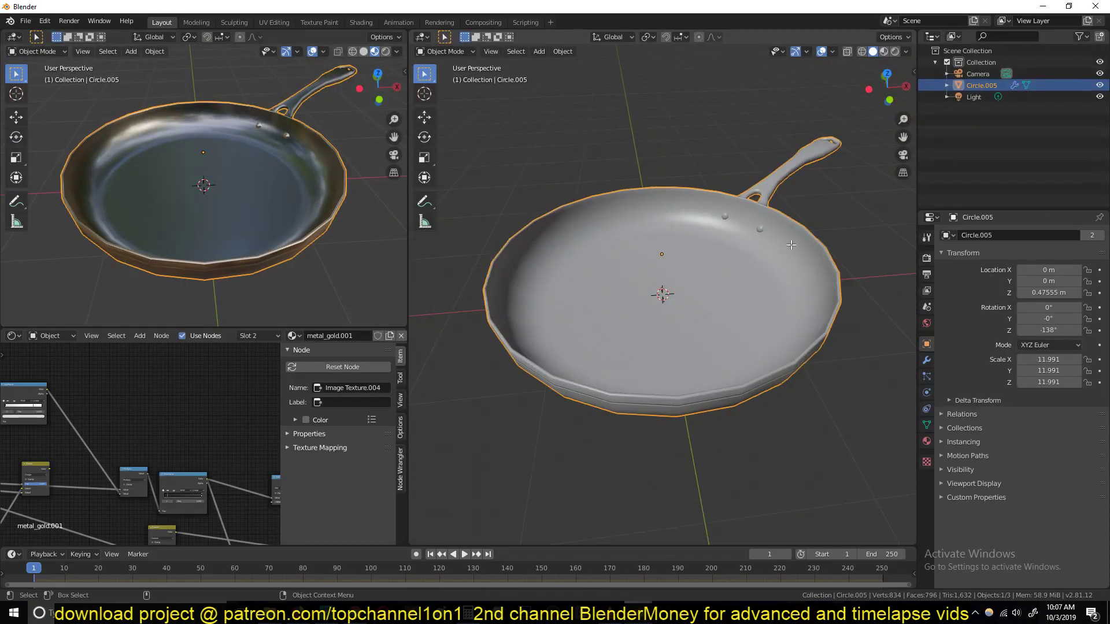
key("Tab")
key("2")
scroll(605, 315, "up", 4)
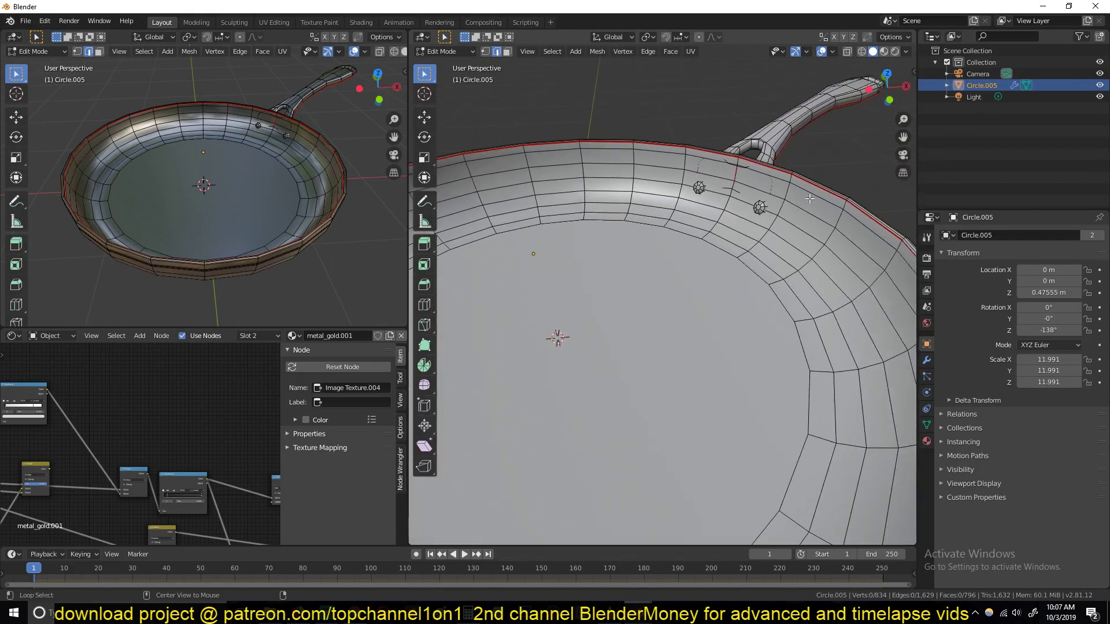
scroll(804, 217, "down", 2)
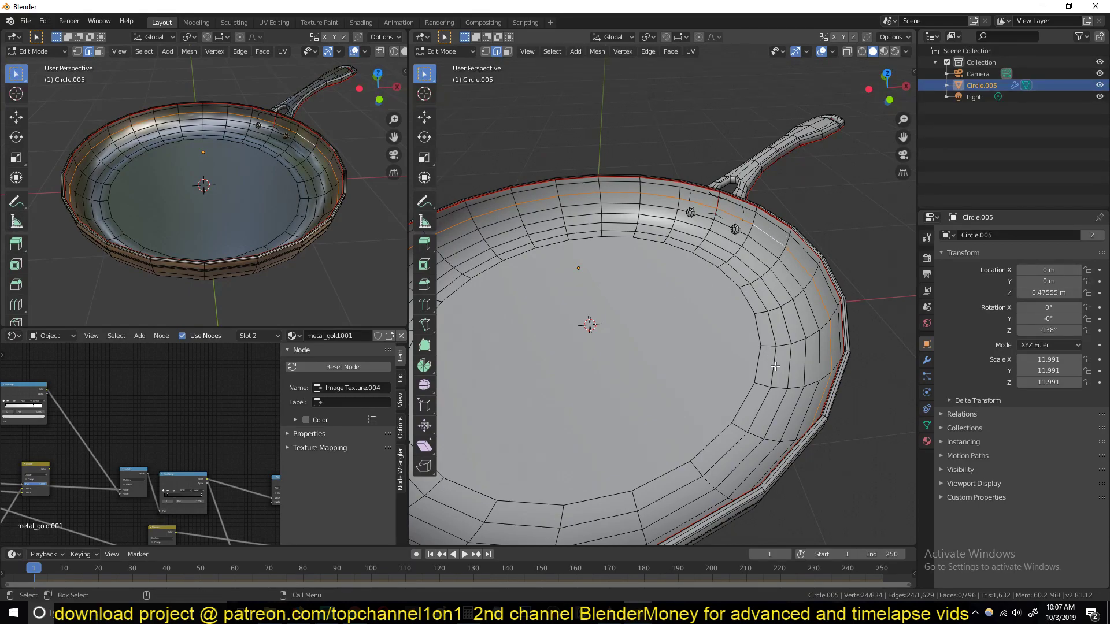
middle_click_drag(775, 366, 778, 312)
right_click(782, 305)
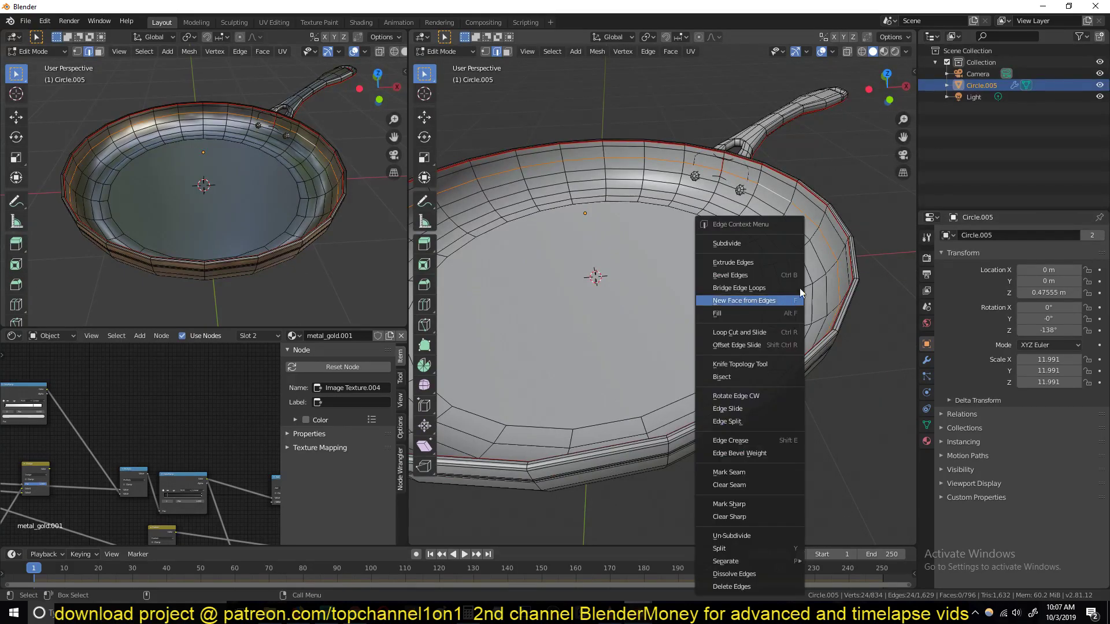
left_click(780, 300)
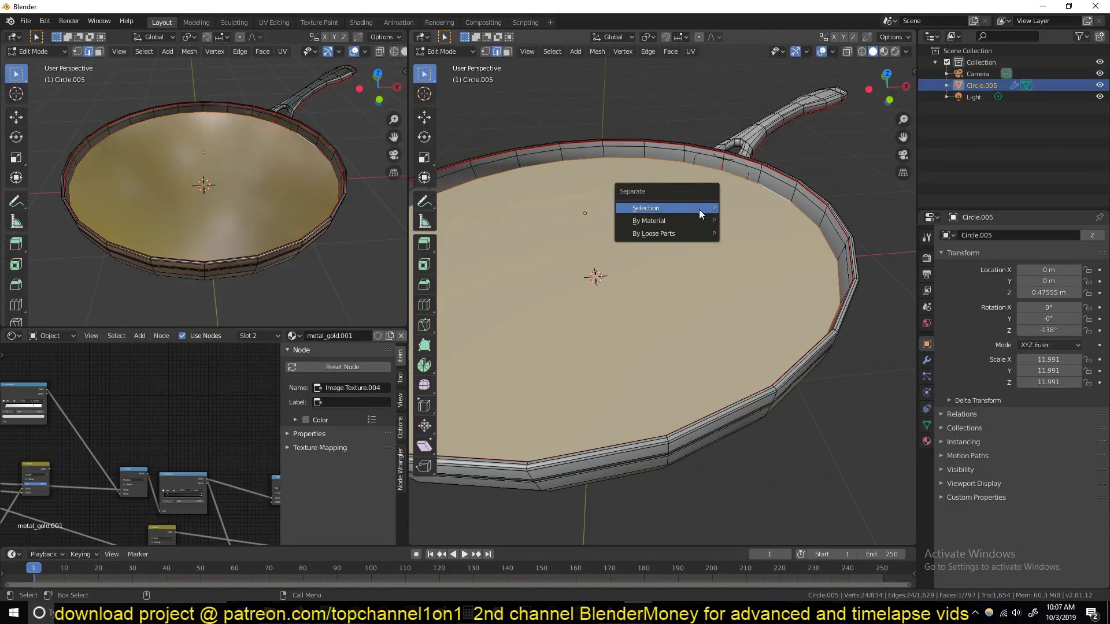
Separate the new face from the pan as its own object and select it in Object Mode
left_click(699, 205)
key("Tab")
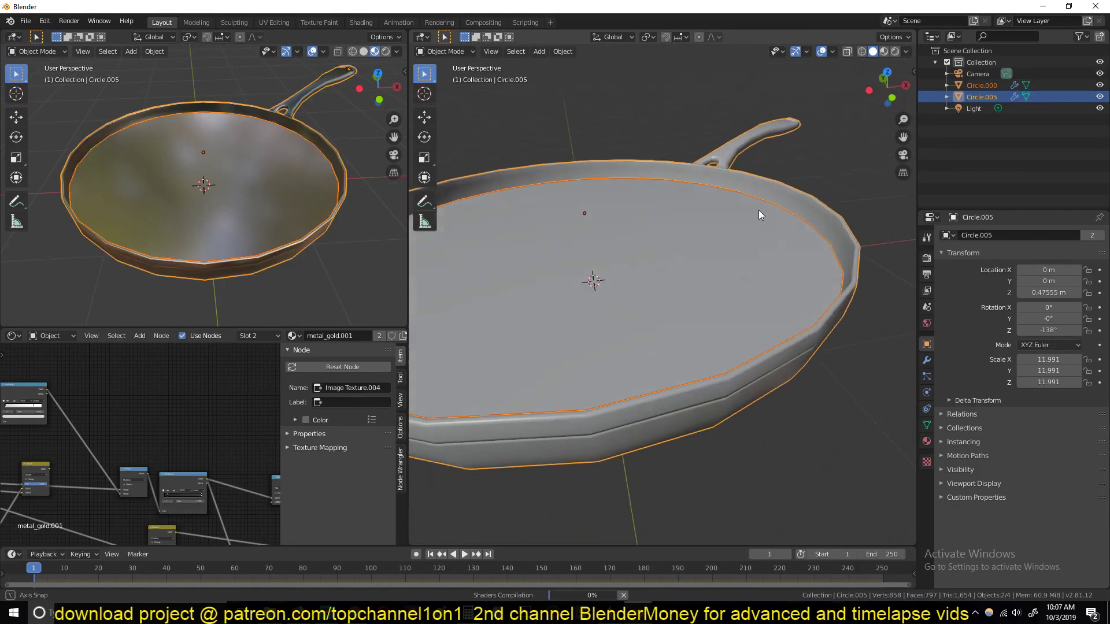
left_click(725, 258)
middle_click_drag(725, 258, 682, 278)
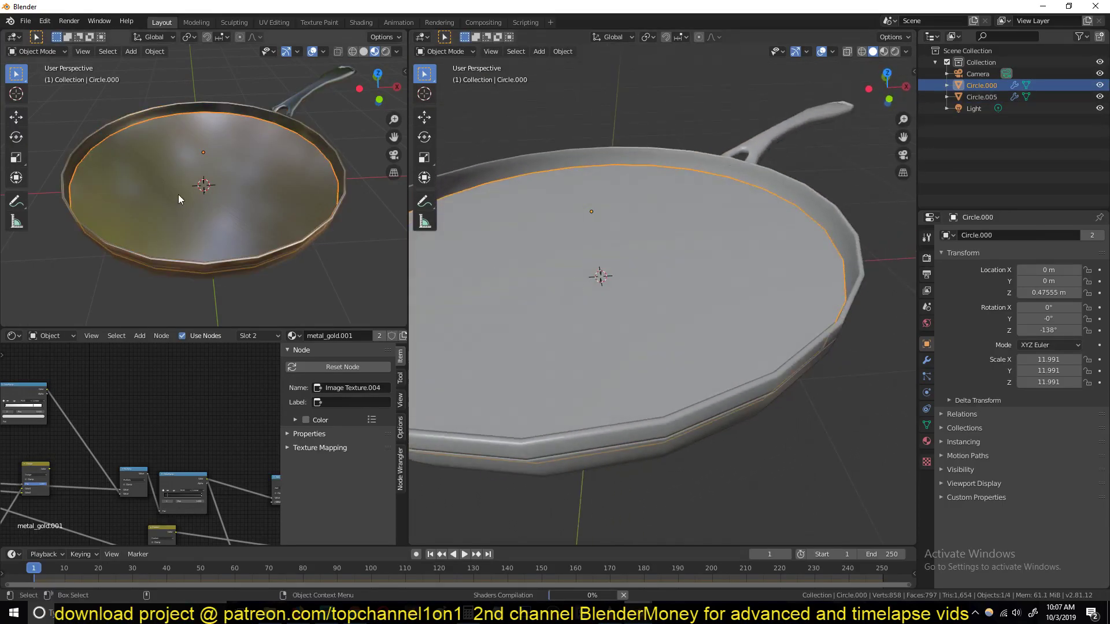
scroll(231, 183, "up", 2)
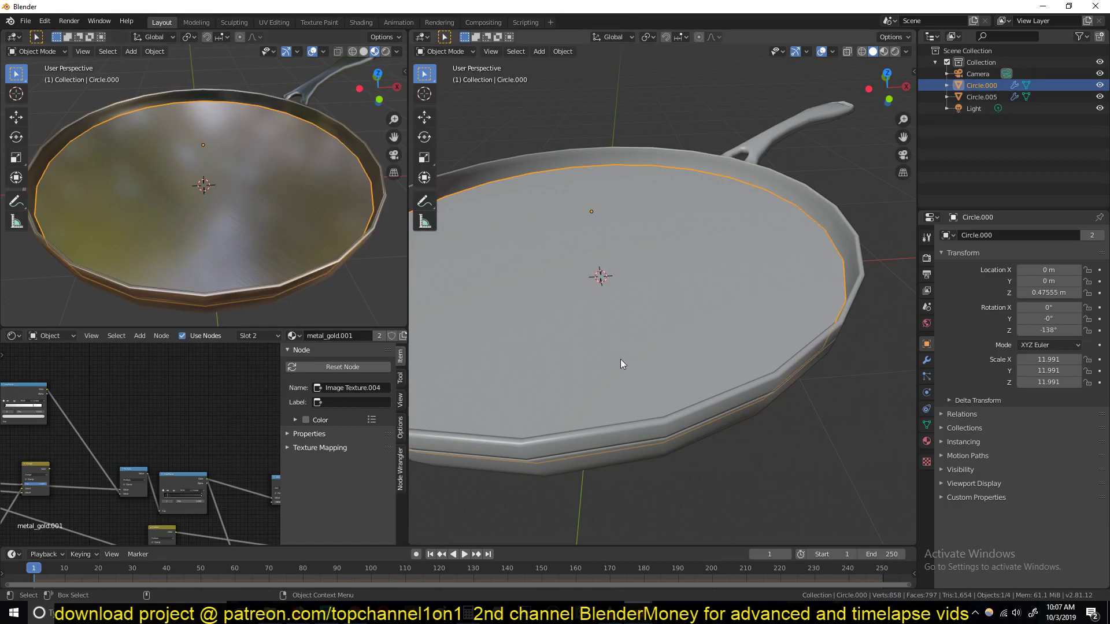
middle_click_drag(606, 351, 622, 333)
middle_click_drag(791, 283, 783, 289)
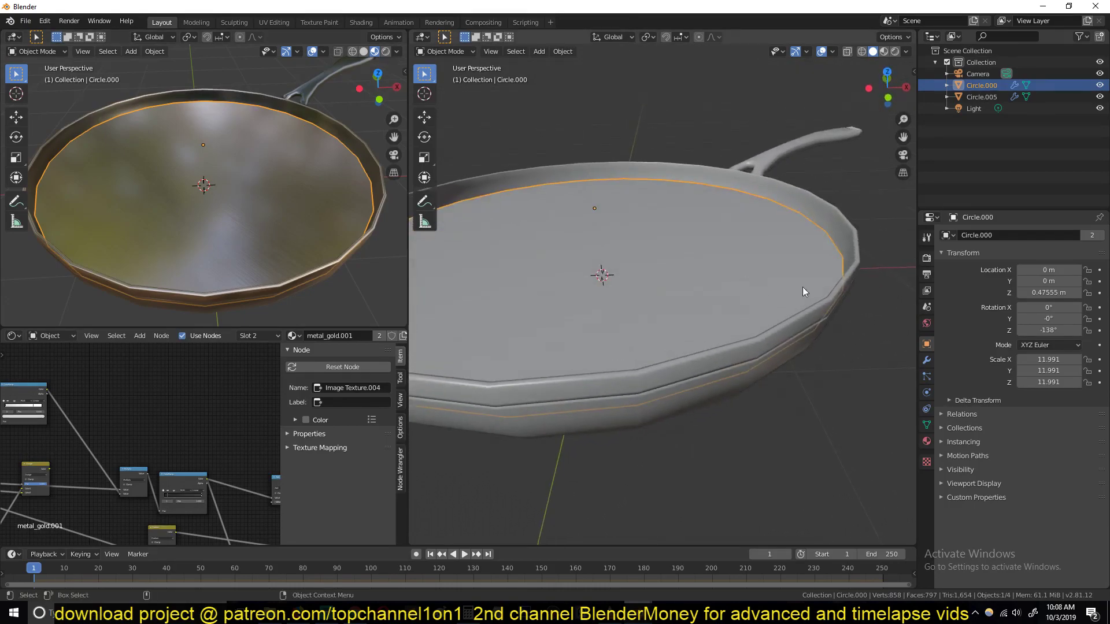
Replace the oil surface's slot 2 material with a new one and set its base color to light orange
left_click(371, 341)
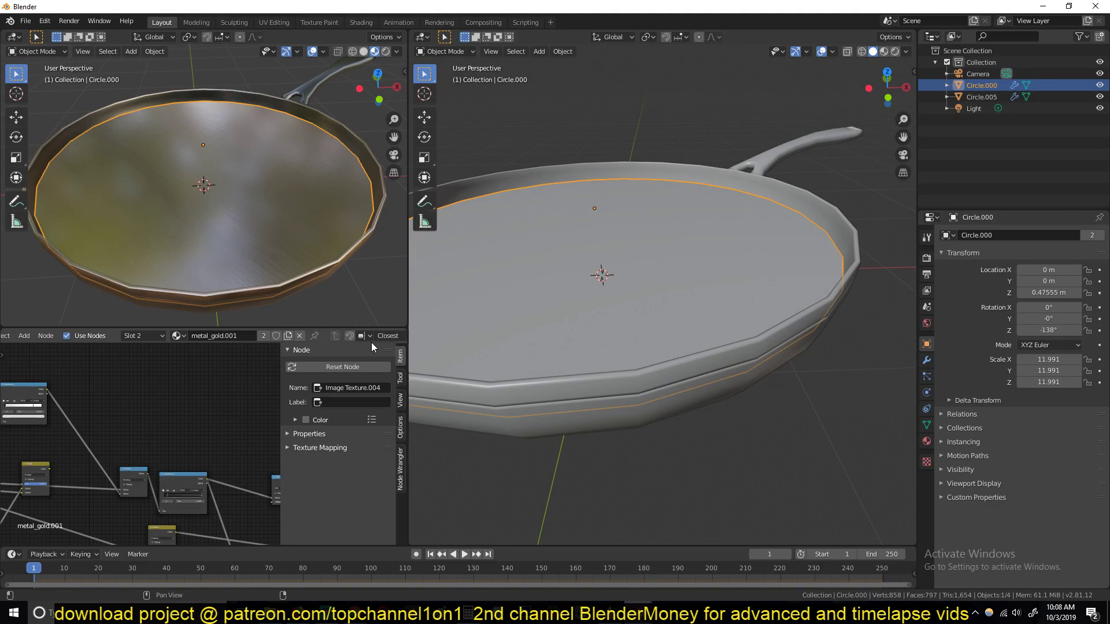
key("n")
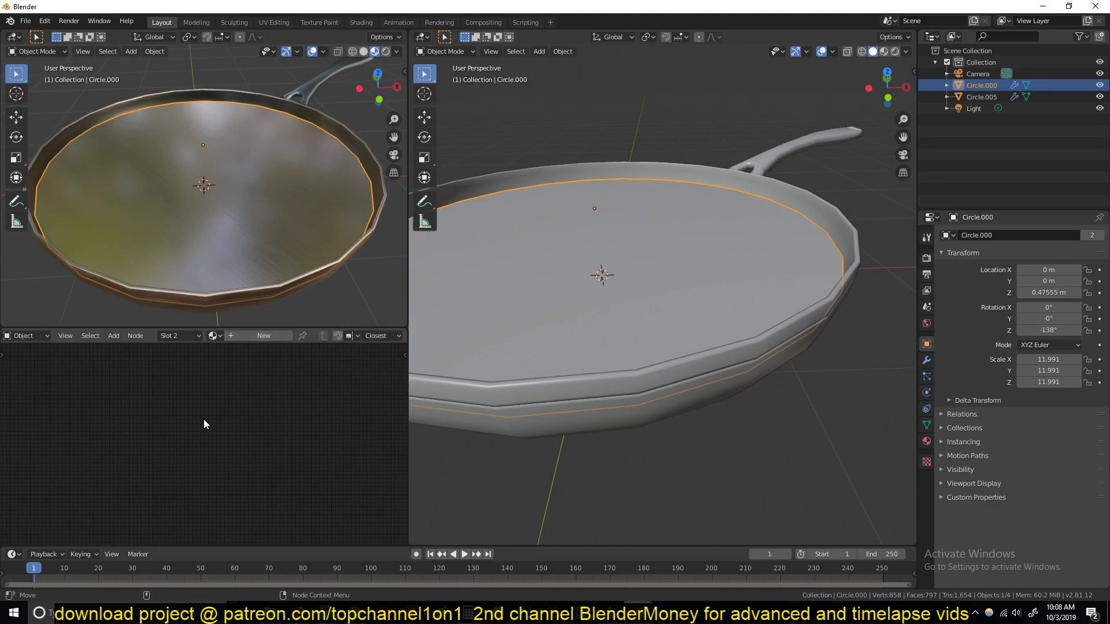
left_click(258, 336)
scroll(283, 426, "up", 6)
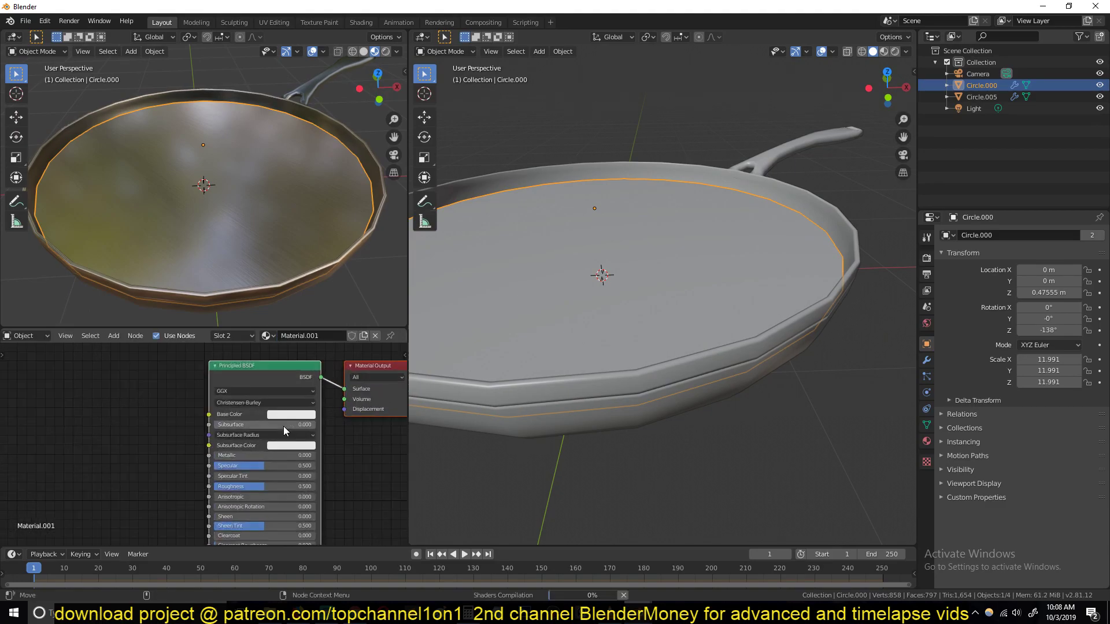
left_click(252, 390)
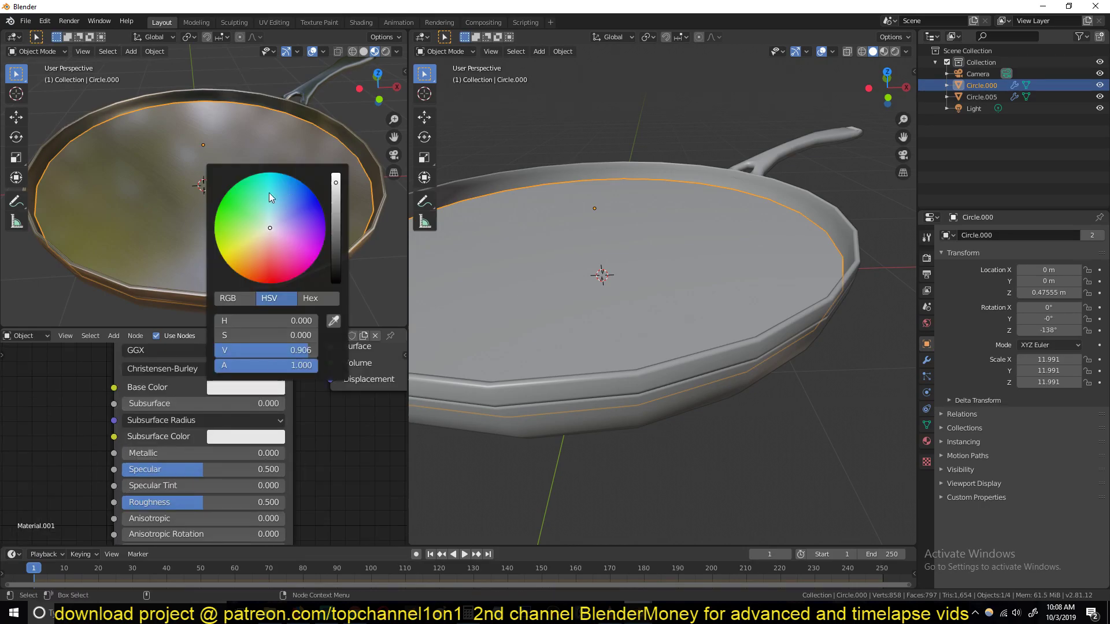
middle_click_drag(300, 231, 231, 190)
middle_click_drag(663, 294, 694, 324)
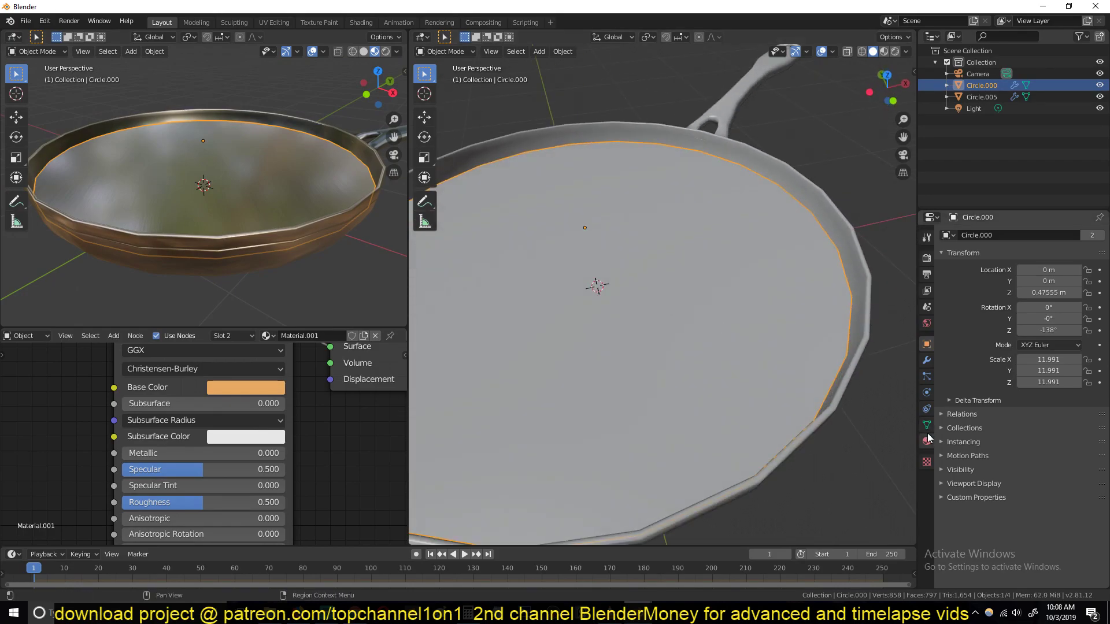
Remove the metal_gold material slot from the oil surface, keeping only the new orange material
left_click(928, 437)
left_click(983, 238)
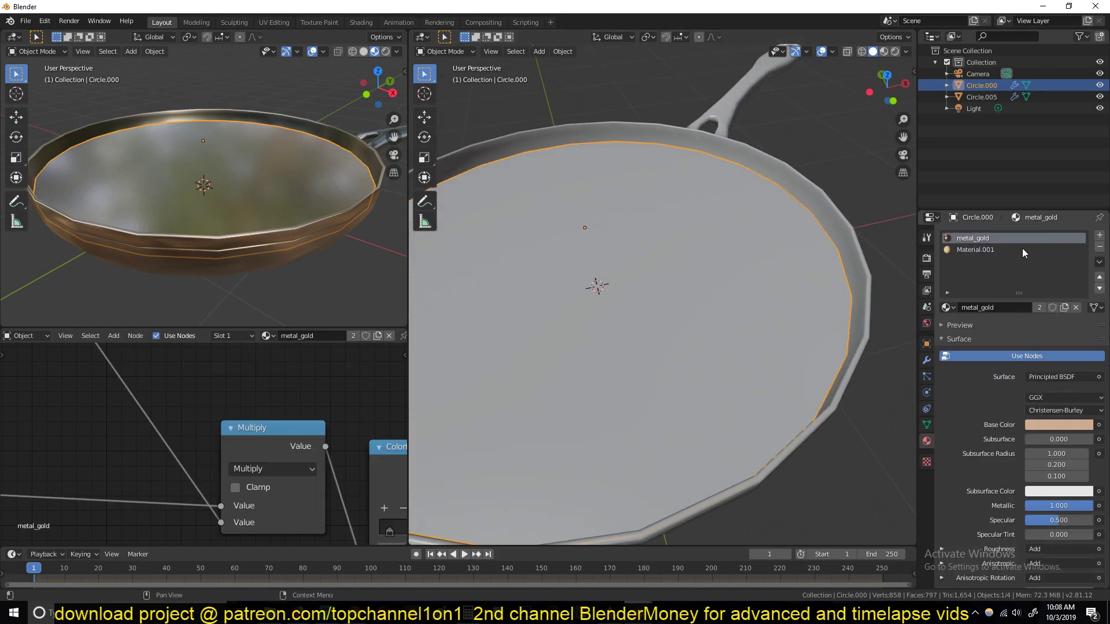
left_click(1099, 248)
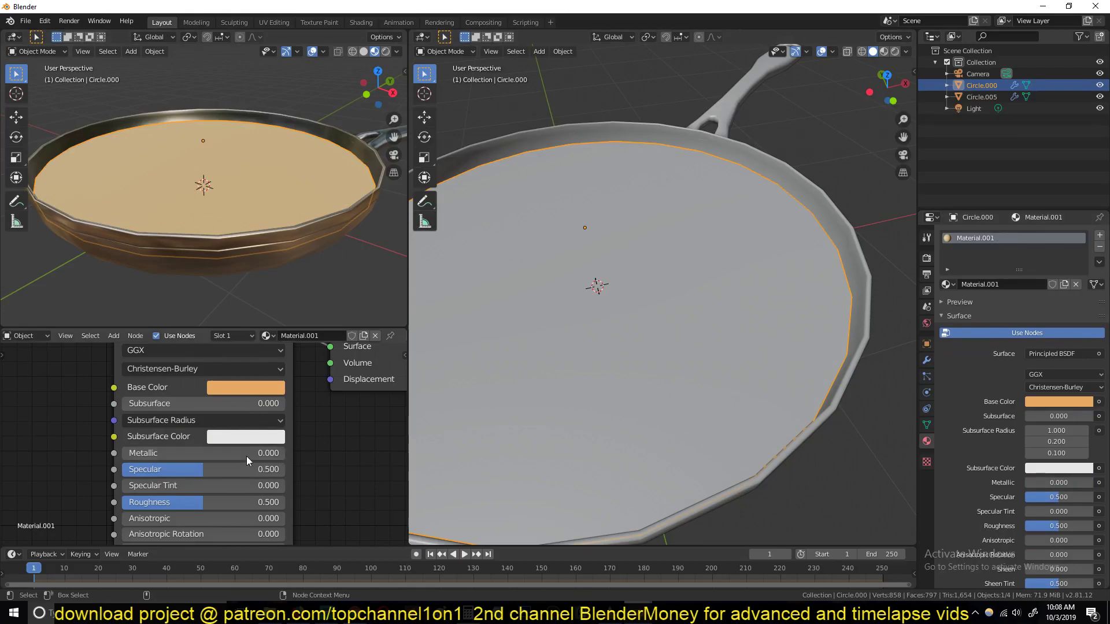
Set the oil material's Transmission to 1.000 and lower its Roughness to 0.014
middle_click_drag(244, 461, 258, 430)
scroll(258, 430, "down", 5, "shift")
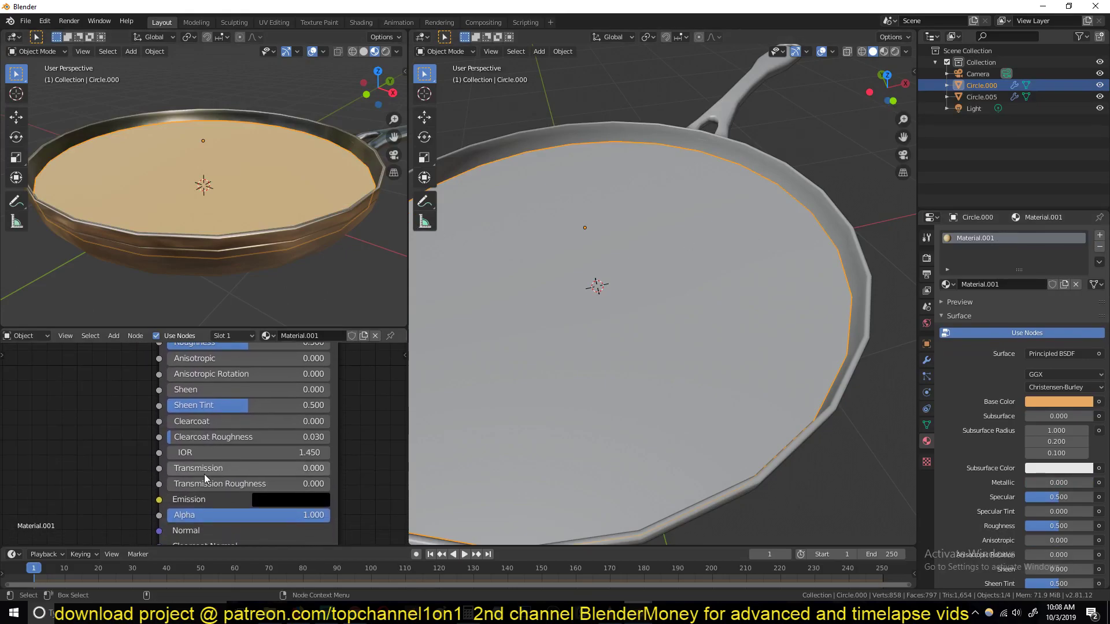
key("Return")
middle_click_drag(204, 377, 216, 423)
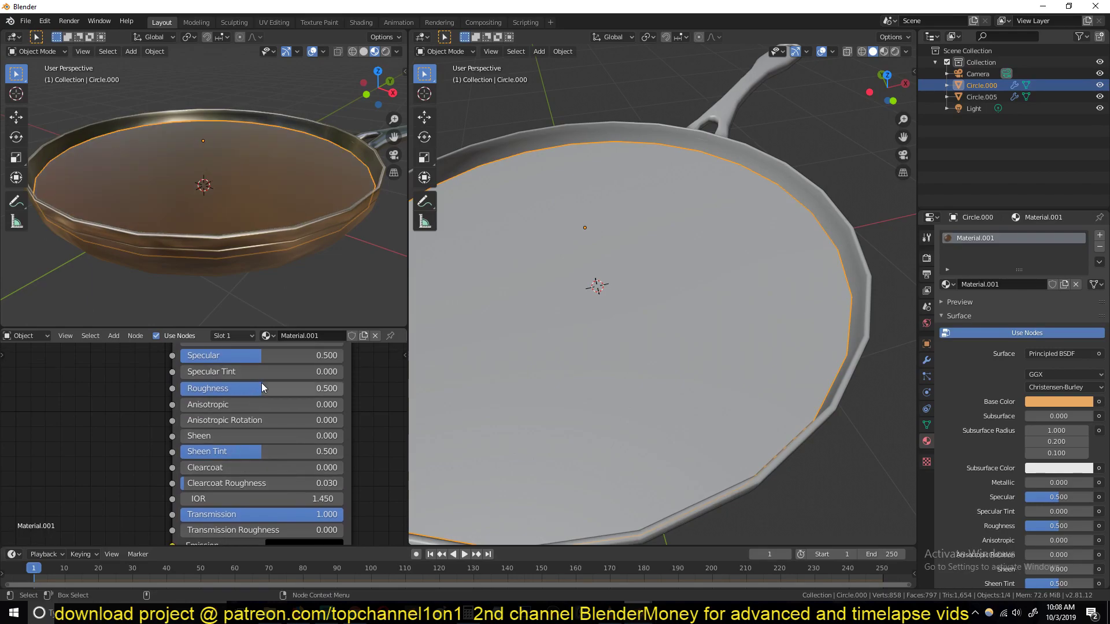
left_click_drag(261, 383, 182, 386)
middle_click_drag(104, 271, 205, 250)
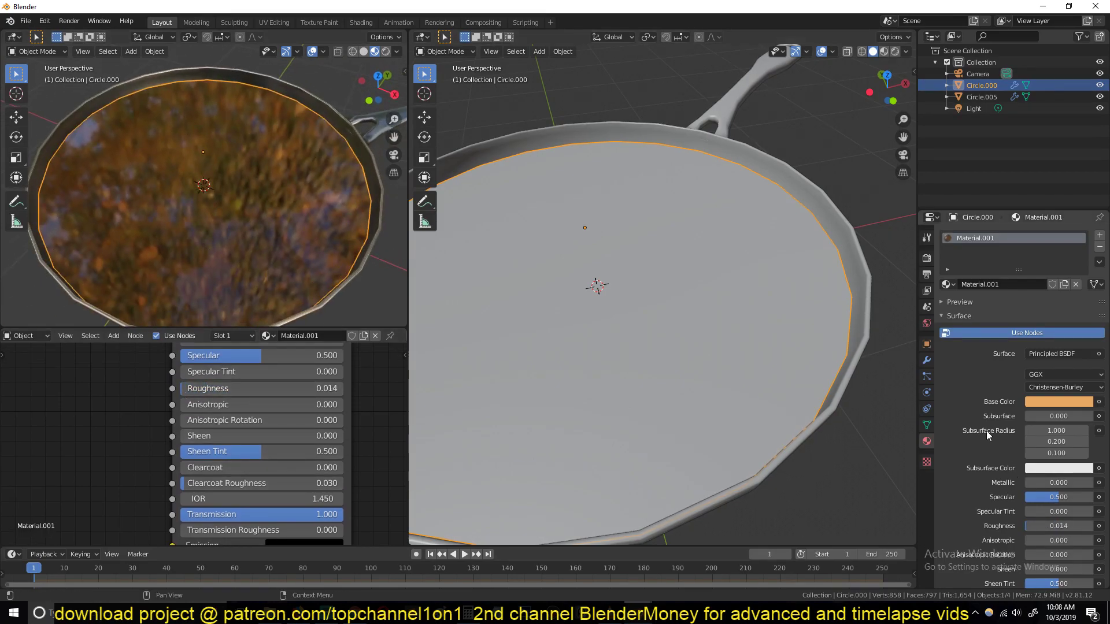
Set the oil material's Blend Mode to Alpha Blend
scroll(976, 469, "down", 10)
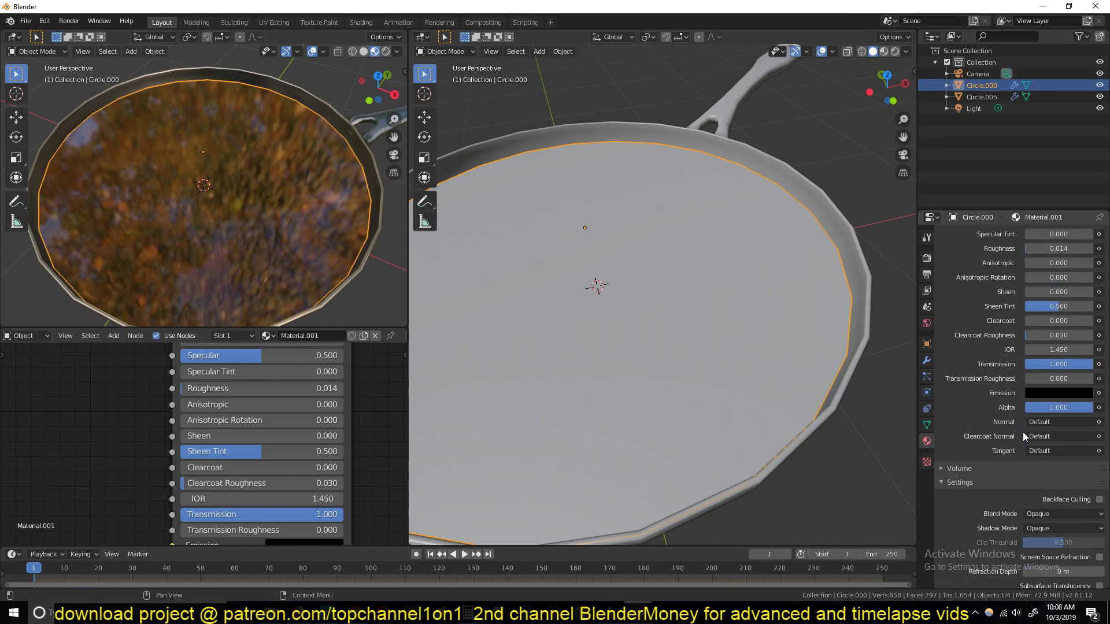
left_click(1022, 432)
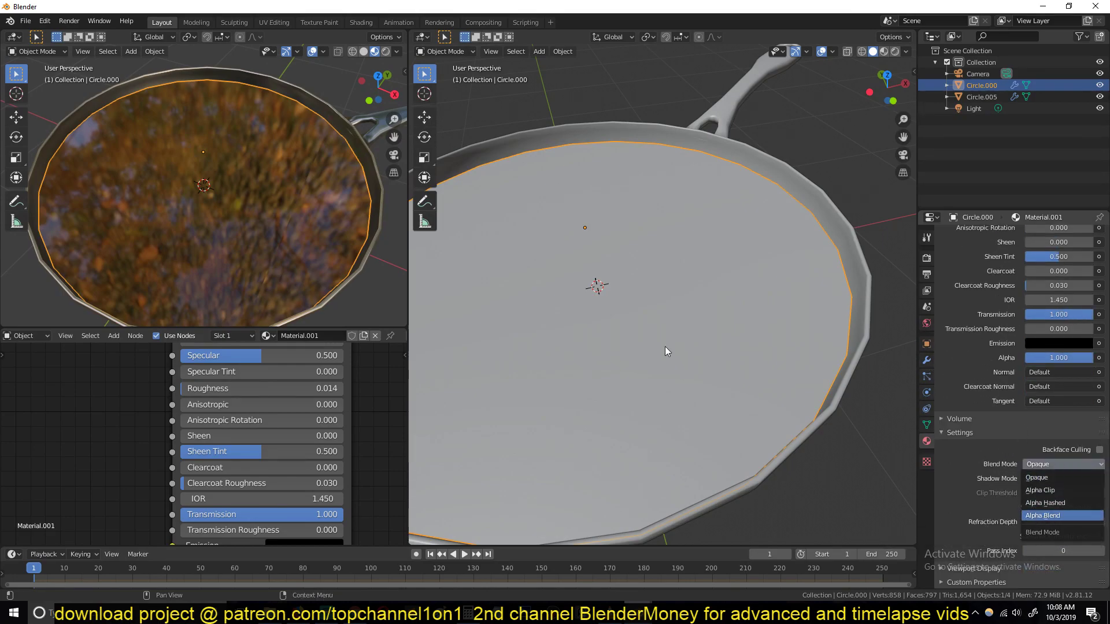
left_click(1064, 516)
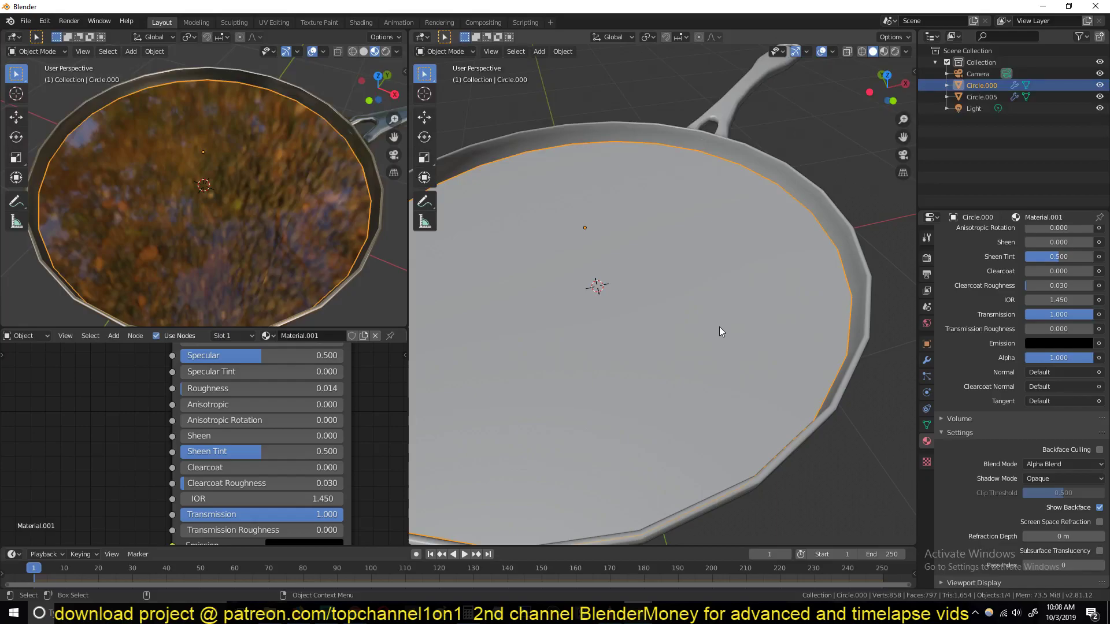
middle_click_drag(800, 312, 774, 255)
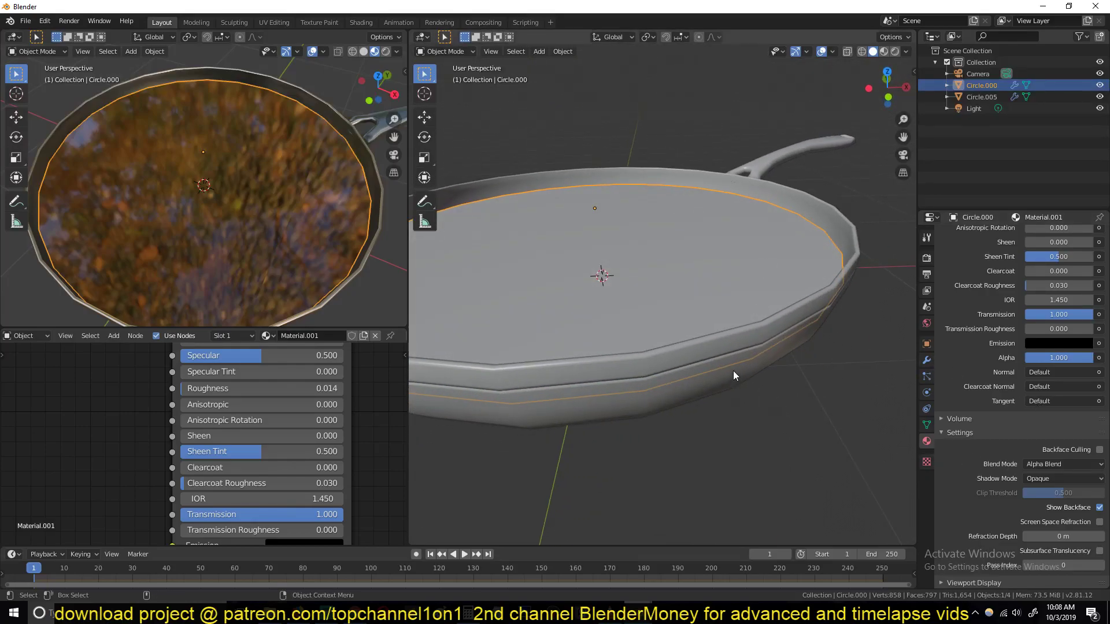
Enable Screen Space Refraction for the oil material and turn on Screen Space Reflections with Refraction in the Eevee render settings
scroll(983, 462, "down", 1)
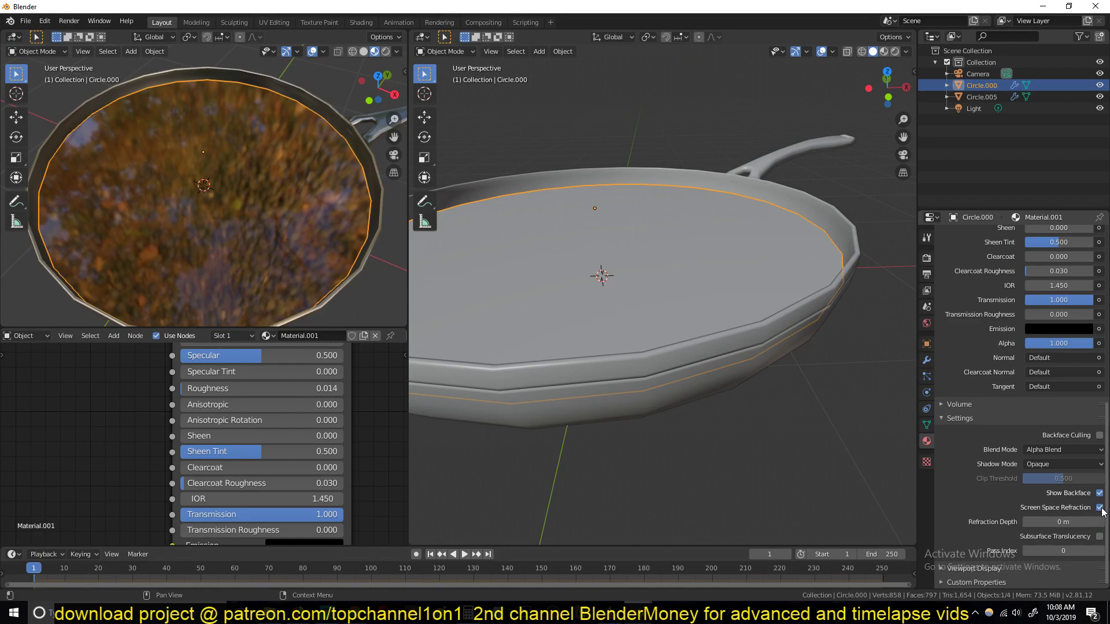
left_click(926, 257)
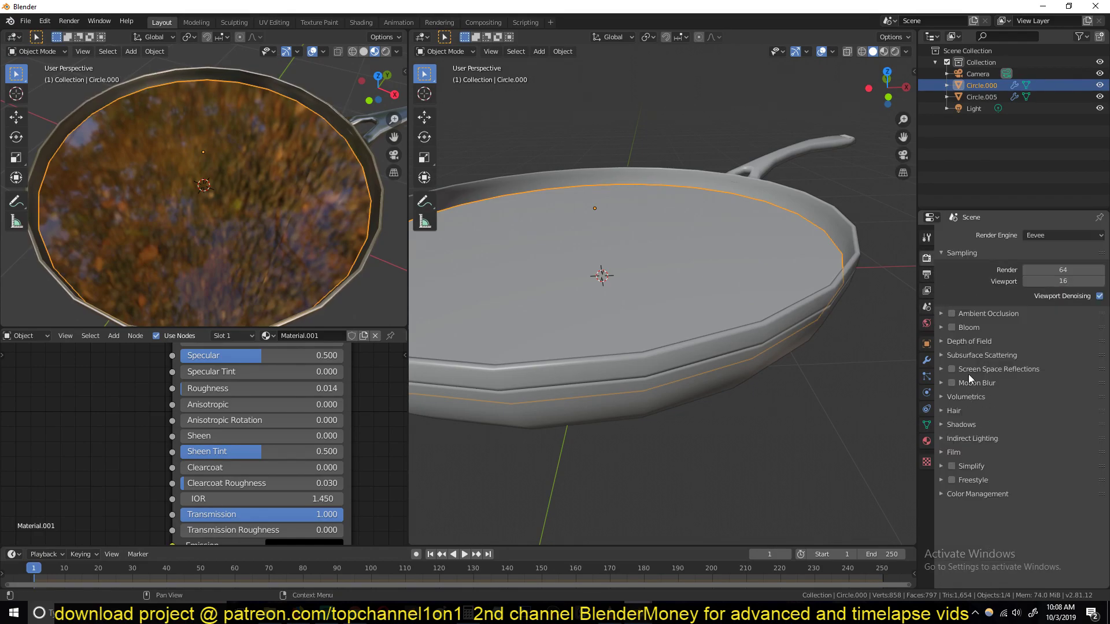
left_click(964, 369)
left_click(948, 369)
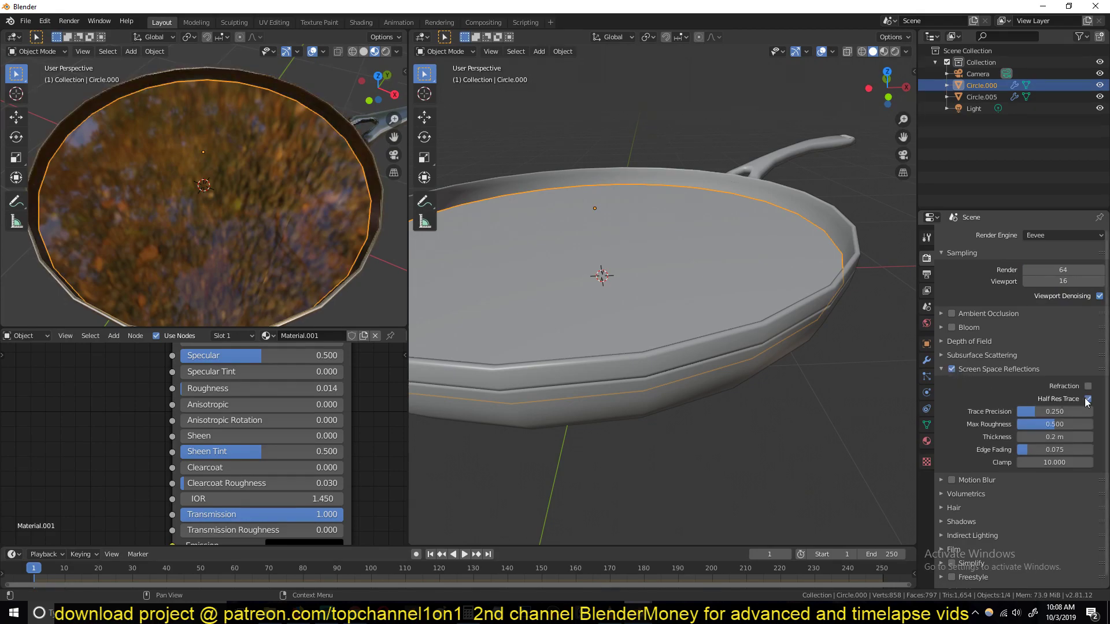
left_click(1088, 385)
mouse_move(293, 199)
middle_mouse_down()
mouse_move(283, 166)
mouse_move(287, 202)
mouse_move(326, 198)
mouse_move(355, 164)
mouse_move(311, 175)
mouse_move(285, 199)
mouse_move(312, 202)
middle_mouse_up()
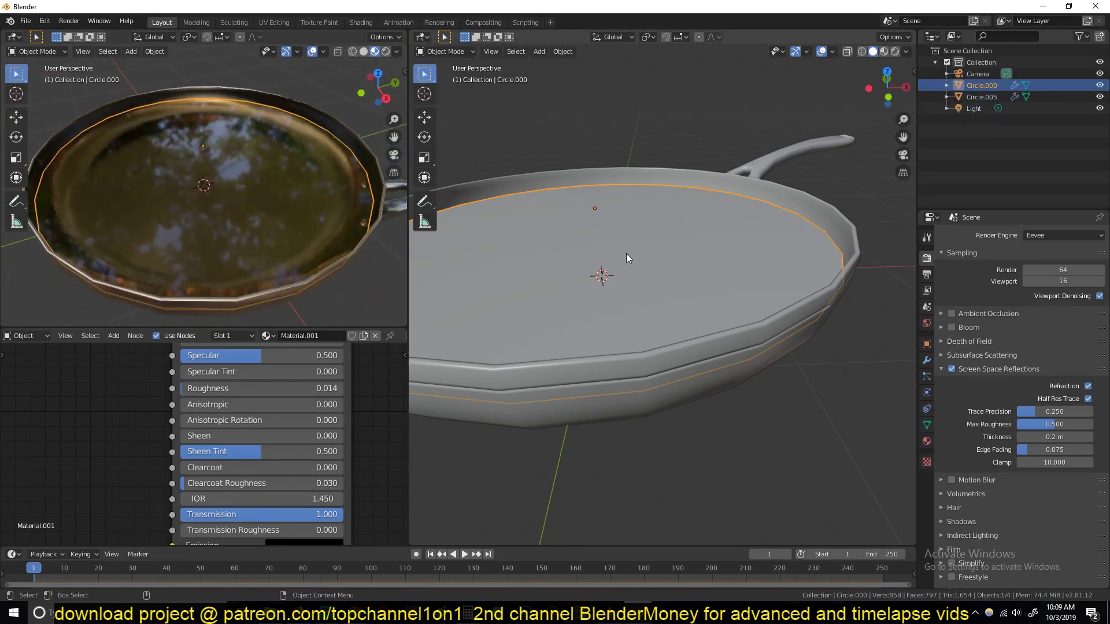
Hide the pan so only the oil disc remains in view, and select the disc
scroll(628, 258, "down", 2)
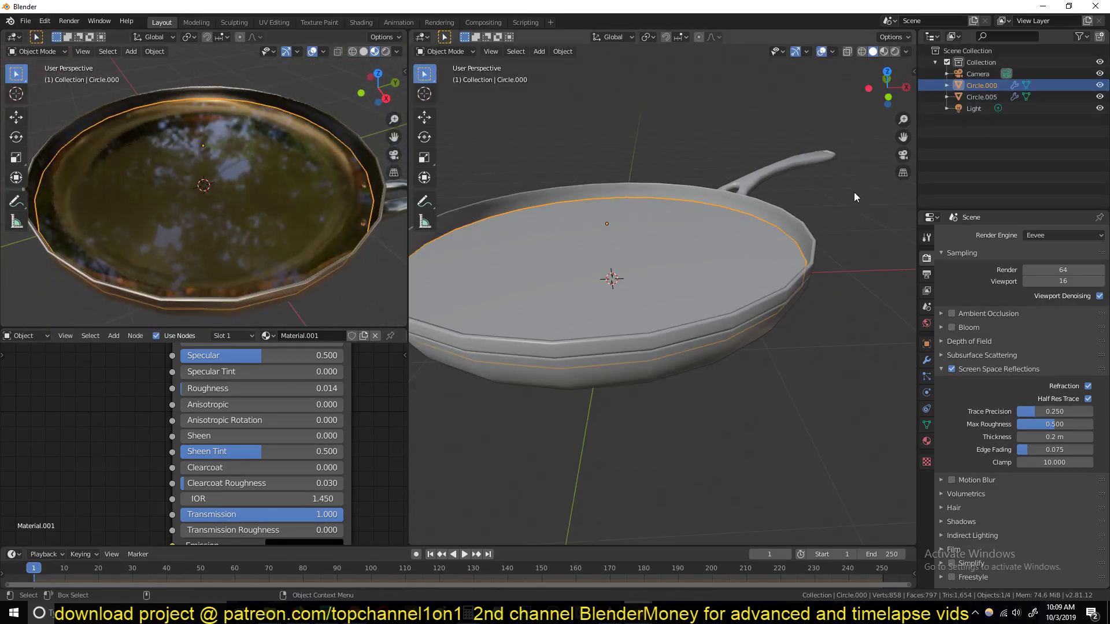
left_click(813, 234)
key("h")
left_click(720, 290)
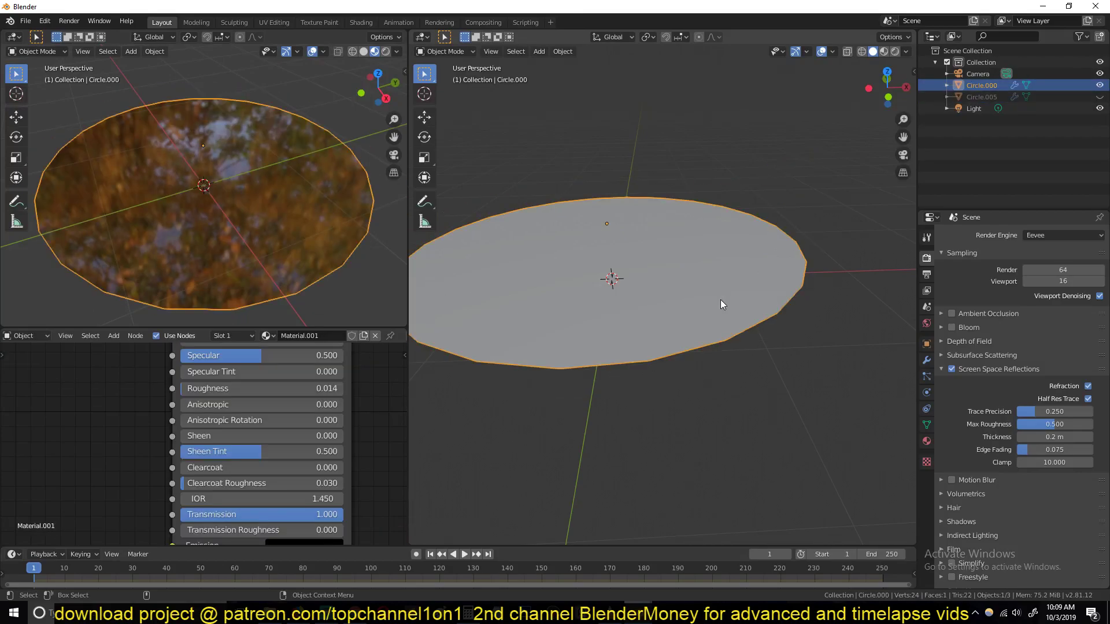
Extrude the whole oil disc downward, scale its base in to about 0.81, and adjust the base's height slightly
key("Tab")
key("a")
key("e")
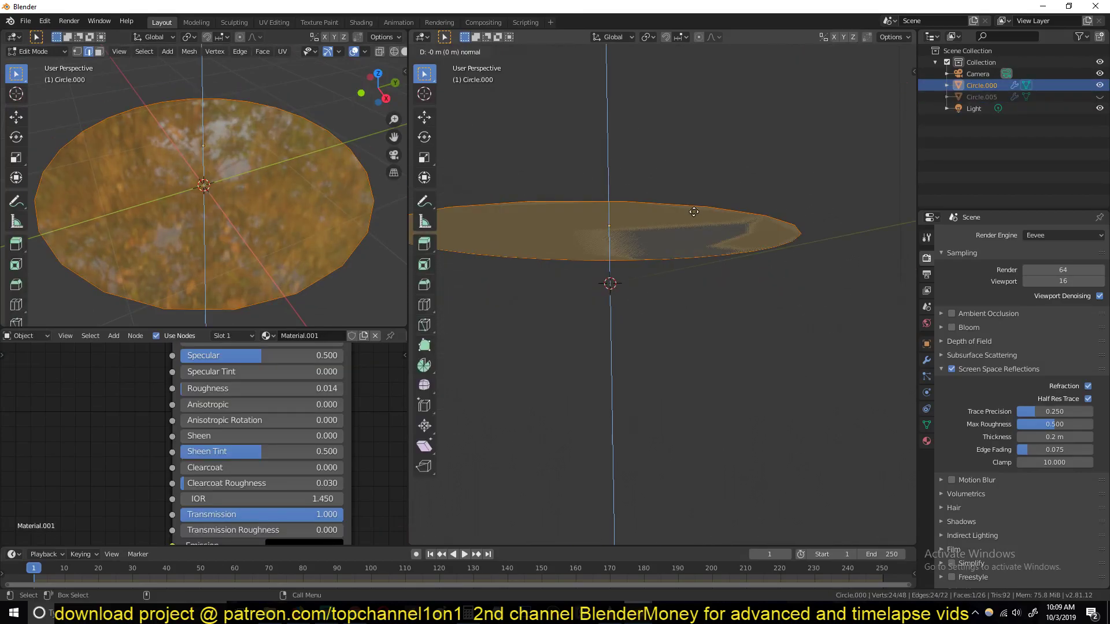
left_click(693, 250)
key("s")
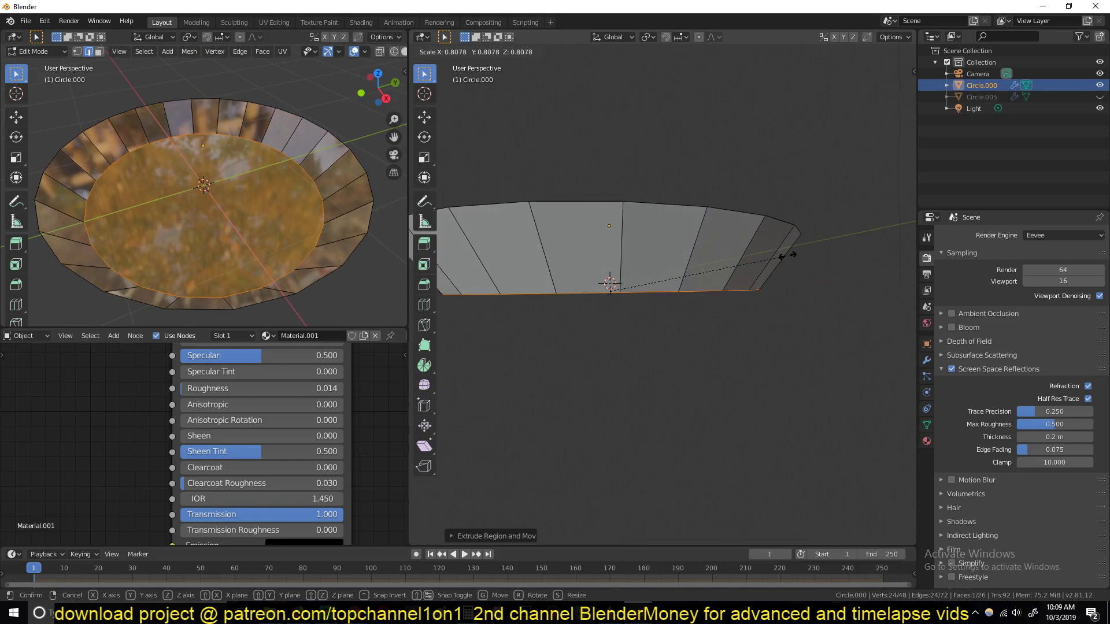
left_click(787, 256)
key("g")
left_click(789, 247)
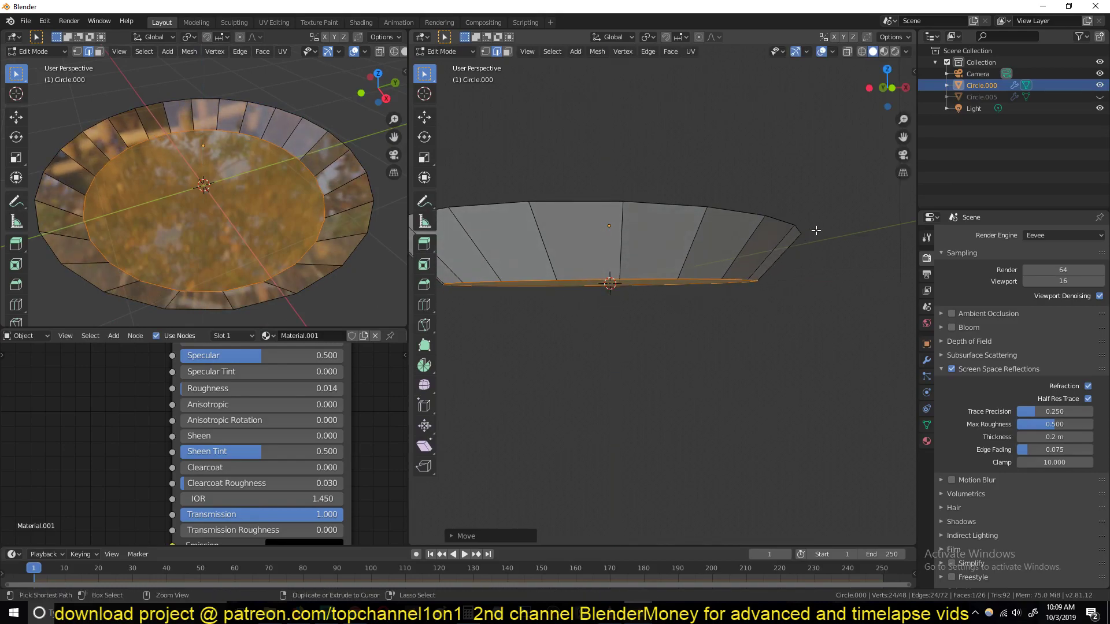
Bevel the oil's bottom edge with 4 segments to round it like the pan, and shade the object smooth
key("ctrl+b")
scroll(841, 206, "up", 3)
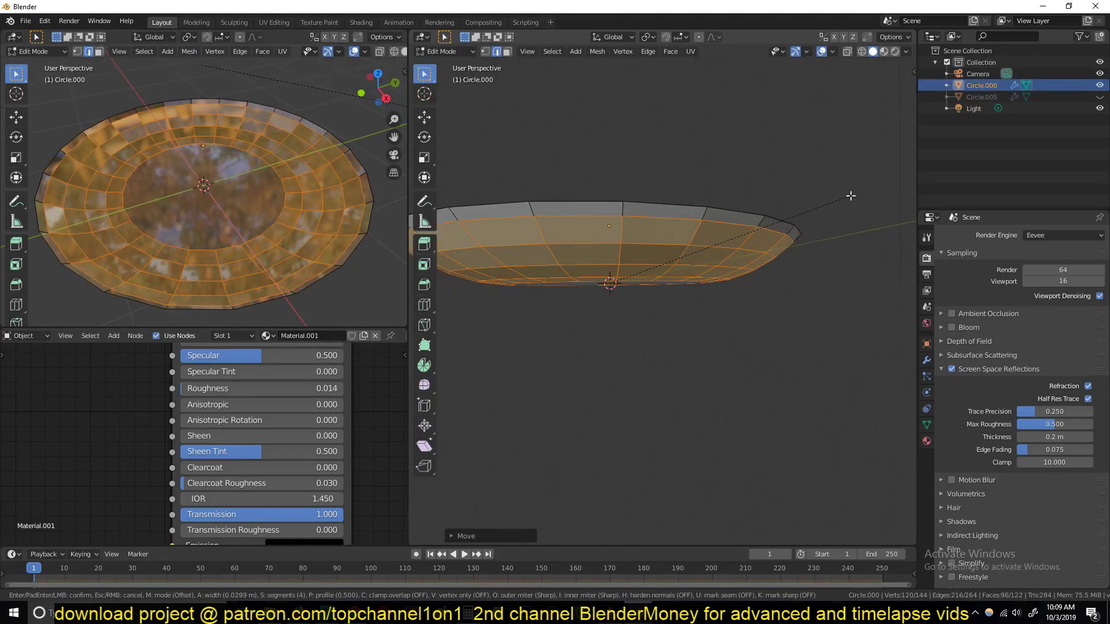
left_click(853, 191)
key("Tab")
right_click(756, 234)
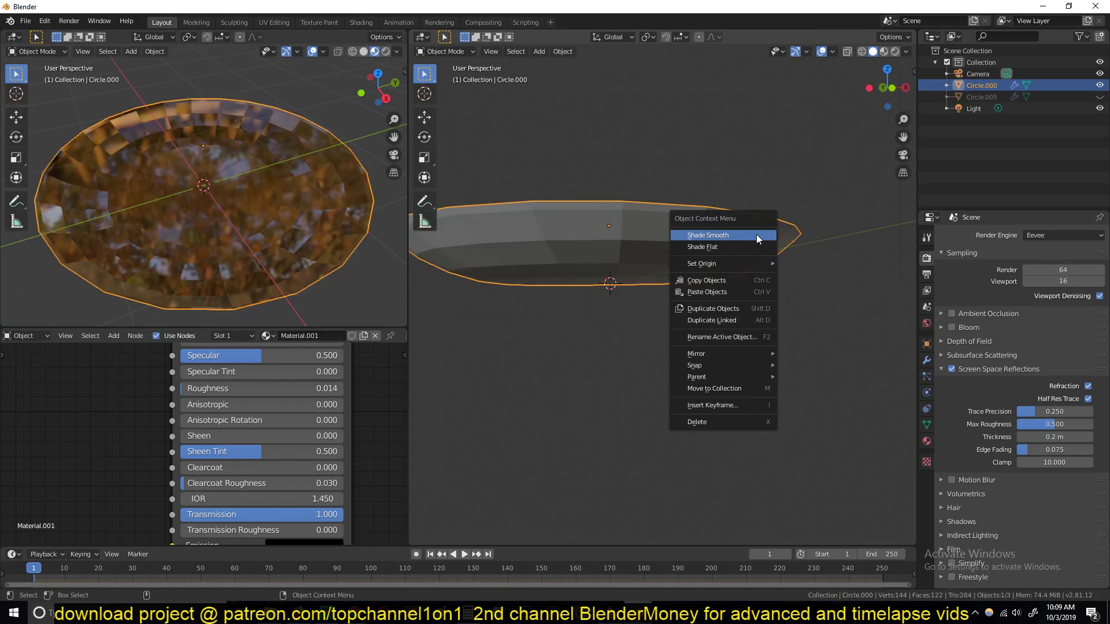
left_click(757, 234)
middle_click_drag(756, 234, 601, 260)
mouse_move(313, 172)
middle_mouse_down()
mouse_move(319, 140)
mouse_move(318, 155)
middle_mouse_up()
Inset the oil's flat top face repeatedly toward the centre and add a loop cut close to the outer rim
middle_click_drag(649, 197, 744, 250)
key("Tab")
key("3")
key("a")
key("i")
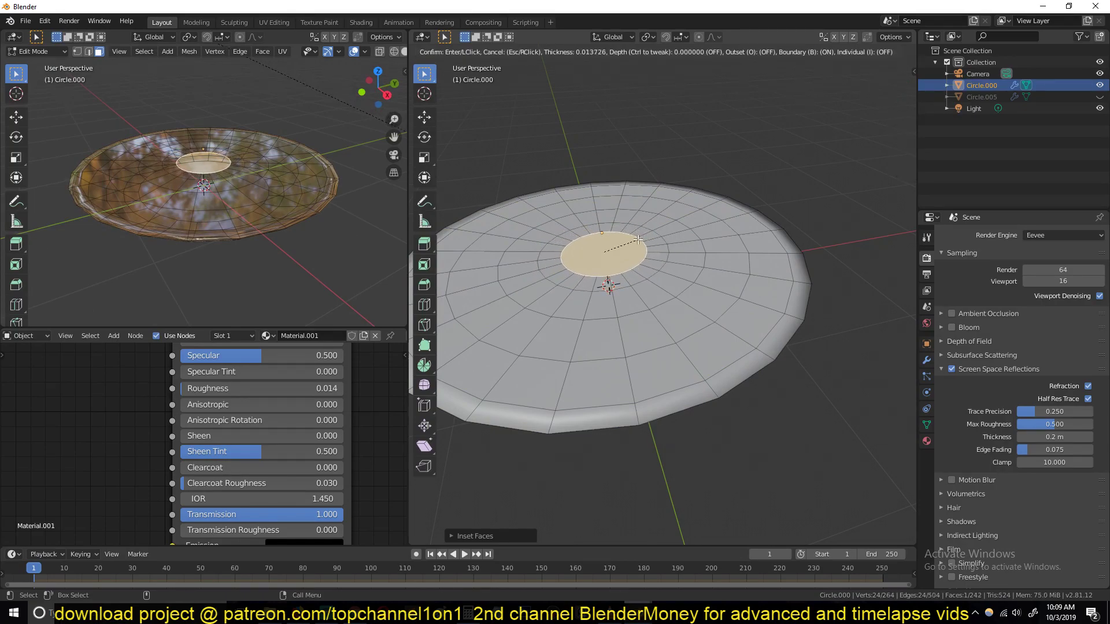
left_click(773, 354)
left_click(763, 356)
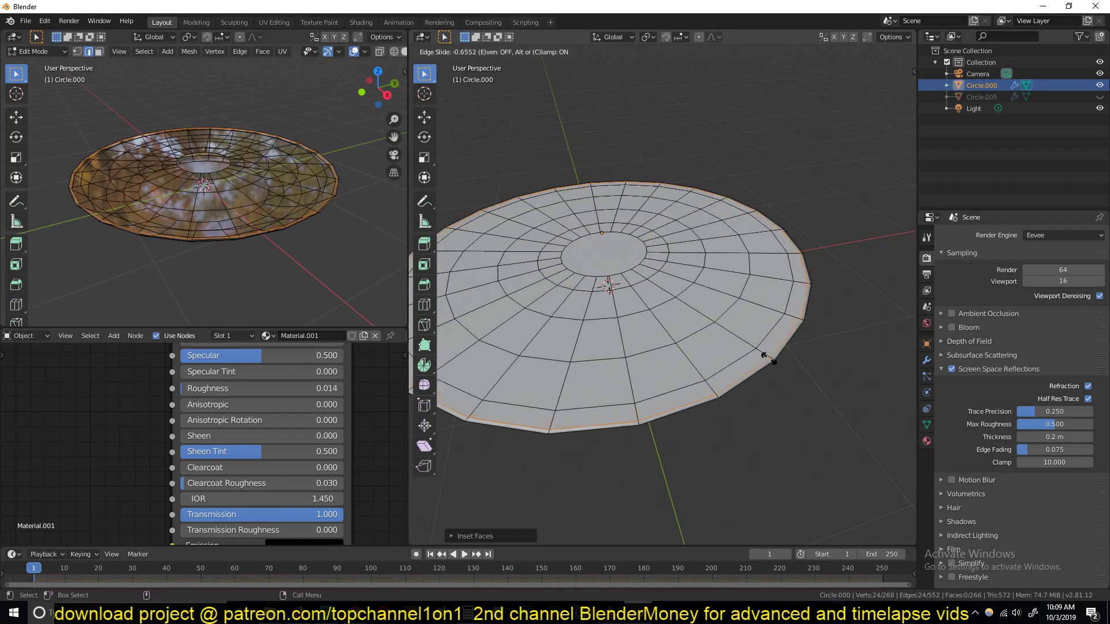
left_click(770, 358)
key("Tab")
middle_click_drag(803, 325, 790, 256)
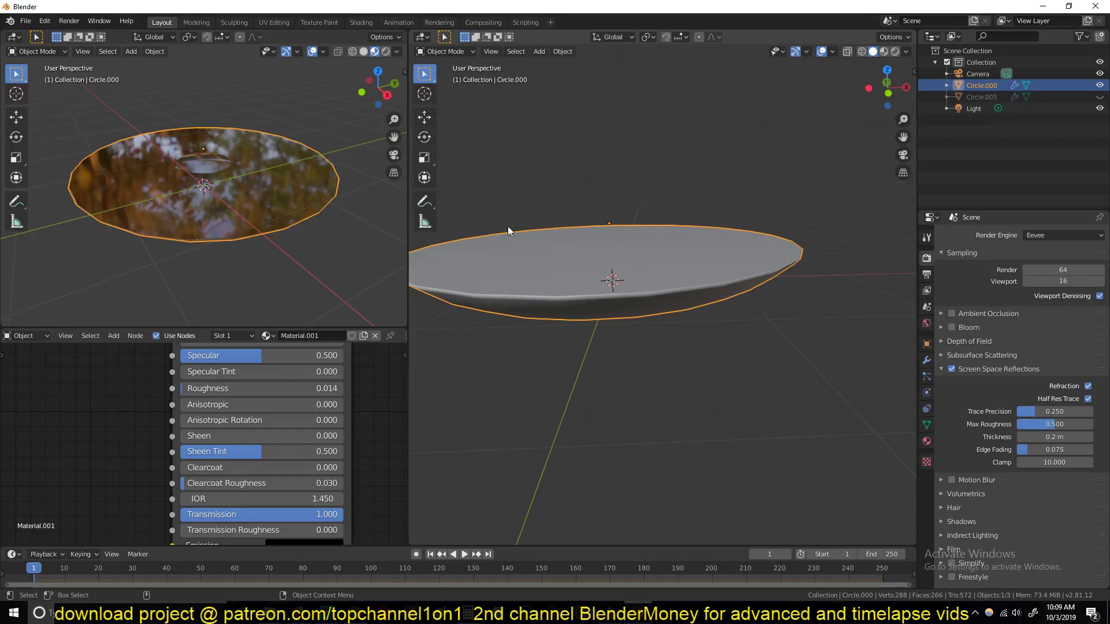
Inset the remaining centre face of the oil's top until only a tiny face is left
middle_click_drag(508, 227, 680, 293)
key("Tab")
scroll(586, 295, "up", 3)
key("3")
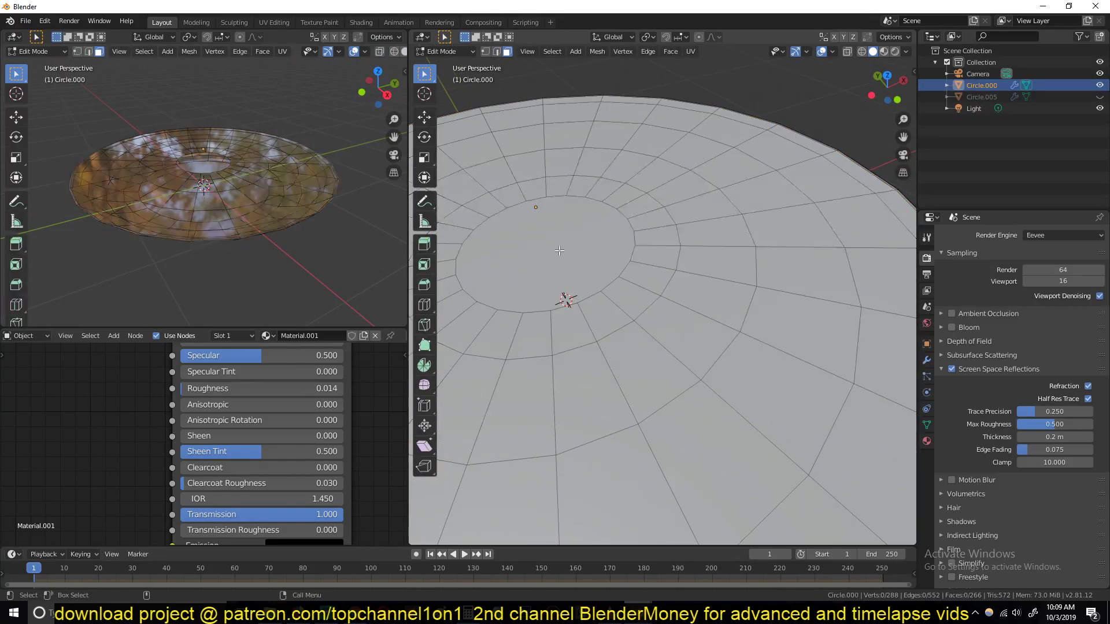
left_click(601, 270)
key("i")
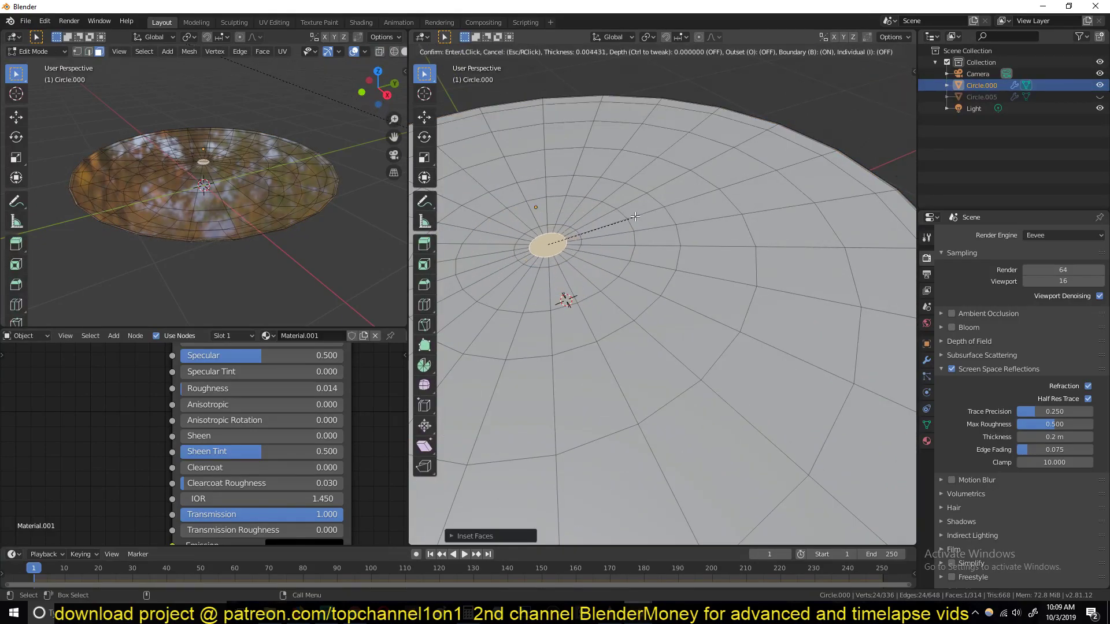
left_click(624, 221)
key("Tab")
Unhide the pan, clear the selection, and check how the oil looks inside it
scroll(525, 221, "down", 5)
middle_click_drag(346, 205, 234, 206)
key("alt+h")
key("alt+a")
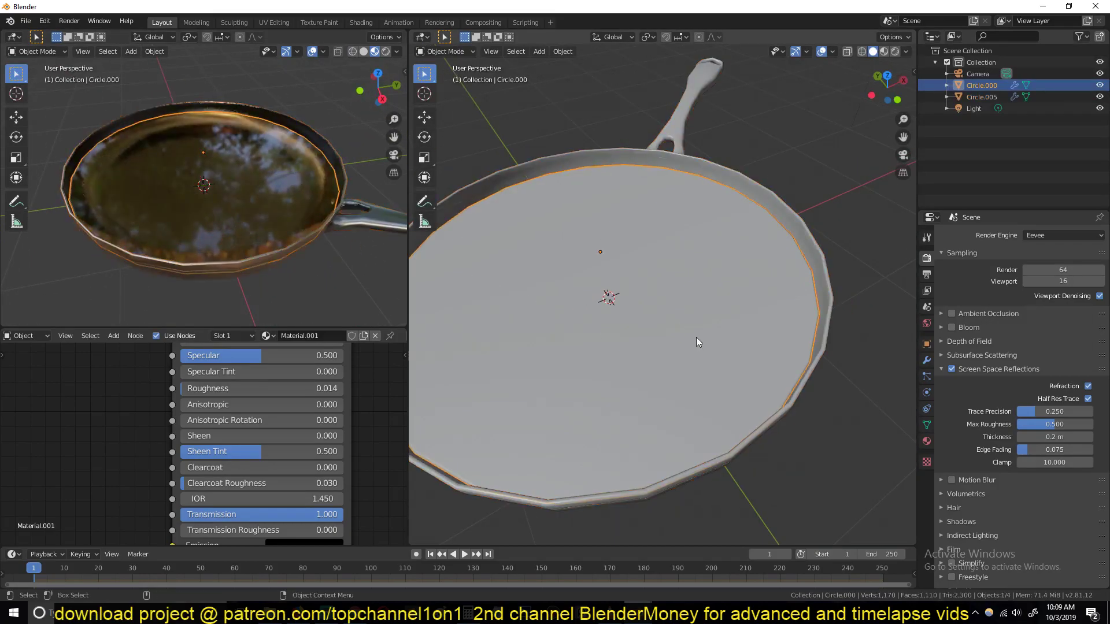
middle_click_drag(696, 338, 666, 294)
middle_click_drag(221, 186, 310, 158)
scroll(284, 195, "up", 5)
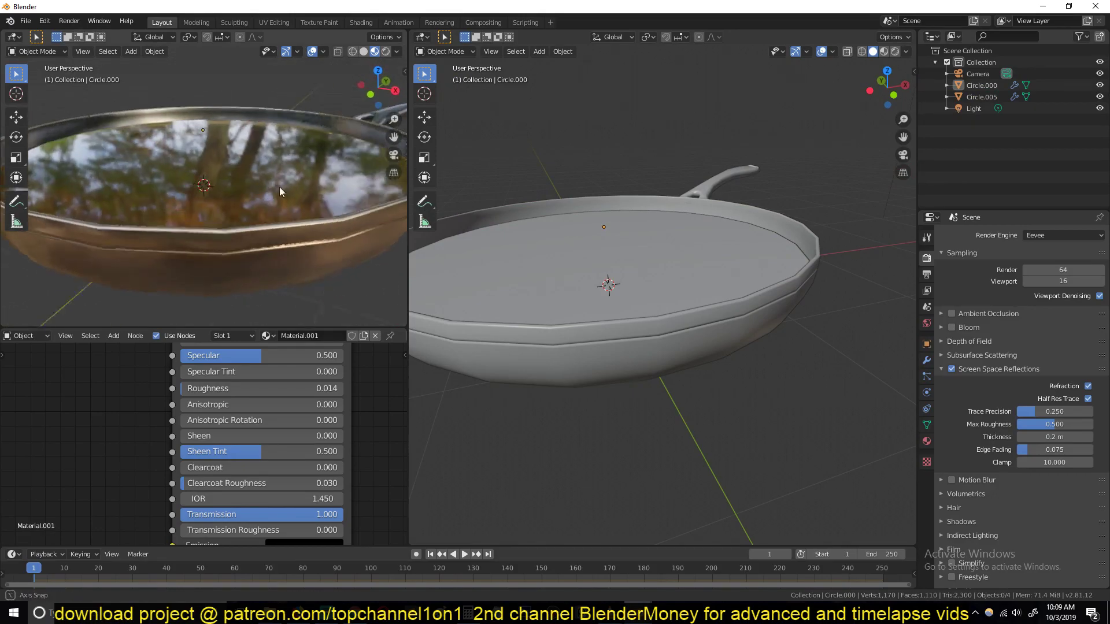
Grow the oil's centre face selection to the full top surface and lower it about 0.013 m along Z
left_click(595, 258)
scroll(739, 273, "up", 4)
scroll(716, 278, "down", 2)
middle_click_drag(689, 266, 749, 295)
key("Tab")
scroll(750, 295, "up", 4)
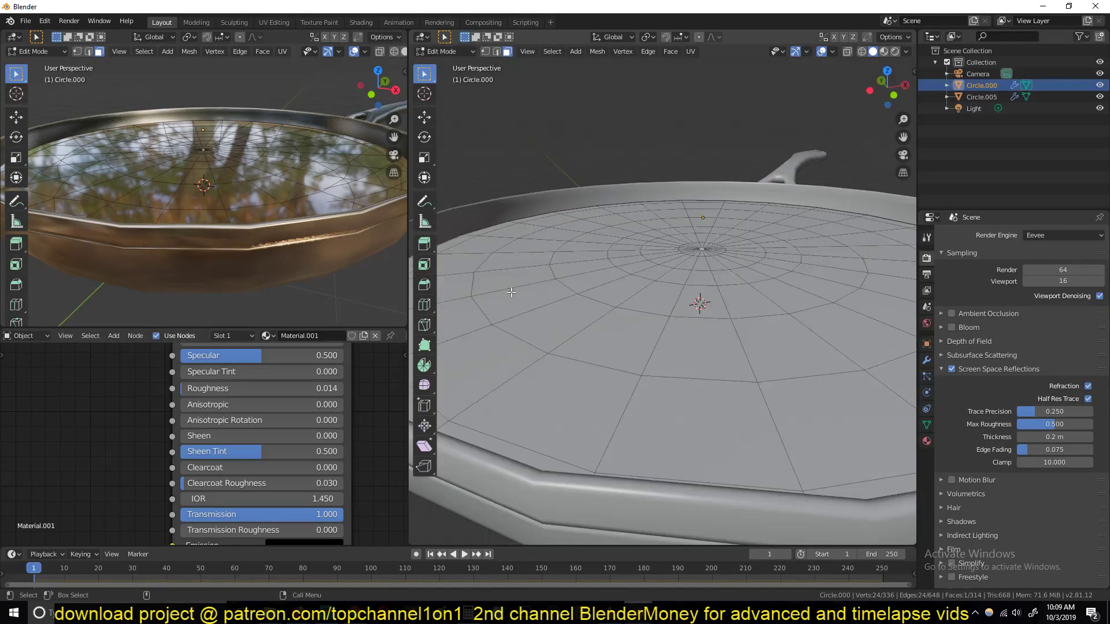
key("Tab")
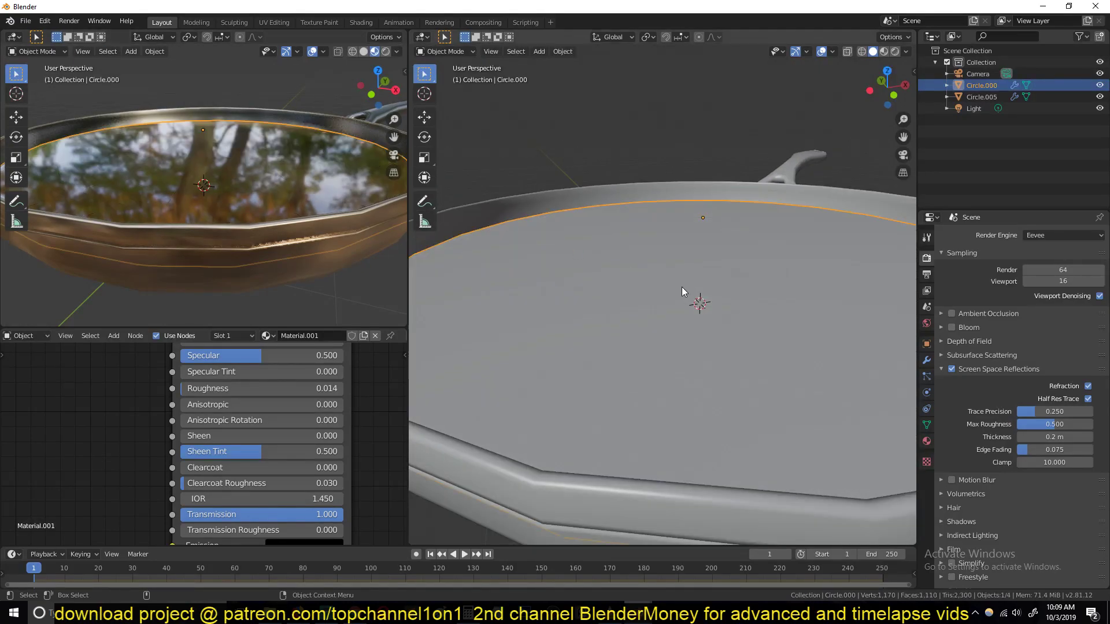
key("ctrl+KP_Add")
key("ctrl+KP_Add")
key("ctrl+KP_Add")
key("ctrl+KP_Add")
key("ctrl+KP_Add")
key("ctrl+KP_Add")
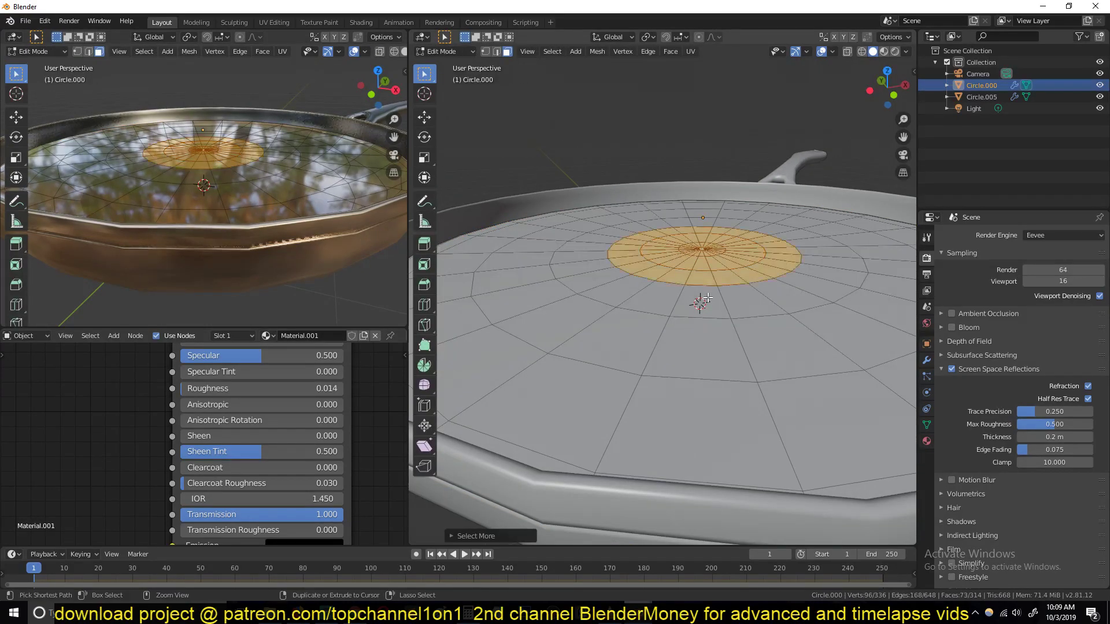
scroll(751, 312, "down", 4)
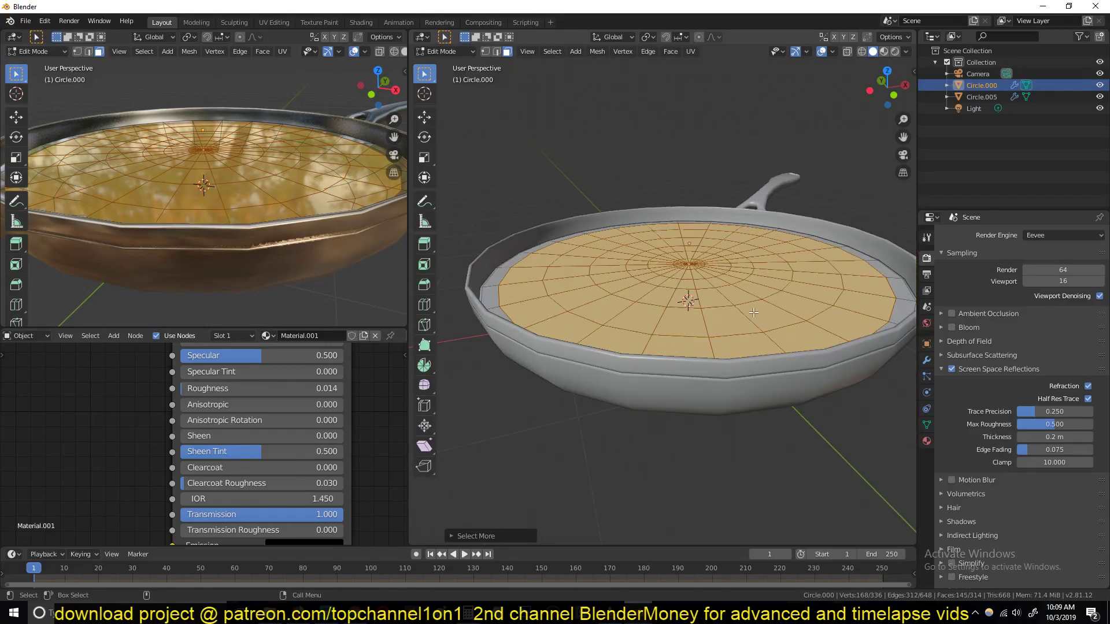
key("ctrl+KP_Add")
key("g")
key("z")
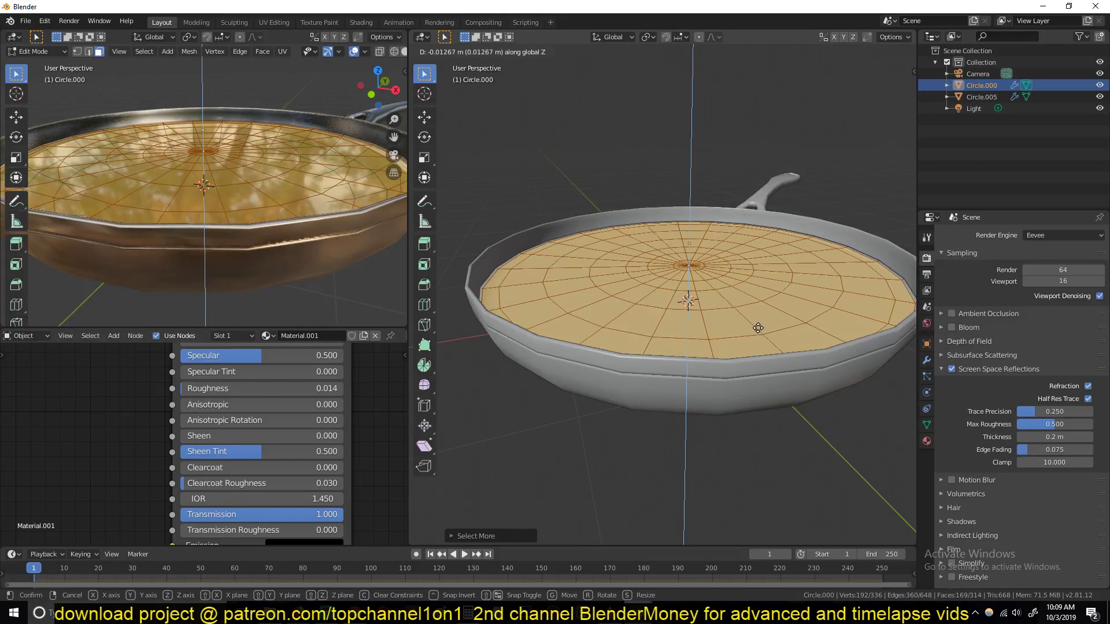
left_click(758, 328)
key("Tab")
key("alt+a")
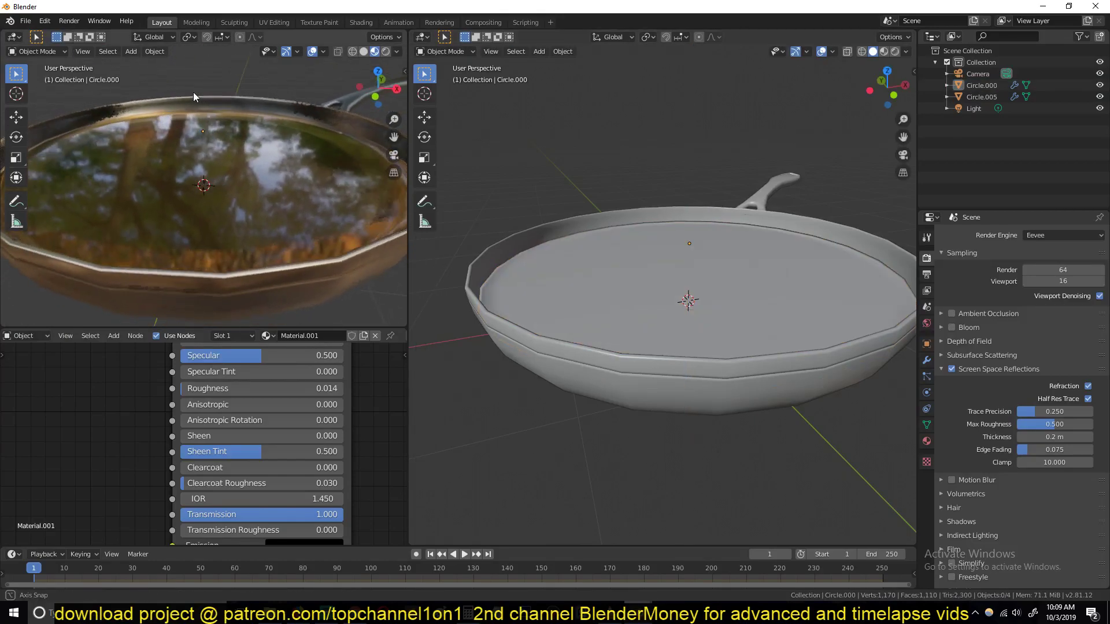
middle_click_drag(196, 93, 134, 106)
middle_click_drag(357, 141, 276, 176)
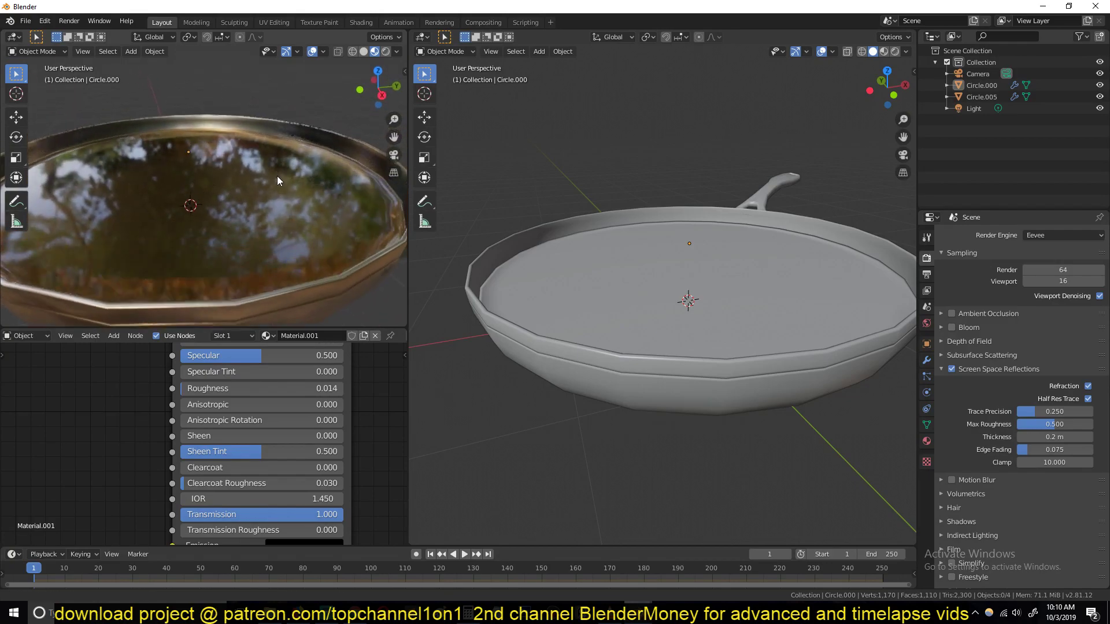
scroll(538, 342, "down", 3)
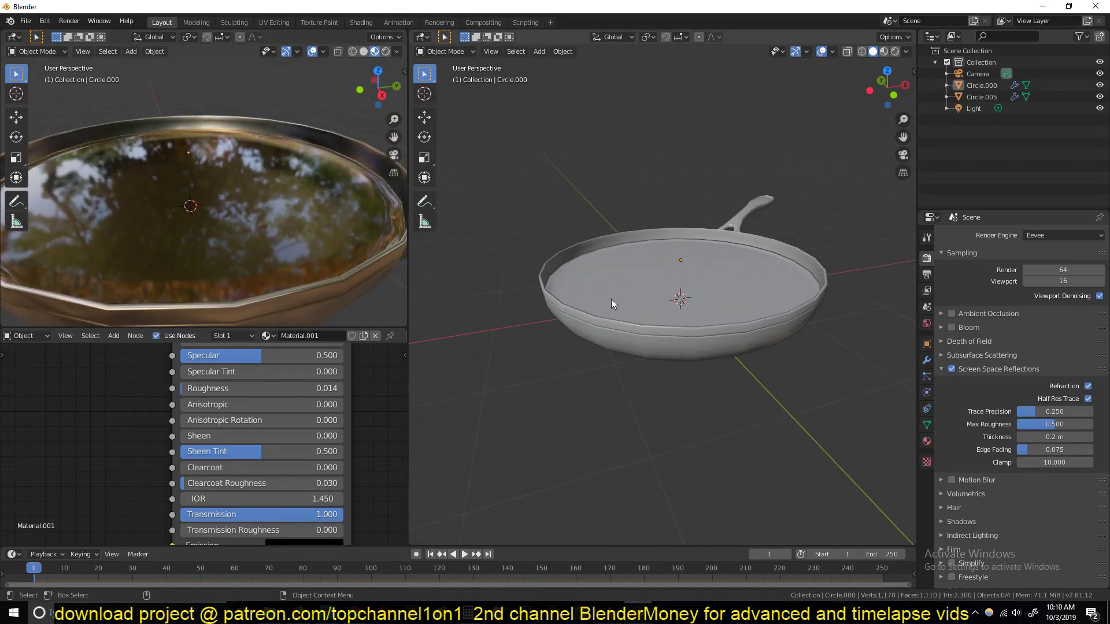
middle_click_drag(619, 295, 544, 303, "shift")
middle_click_drag(594, 472, 592, 364)
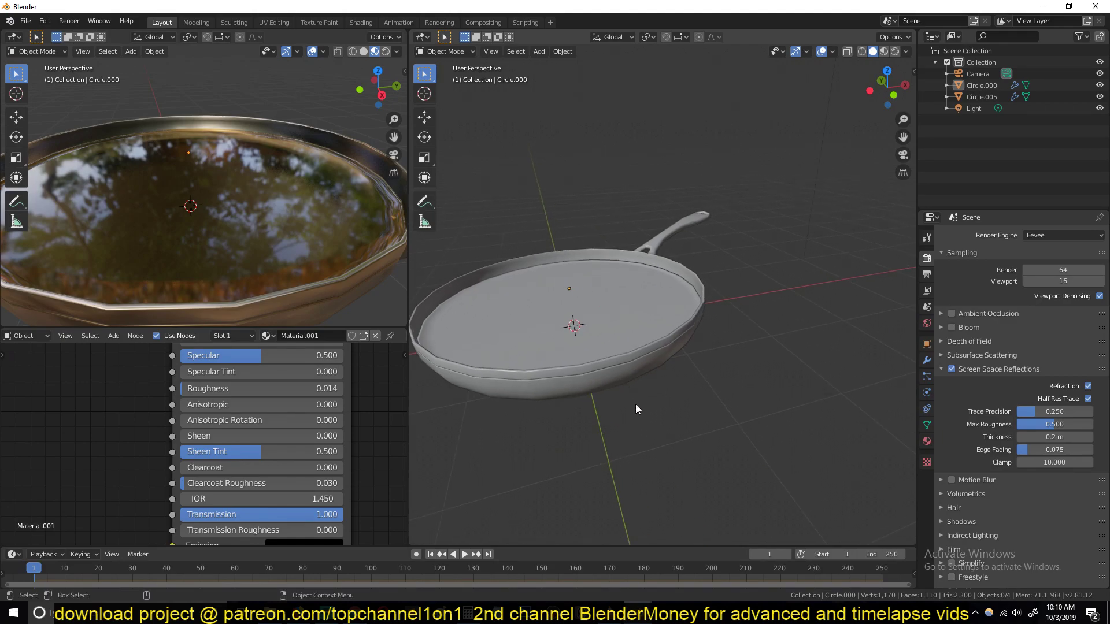
middle_click_drag(685, 372, 704, 303)
key("shift+a")
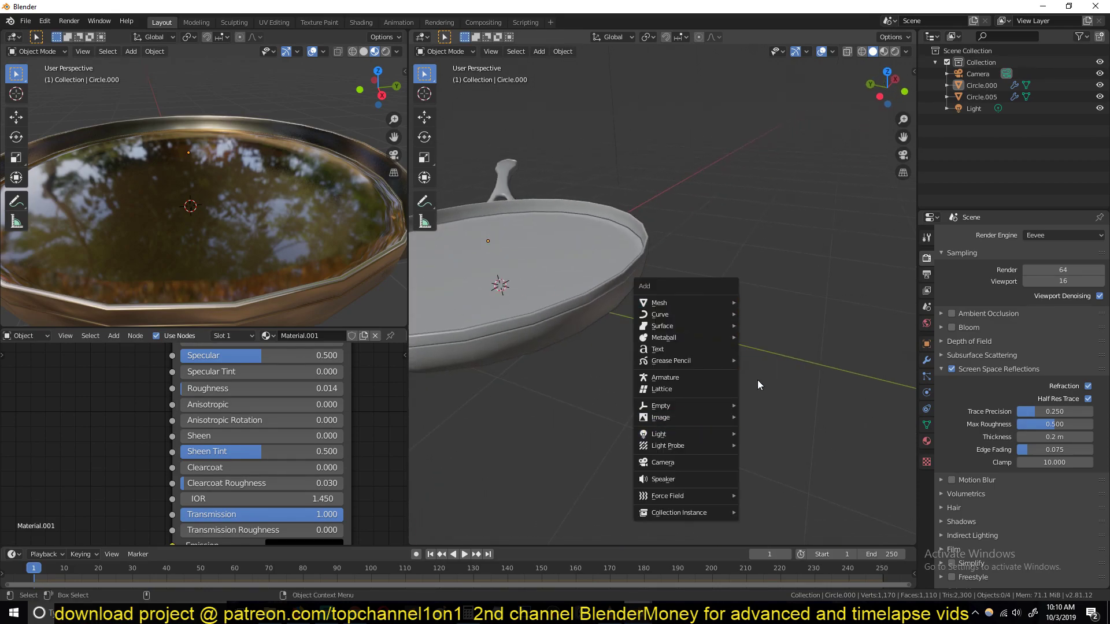
mouse_move(694, 303)
left_click(765, 383)
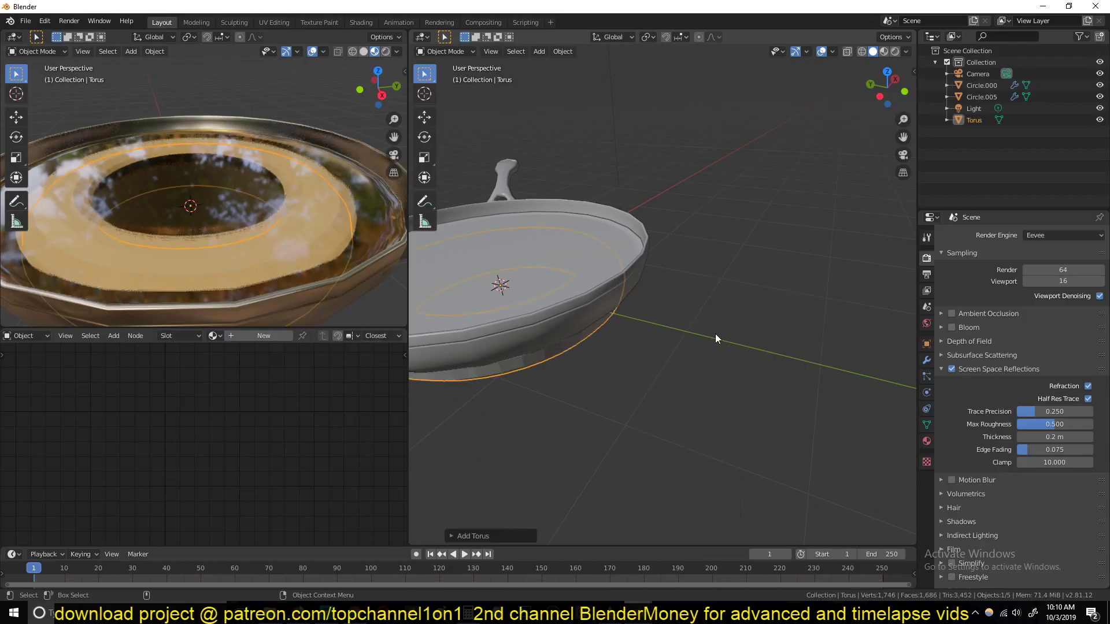
key("x")
left_click(587, 331)
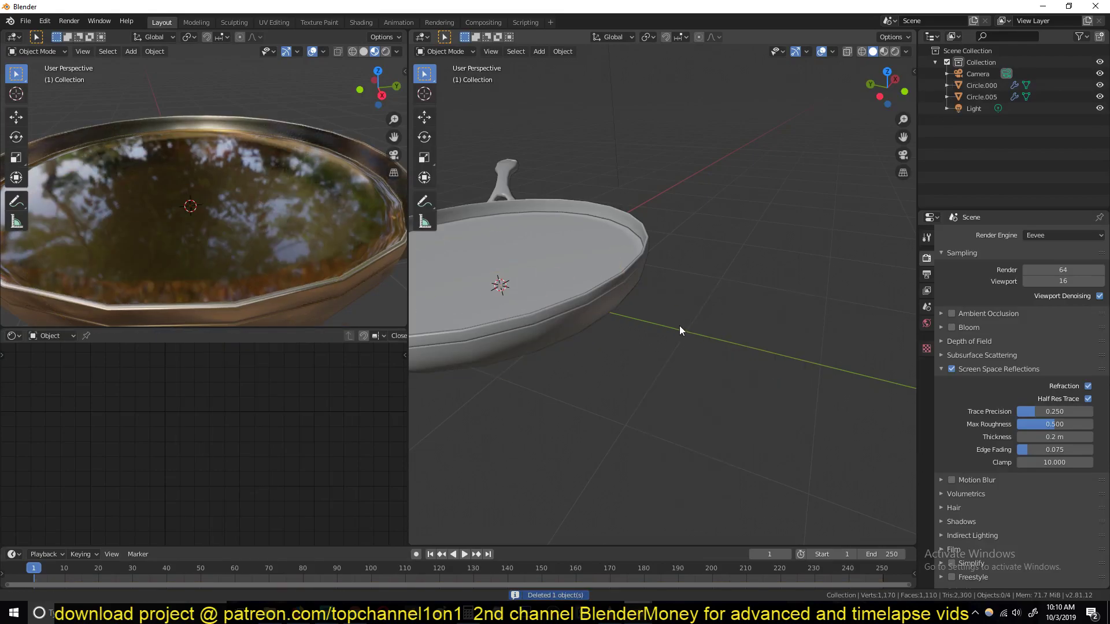
Try placing a mesh circle beside the pan, and delete it
scroll(703, 338, "down", 4)
middle_click_drag(703, 338, 688, 384, "shift")
key("shift+a")
mouse_move(688, 376)
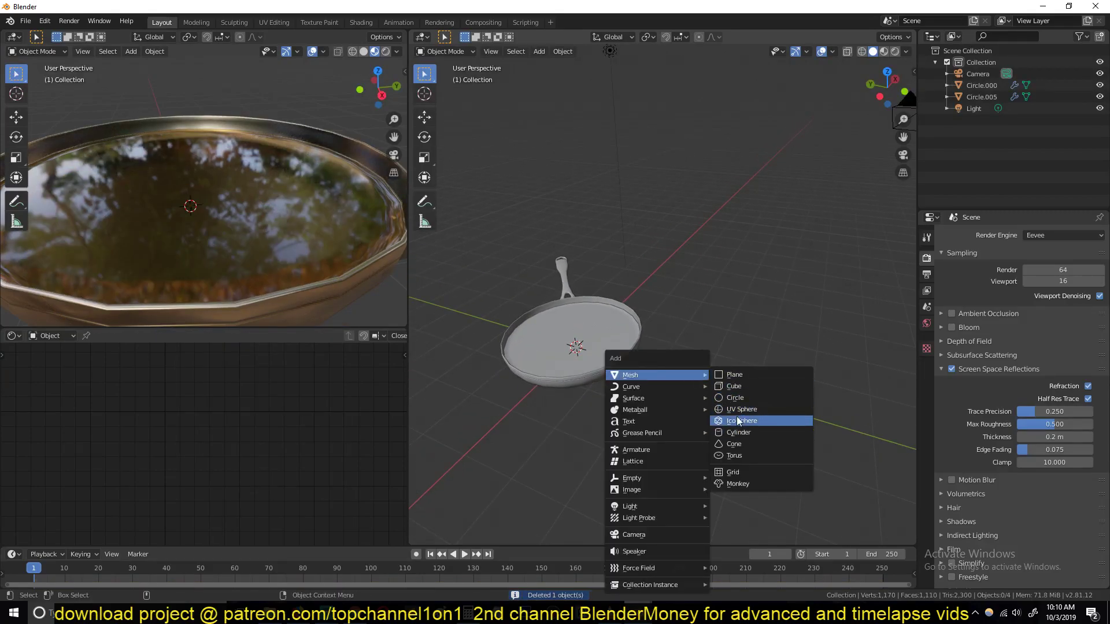
left_click(741, 399)
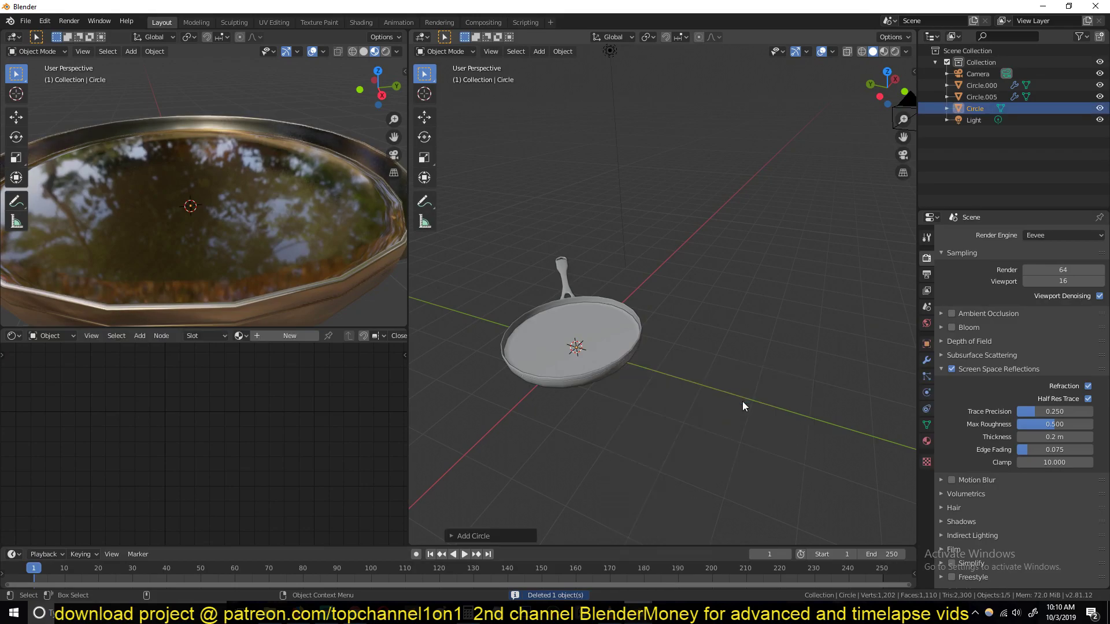
key("g")
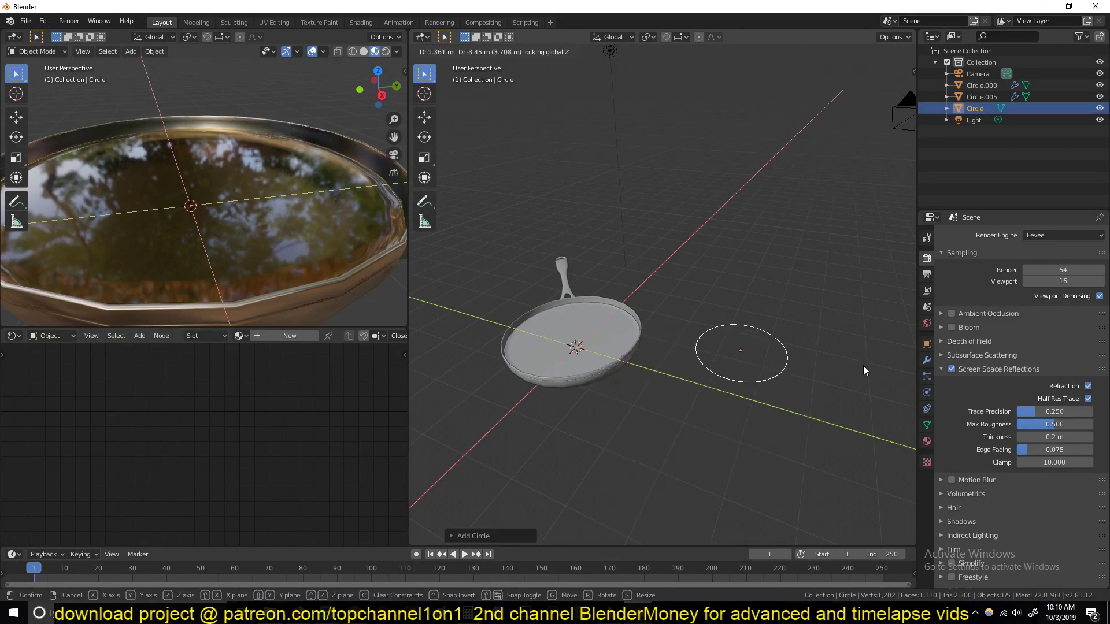
left_click(764, 348)
key("KP_Decimal")
scroll(809, 376, "down", 5)
key("Tab")
key("Tab")
key("x")
left_click(730, 349)
Add a new mesh circle at the 3D cursor beside the pan
key("shift+a")
mouse_move(628, 324)
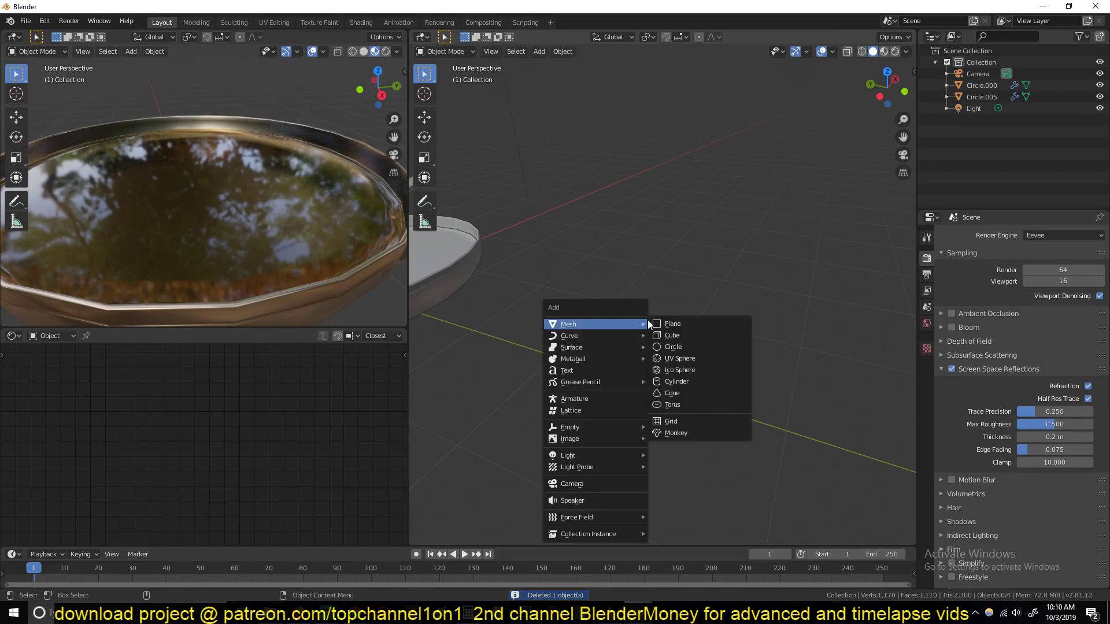
left_click(691, 348)
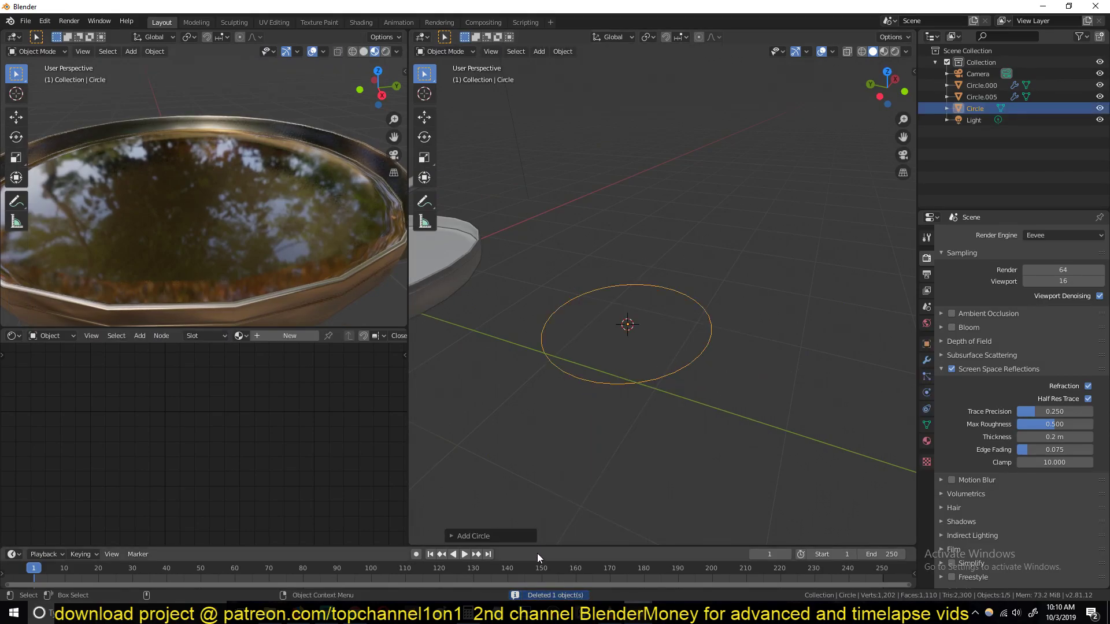
Set the new circle's vertex count to 16
left_click(518, 537)
left_click(584, 409)
type("16")
key("Return")
Fill the circle with a face, inset it, and delete the inner face to leave a flat ring
key("Tab")
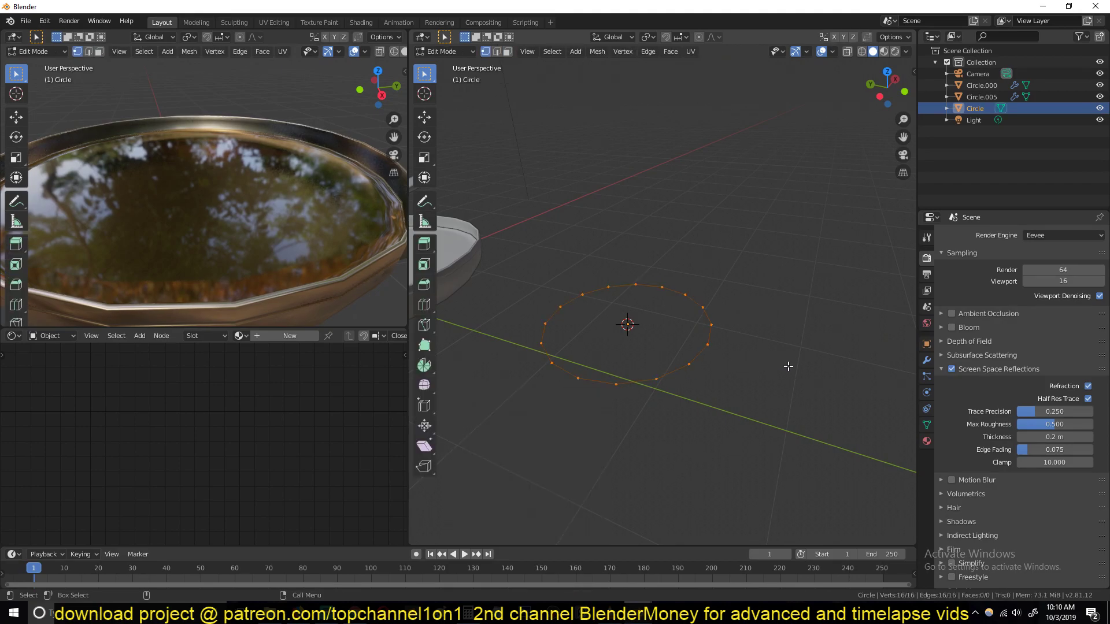
key("f")
key("i")
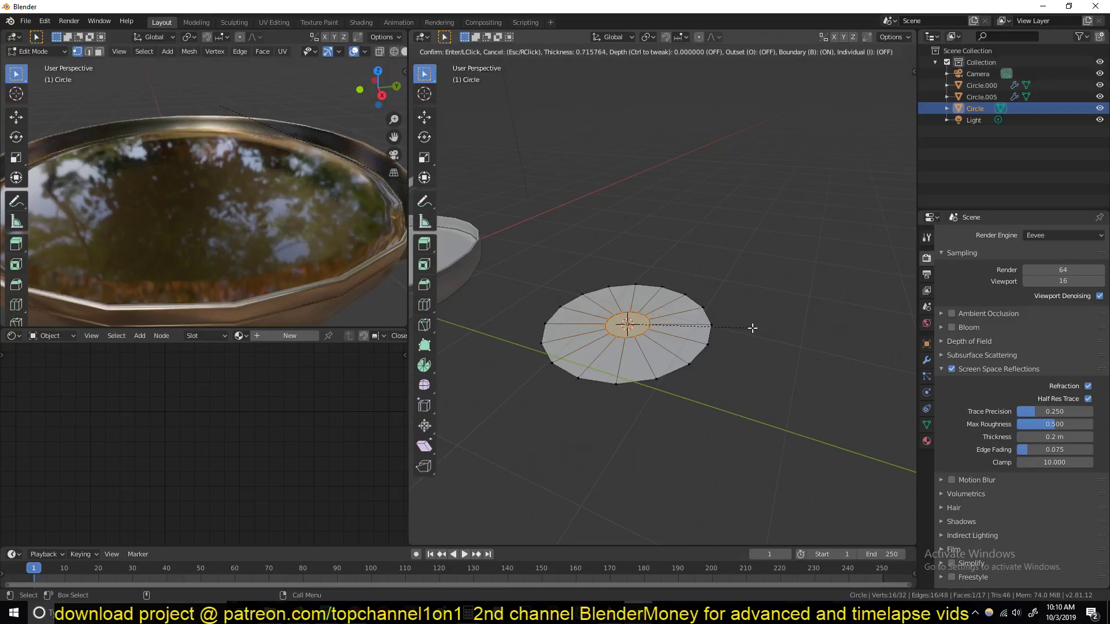
left_click(762, 325)
key("x")
left_click(702, 365)
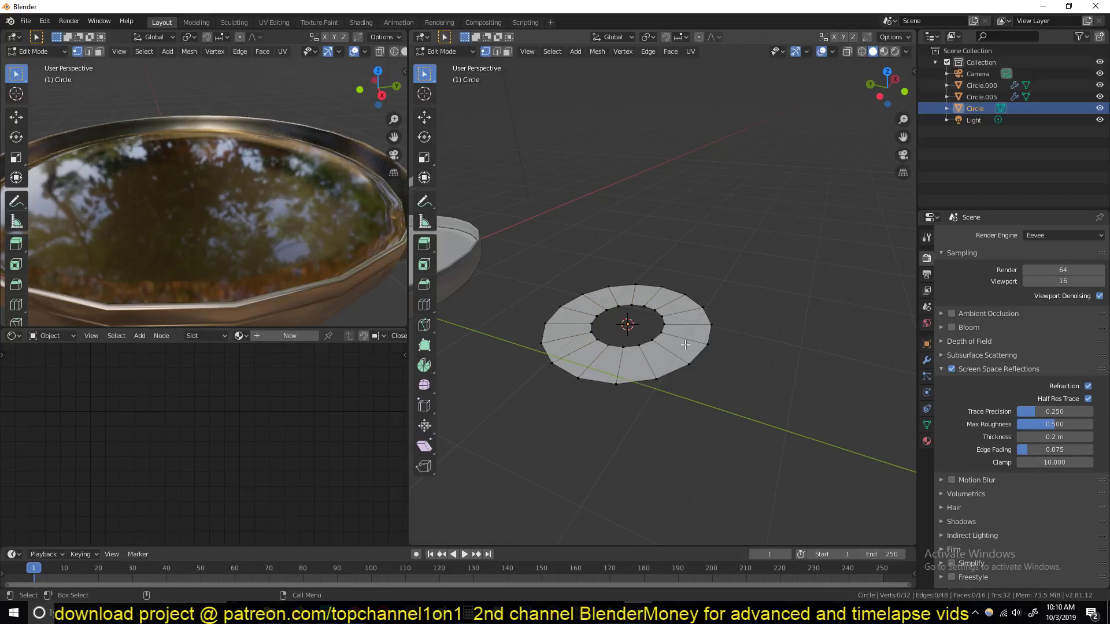
Extrude the ring upward and bevel its inner and outer rim loops with 4 segments, about 0.195 m wide
key("e")
left_click(700, 338)
key("2")
left_click(659, 316, "alt")
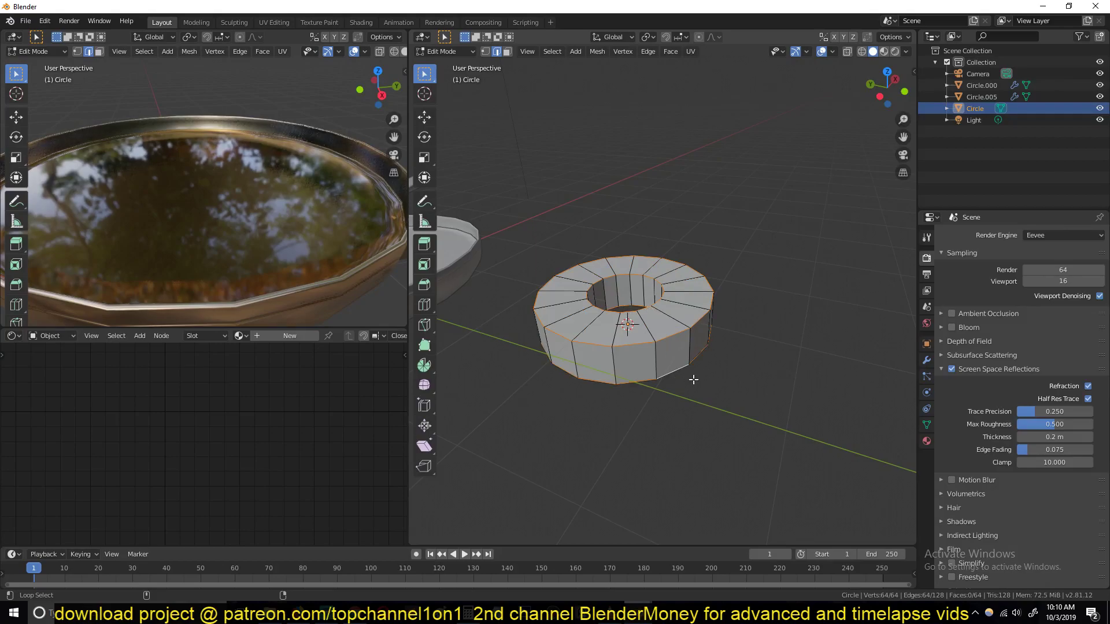
key("ctrl+b")
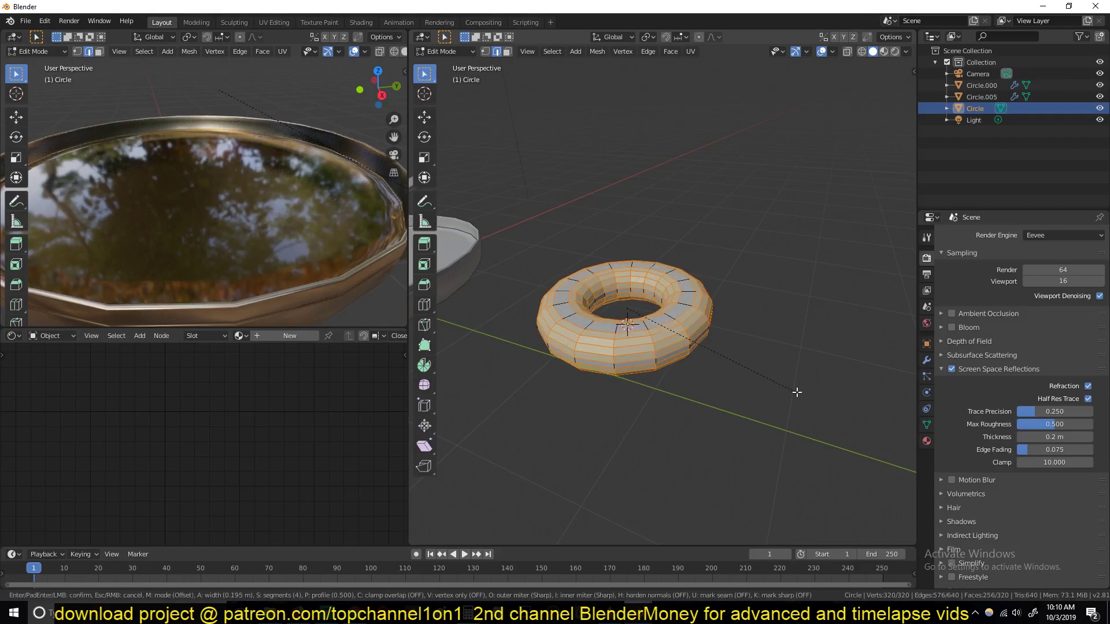
left_click(797, 395)
Shade the donut smooth in Object Mode
key("Tab")
middle_click_drag(798, 393, 604, 354)
right_click(706, 307)
left_click(706, 307)
Dissolve one edge loop on the donut's outer side and one around its hole to even out the mesh
key("Tab")
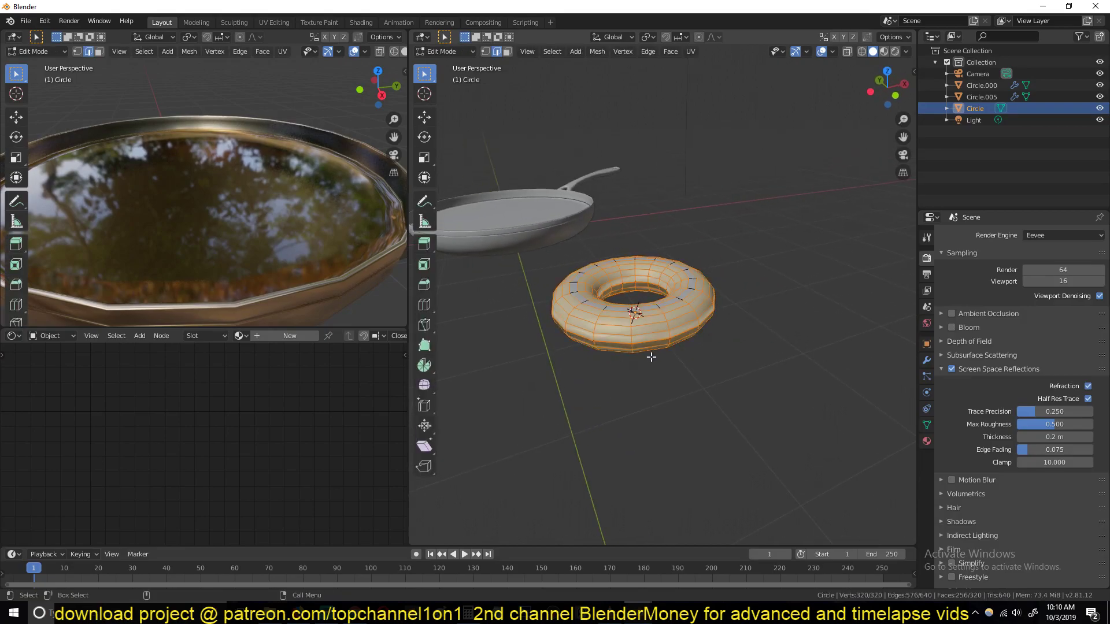
scroll(665, 362, "up", 2)
left_click(696, 367, "alt")
key("ctrl+x")
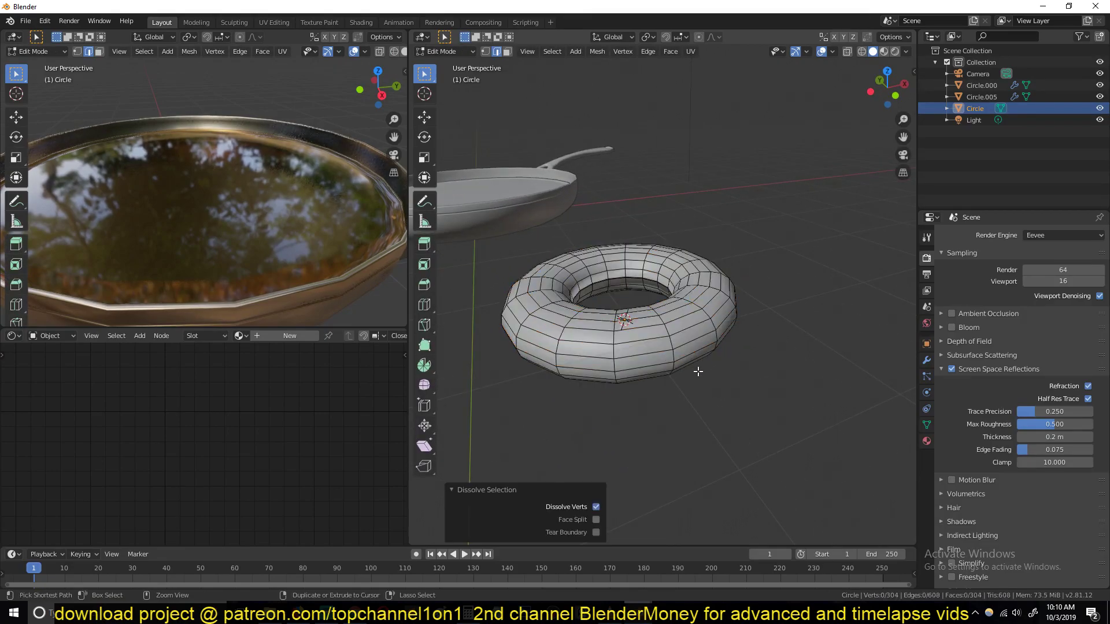
key("a")
scroll(697, 370, "up", 4)
left_click(651, 274, "alt")
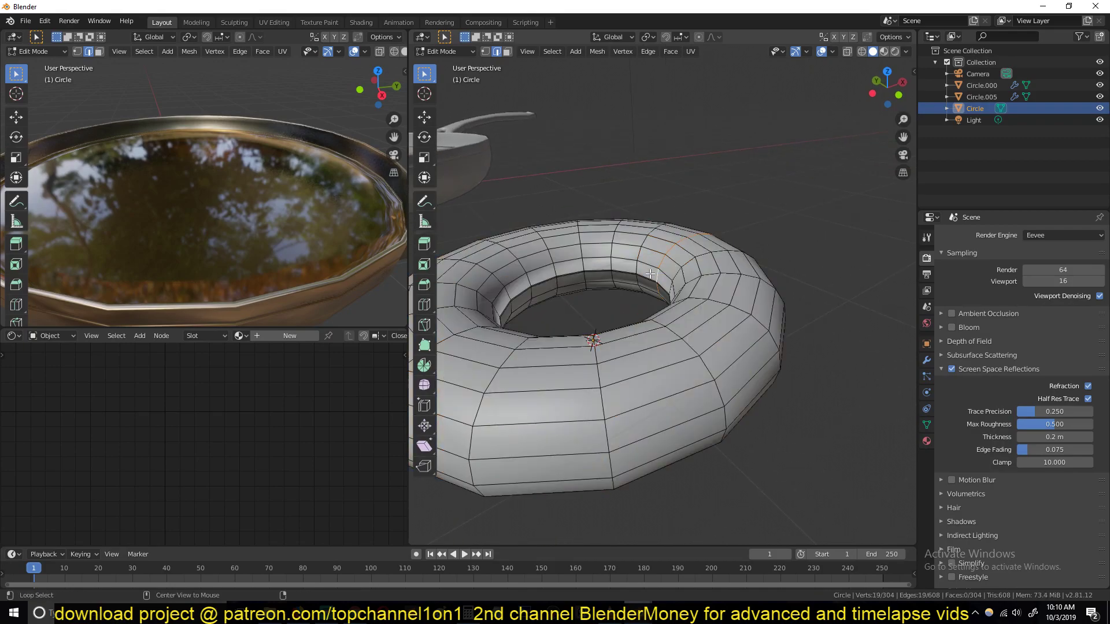
key("ctrl+x")
Fatten the whole donut mesh along its normals by about 0.18 m to narrow the hole
key("a")
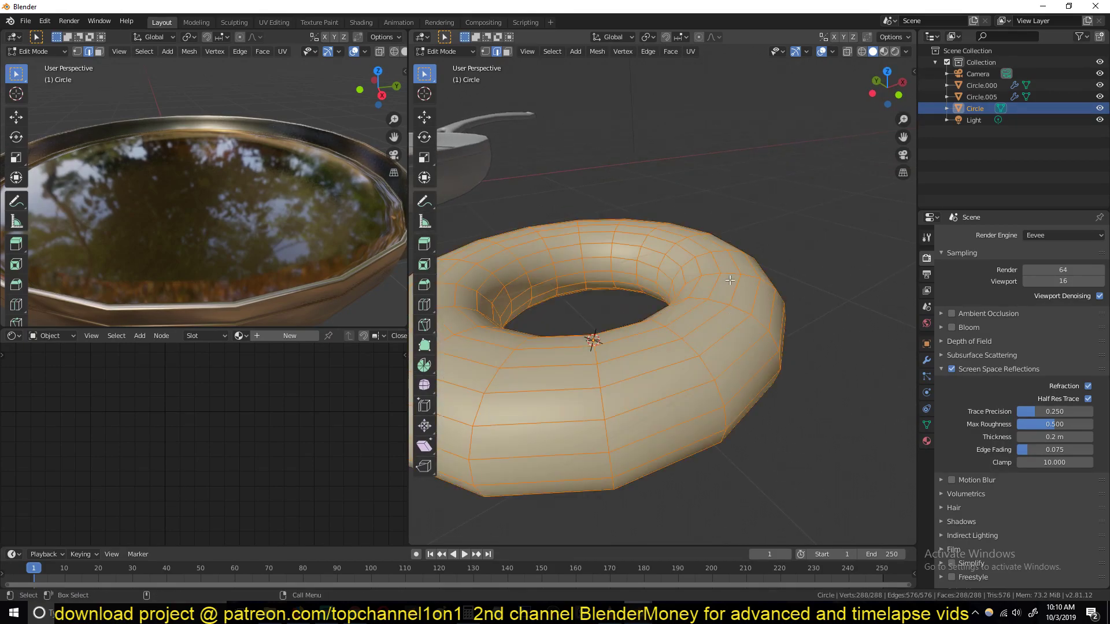
key("alt+s")
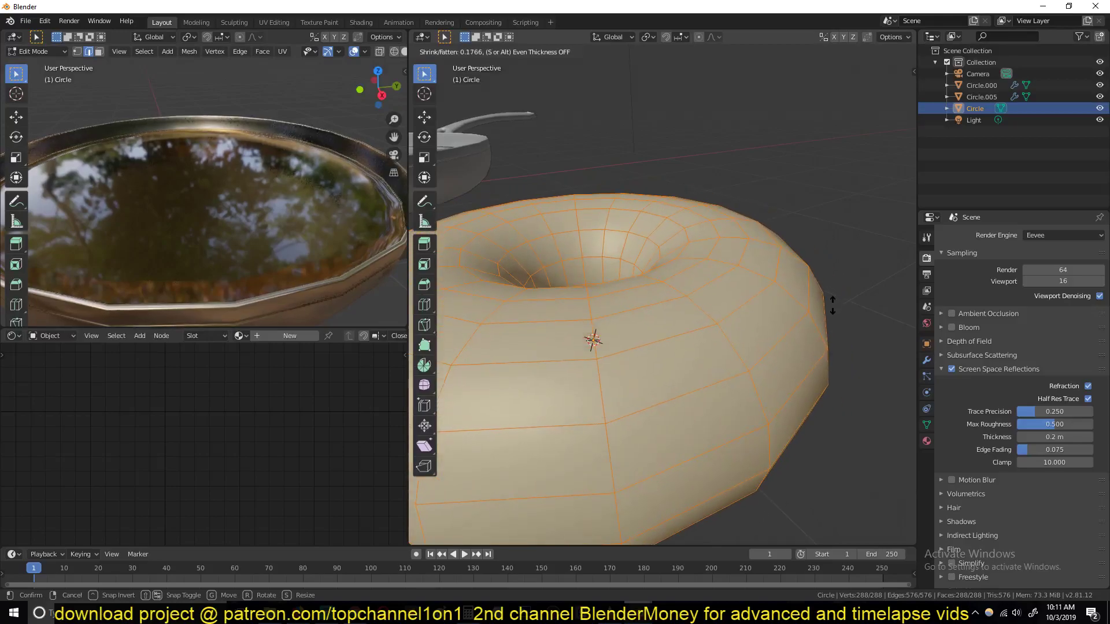
left_click(834, 288)
key("Tab")
scroll(809, 289, "down", 5)
mouse_move(768, 285)
middle_mouse_down()
mouse_move(837, 308)
mouse_move(785, 284)
middle_mouse_up()
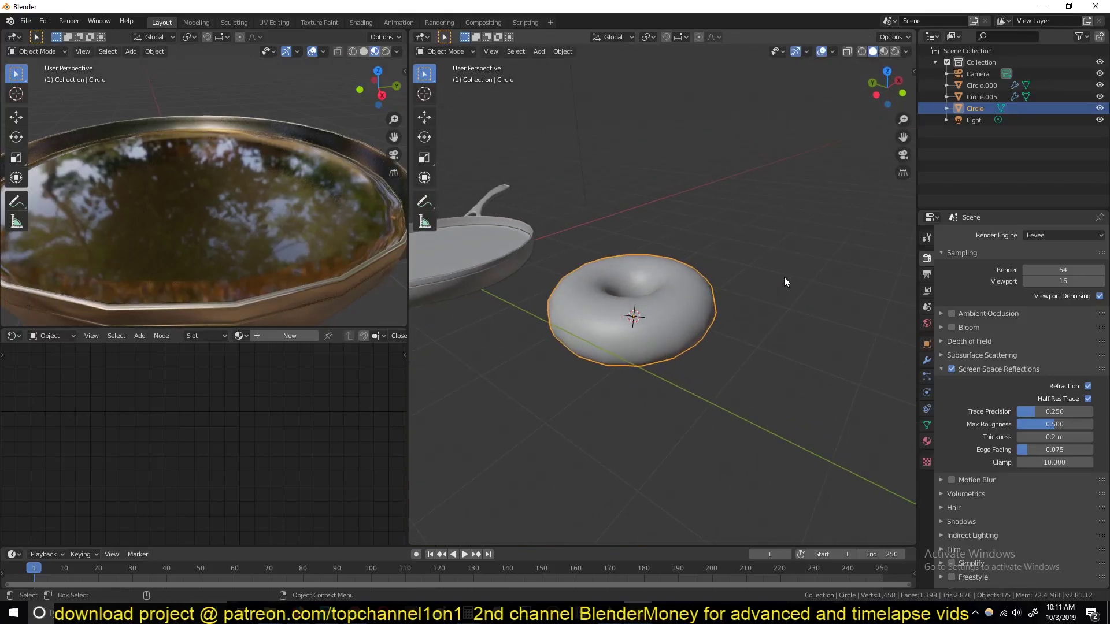
Scale the donut down to about 0.44 of its size, judging it against the pan from the front
key("KP_1")
scroll(784, 276, "up", 2)
scroll(783, 277, "down", 5)
key("s")
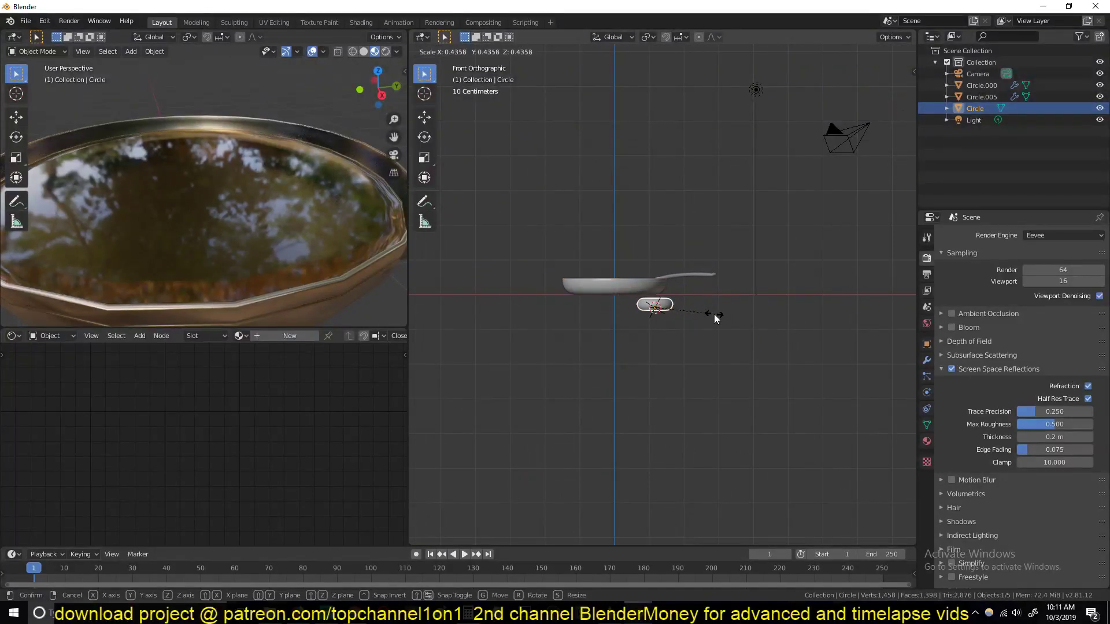
left_click(716, 319)
Move the donut about -1.31 m in X and 3.18 m in Y over the pan, and raise it to the oil surface
key("KP_7")
key("g")
left_click(667, 206)
middle_click_drag(668, 206, 683, 246)
key("g")
key("z")
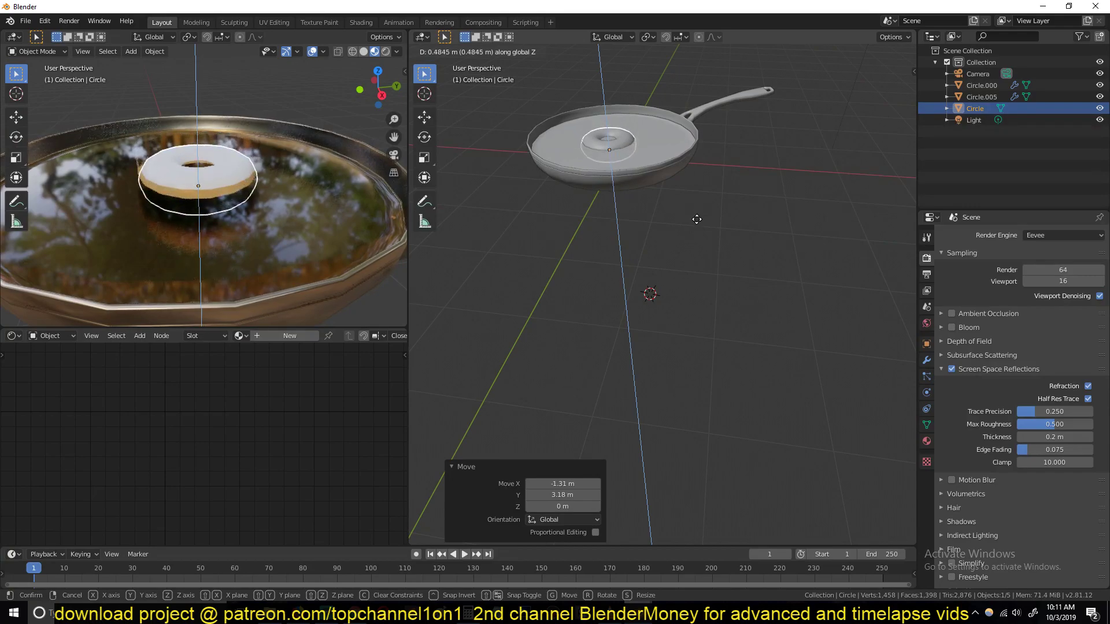
left_click(669, 236)
left_click(669, 235)
Raise the donut about 0.06 m more along Z
scroll(668, 235, "up", 5)
left_click(696, 149)
key("g")
key("z")
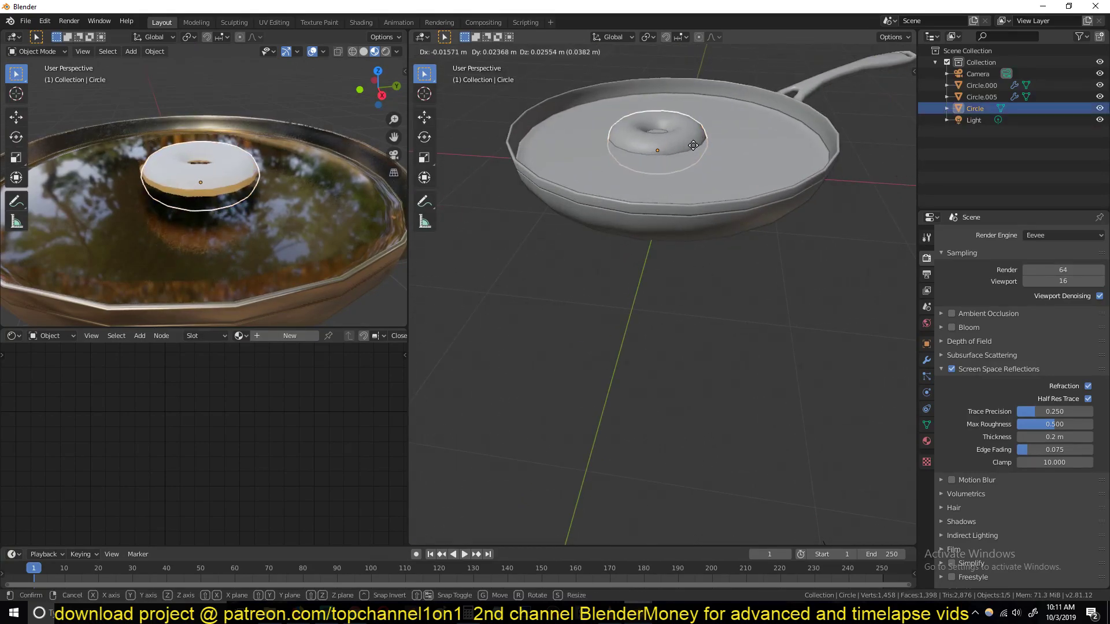
left_click(688, 322)
Examine the donut in the oil from several angles in both the material preview and solid views
middle_click_drag(688, 323, 755, 290, "shift")
key("KP_Decimal")
scroll(761, 321, "down", 5)
scroll(804, 293, "up", 4)
scroll(262, 213, "down", 3)
middle_click_drag(261, 213, 349, 236)
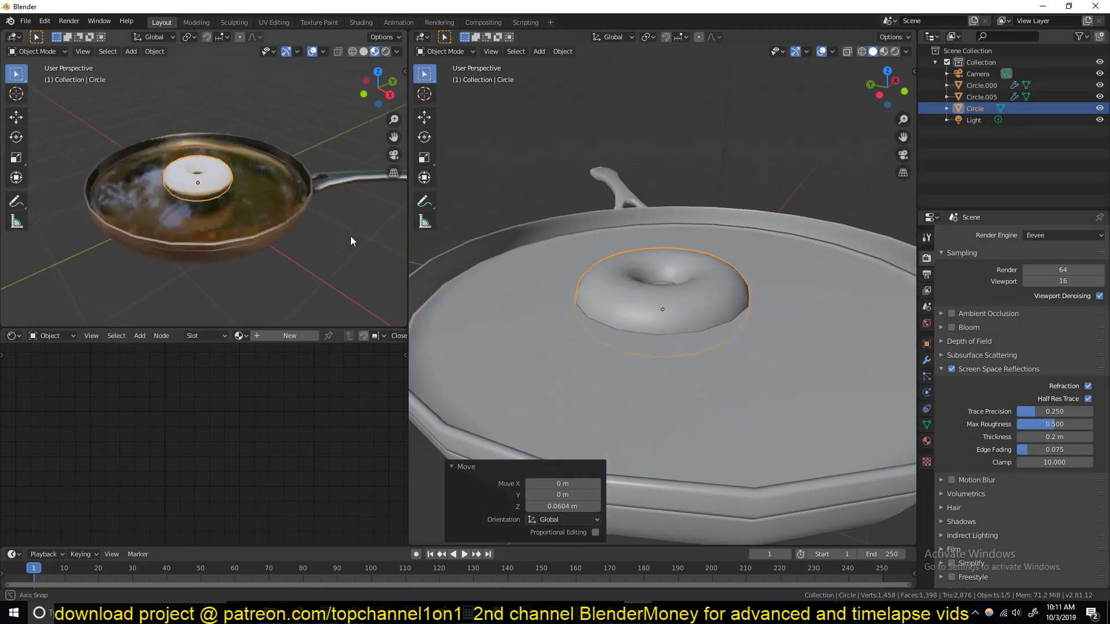
scroll(291, 193, "up", 4)
scroll(253, 193, "down", 4)
middle_click_drag(217, 196, 206, 197)
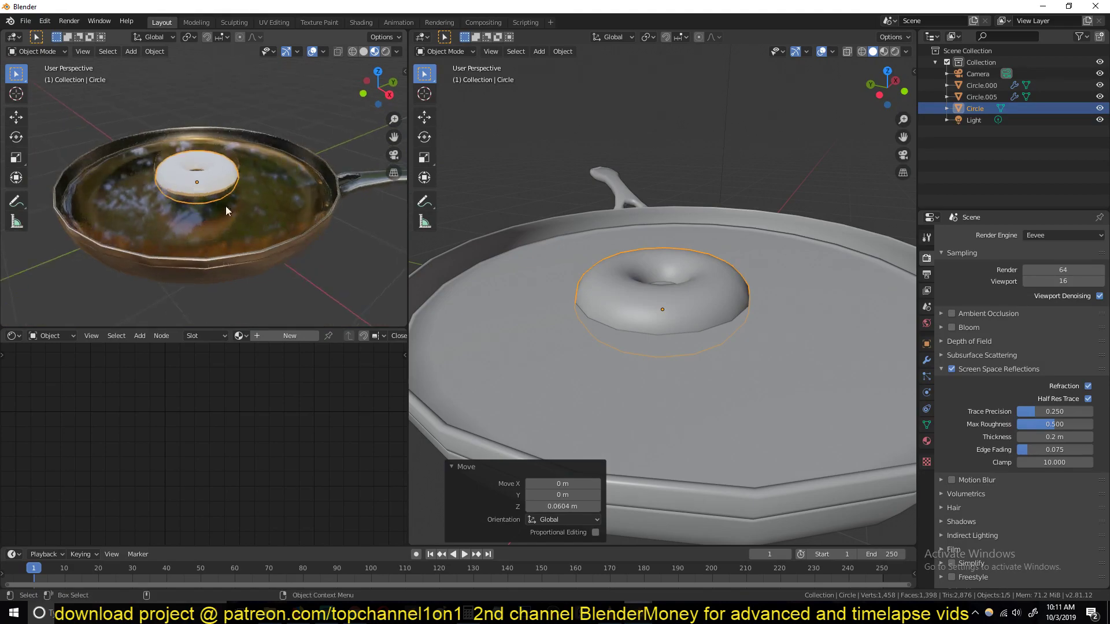
scroll(650, 295, "down", 4)
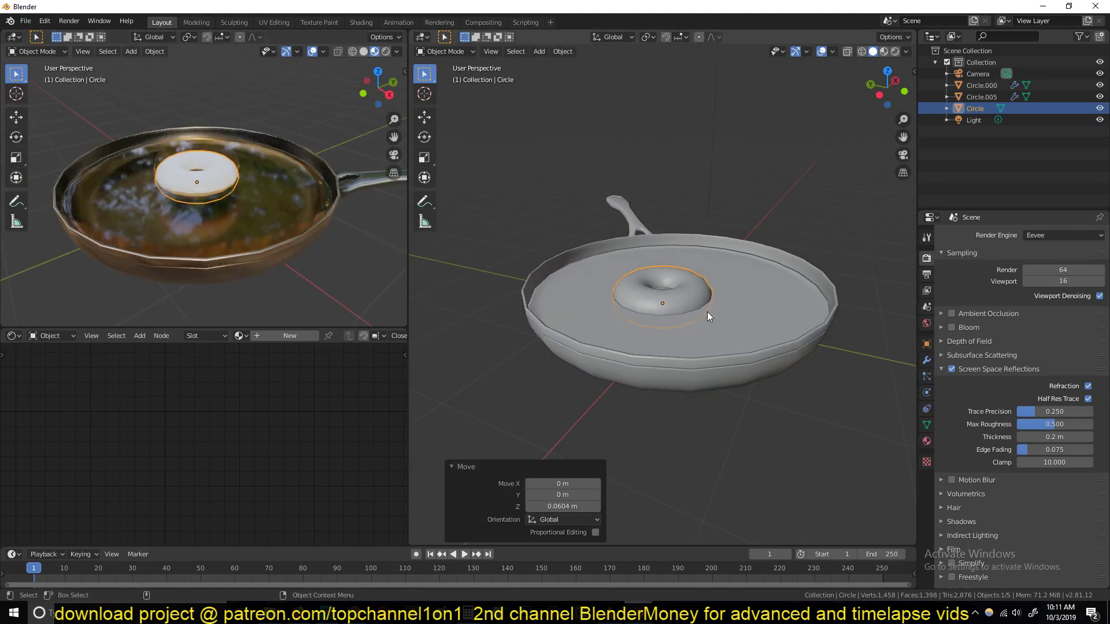
Raise the donut about 0.28 m along Z, clear of the oil
key("s")
right_click(720, 318)
scroll(723, 317, "up", 4)
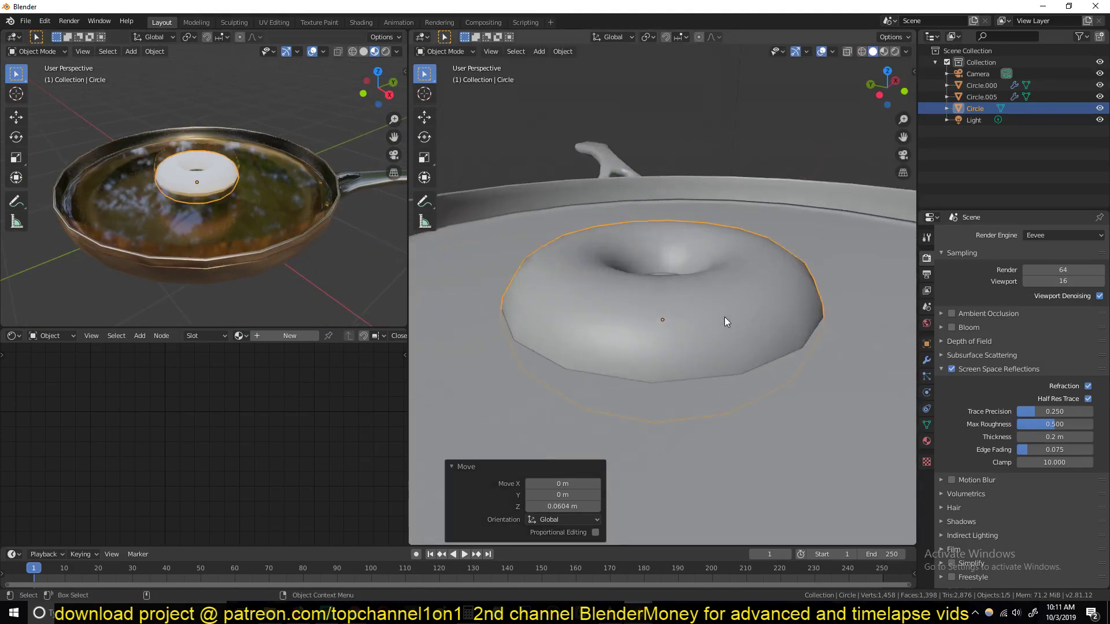
key("shift+z")
scroll(711, 349, "down", 4)
key("g")
key("z")
left_click(705, 314)
key("shift+z")
Set the solid viewport's object colouring to Random
left_click(907, 52)
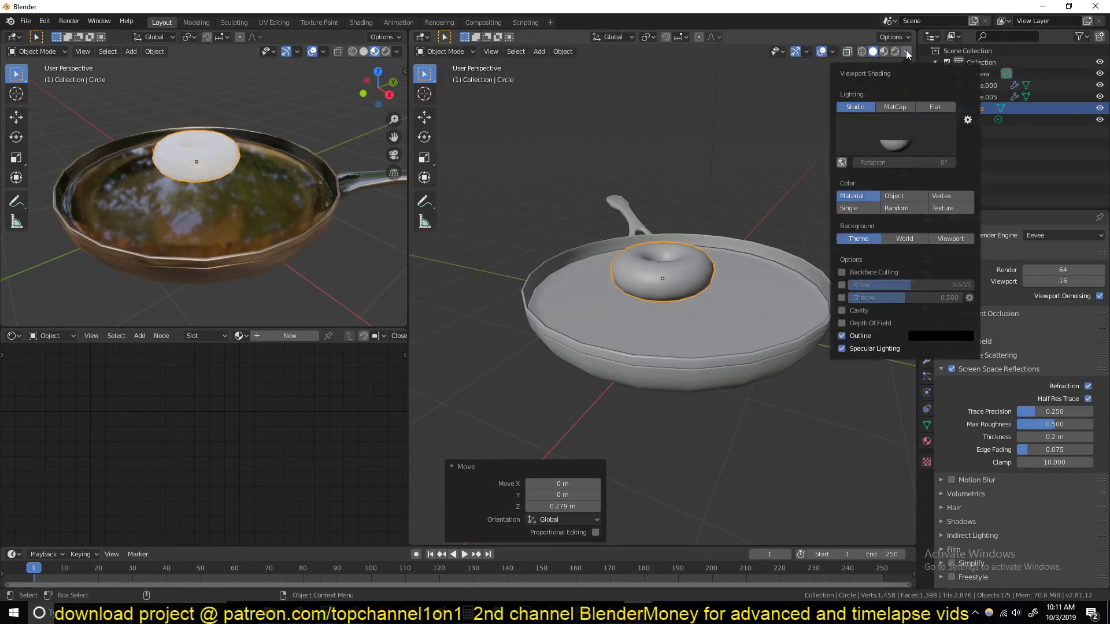
left_click(897, 208)
scroll(785, 268, "up", 2)
mouse_move(785, 268)
middle_mouse_down()
mouse_move(721, 210)
mouse_move(733, 233)
mouse_move(768, 241)
mouse_move(672, 234)
mouse_move(667, 244)
middle_mouse_up()
scroll(726, 262, "up", 3)
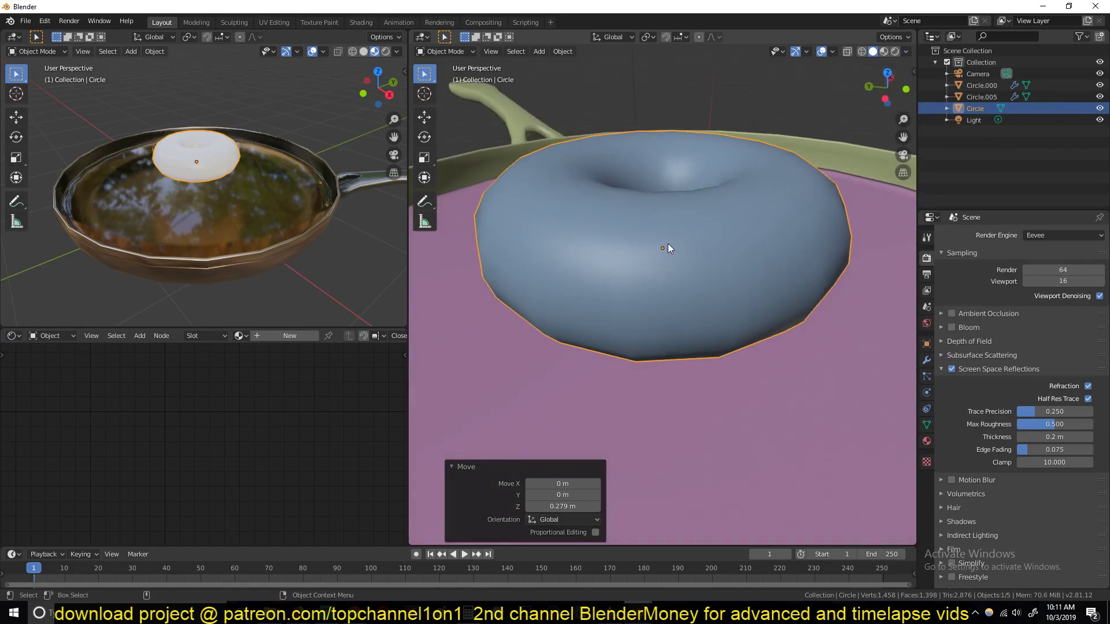
Duplicate the donut's lower outer edge loop in place and separate the copy into its own object
key("Tab")
scroll(664, 274, "down", 5)
scroll(663, 274, "up", 2)
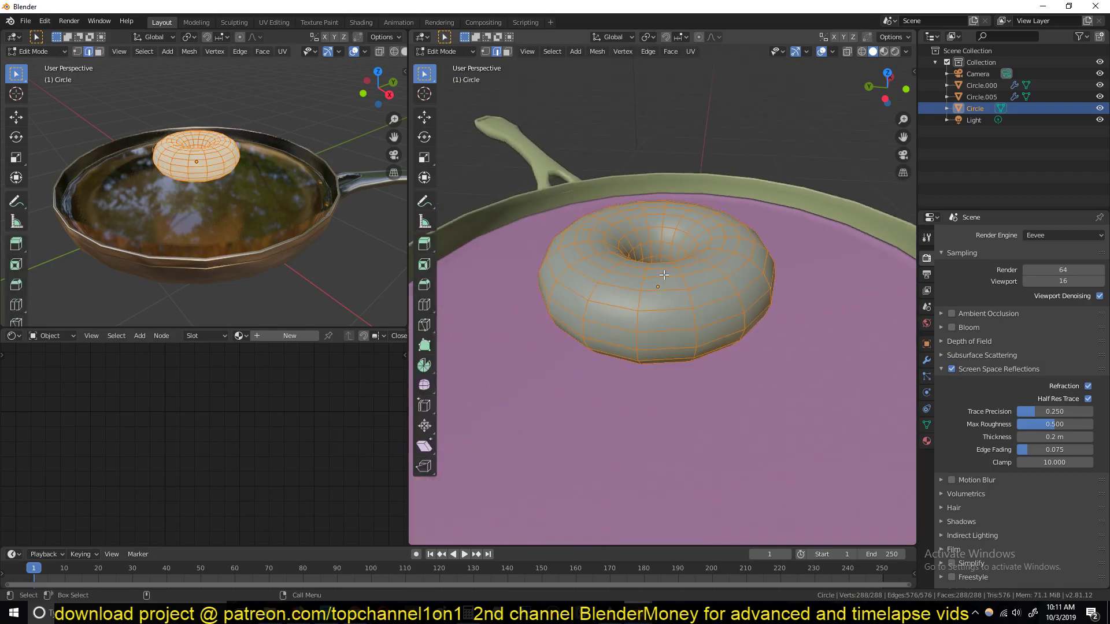
middle_click_drag(664, 274, 675, 250)
left_click(701, 310, "alt")
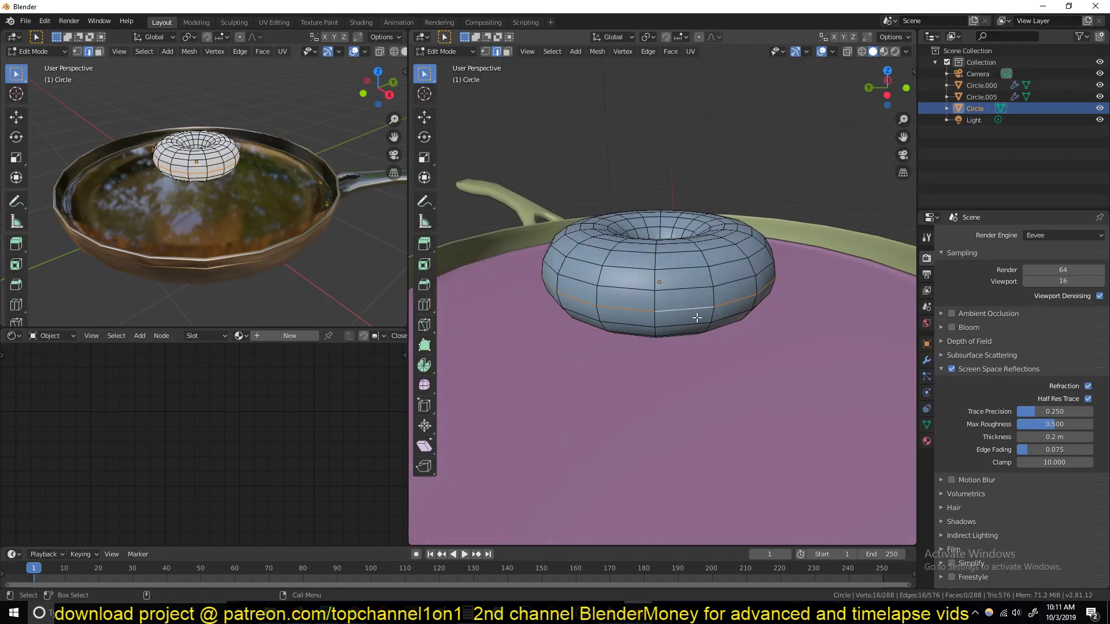
key("shift+d")
right_click(711, 192)
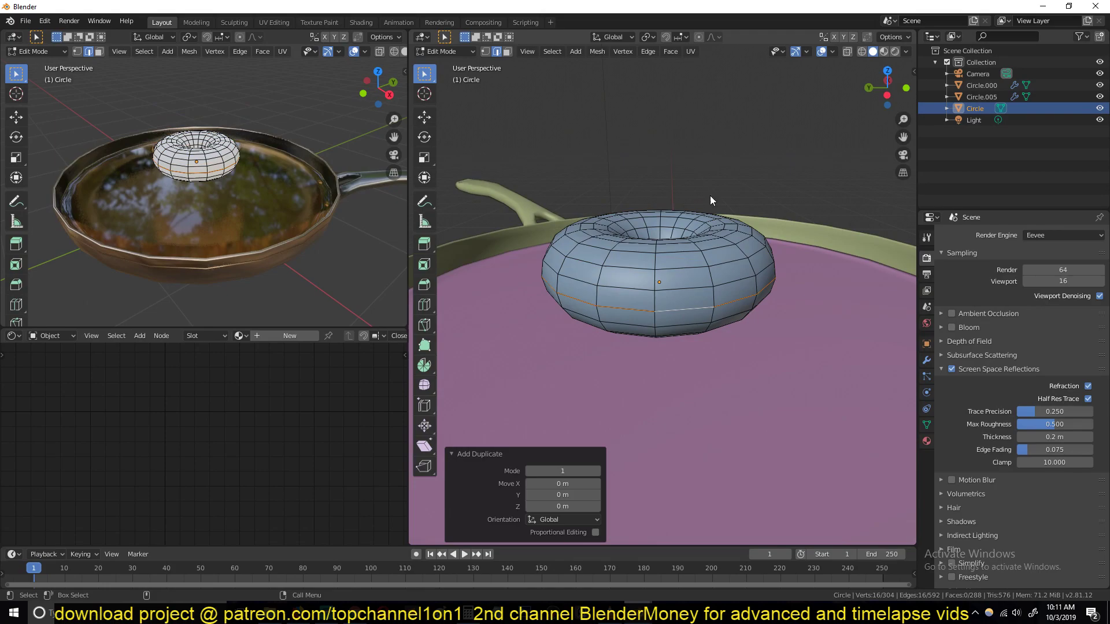
key("p")
left_click(710, 196)
Hide the donut and extrude the separated loop slightly downward along Z into a thin band
key("Tab")
key("h")
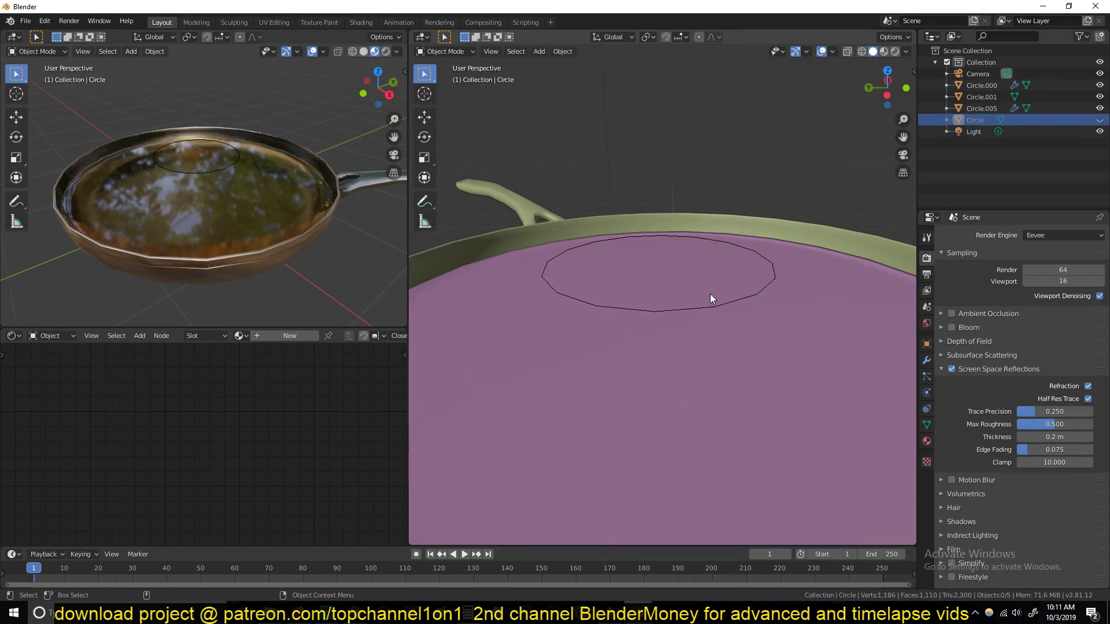
left_click(720, 303)
key("Tab")
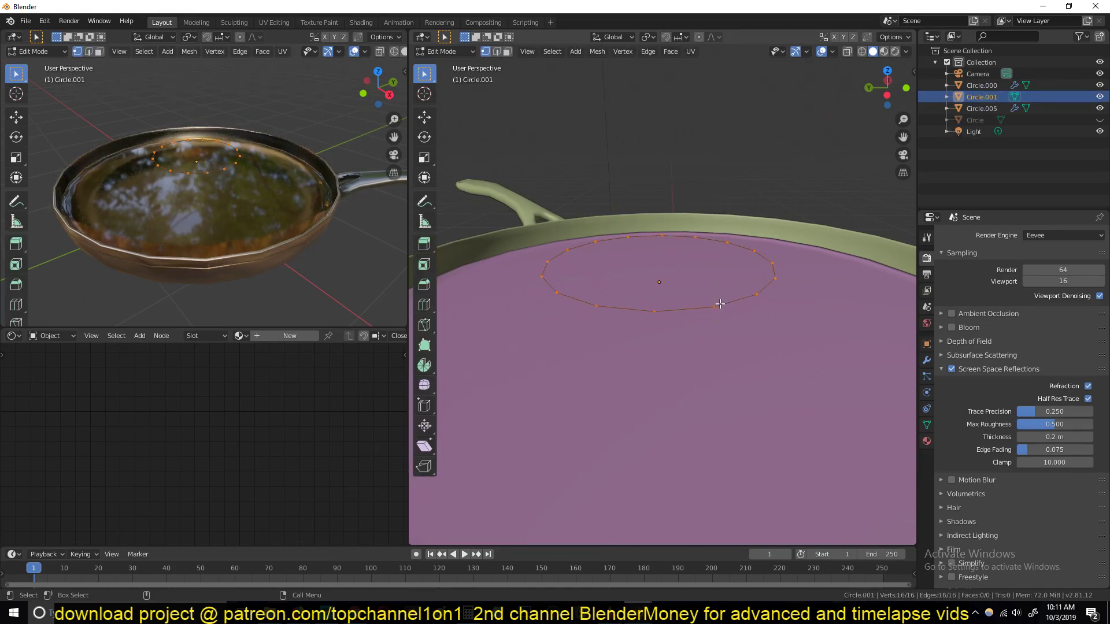
key("e")
key("z")
left_click(721, 311)
key("Tab")
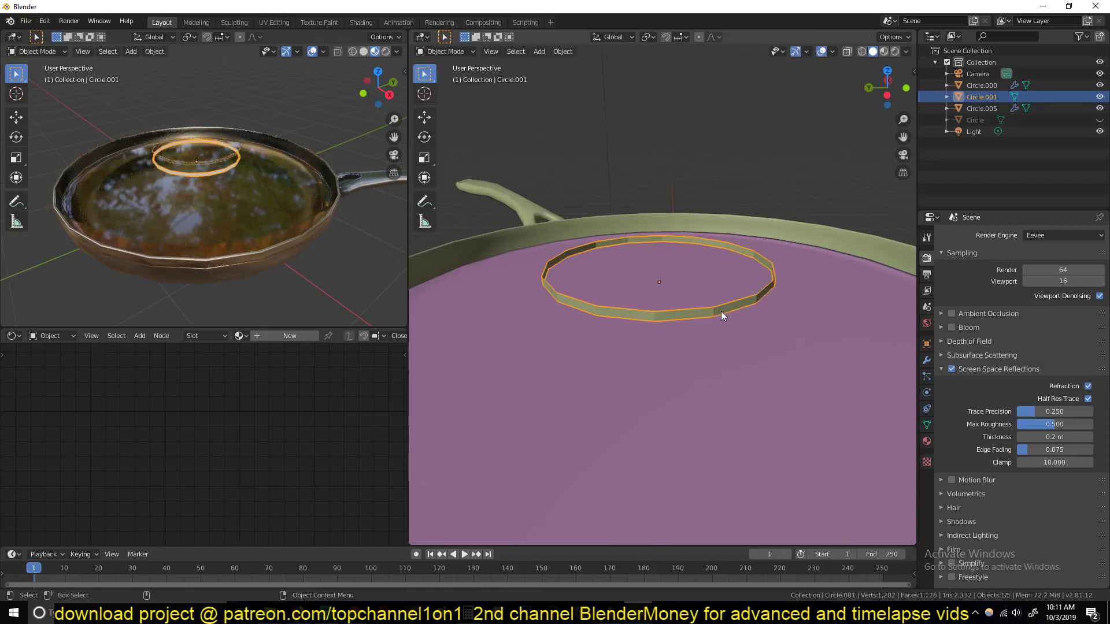
Try clearing the band's location, and undo it
key("alt+h")
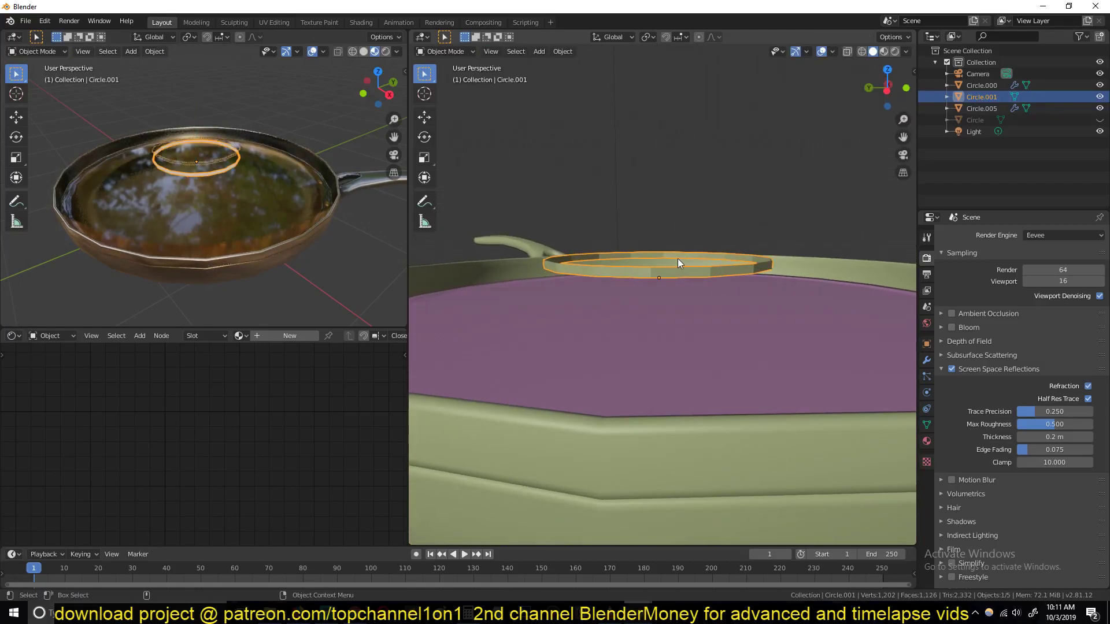
middle_click_drag(697, 271, 785, 299)
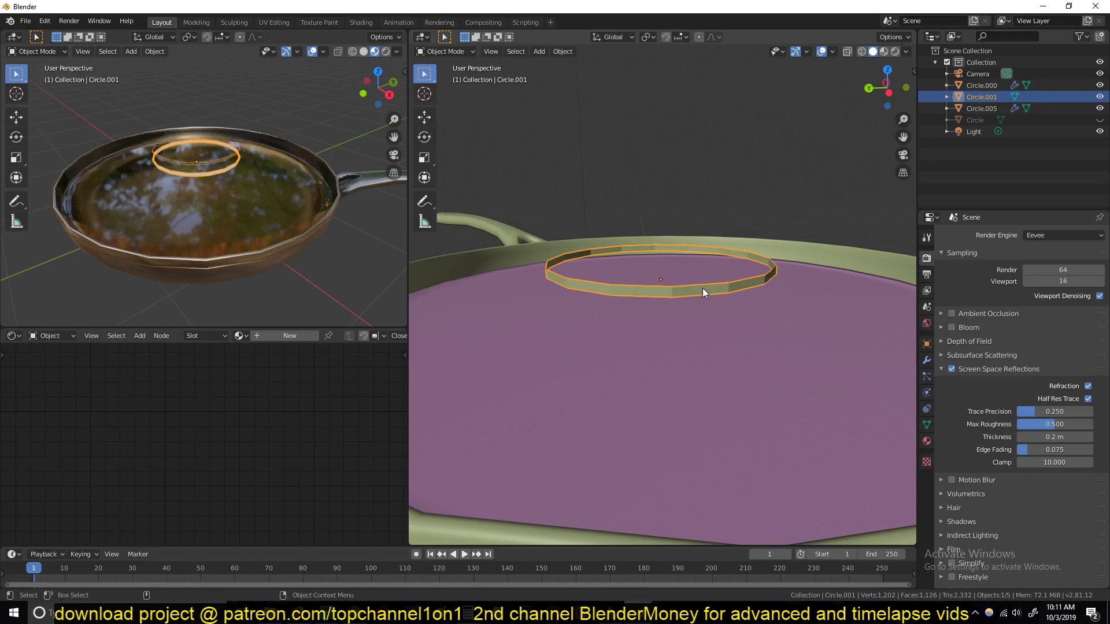
key("alt+g")
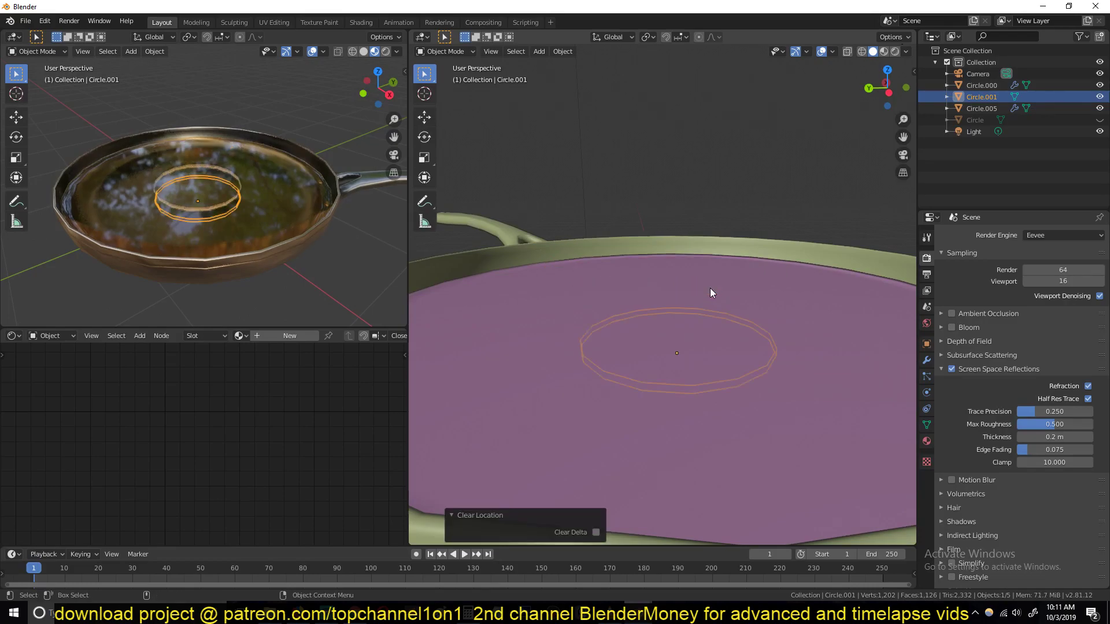
key("ctrl+z")
Unhide the donut and parent the band to it with Keep Transform
key("alt+h")
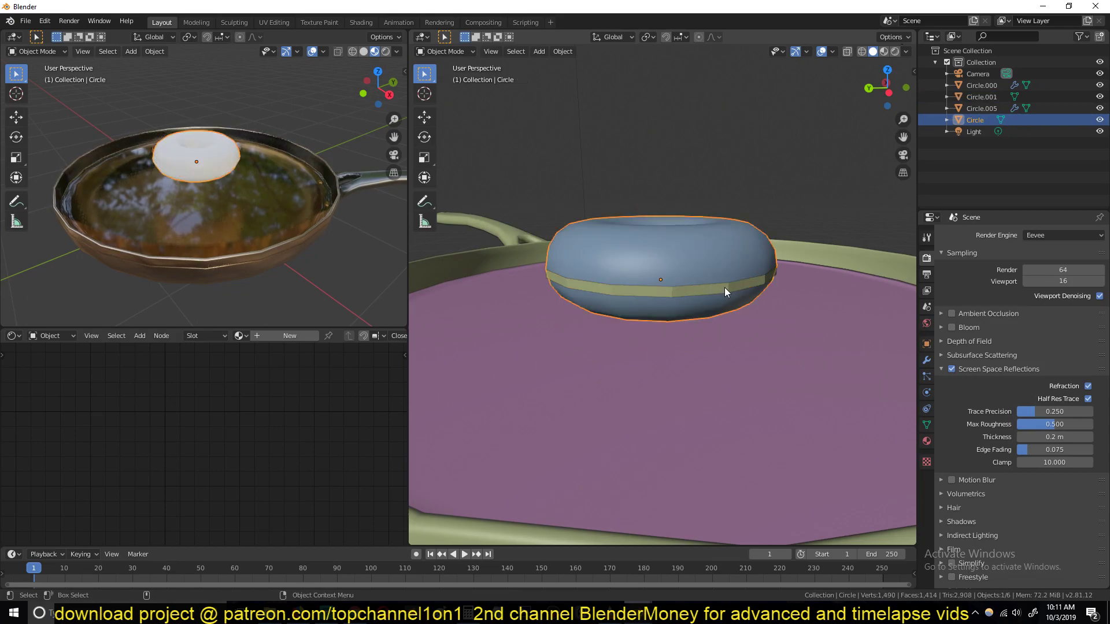
left_click(751, 244, "shift")
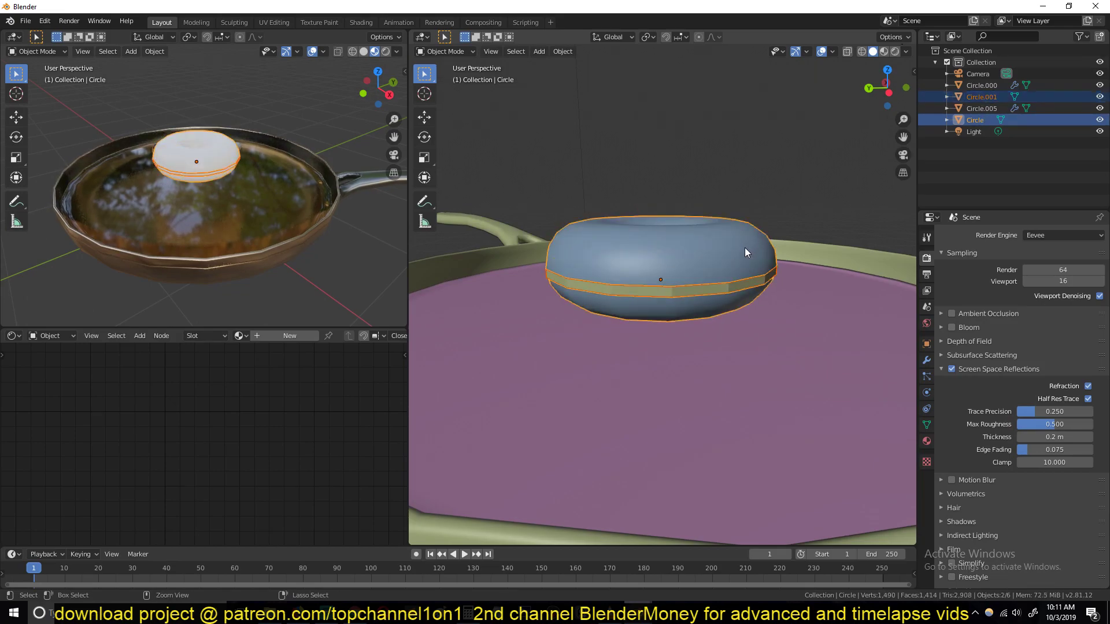
key("ctrl+p")
left_click(697, 254)
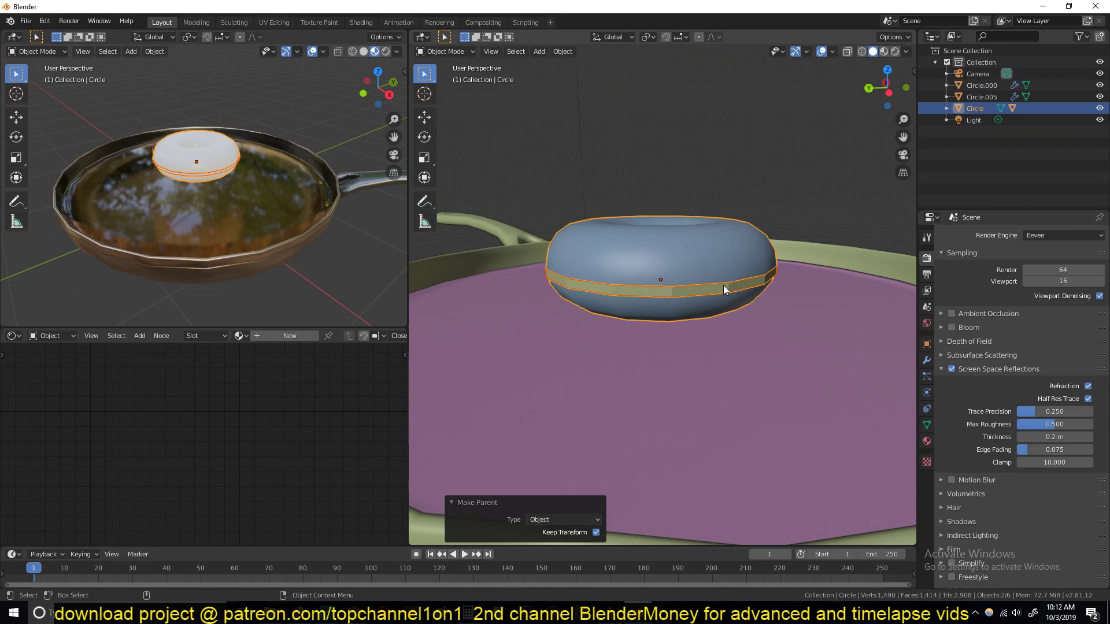
Add an emitter particle system to the band around the donut
left_click(723, 286)
left_click(926, 376)
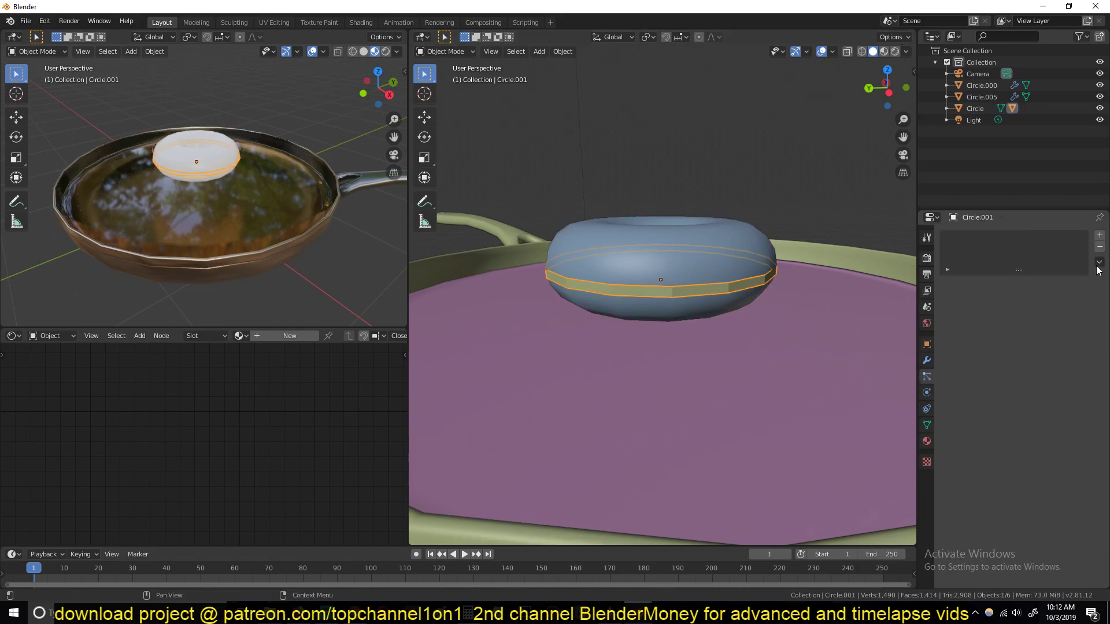
left_click(1100, 236)
Play the animation and examine how the band's particles behave around the pan
key("space")
scroll(701, 237, "down", 4)
middle_click_drag(702, 254, 765, 271)
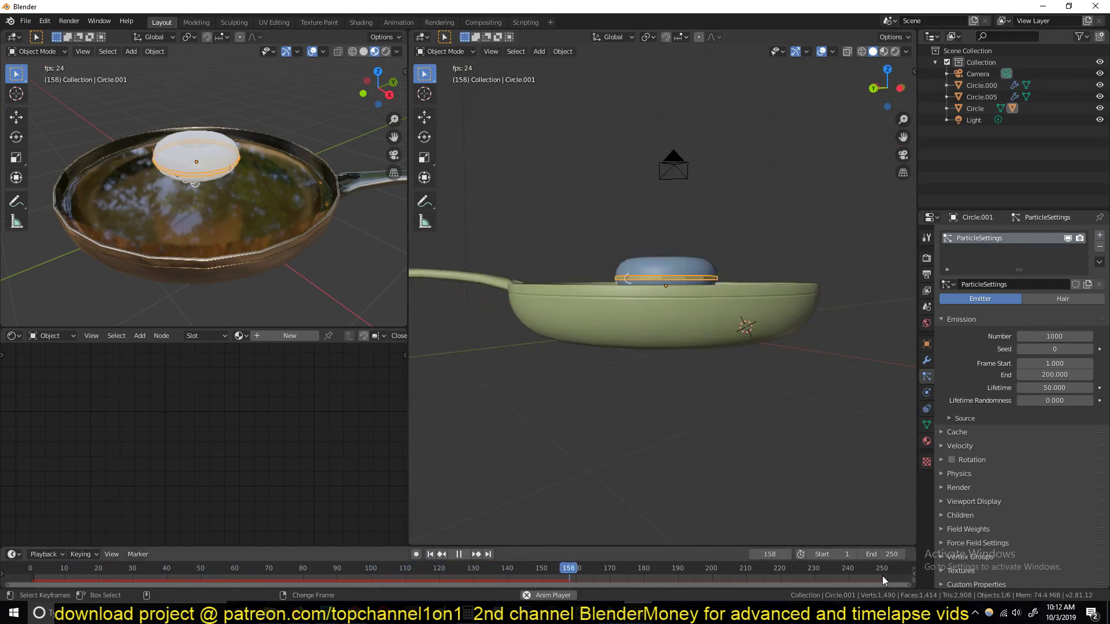
key("shift+Left")
middle_click_drag(720, 315, 717, 308)
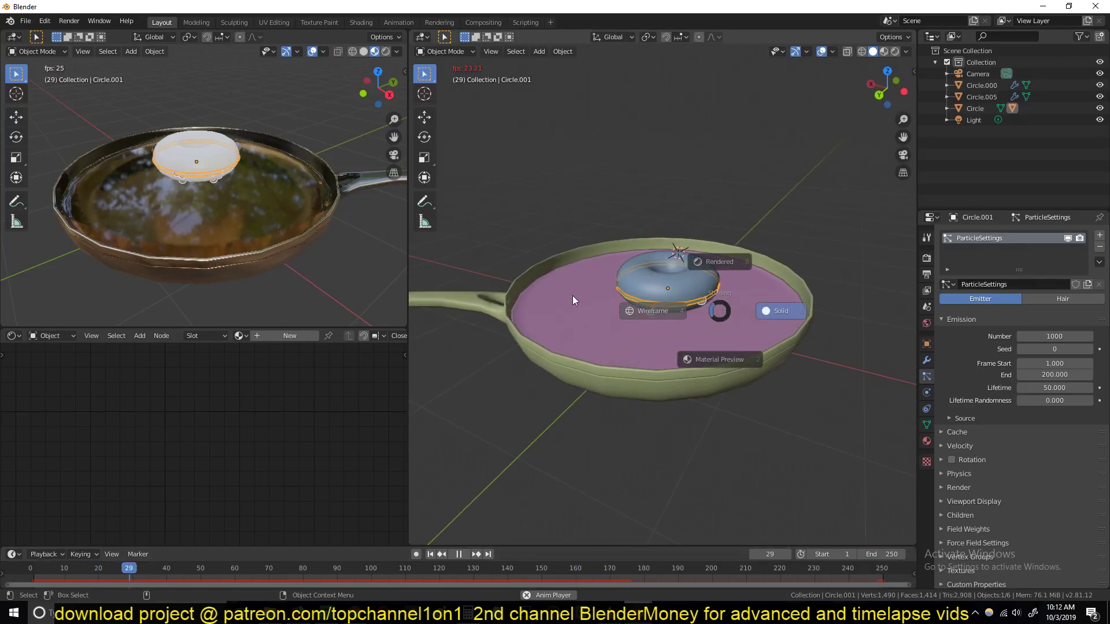
Examine the band's particles up close in wireframe during playback, and return the viewport to solid shading
key("shift+z")
scroll(677, 296, "up", 4)
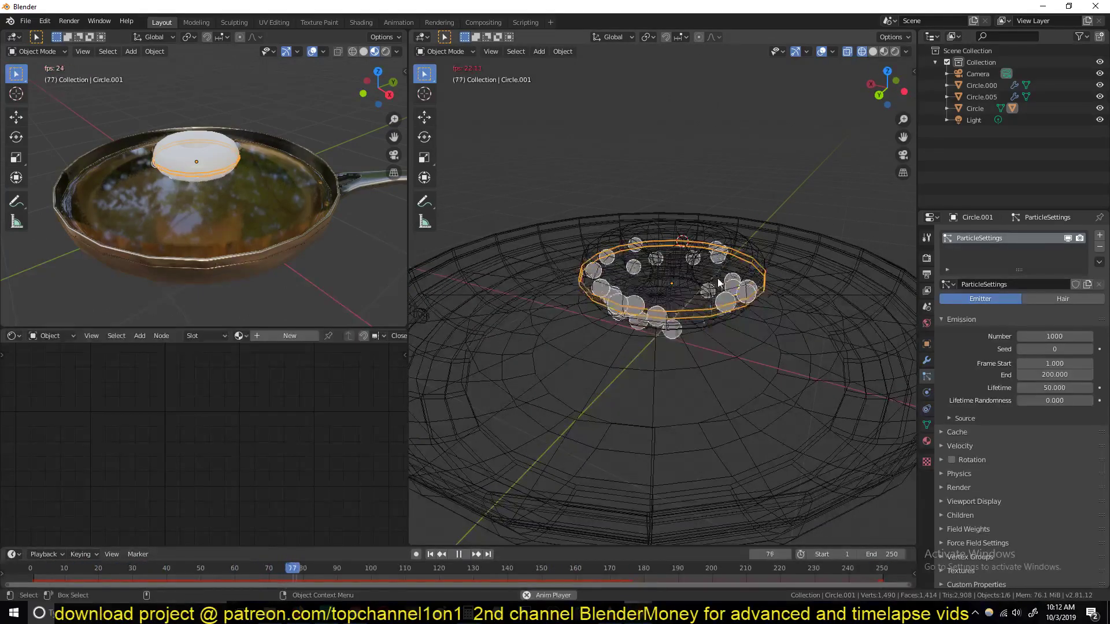
scroll(768, 299, "up", 4)
scroll(768, 300, "down", 3)
middle_click_drag(767, 300, 727, 257)
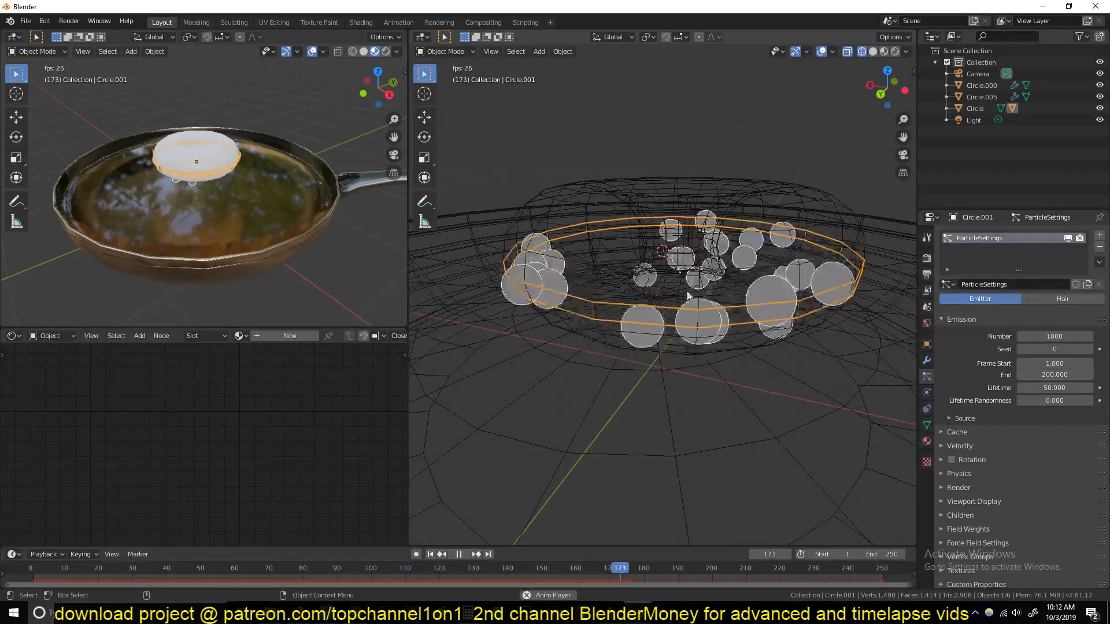
scroll(706, 310, "down", 3)
scroll(717, 313, "up", 3)
key("z")
left_click(795, 312)
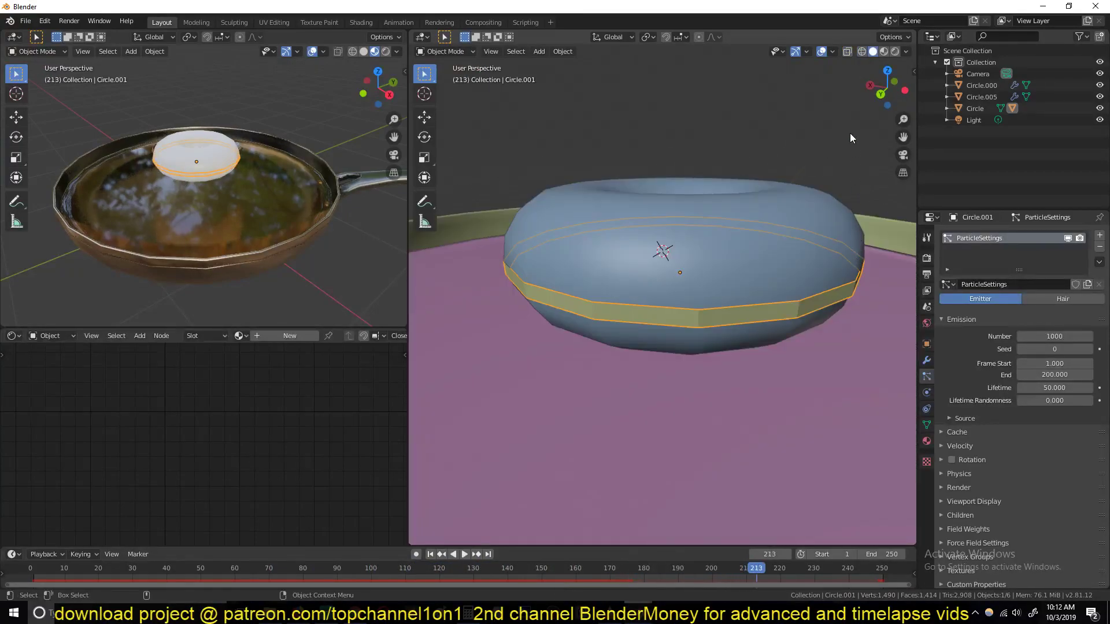
Show face orientation in the viewport and flip the band's normals to face outward
left_click(831, 51)
left_click(764, 259)
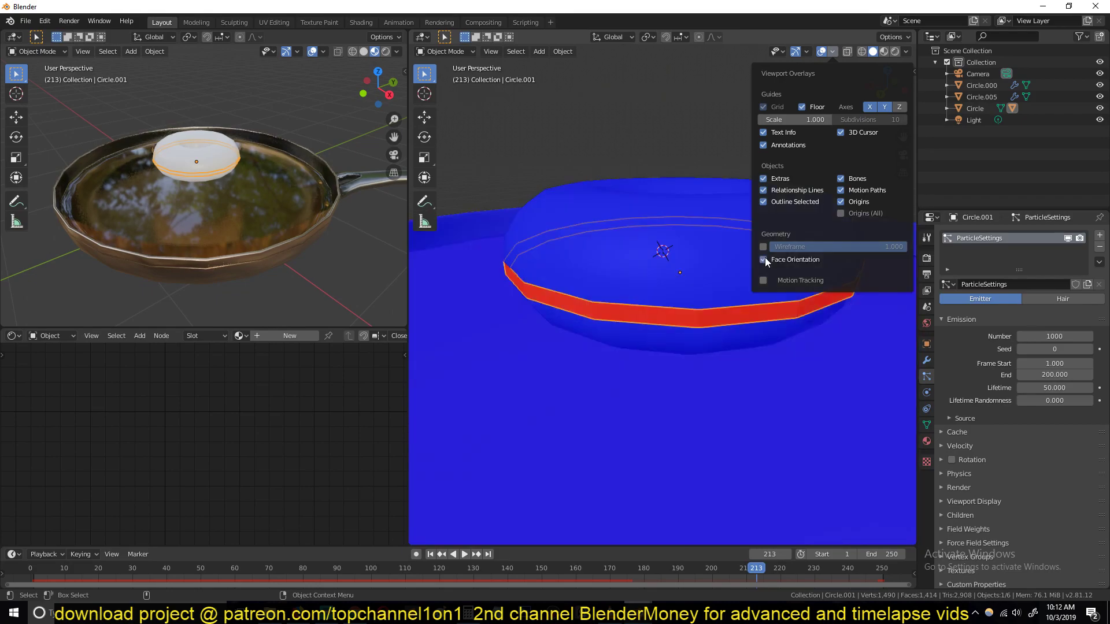
middle_click_drag(639, 246, 818, 280)
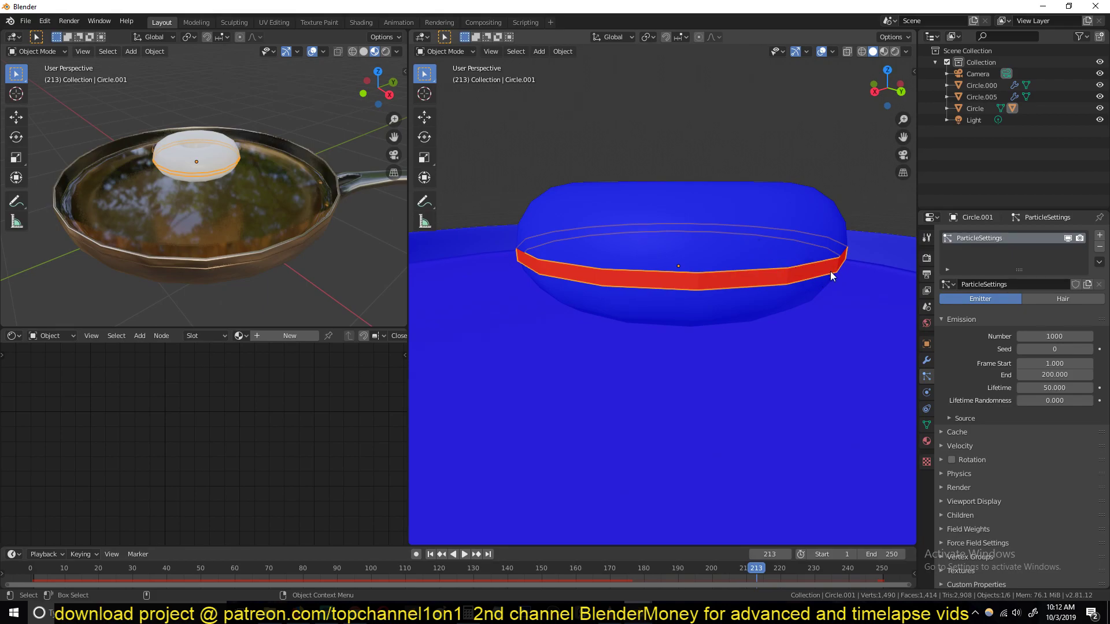
key("Tab")
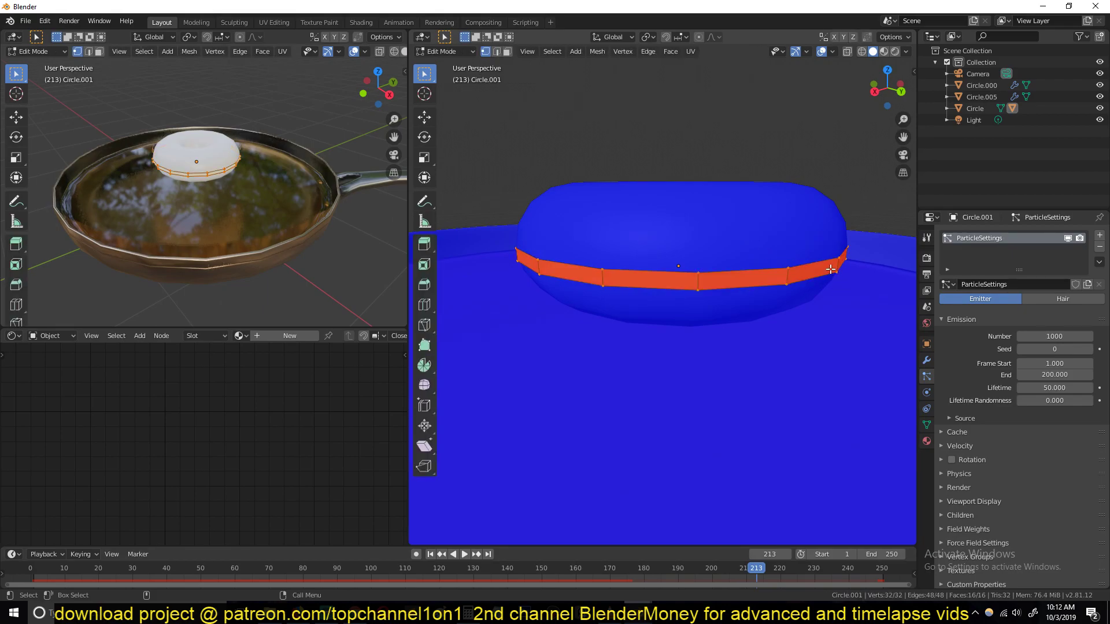
key("Tab")
Play the animation and examine how the particles leave the band with its flipped normals
key("space")
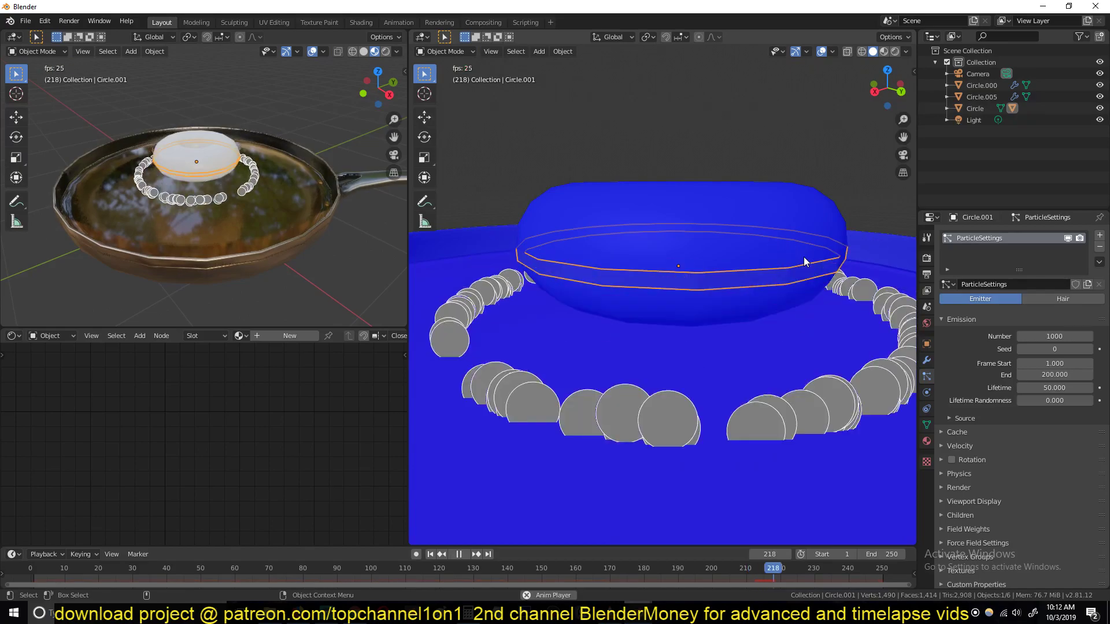
scroll(805, 256, "down", 5)
middle_click_drag(806, 255, 805, 290)
key("Escape")
key("space")
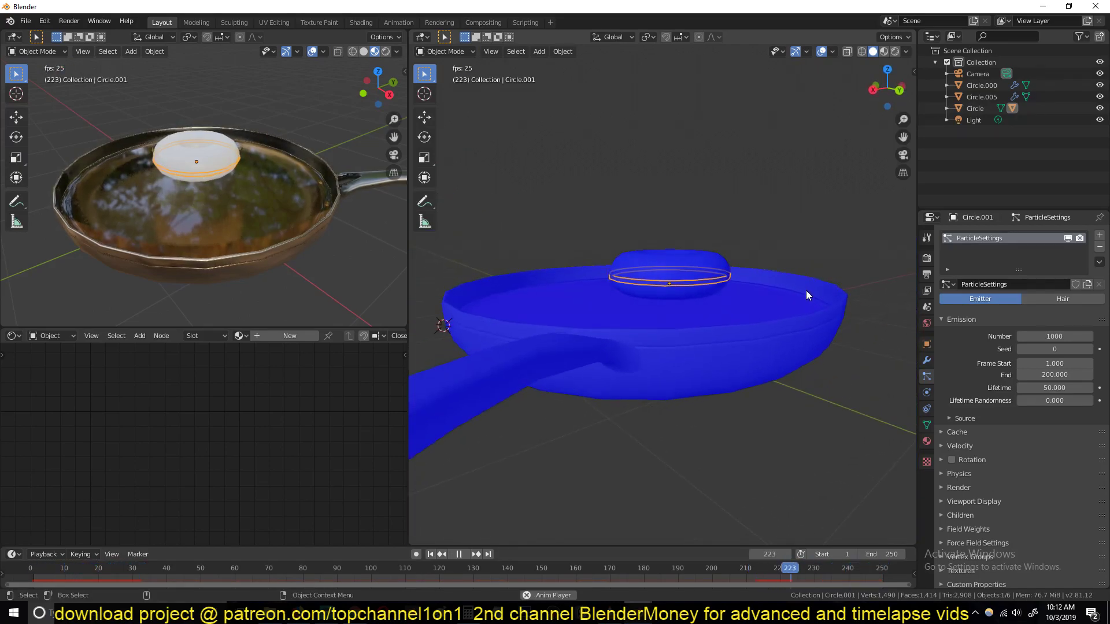
key("space")
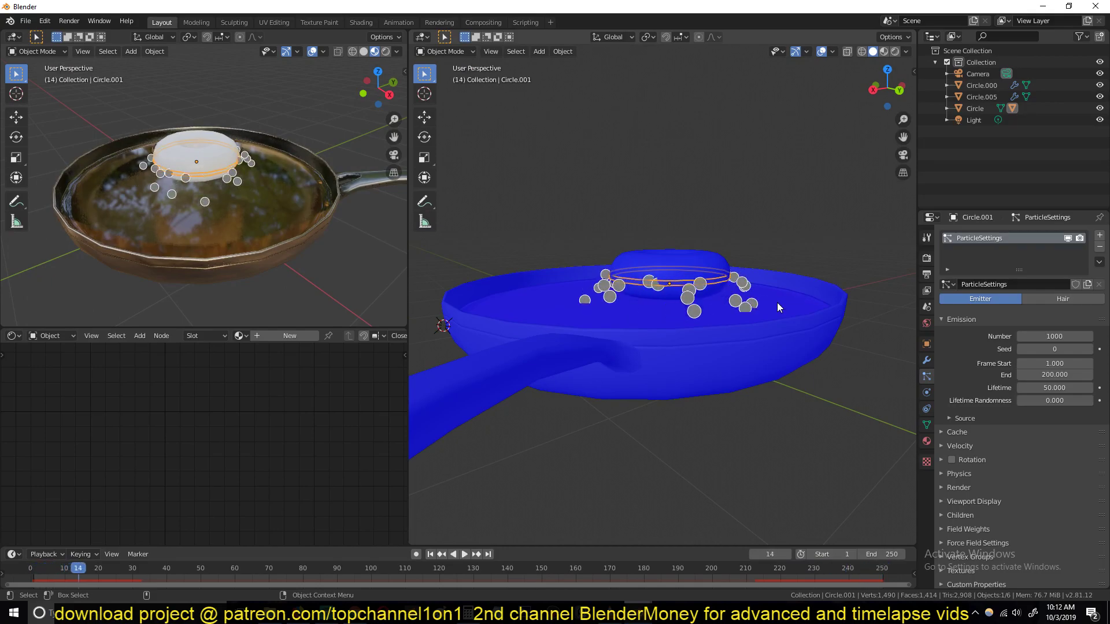
Check the pan against the finished donut.blend scene and examine its collision physics settings during playback
left_click(816, 325)
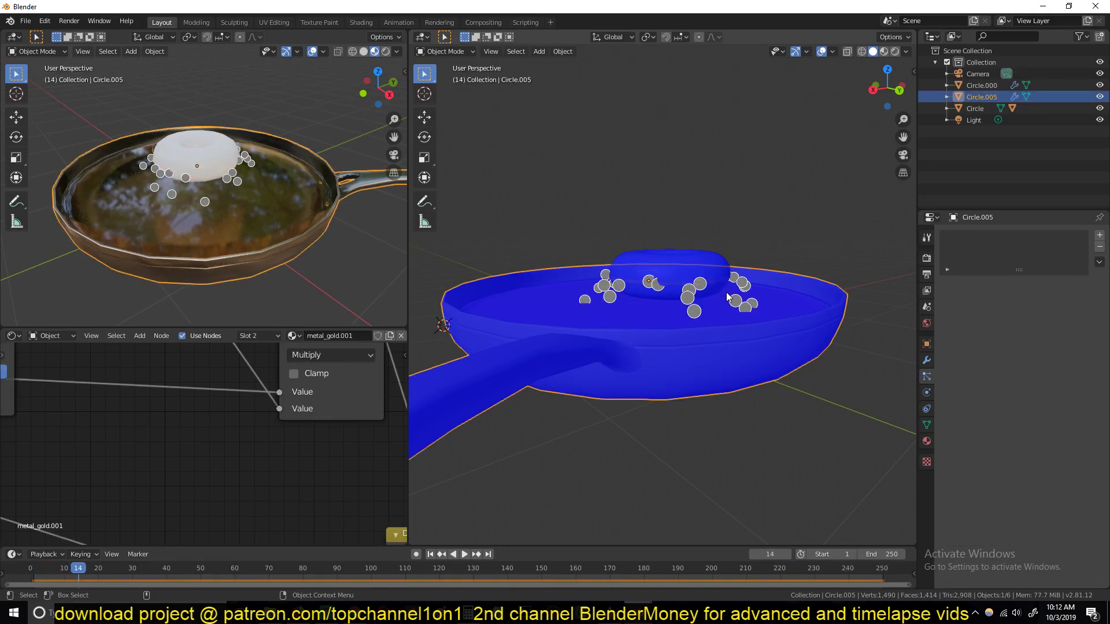
key("space")
key("space")
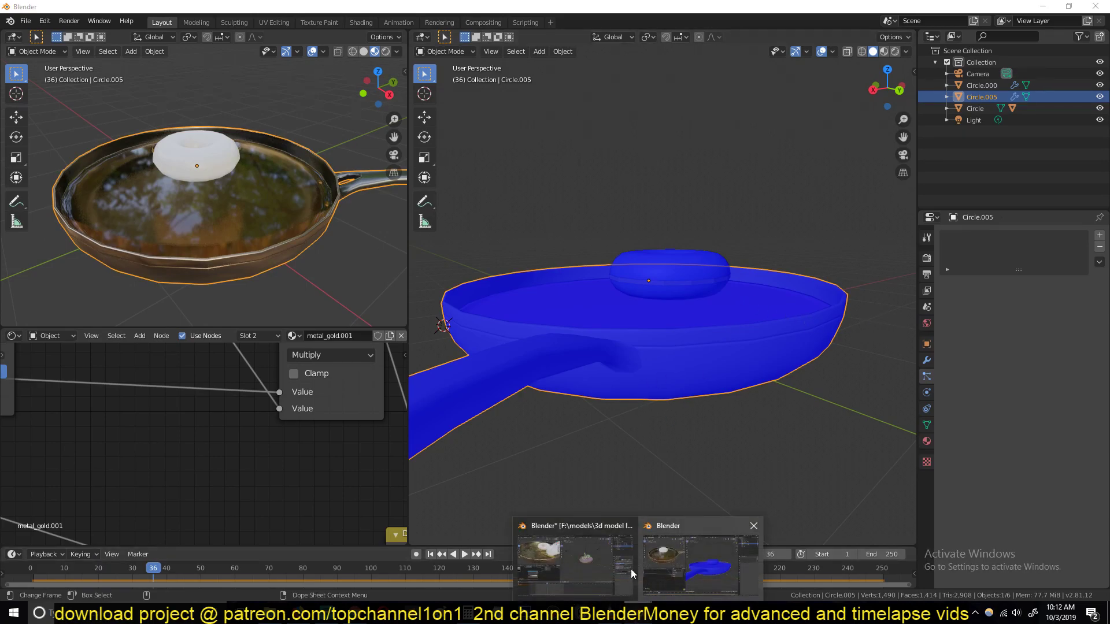
left_click(578, 555)
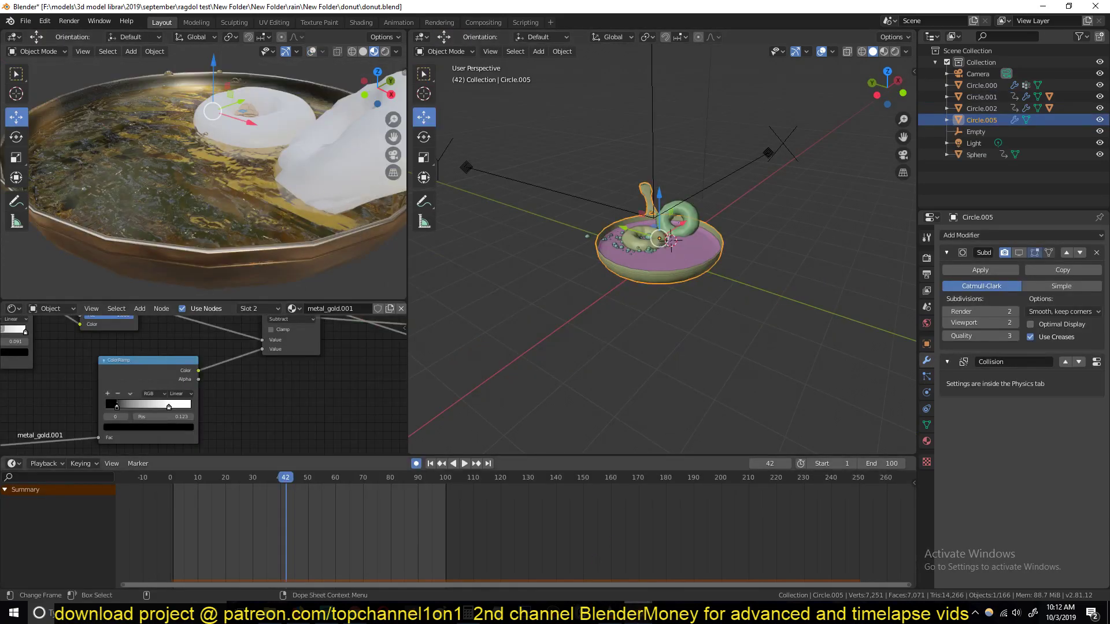
left_click(693, 555)
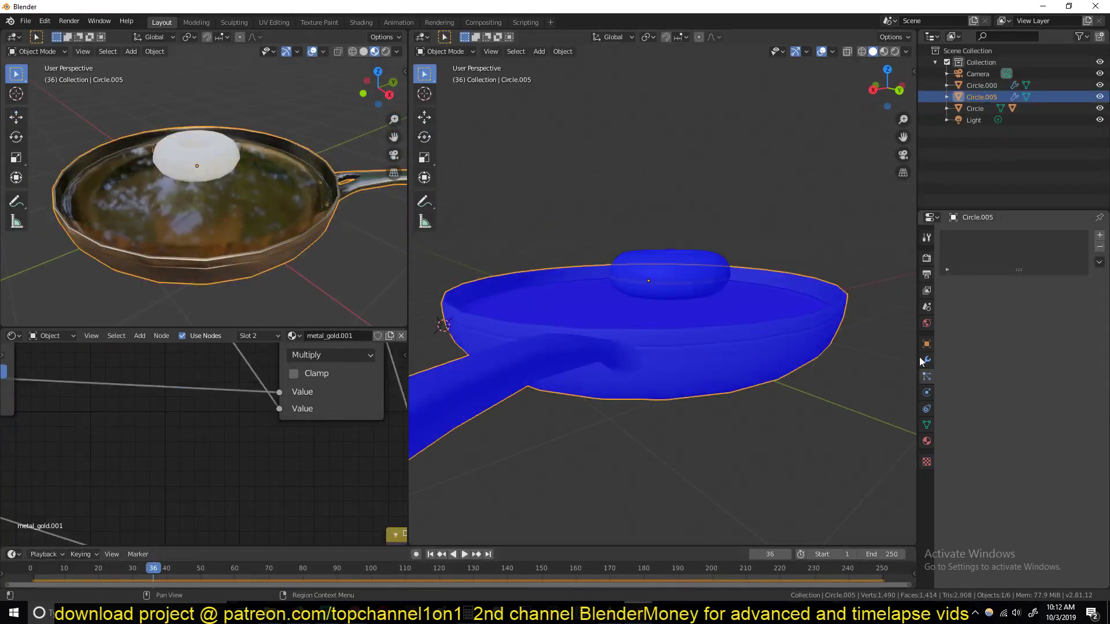
left_click(927, 393)
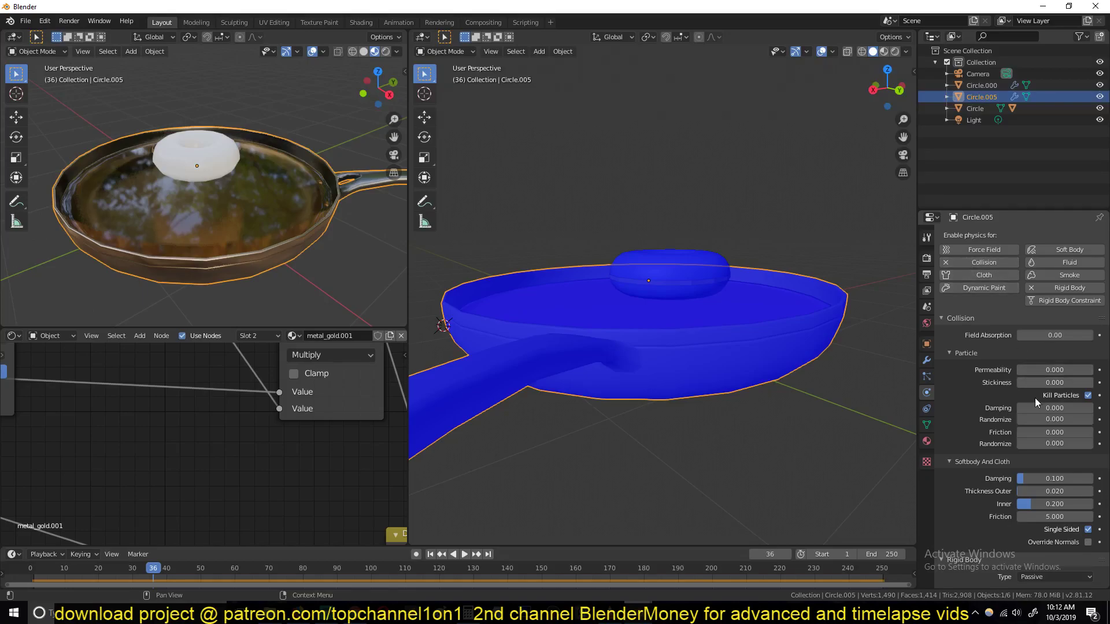
key("space")
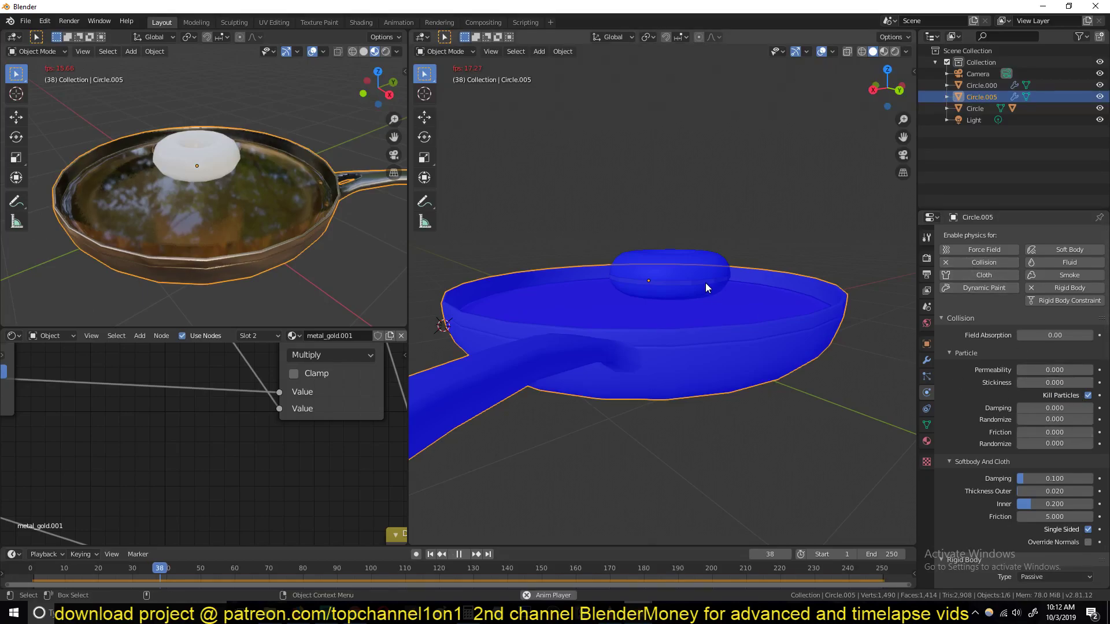
key("space")
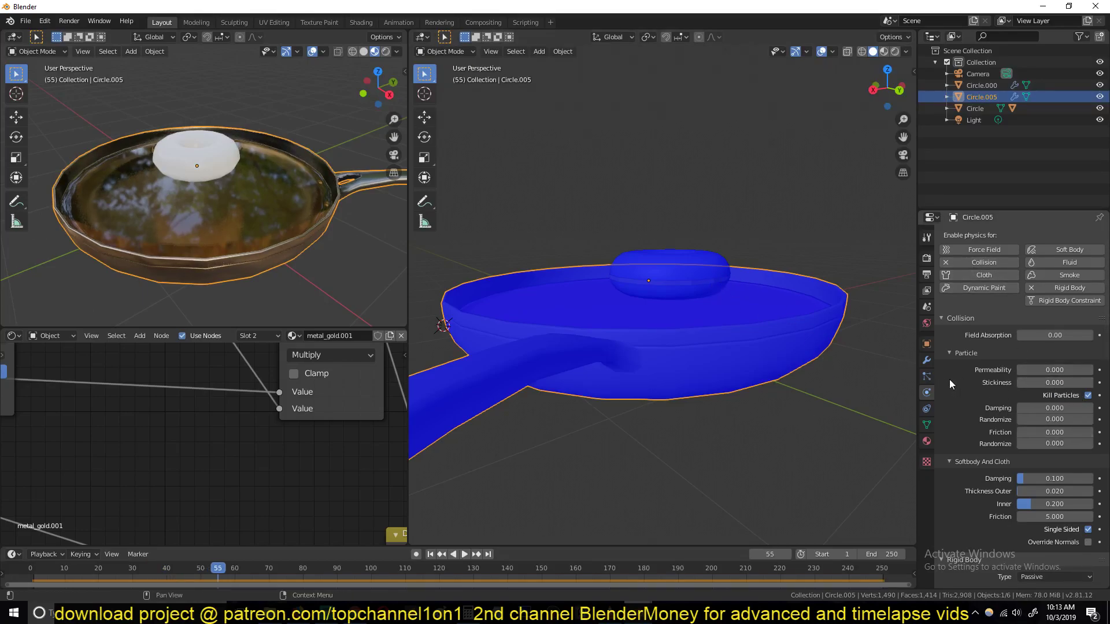
Compare the collision settings of the oil and the pan, and remove the Collision physics from the pan
left_click(701, 304)
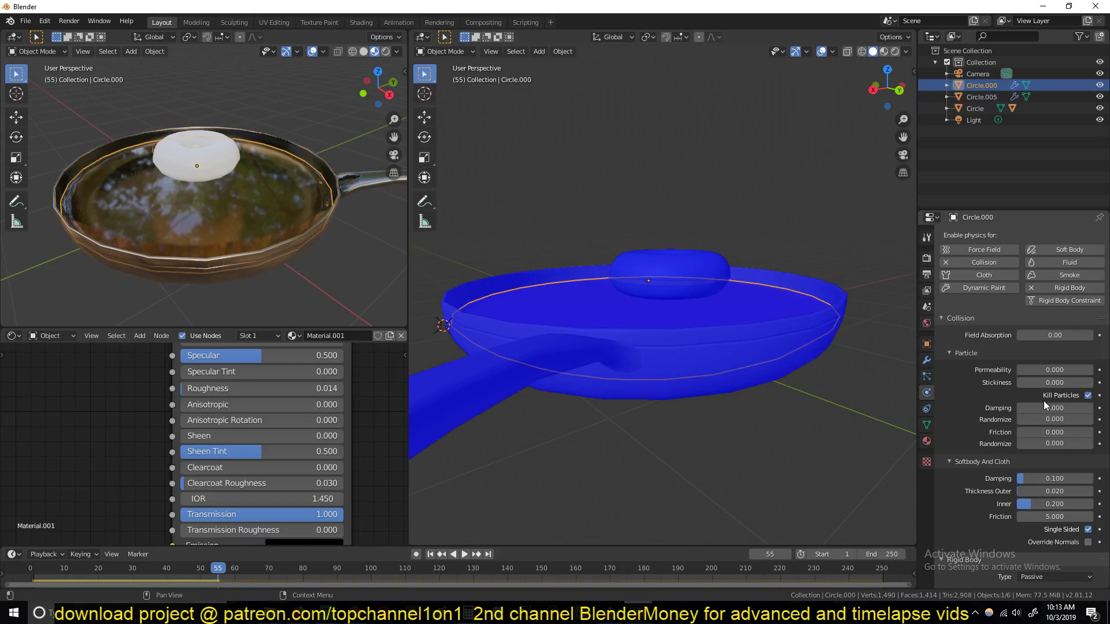
left_click(760, 335)
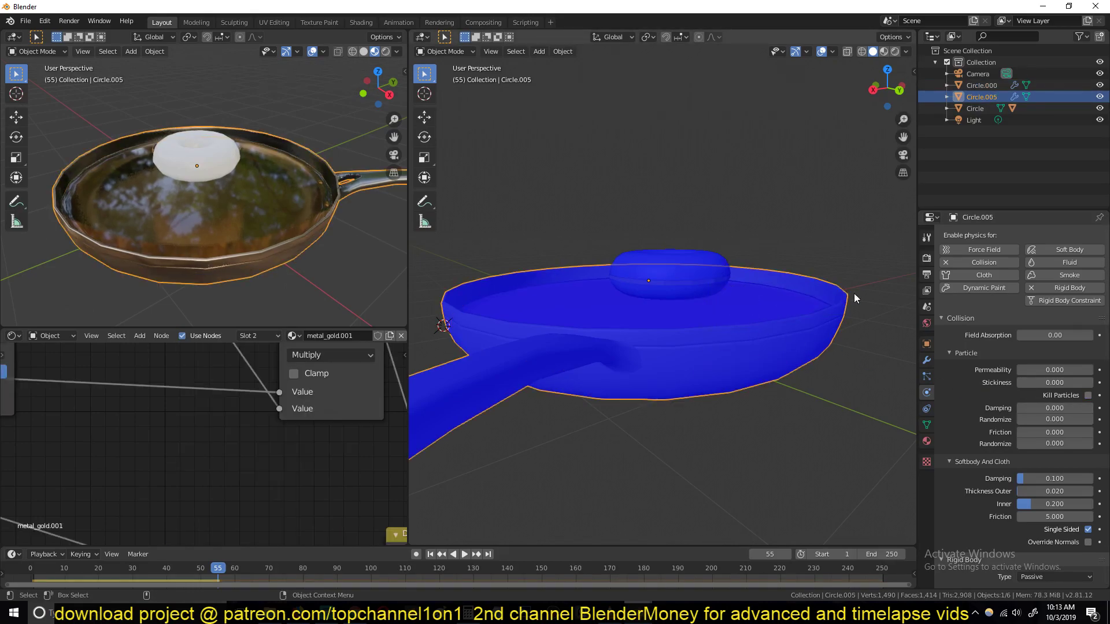
left_click(747, 303)
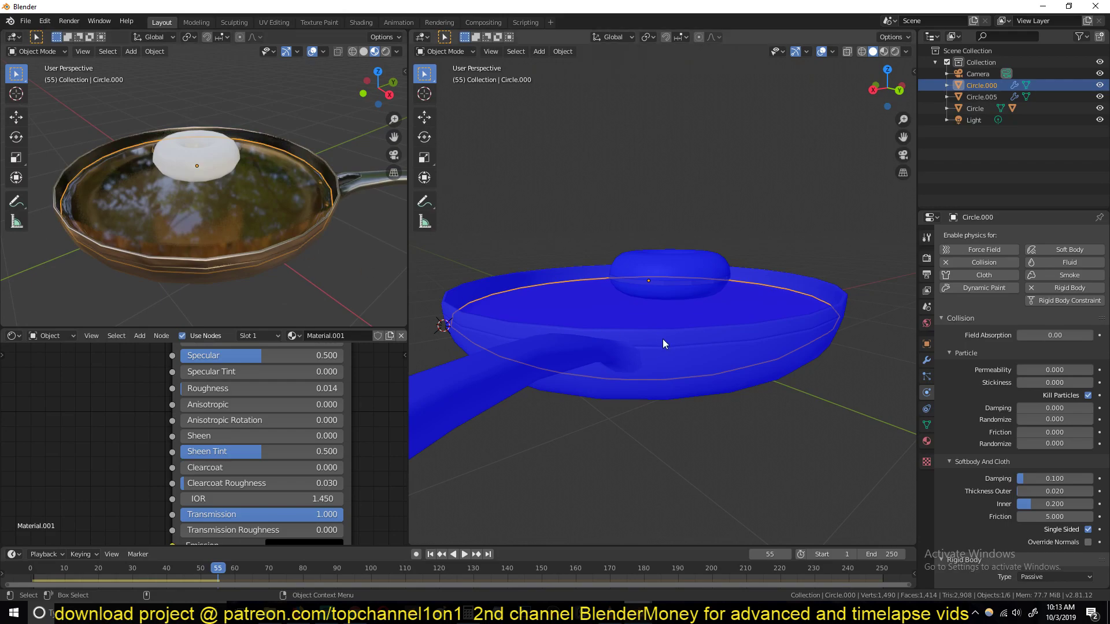
left_click(835, 332)
left_click(755, 317)
left_click(797, 342)
left_click(946, 262)
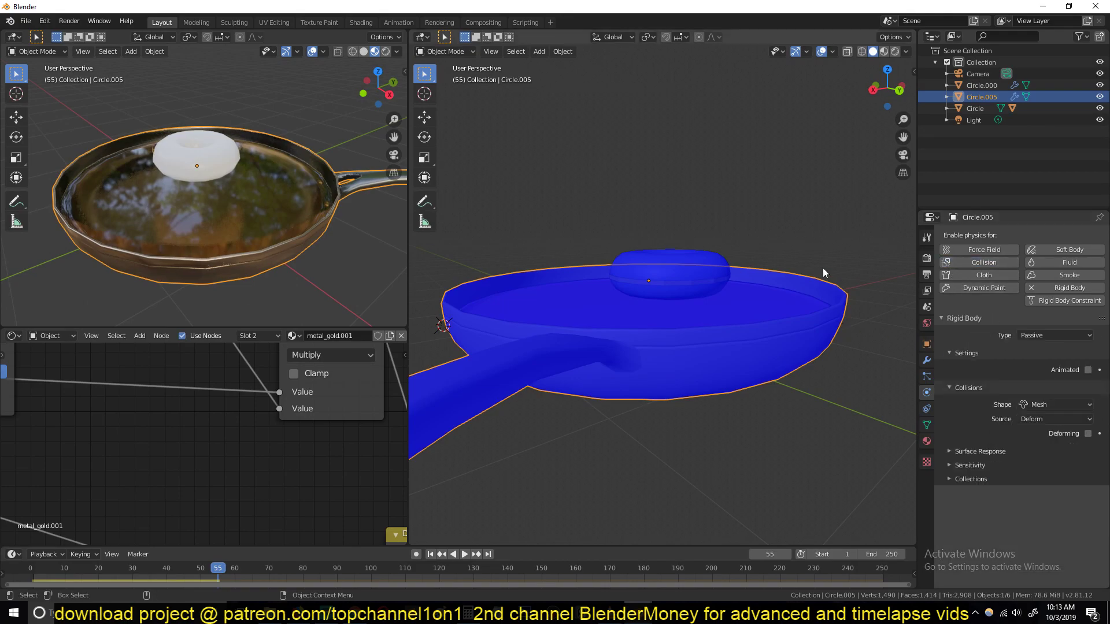
Turn off the face orientation overlay and play the animation to check the particles around the pan
left_click(832, 51)
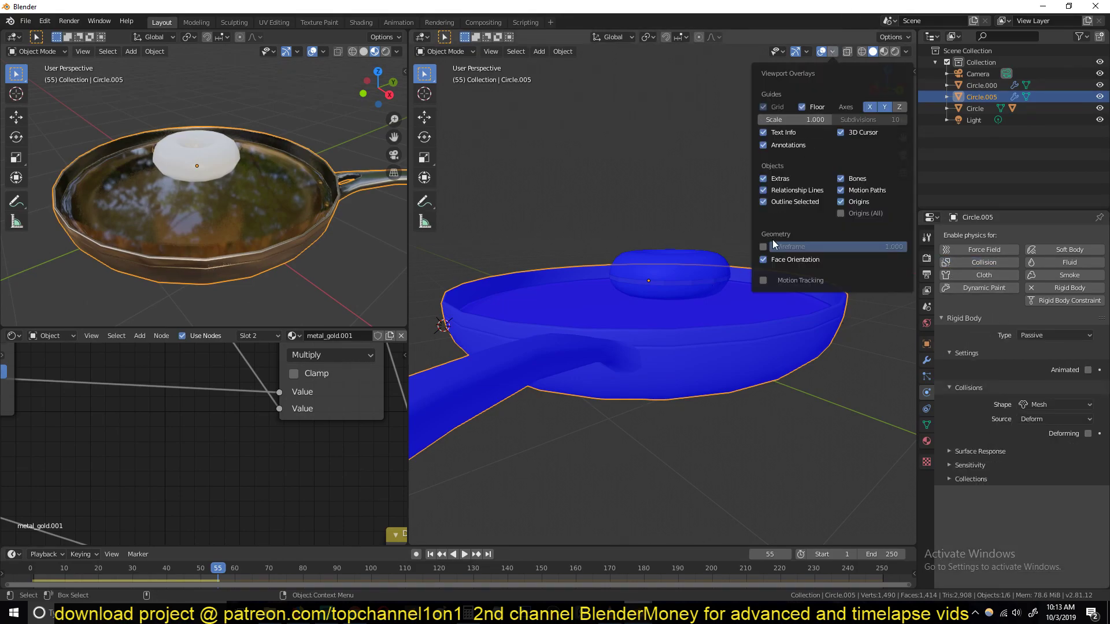
left_click(763, 260)
key("space")
middle_click_drag(700, 255, 724, 179)
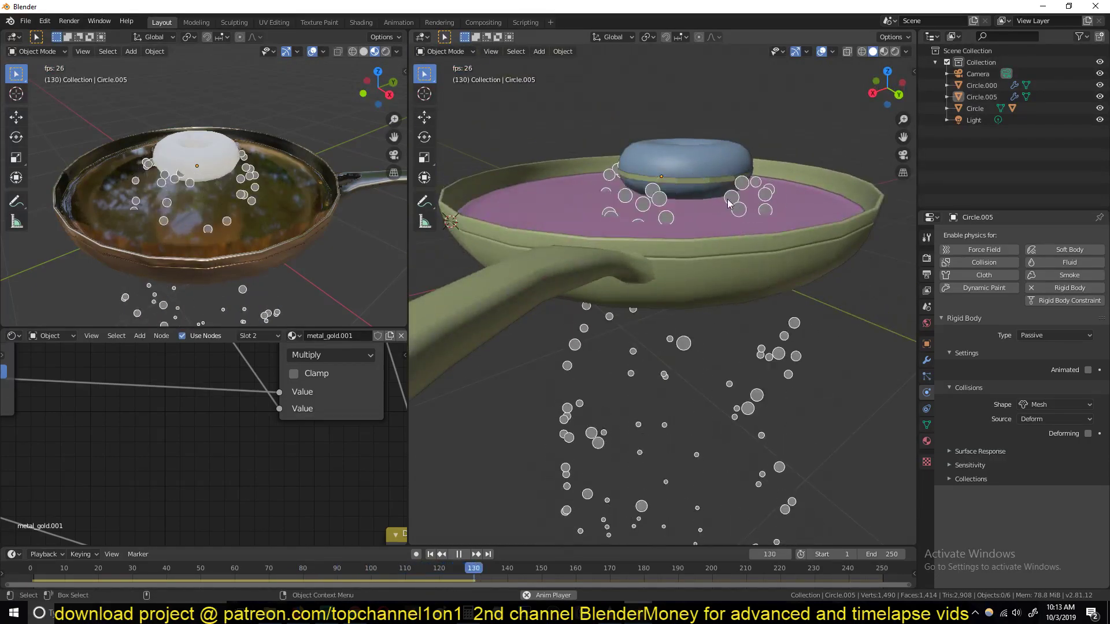
Set the gravity field weight of the band's particle system to 0
left_click(724, 180)
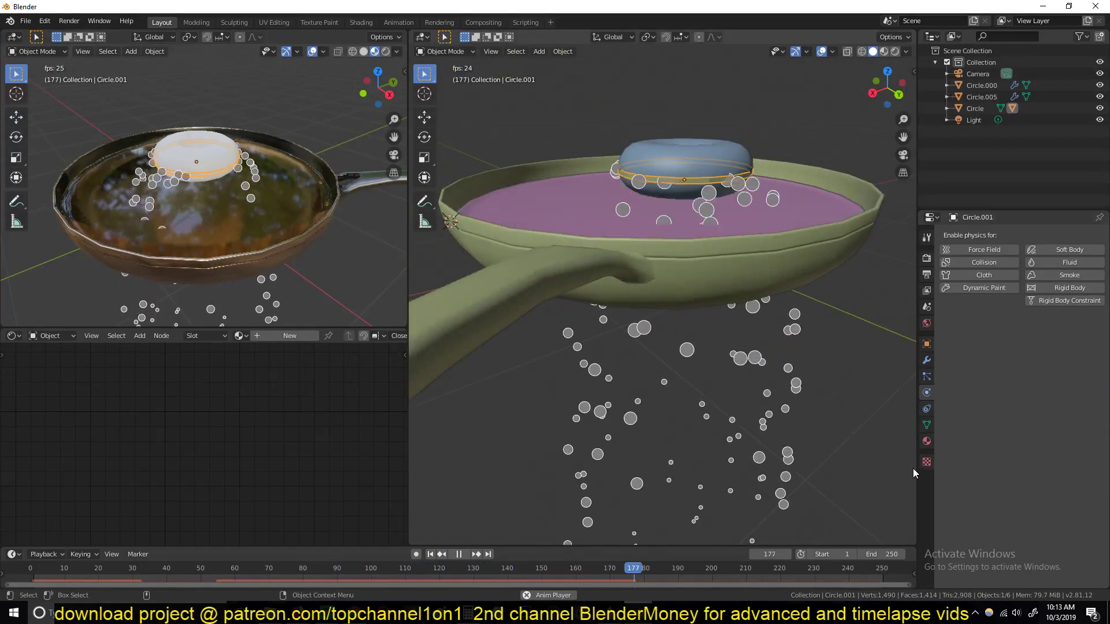
left_click(926, 377)
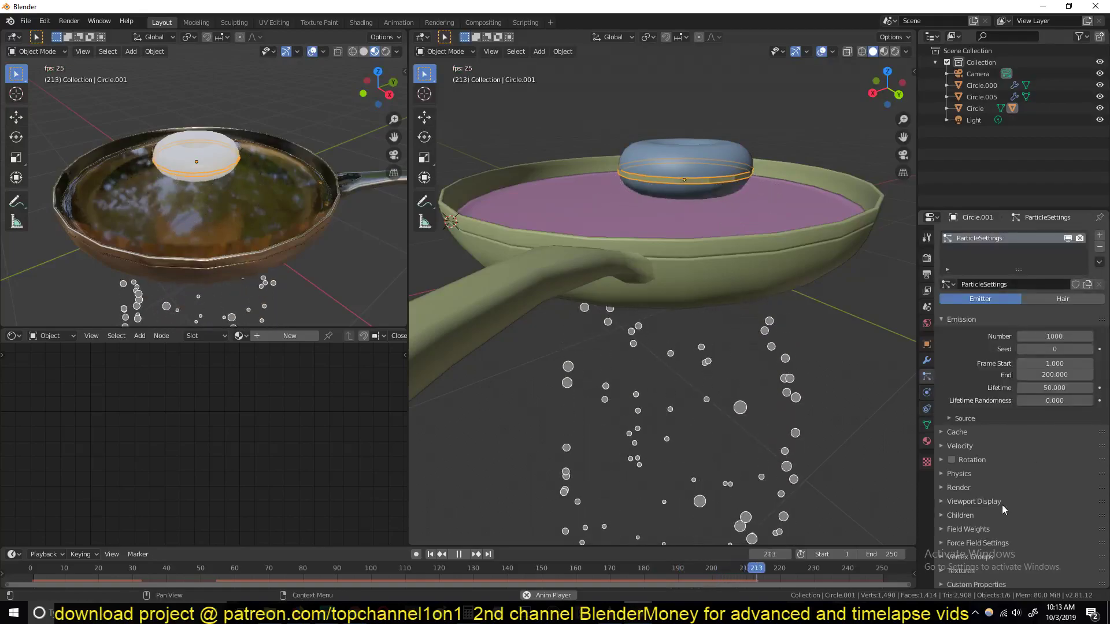
left_click(969, 528)
scroll(989, 511, "down", 8)
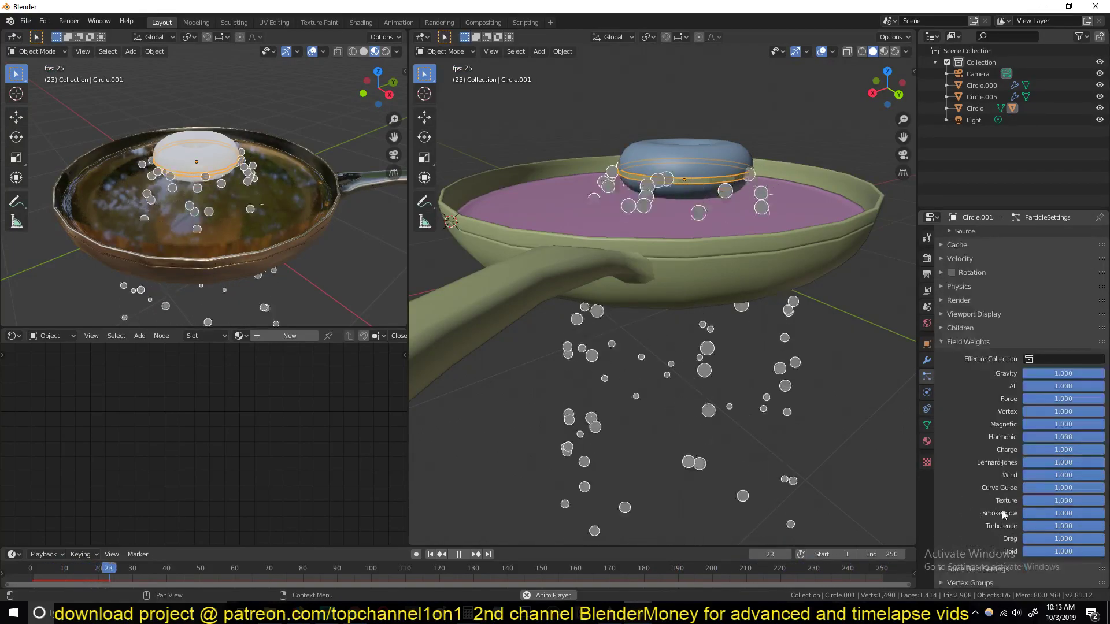
left_click_drag(1077, 375, 1023, 375)
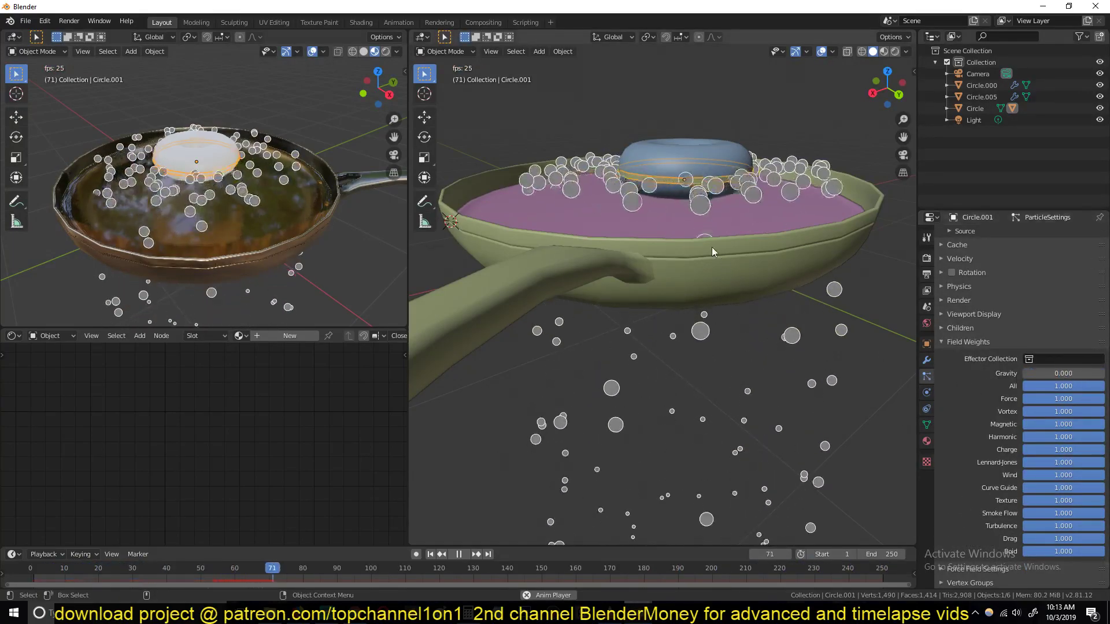
Examine from above how the particles spread over the oil without gravity during playback
middle_click_drag(600, 181, 749, 247)
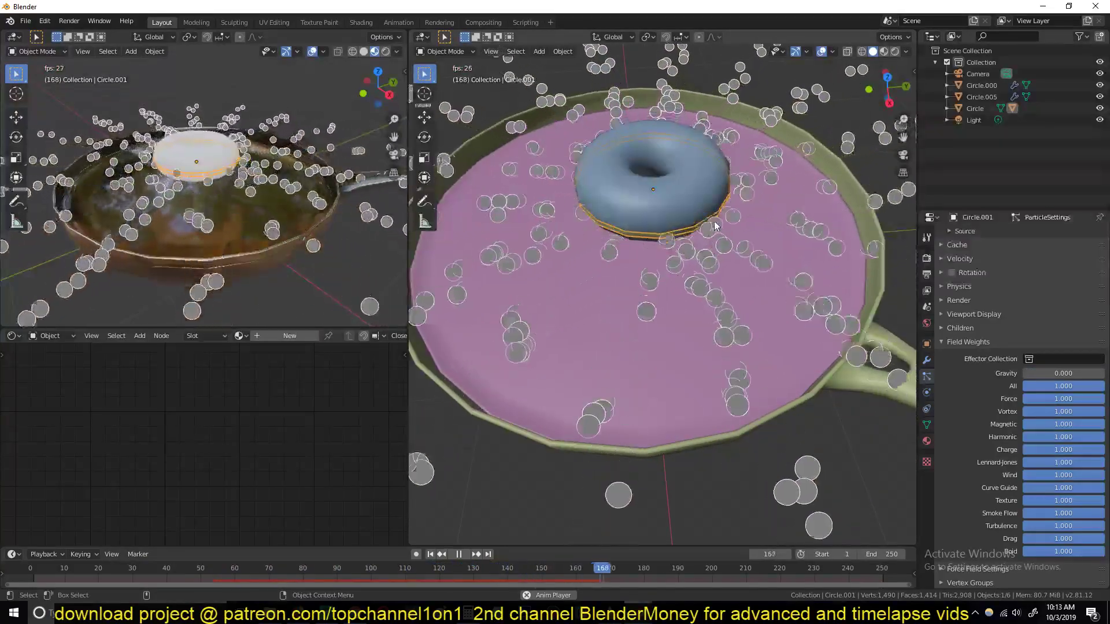
scroll(730, 278, "up", 4)
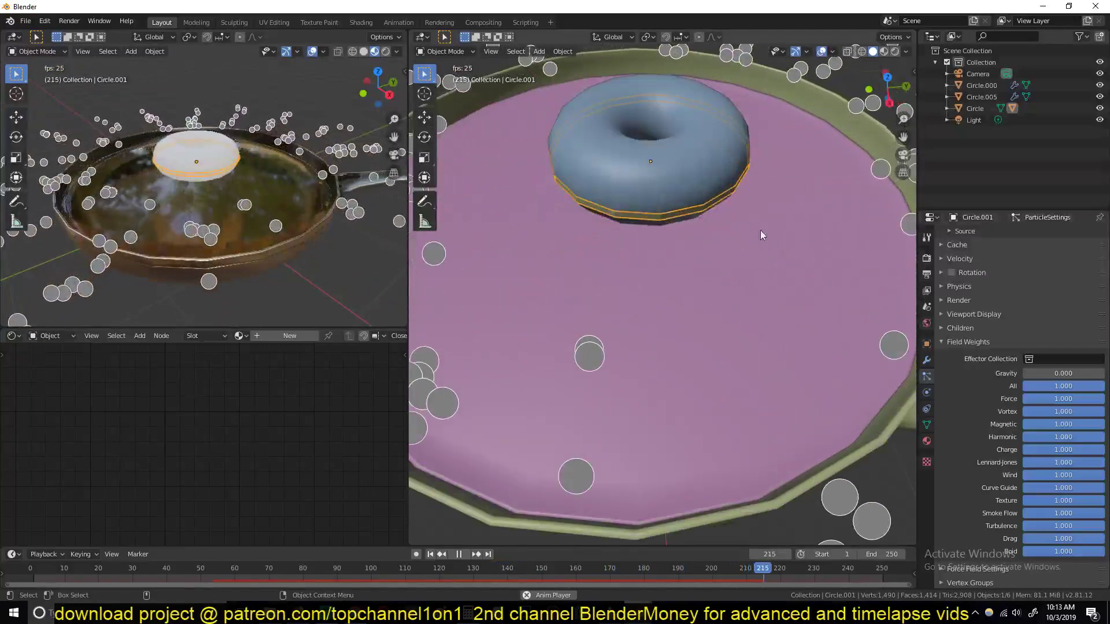
scroll(728, 325, "down", 5)
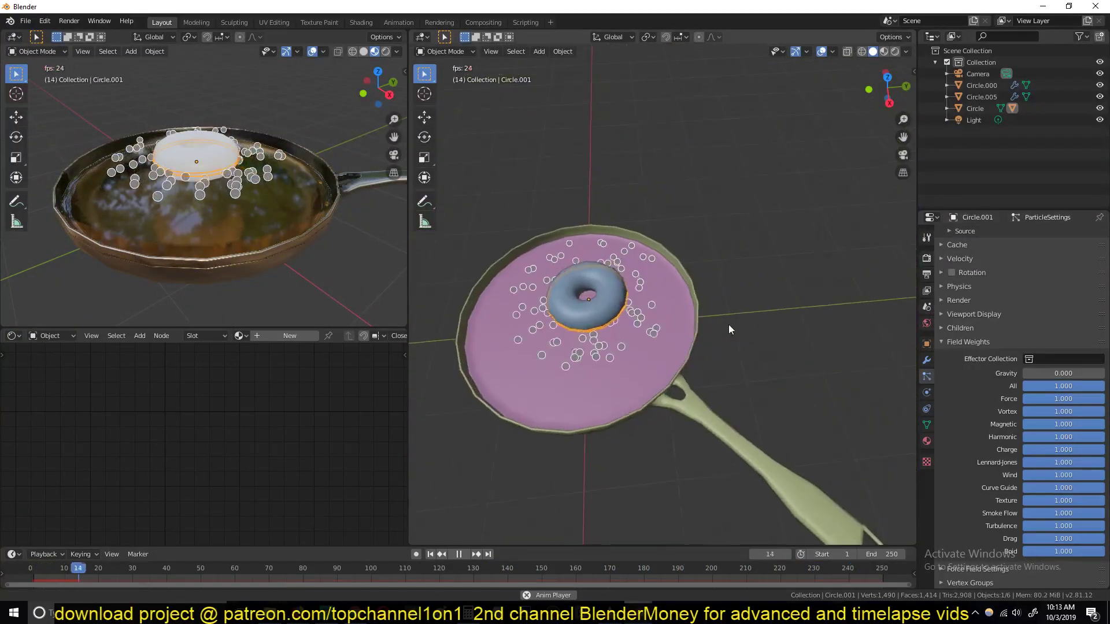
scroll(726, 325, "up", 7)
middle_click_drag(666, 136, 685, 223, "shift")
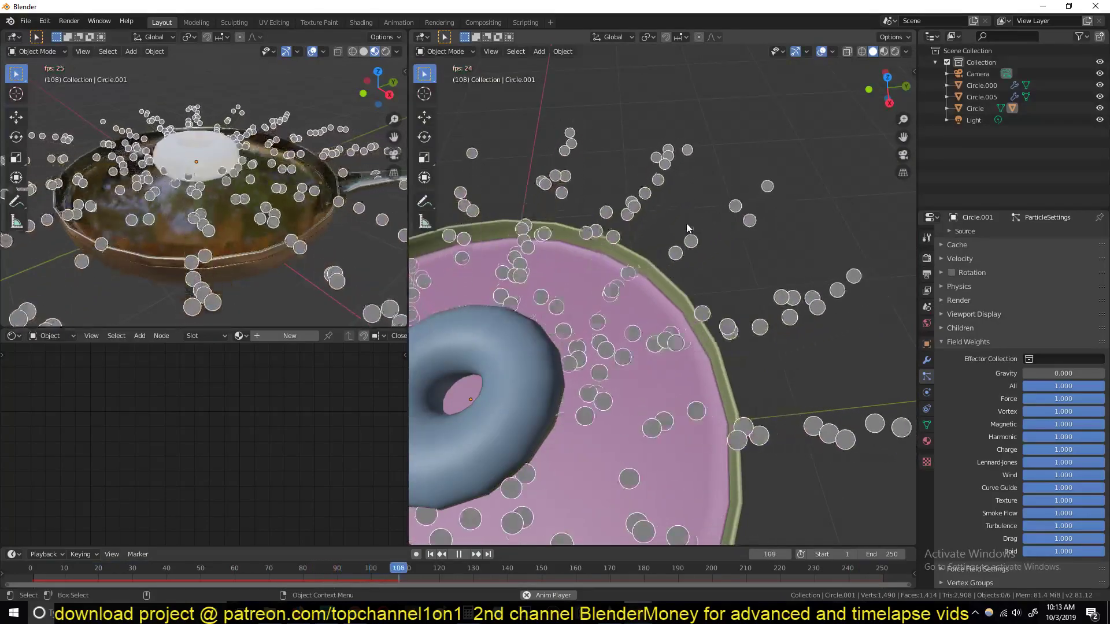
middle_click_drag(712, 230, 709, 270, "shift")
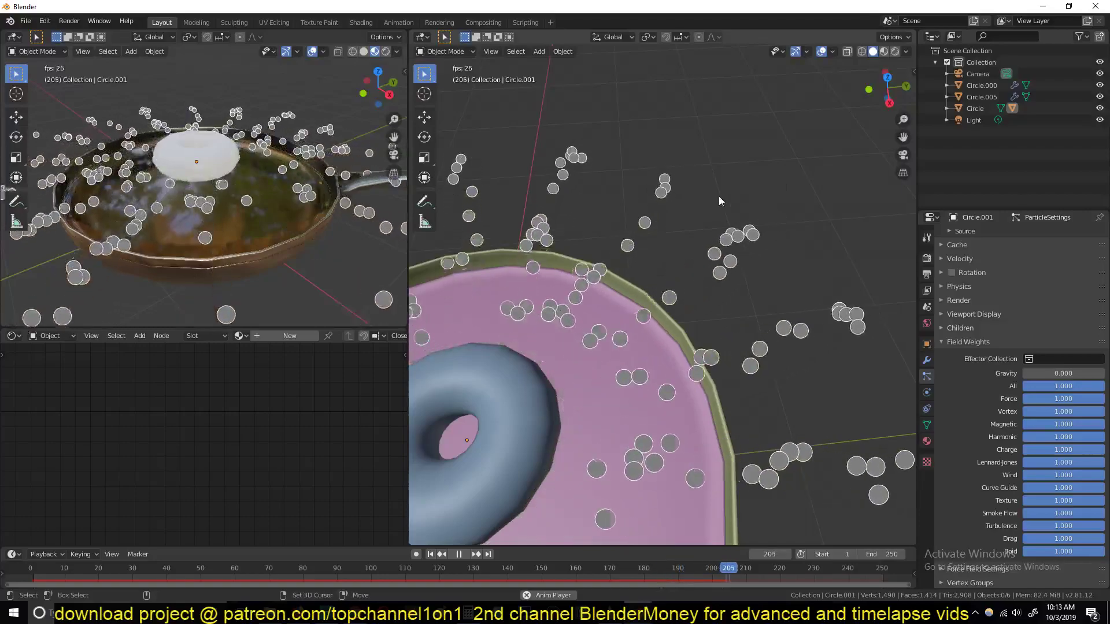
Add a UV sphere beside the pan's rim at the 3D cursor
key("shift+a")
mouse_move(725, 182)
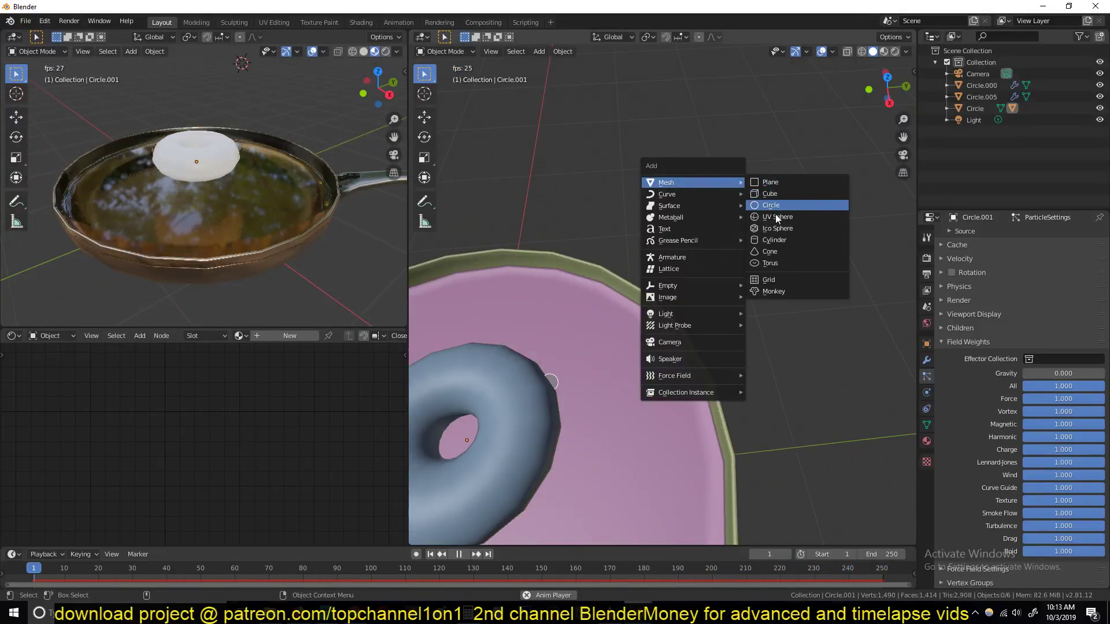
left_click(778, 218)
scroll(760, 266, "down", 6)
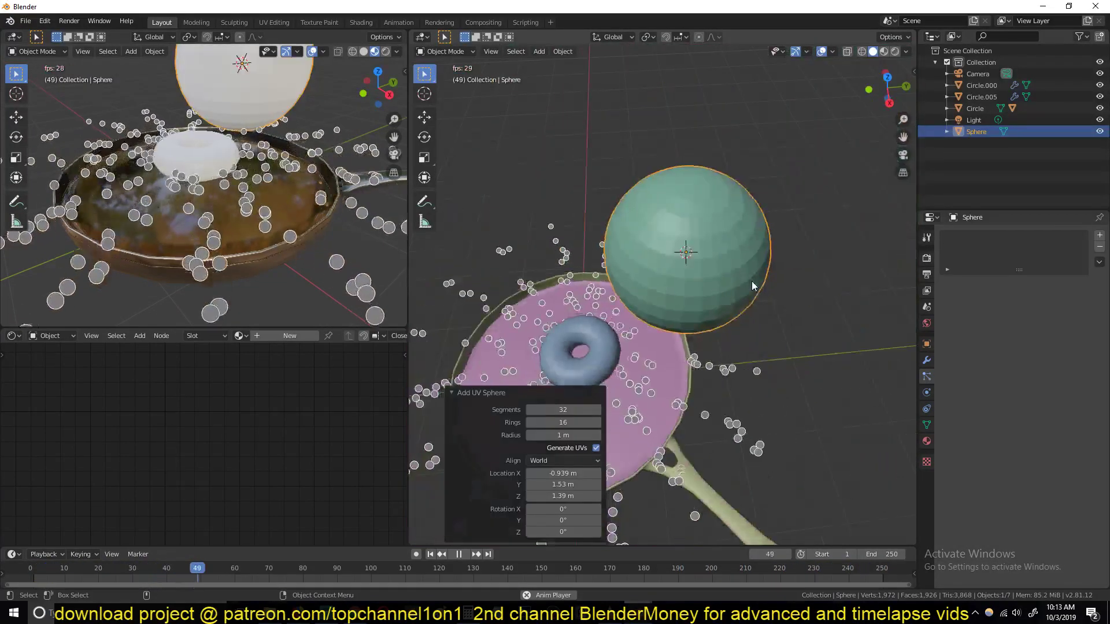
Reduce the new UV sphere to 8 segments and 8 rings
left_click(569, 409)
type("/2")
key("Return")
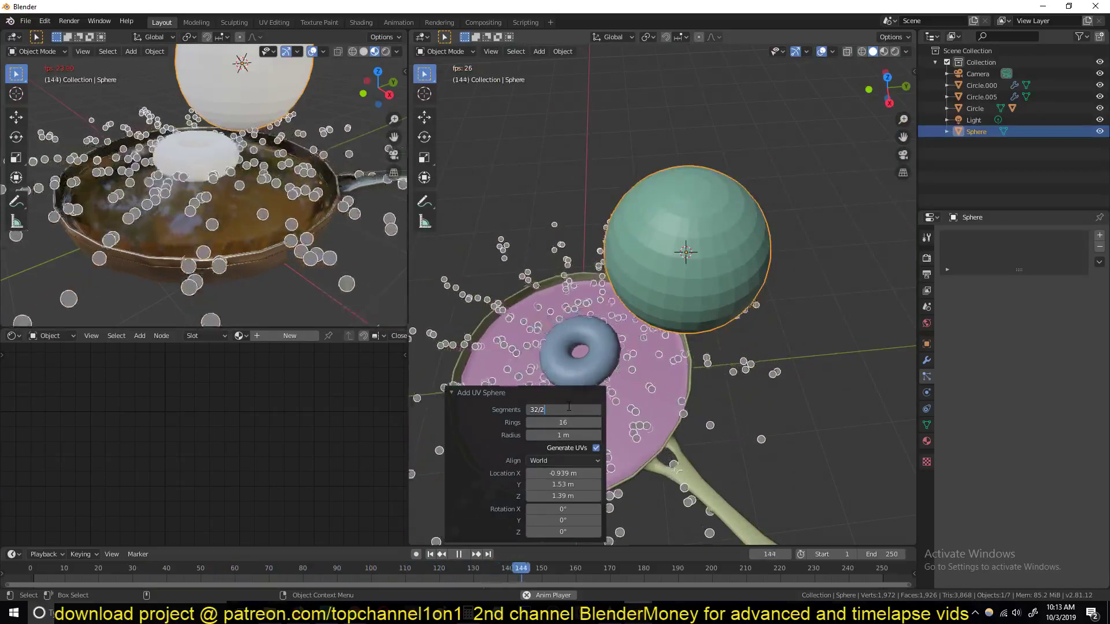
left_click(565, 409)
type("/2")
key("Return")
left_click(567, 422)
type("/2")
key("Return")
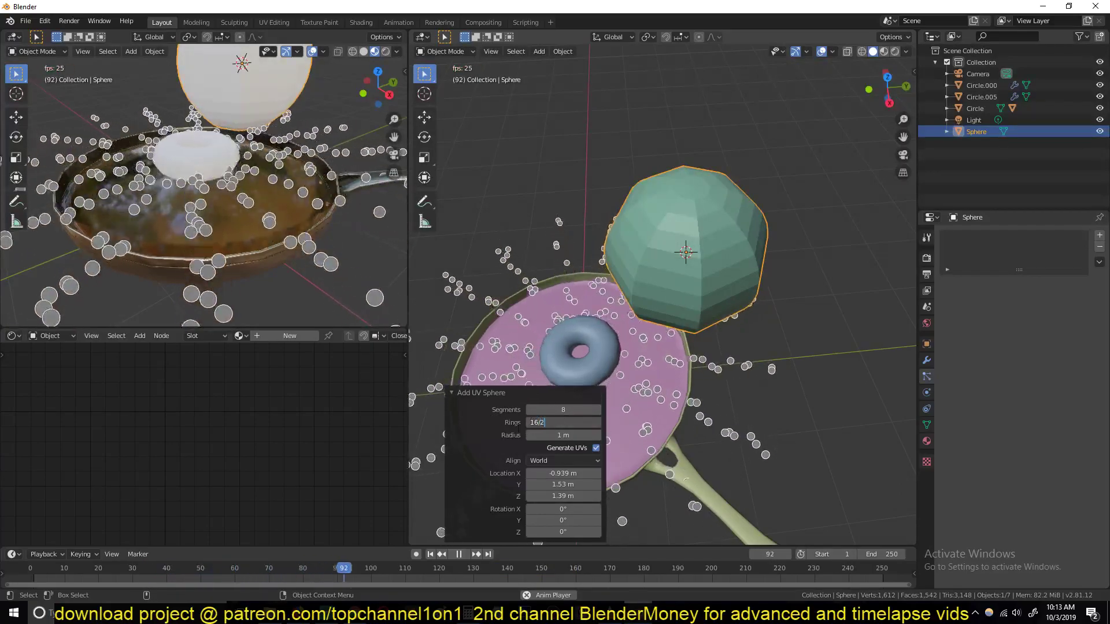
Shade the new UV sphere smooth and stop the animation playback
right_click(748, 204)
left_click(741, 203)
key("space")
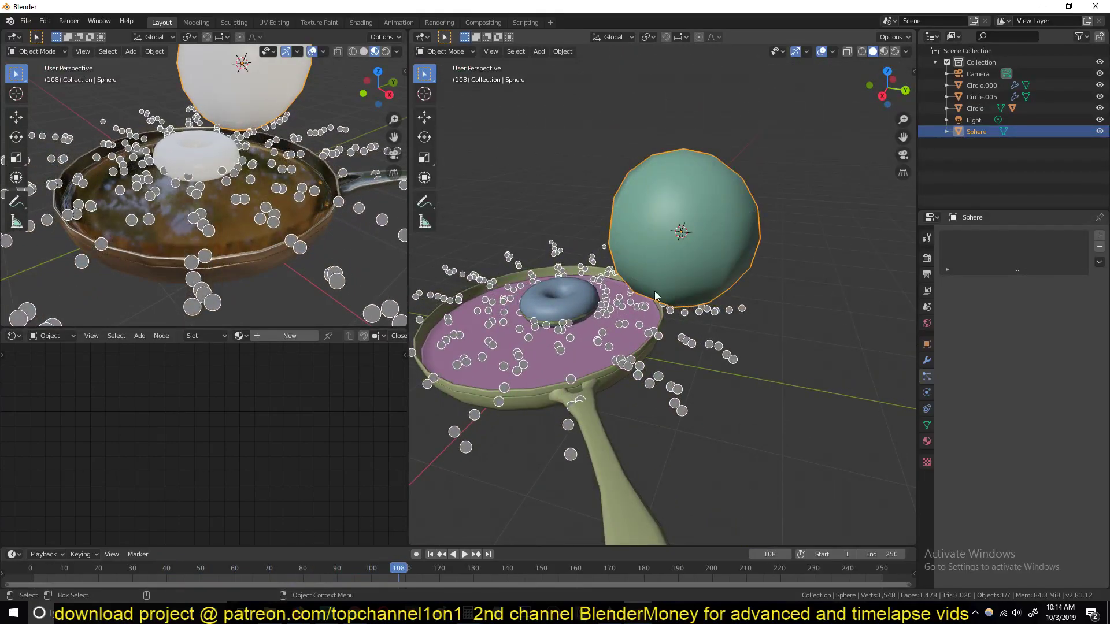
Render the band's particles as objects, using the UV sphere as the instance object
left_click(577, 321)
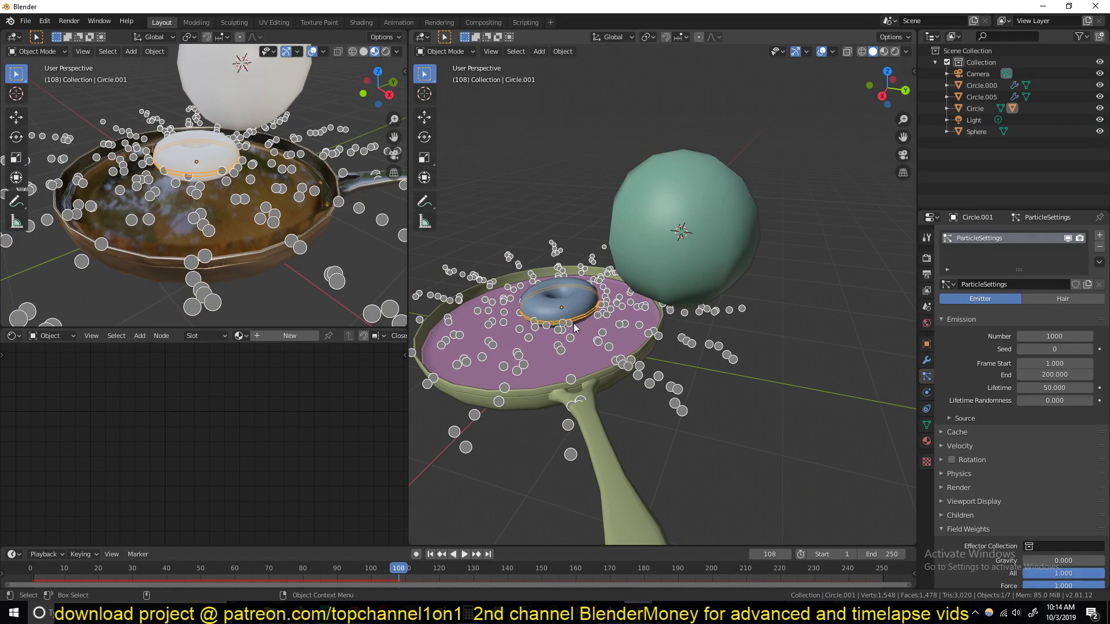
scroll(1035, 395, "down", 4)
left_click(1035, 395)
scroll(1041, 388, "down", 2)
left_click(1058, 366)
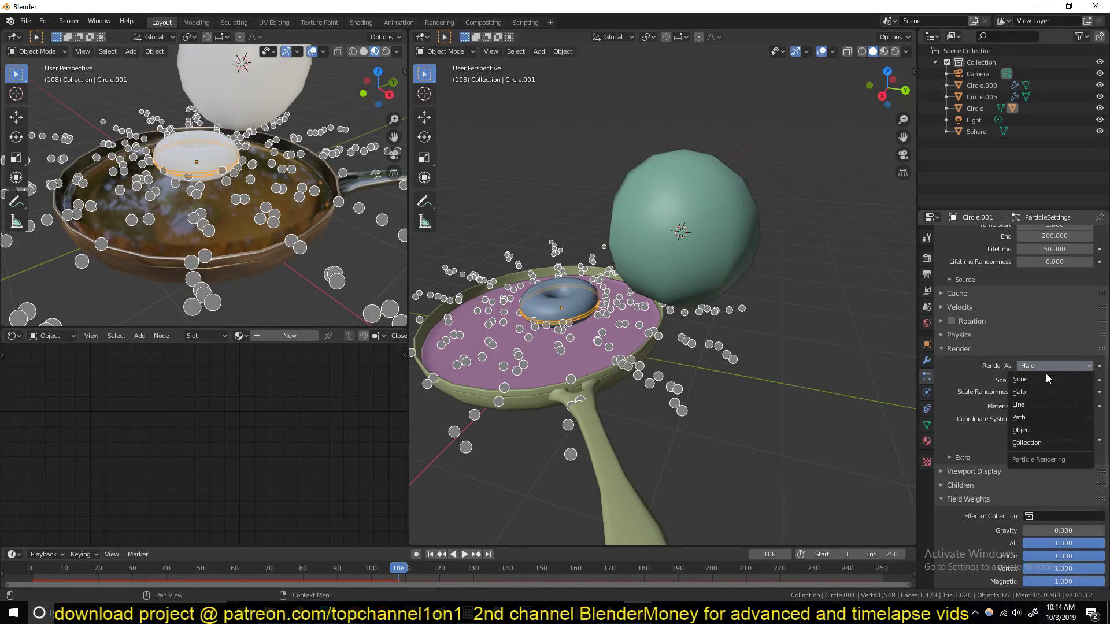
left_click(1028, 431)
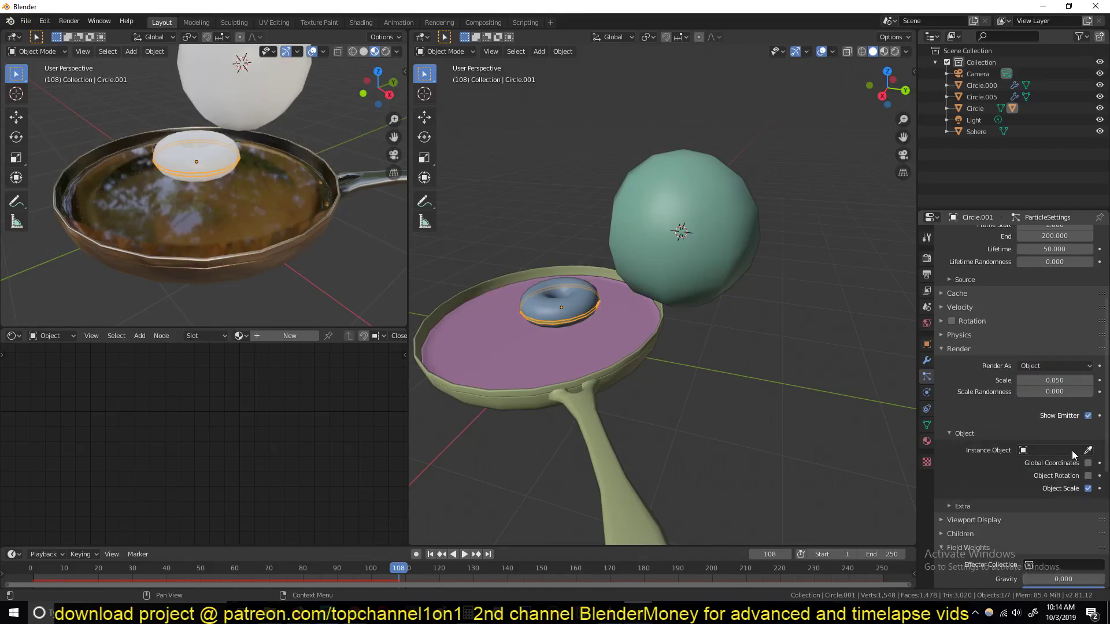
left_click(748, 217)
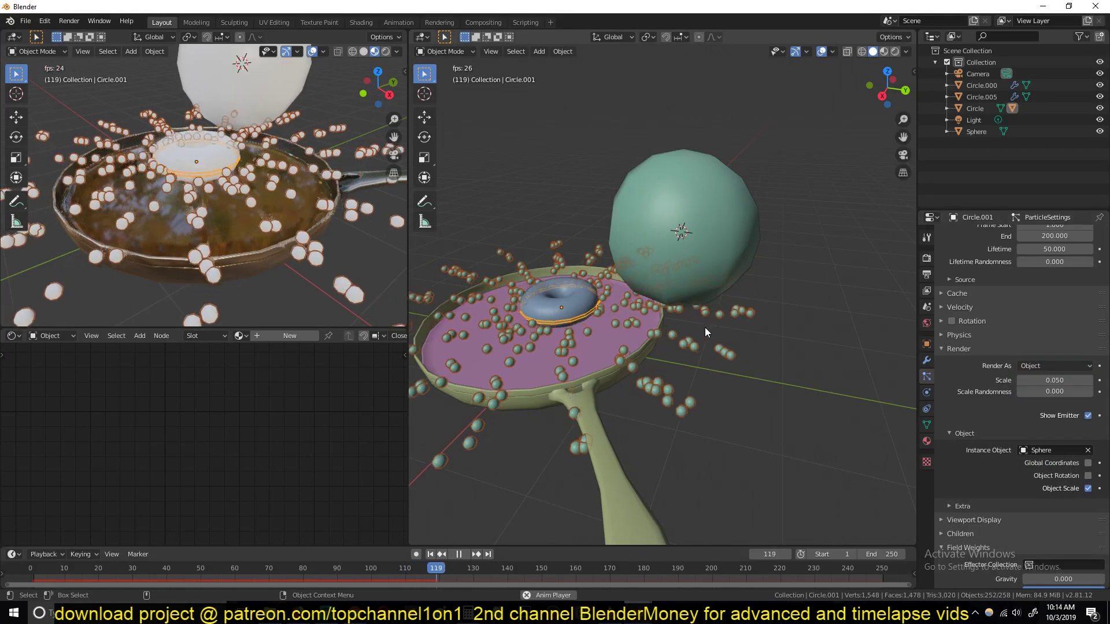
Create a new material for the sphere and set its transmission to 1.000
middle_click_drag(655, 331, 803, 196)
left_click(803, 197)
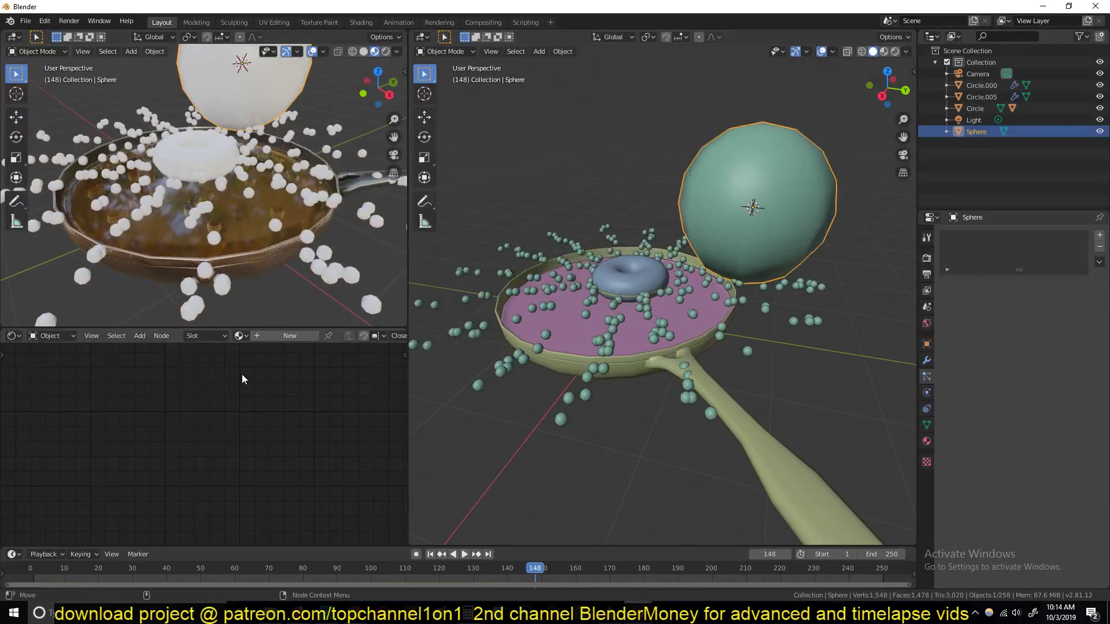
left_click(295, 335)
middle_click_drag(237, 411, 261, 401)
left_click_drag(245, 514, 356, 514)
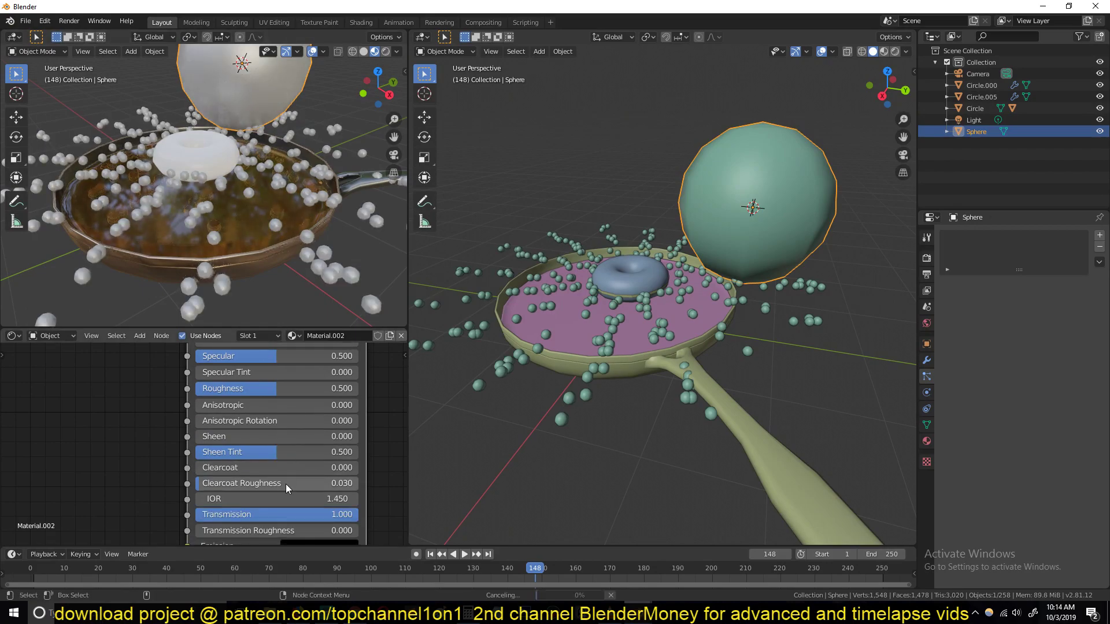
Lower the sphere material's alpha to 0.791 and its roughness to 0, checking the bubbles in the material preview
middle_click_drag(286, 483, 280, 403)
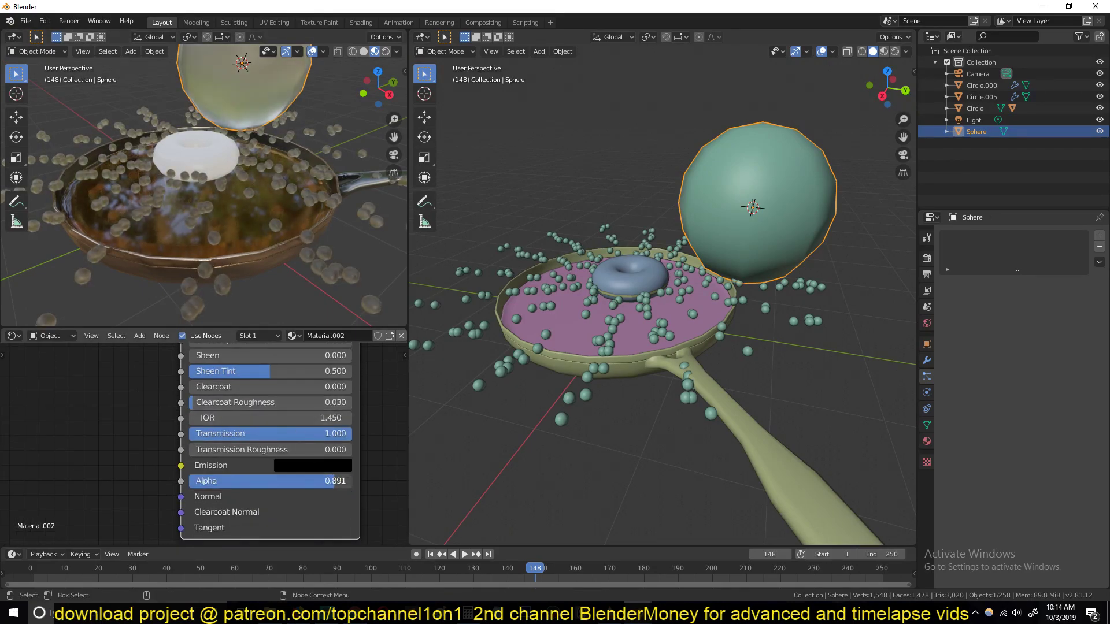
middle_click_drag(280, 402, 271, 504)
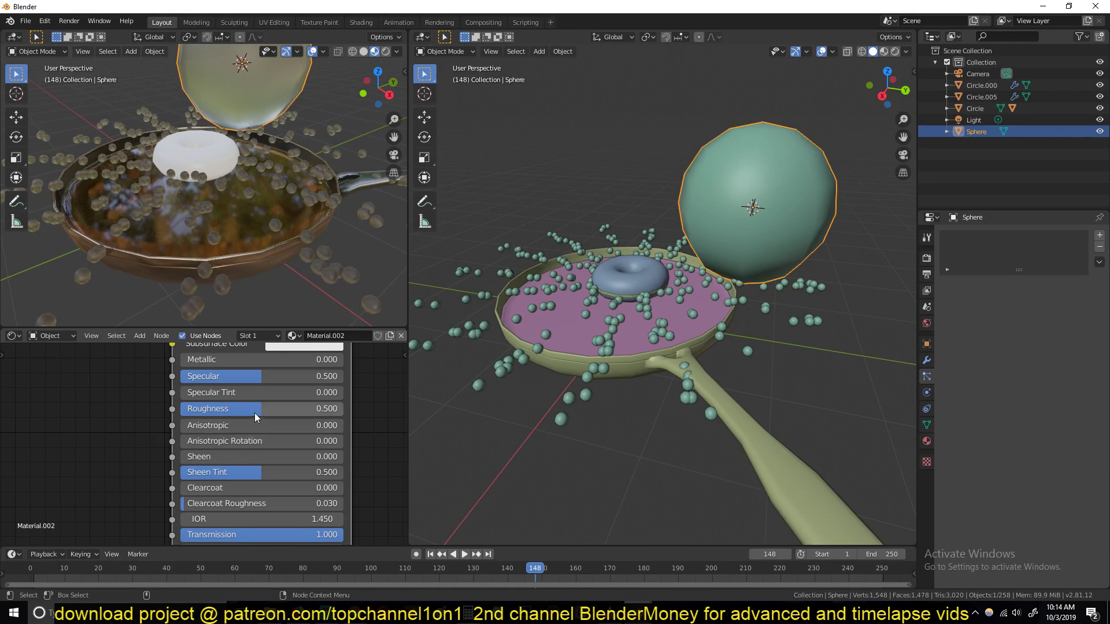
middle_click_drag(231, 184, 280, 162)
scroll(244, 221, "down", 2)
scroll(280, 162, "up", 3)
scroll(283, 154, "up", 2)
scroll(763, 181, "down", 4)
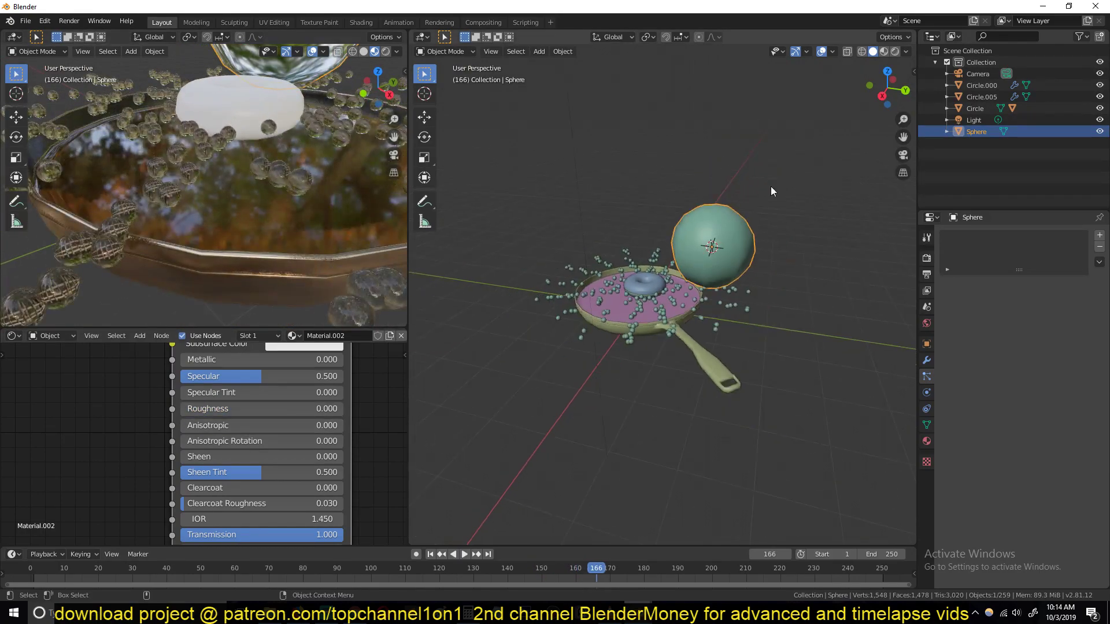
Change the sphere material's blend mode to Alpha Blend
left_click(928, 440)
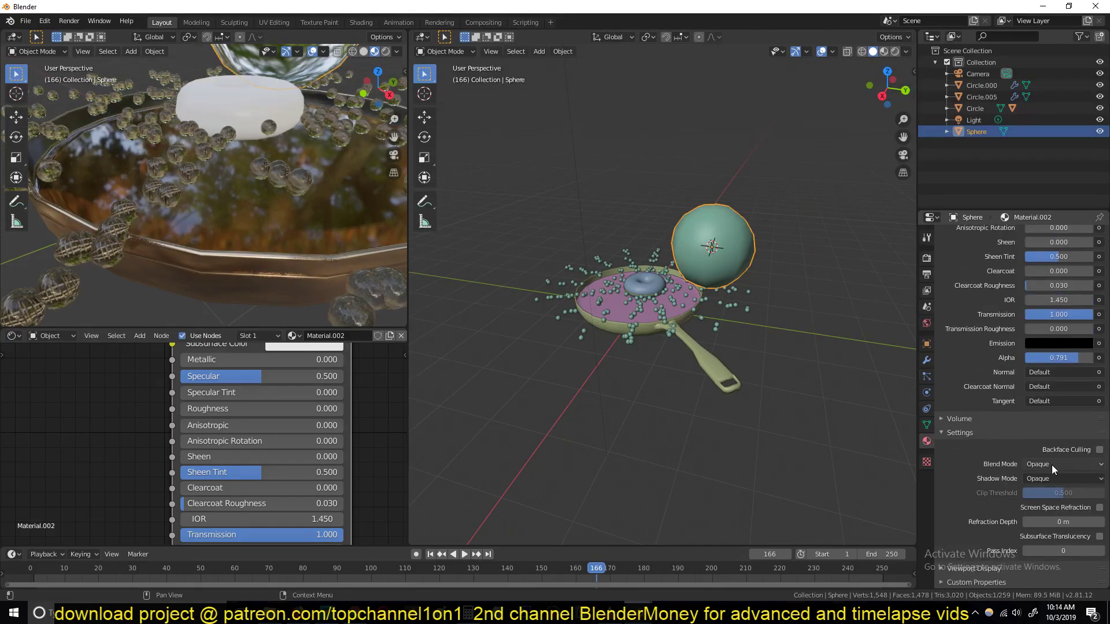
left_click(1052, 464)
left_click(1045, 515)
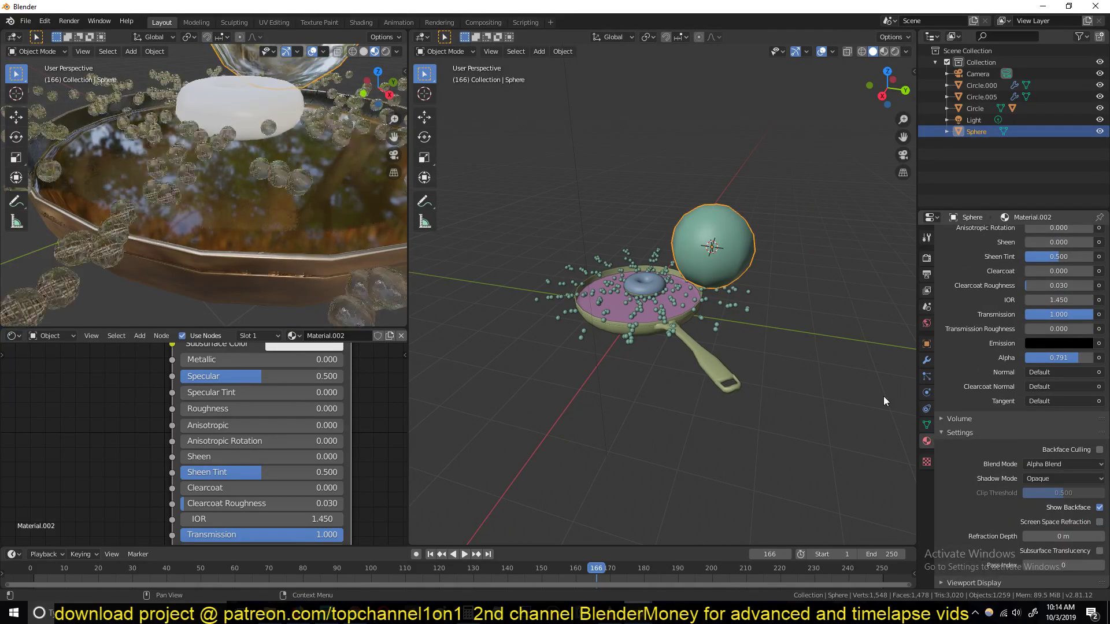
Save the project as donat 2.blend in the donut folder
key("ctrl+s")
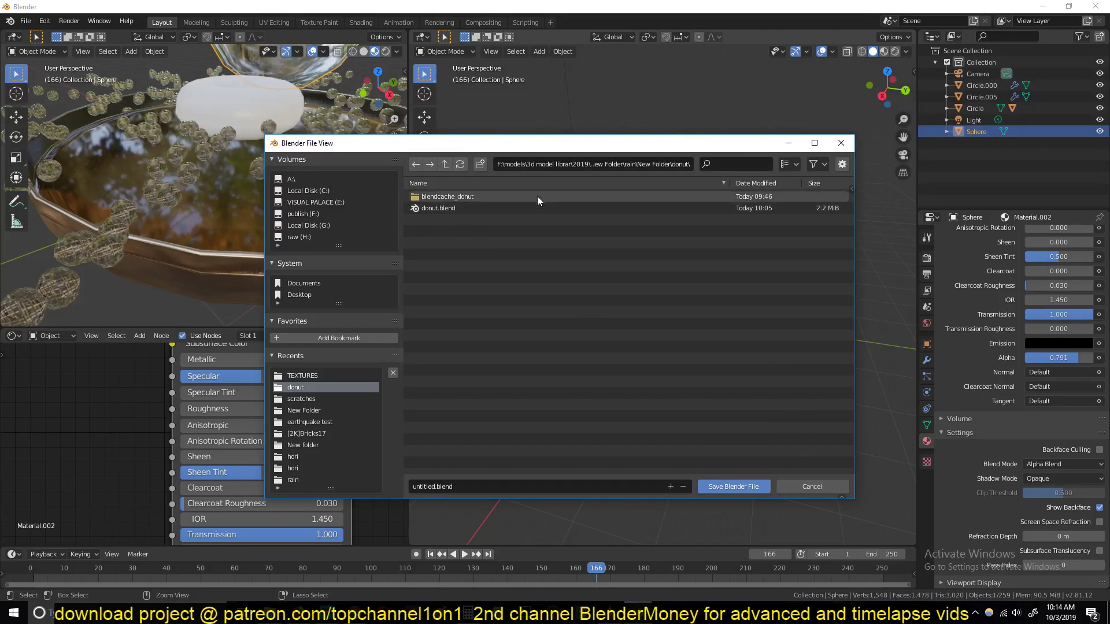
left_click(560, 486)
type("donat 2")
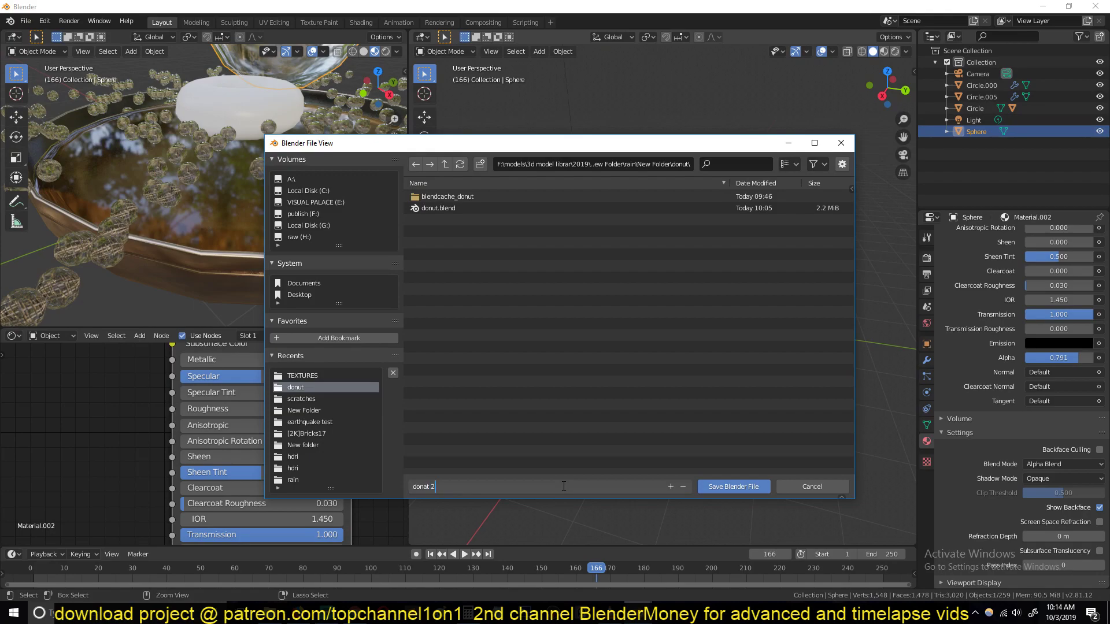
key("Return")
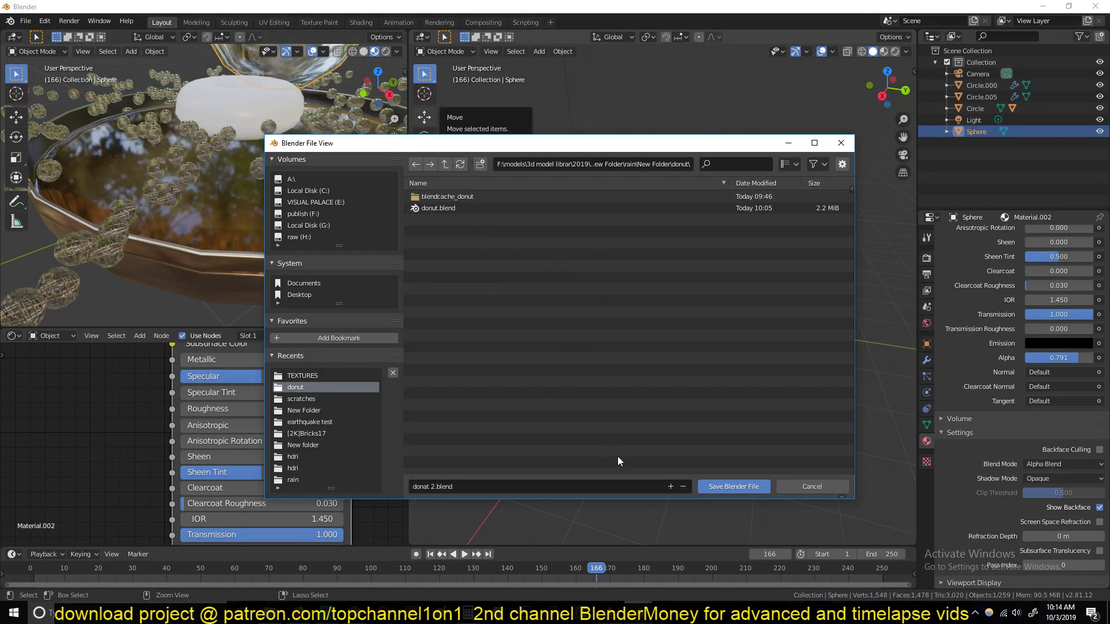
left_click(754, 491)
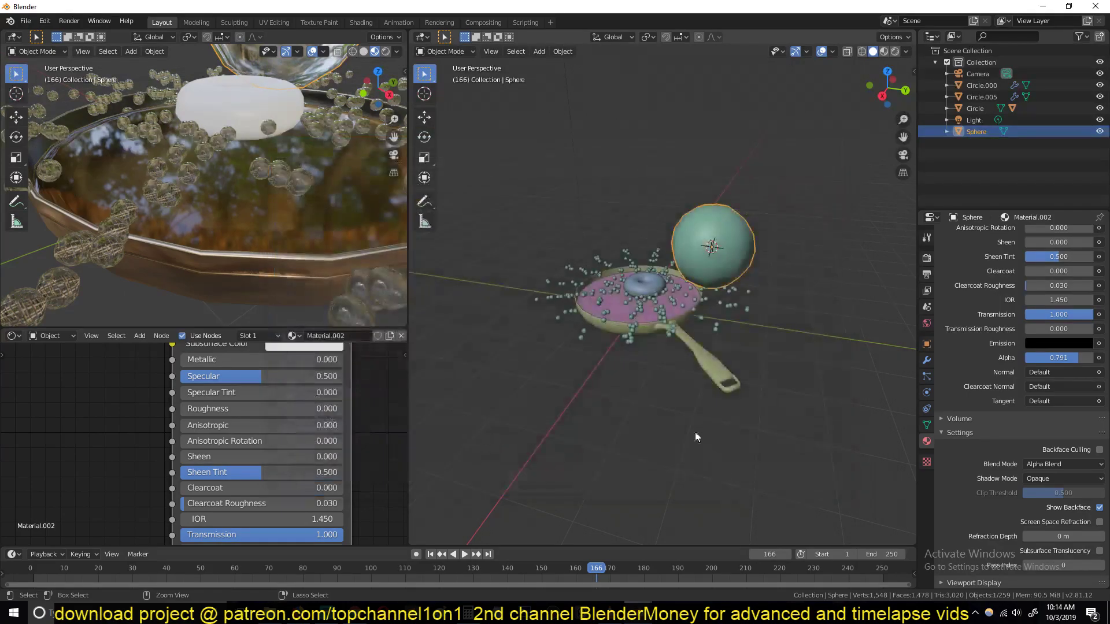
Play the animation and examine the bubbles around the donut in both views
middle_click_drag(585, 254, 620, 235)
scroll(620, 235, "up", 4)
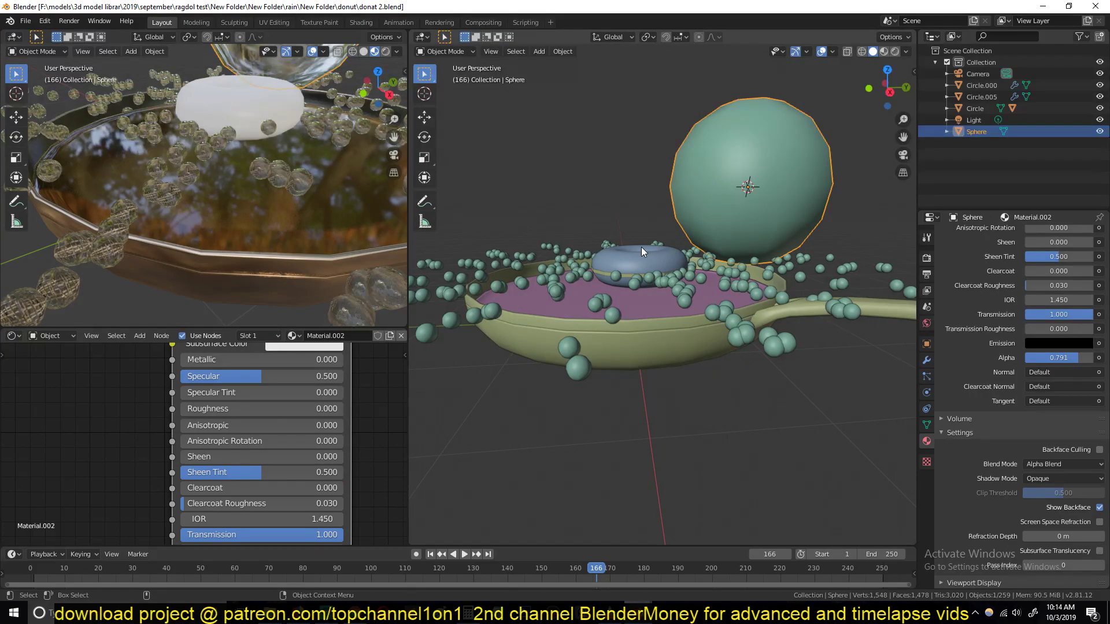
middle_click_drag(641, 248, 609, 269)
key("space")
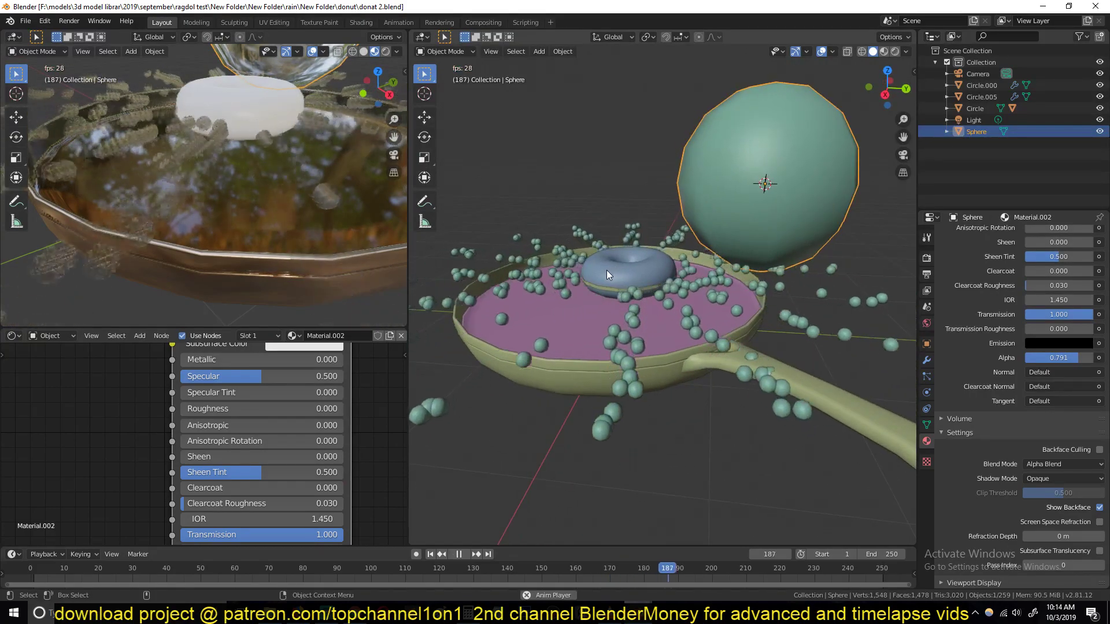
key("space")
middle_click_drag(348, 186, 327, 199)
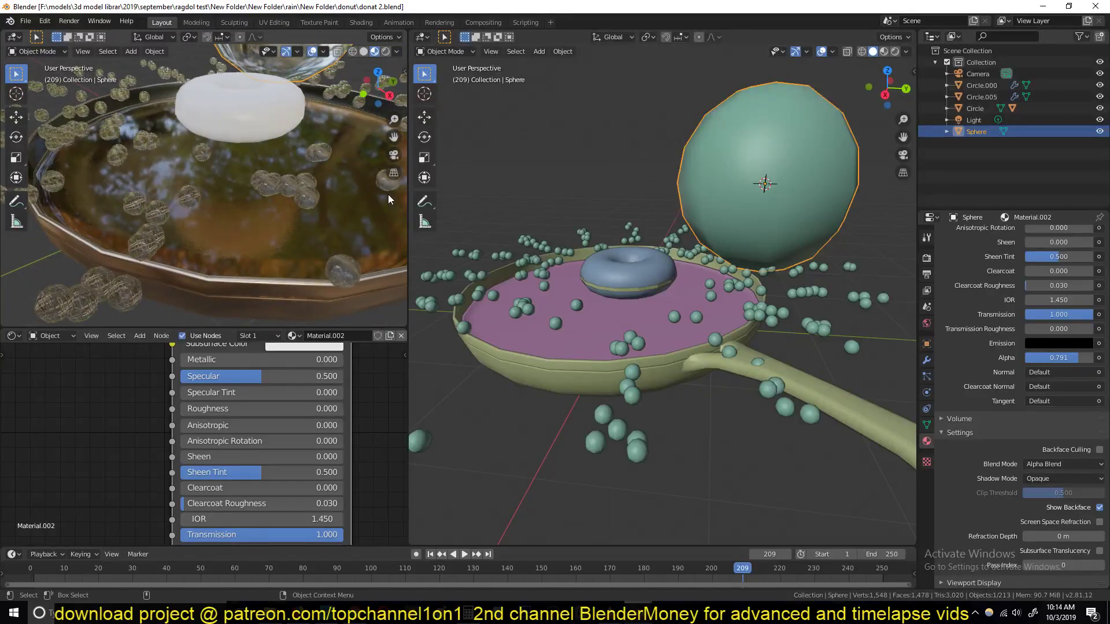
scroll(663, 294, "up", 4)
Lower the donut along the Z axis so its underside sits in the oil
middle_click_drag(745, 297, 657, 231)
left_click(674, 262)
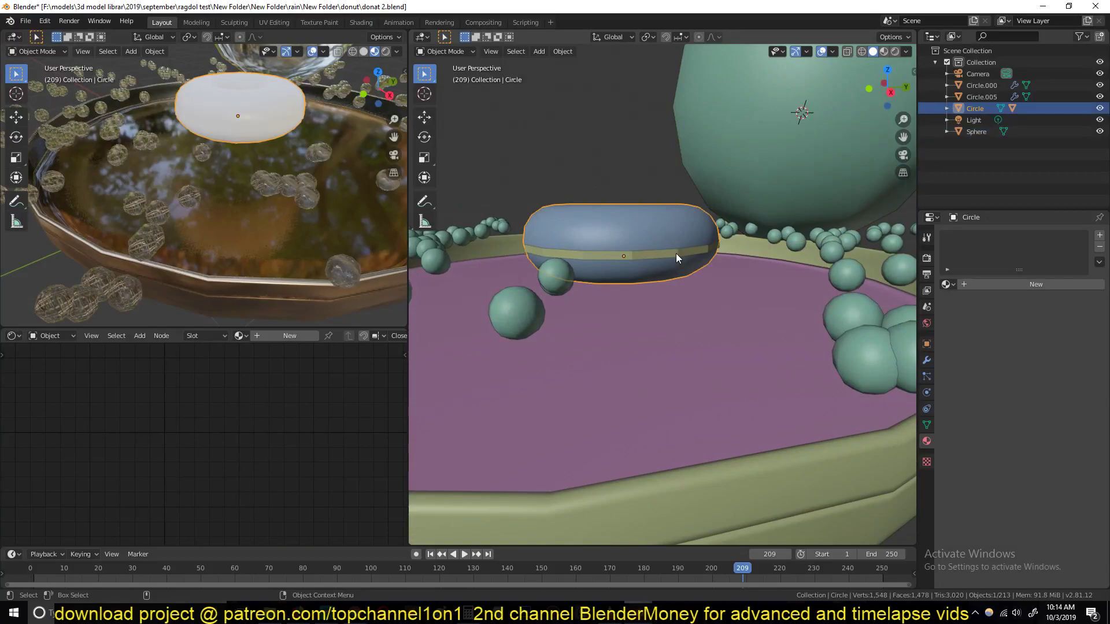
key("g")
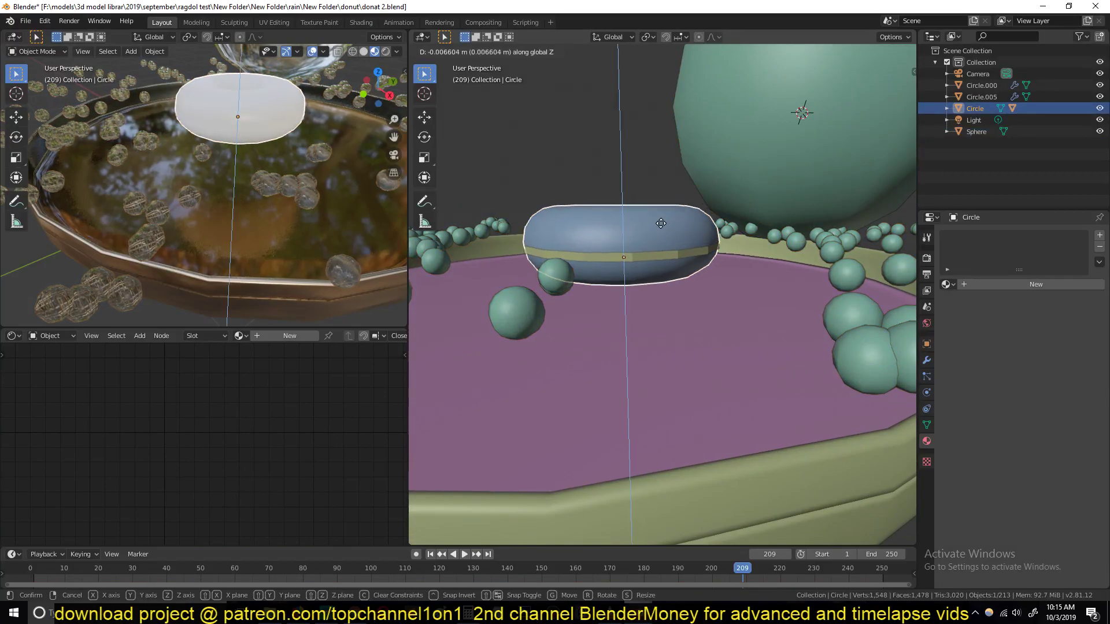
key("z")
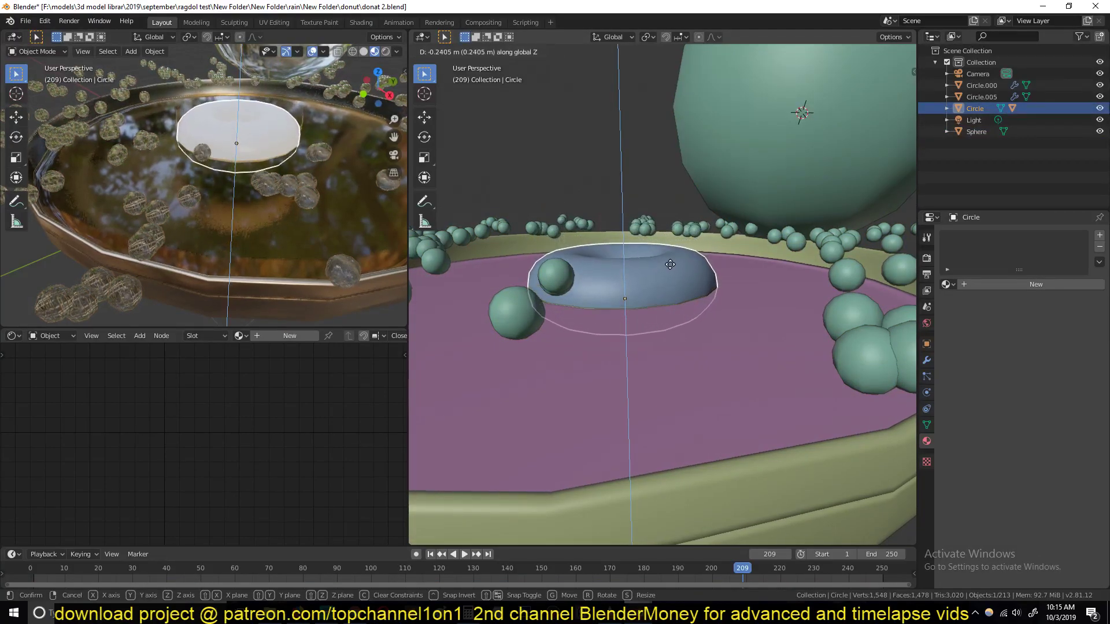
left_click(671, 264)
key("g")
key("z")
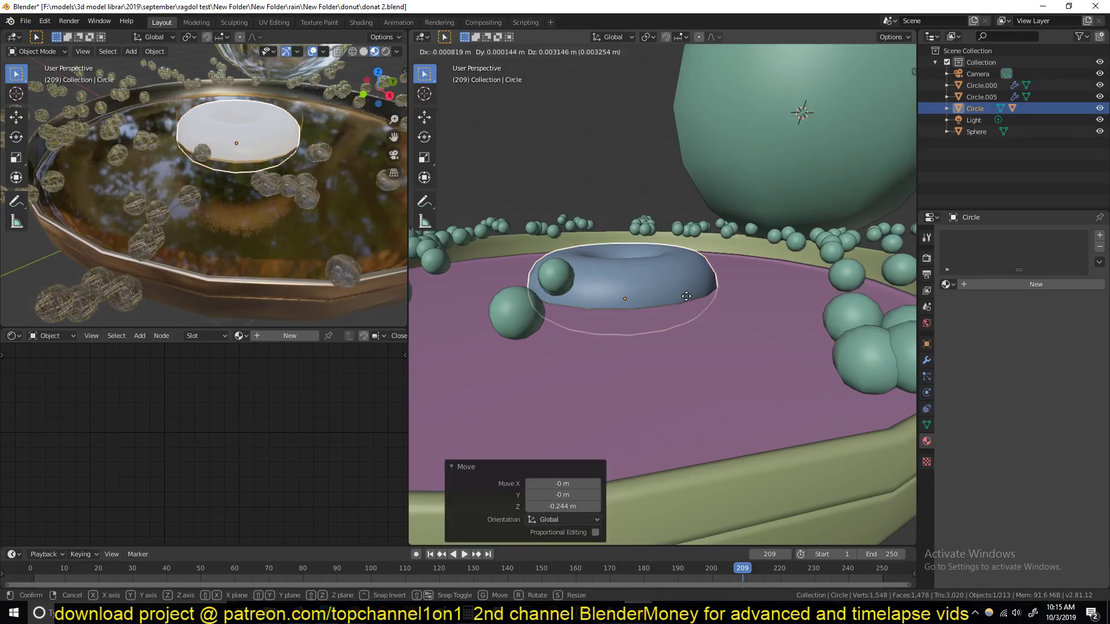
left_click(683, 280)
Rescale the emitter band's mesh along Z in Edit Mode, and scale the whole band to 0.947 in Object Mode
left_click(690, 284)
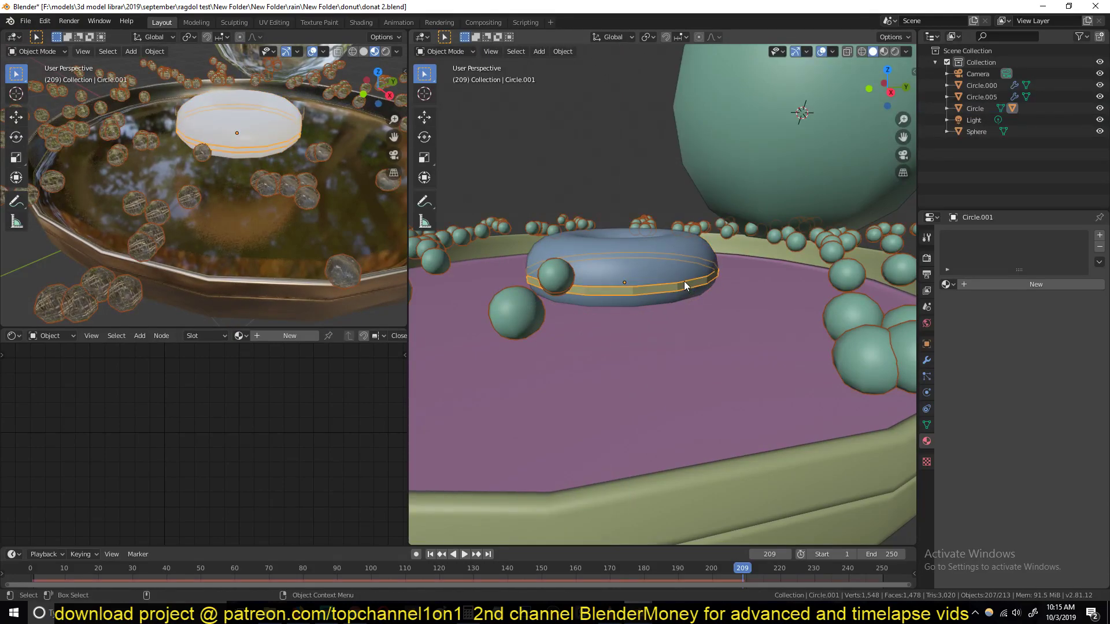
key("s")
key("z")
right_click(682, 330)
key("Tab")
key("s")
key("z")
left_click(666, 358)
key("Tab")
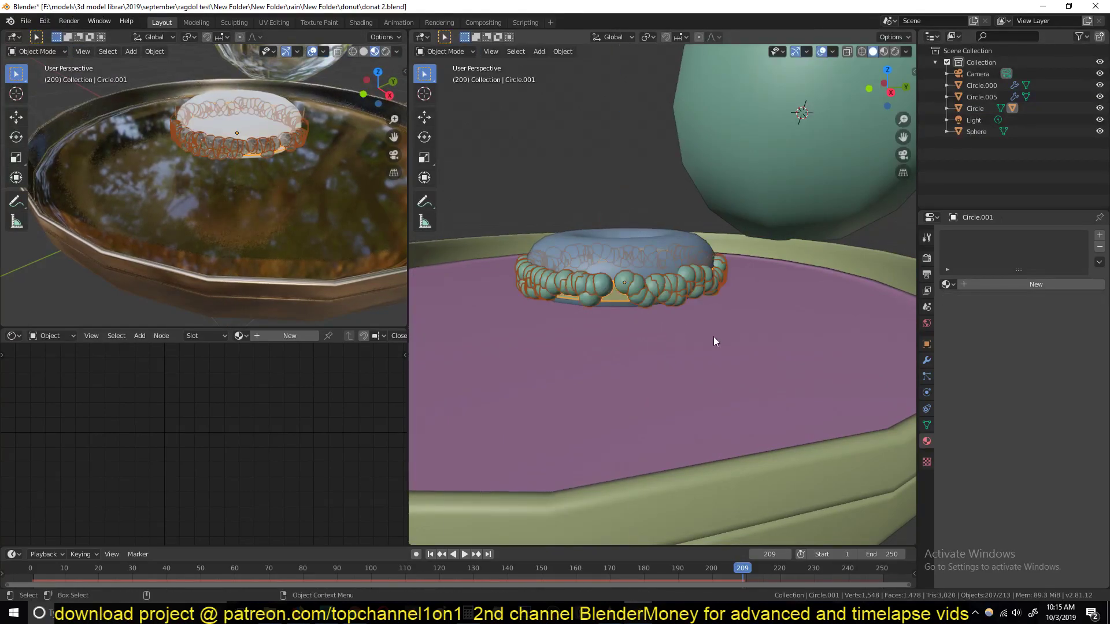
key("s")
left_click(753, 327)
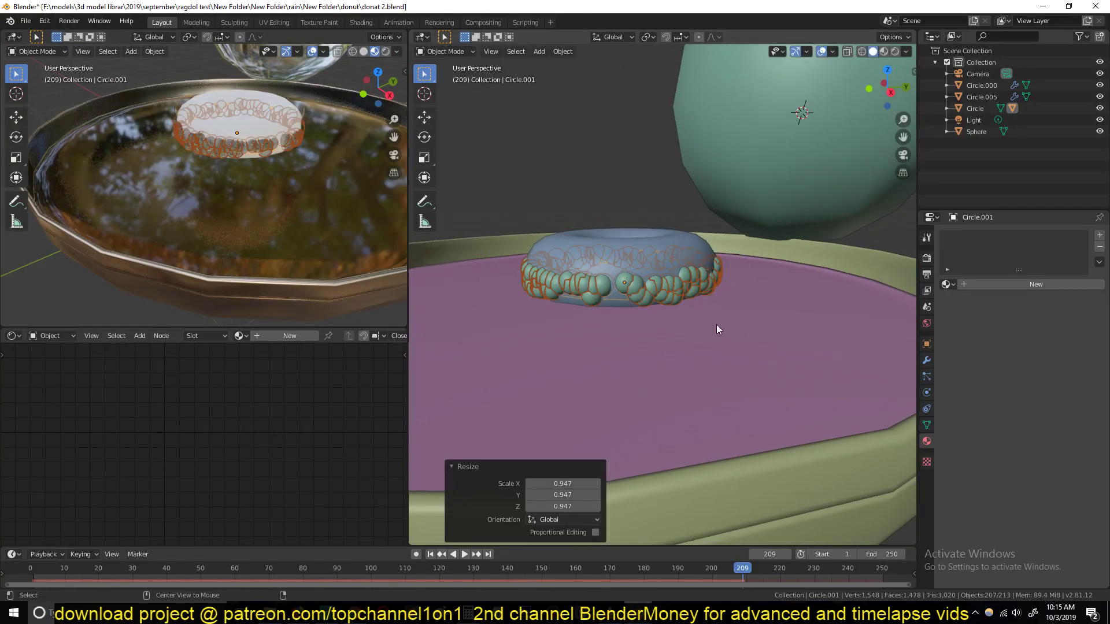
Play the animation briefly, and sink the donut deeper into the oil by 0.101 m and a further 0.0194 m along Z
key("space")
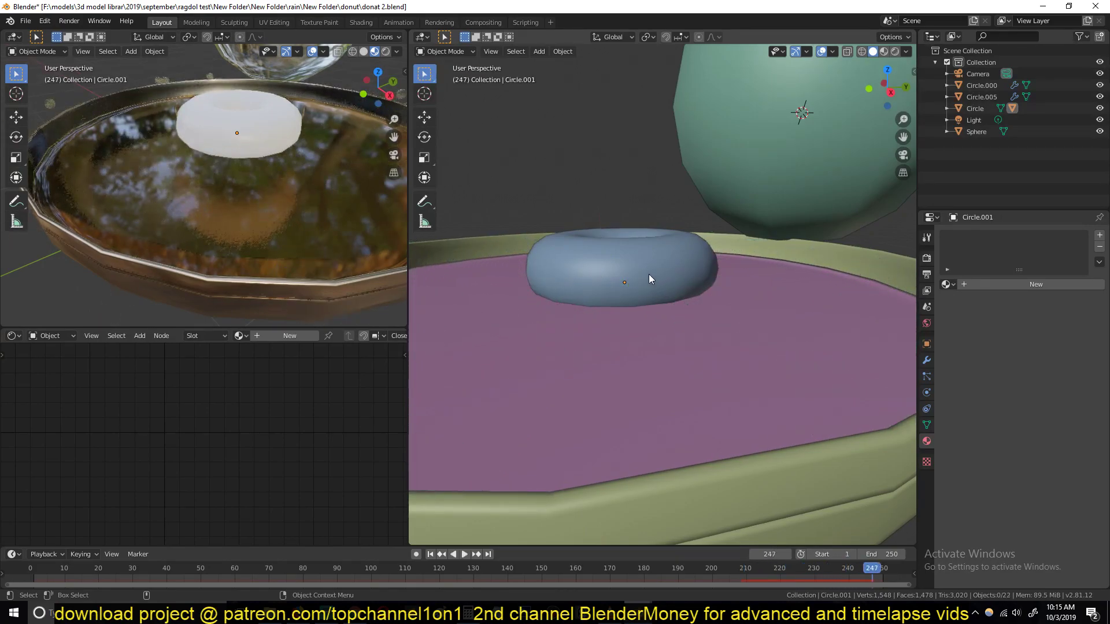
left_click(648, 276)
key("g")
key("z")
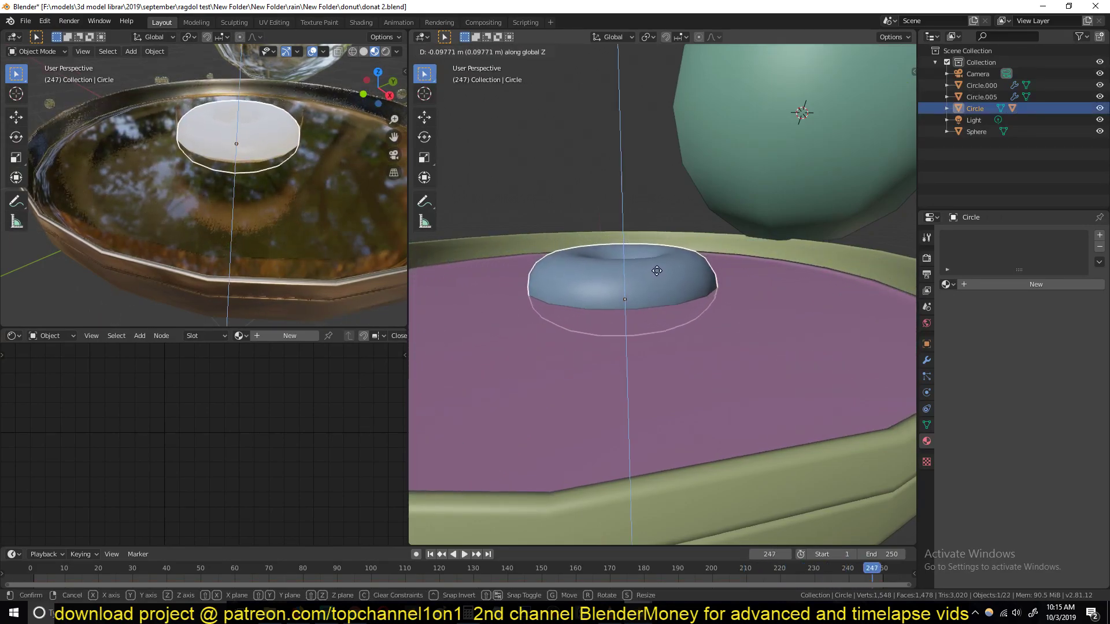
left_click(657, 272)
middle_click_drag(661, 254, 675, 227)
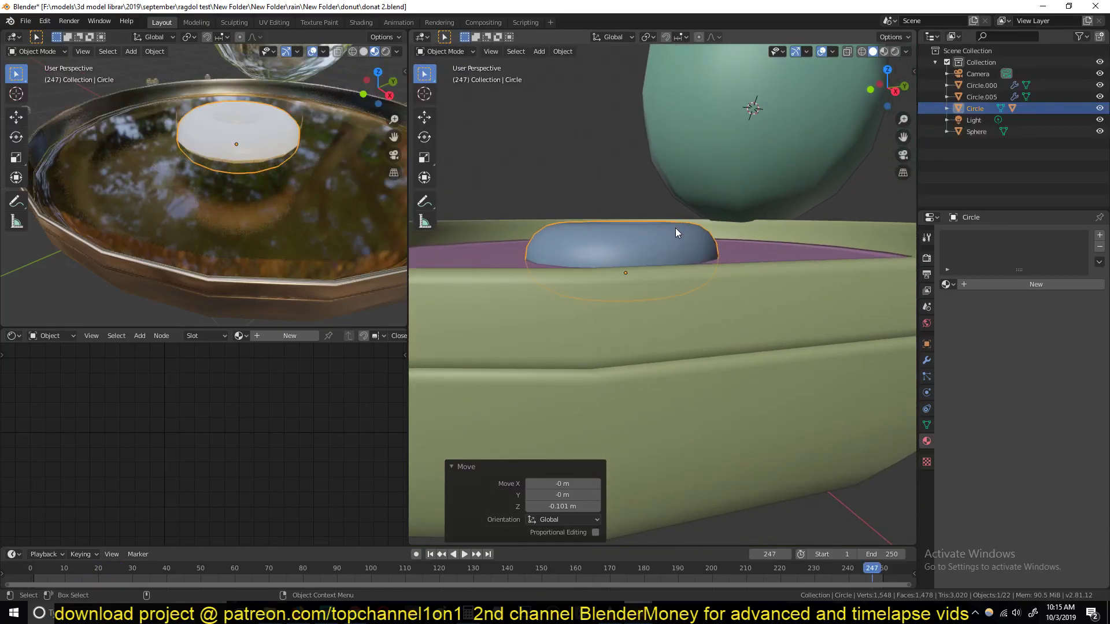
Play the animation and examine from the side and above how the bubbles spread at the oil surface
key("space")
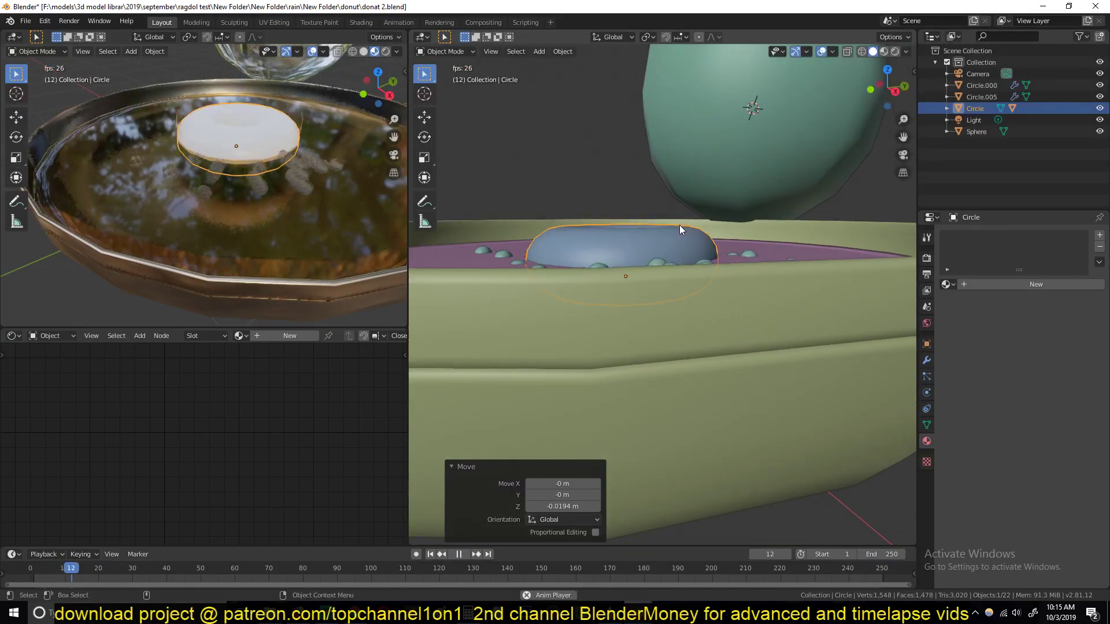
key("Escape")
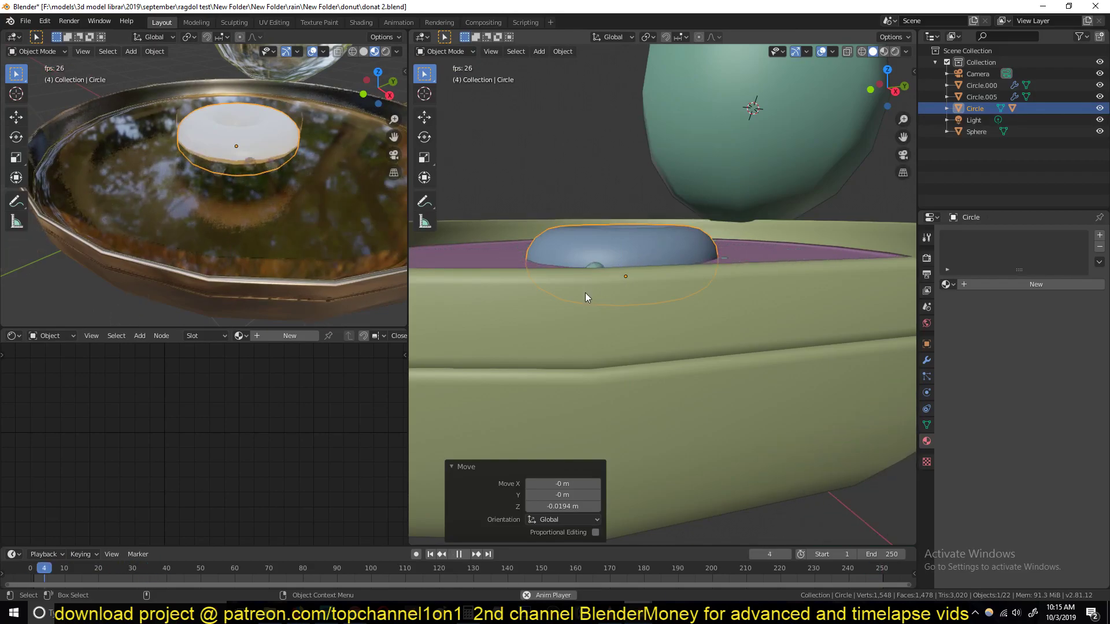
middle_click_drag(599, 290, 580, 306)
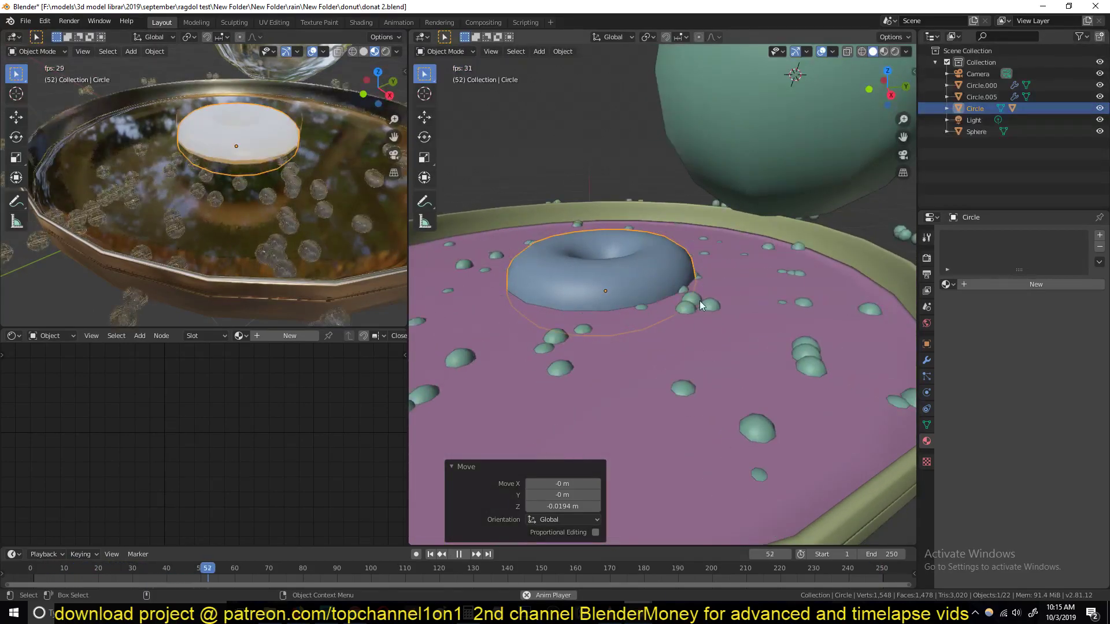
middle_click_drag(699, 301, 647, 268)
key("Escape")
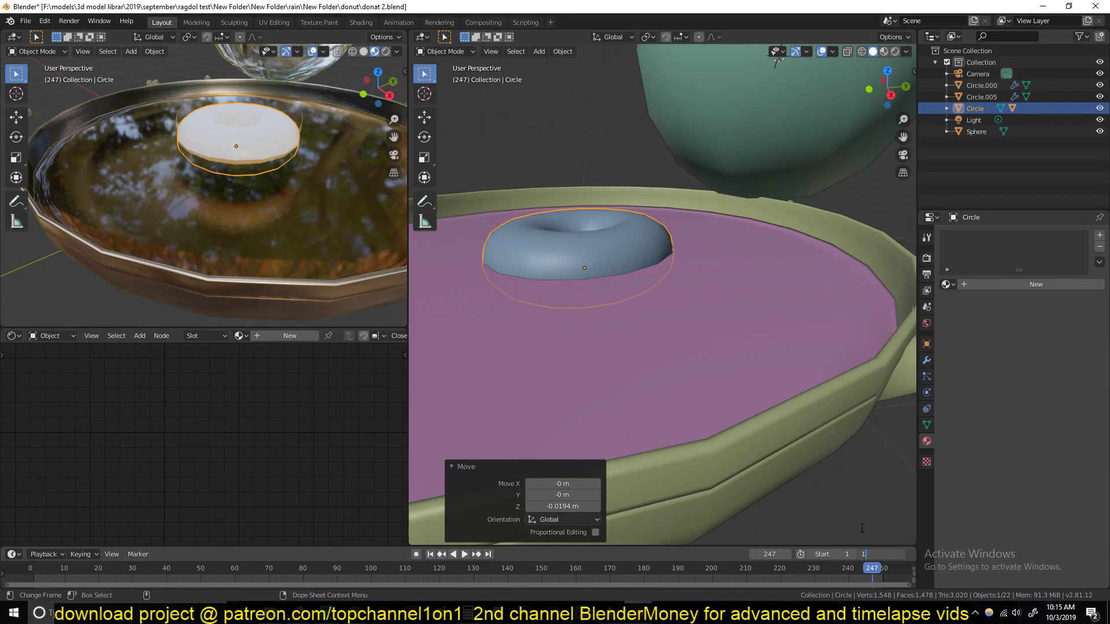
Set the animation's end frame to 100 and play back the shortened range
key("Return")
middle_click_drag(577, 288, 592, 252)
key("space")
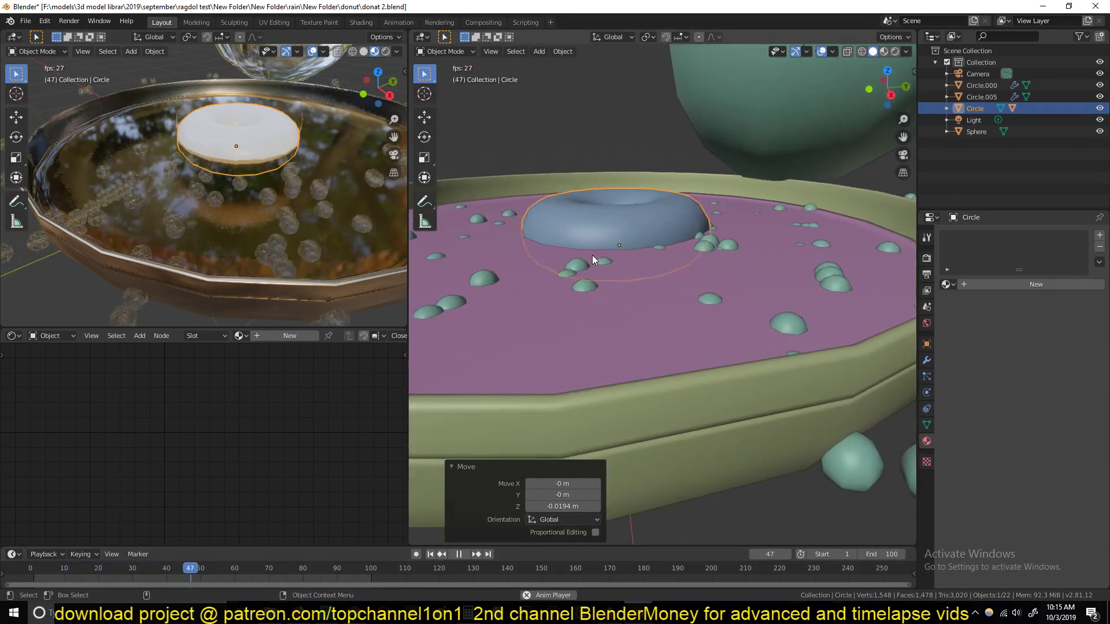
key("space")
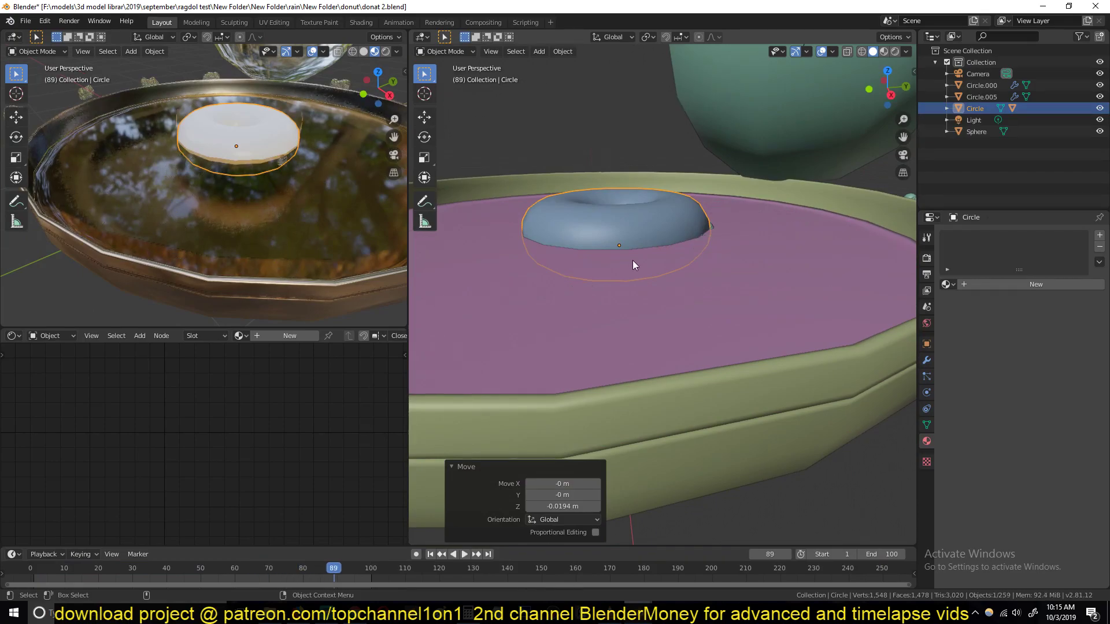
Select the emitter band hidden behind the donut and return the timeline to frame 0
key("shift+z")
left_click(648, 252)
left_click(650, 251)
left_click(650, 250)
left_click(650, 250)
left_click(643, 250)
key("shift+z")
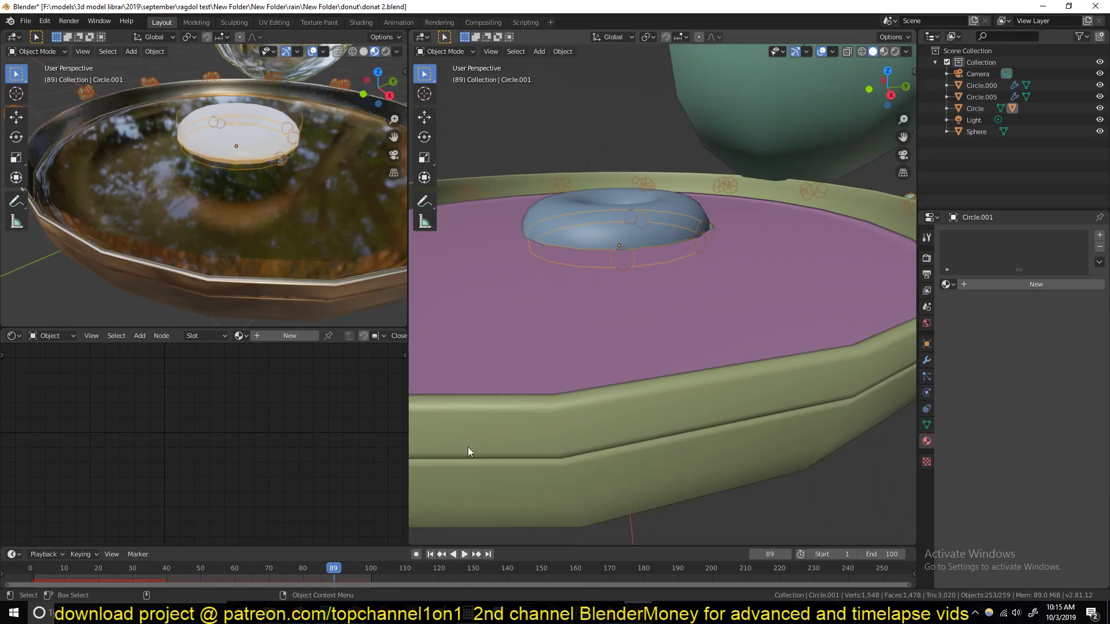
left_click(30, 571)
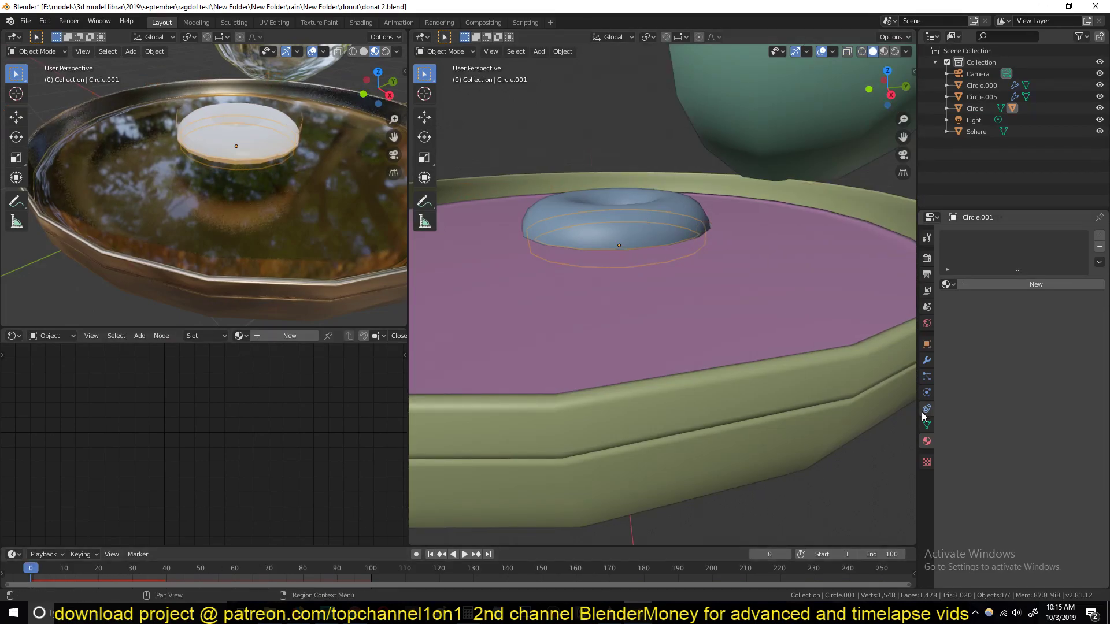
Set the emitter band's particle Lifetime Randomness to 0.955 and start playing the animation
left_click(927, 376)
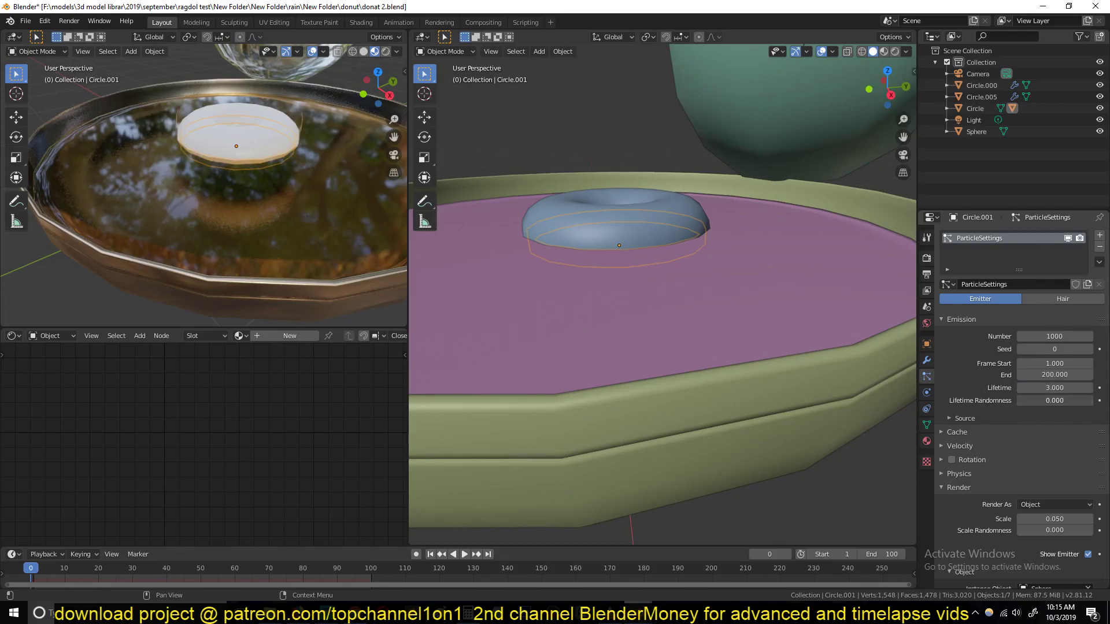
middle_click_drag(717, 272, 778, 319)
key("space")
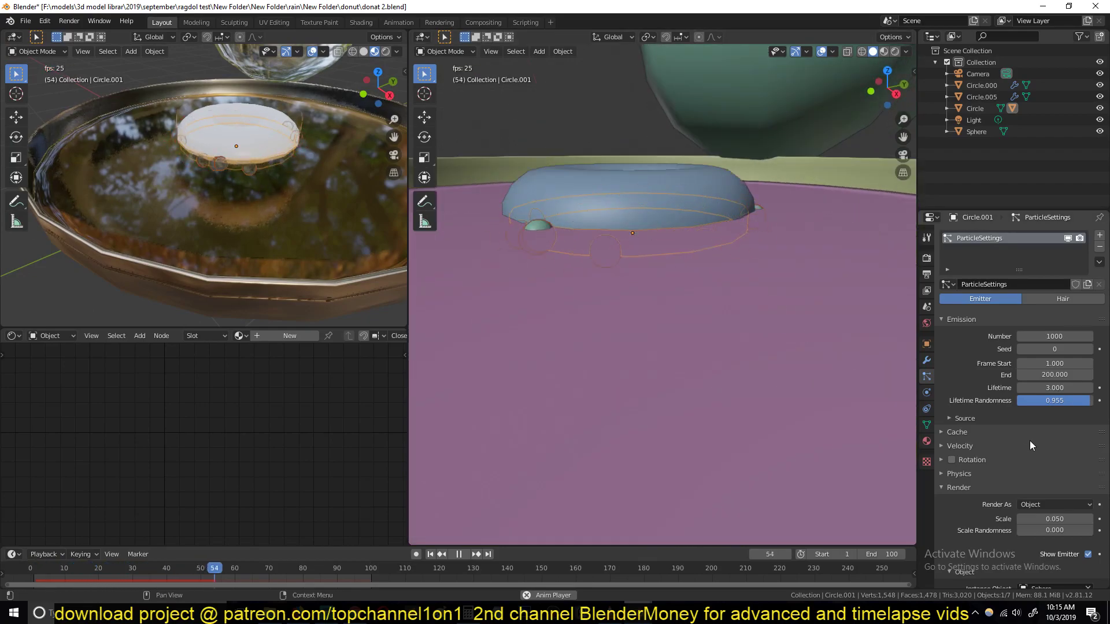
Set the bubble particles' render Scale to 0.170 and Scale Randomness to 1.000 during playback
scroll(1029, 436, "down", 7)
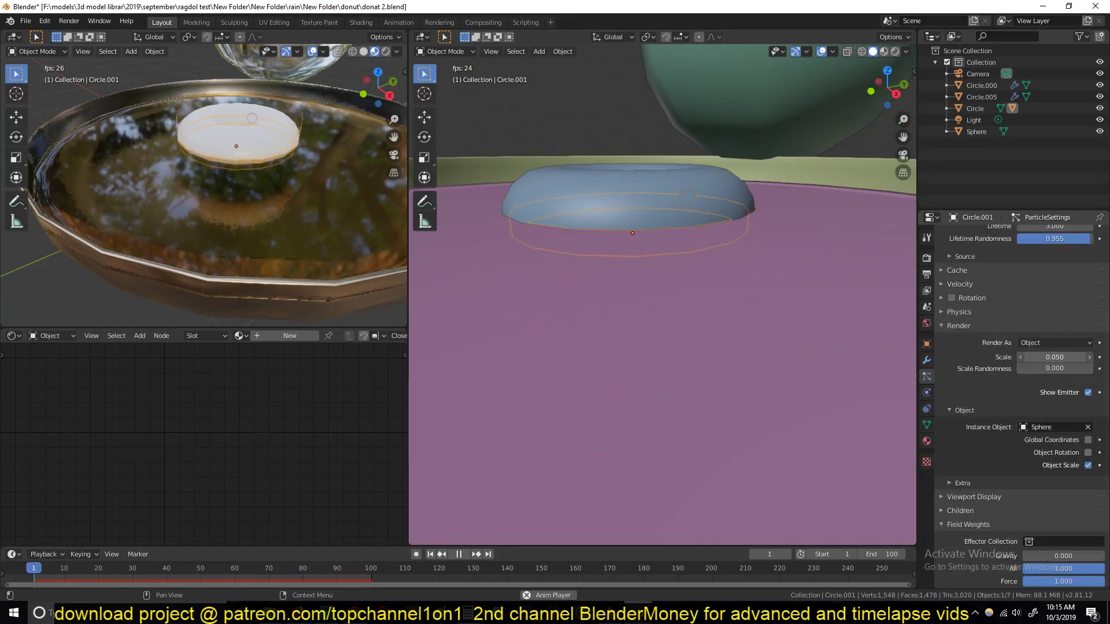
left_click(1021, 358)
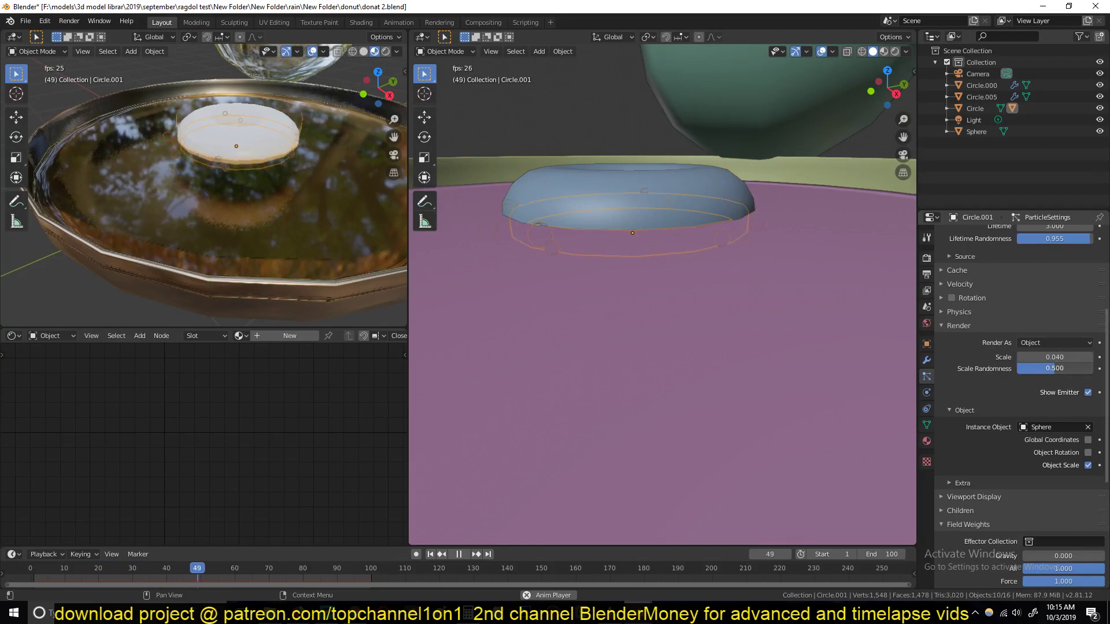
left_click_drag(1054, 357, 1069, 357)
scroll(703, 251, "down", 5)
middle_click_drag(703, 251, 777, 296)
scroll(762, 305, "up", 3)
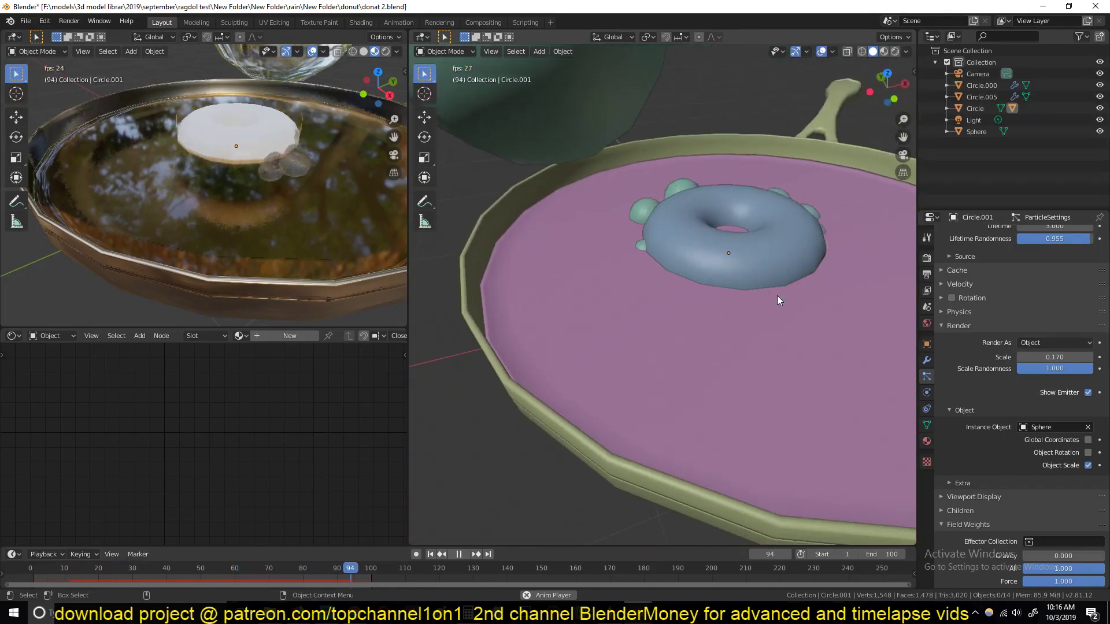
Stop playback, enable auto keying, and key the donut at frame 0, moved 0.0249 m in X, 0.00321 m in Y and 0.0263 m in Z
left_click(740, 256)
middle_click_drag(740, 256, 716, 234)
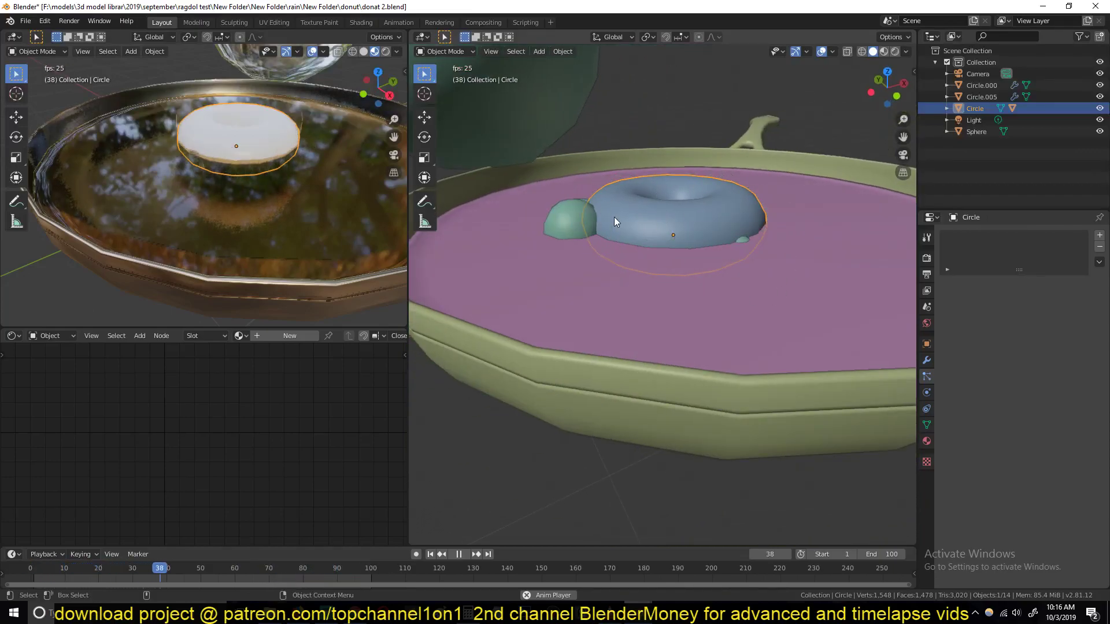
key("Escape")
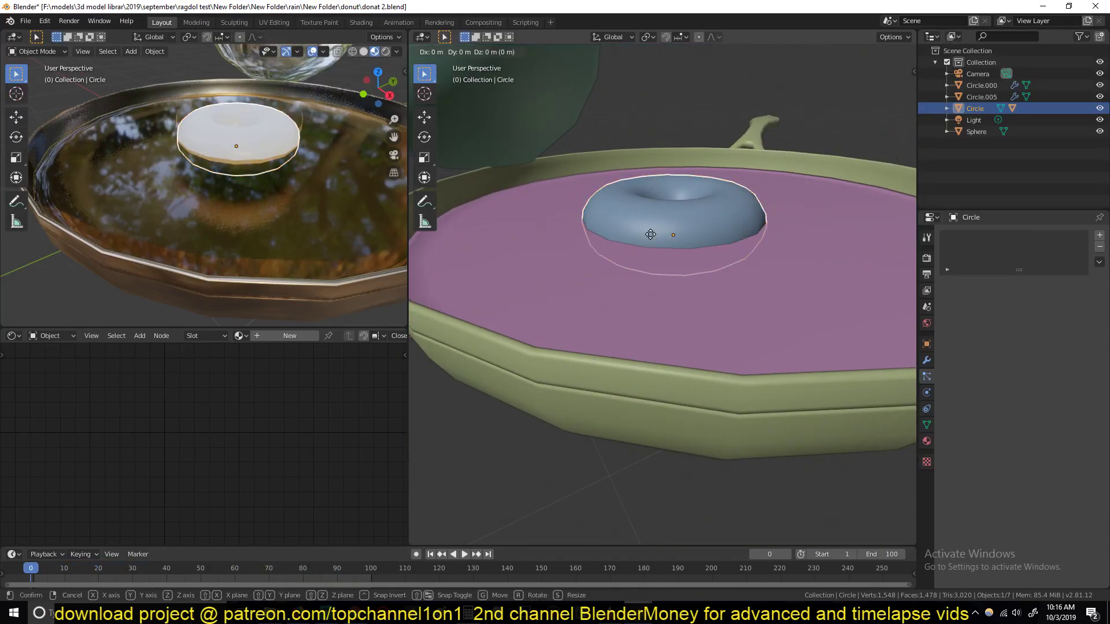
left_click(416, 554)
key("g")
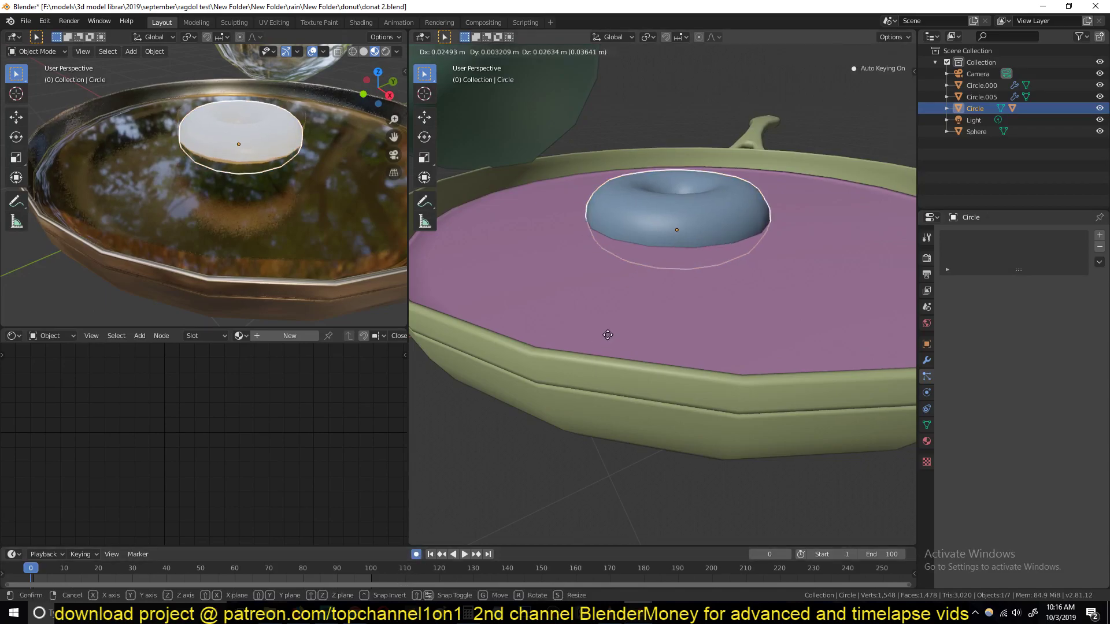
left_click(611, 342)
Go to frame 38 and move the donut toward the pan's near rim to key its second position
left_click_drag(146, 564, 160, 566)
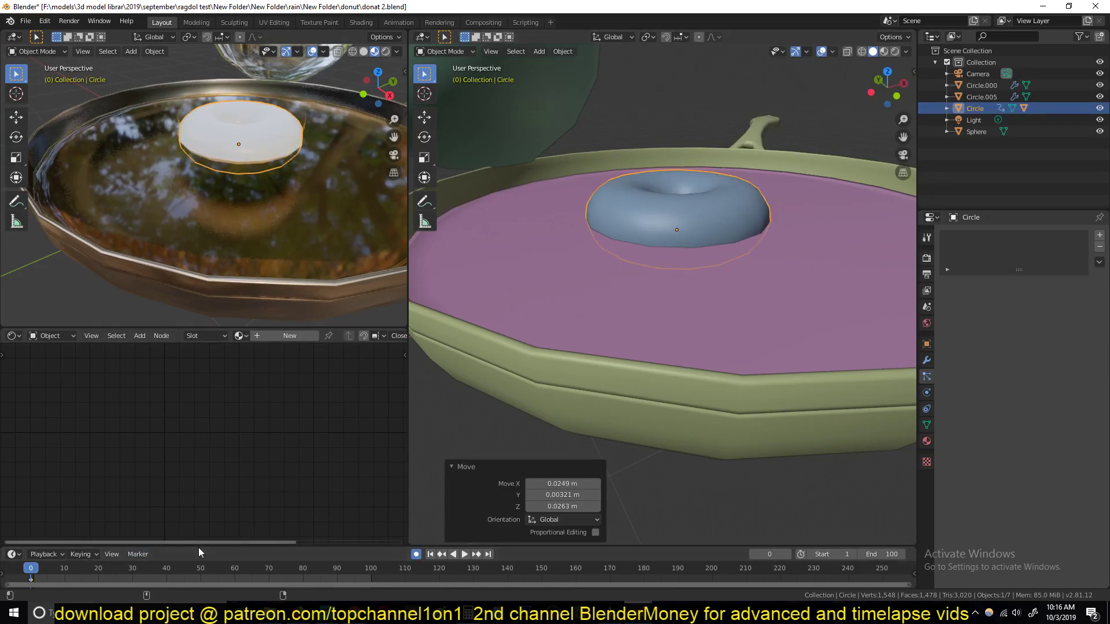
scroll(582, 272, "down", 3)
scroll(668, 252, "up", 2)
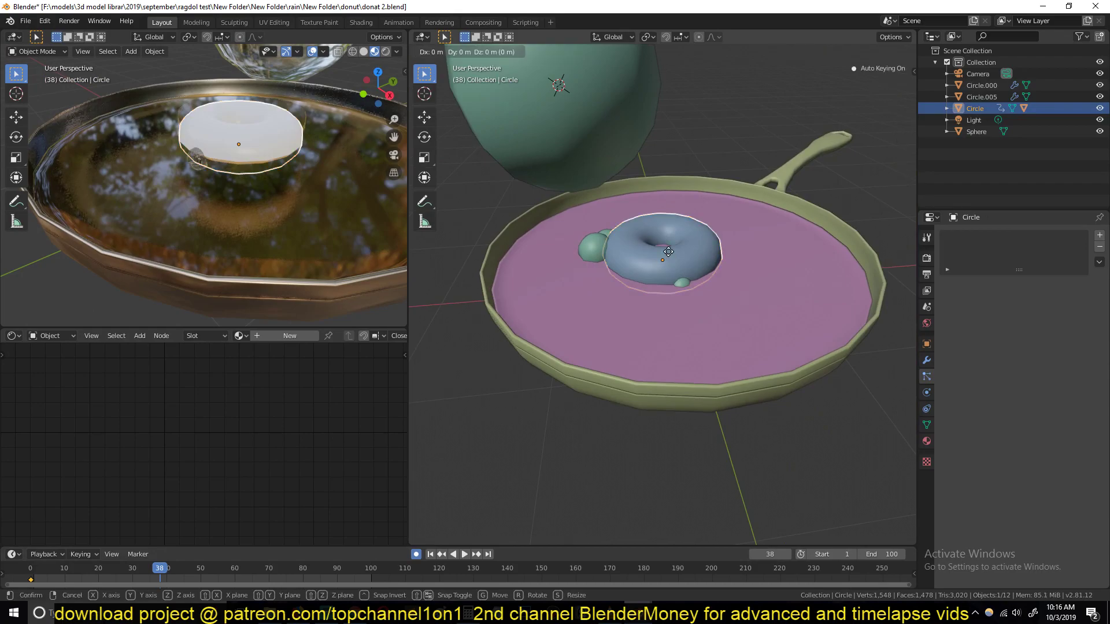
key("g")
left_click(618, 299)
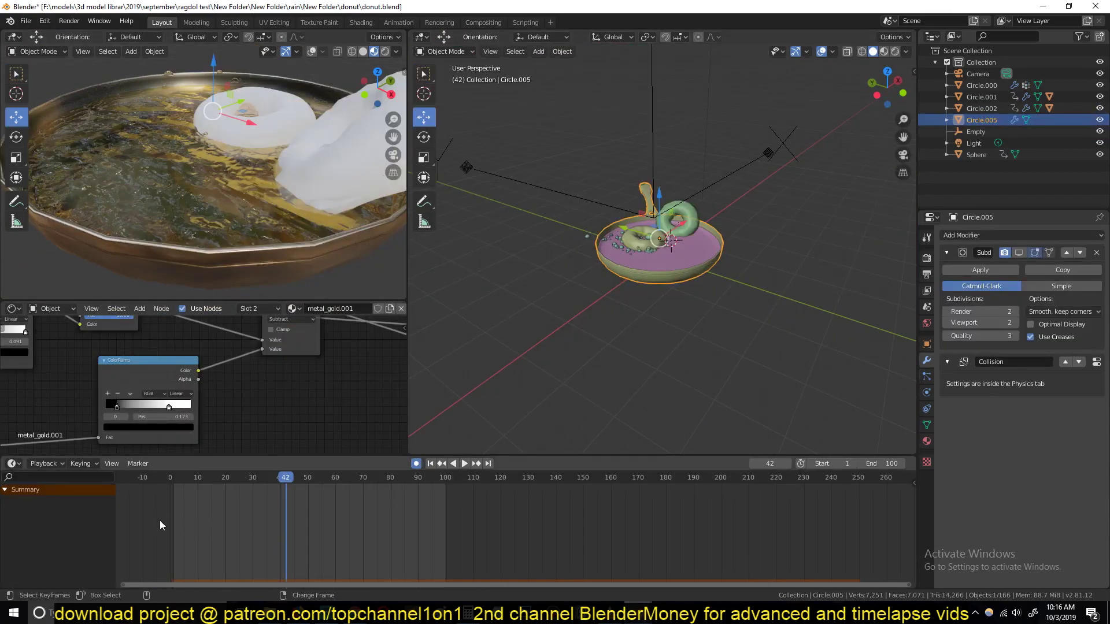
Play the finished two-donut animation in the donut.blend reference file from its start, and return to donat 2.blend
key("shift+Left")
key("space")
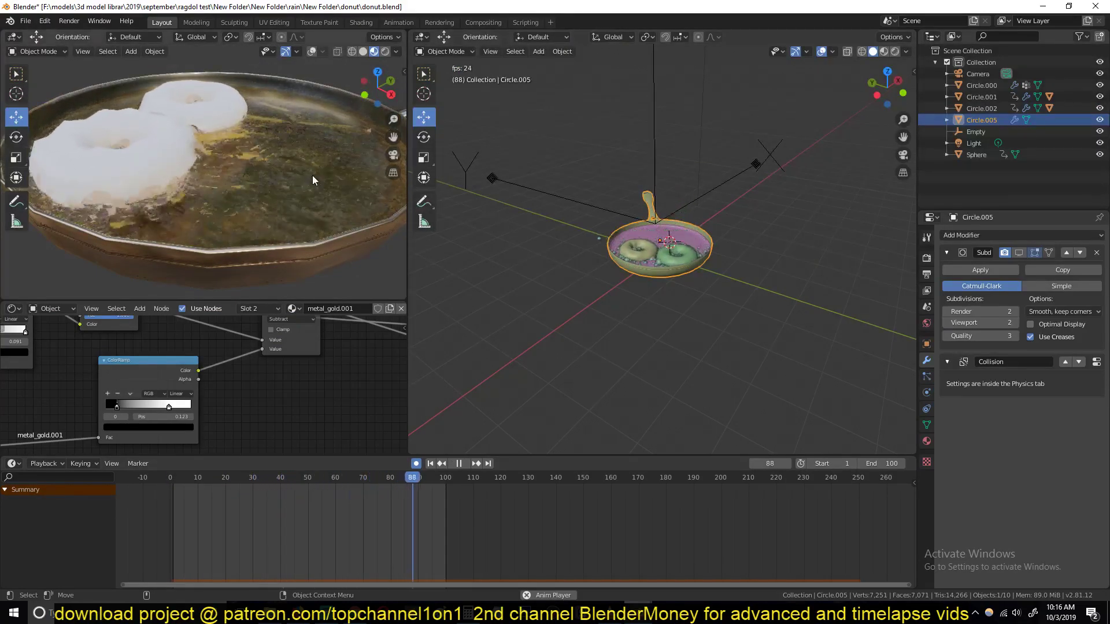
key("space")
mouse_move(646, 604)
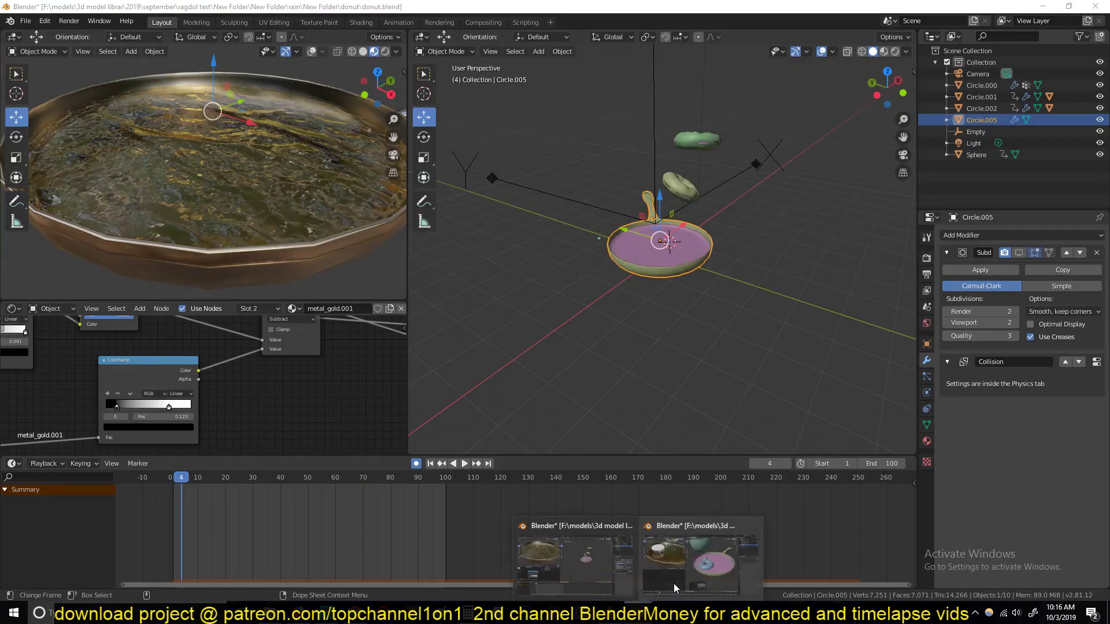
left_click(673, 572)
At frame 81, key the donut farther back in the pan, moving it only in the horizontal plane
left_click(306, 570)
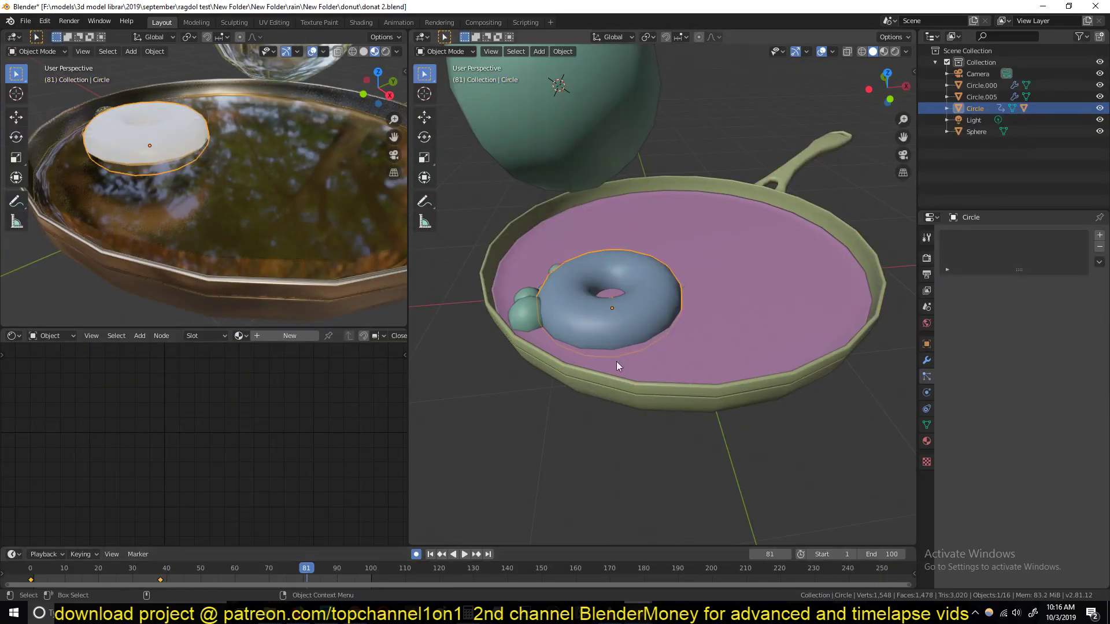
key("g")
key("shift+z")
key("shift+z")
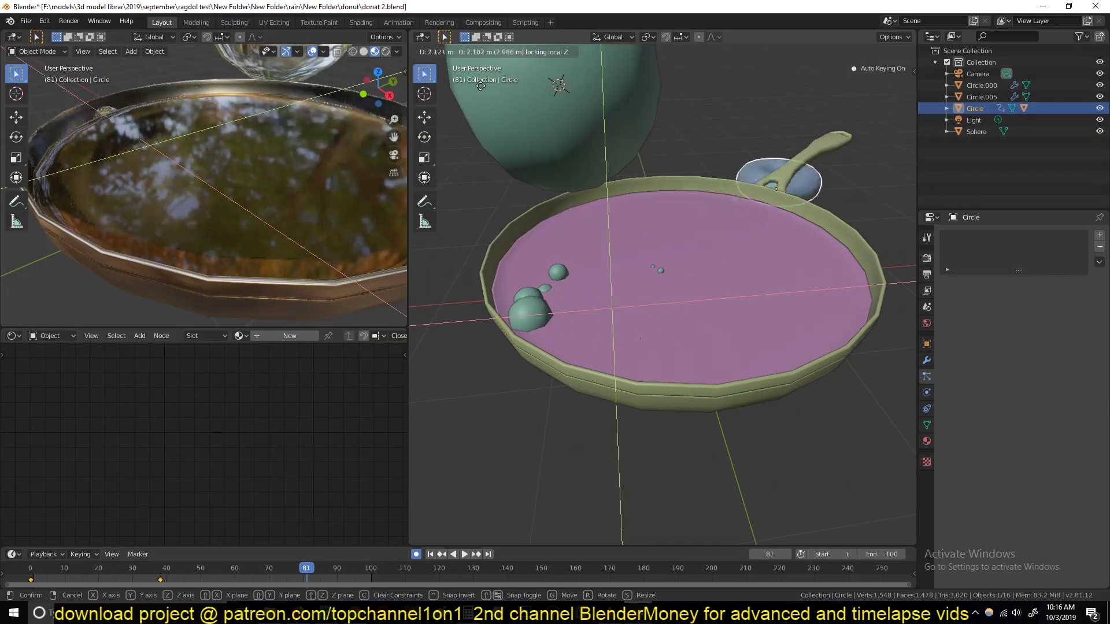
left_click(639, 314)
At frame 97, move the donut 0.252 m in X and -0.448 m in Y with Z locked, and play the animation
left_click(360, 569)
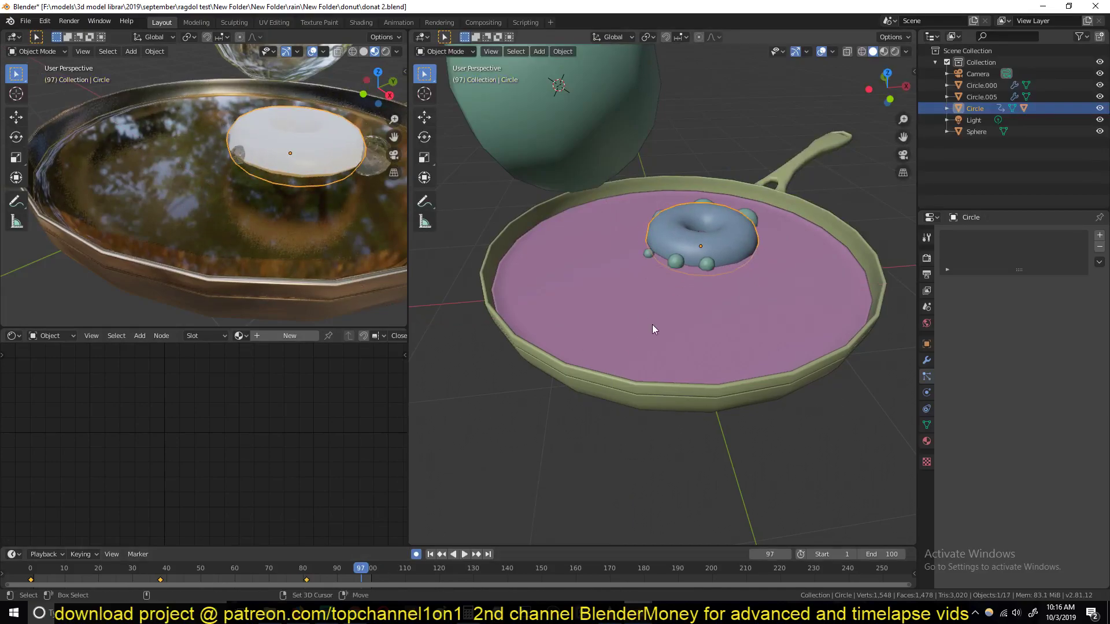
key("g")
key("shift+z")
left_click(777, 292)
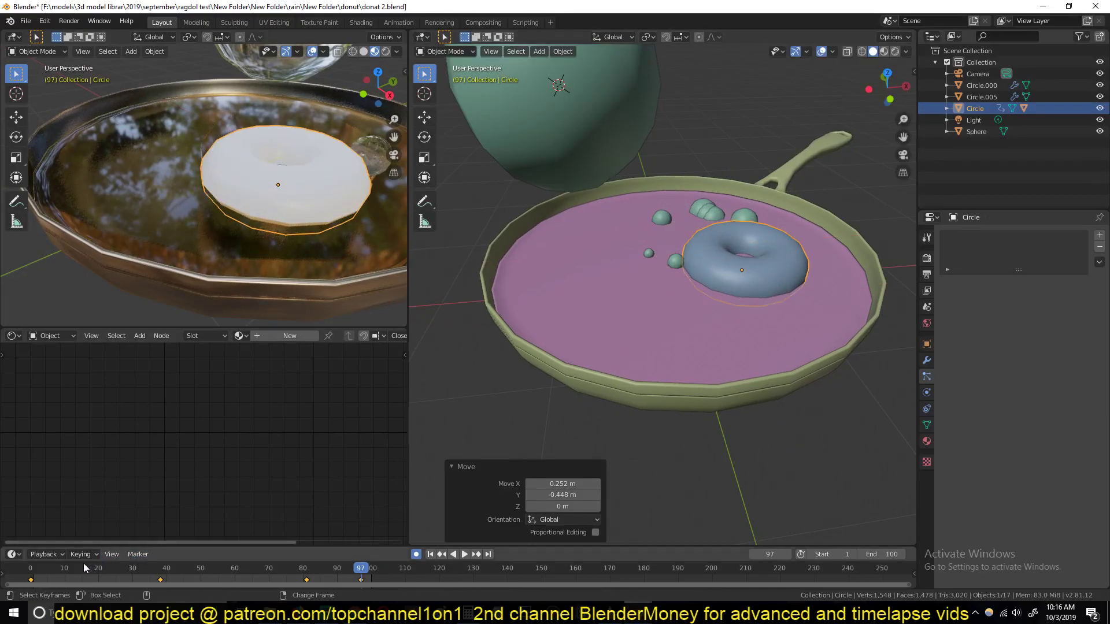
key("space")
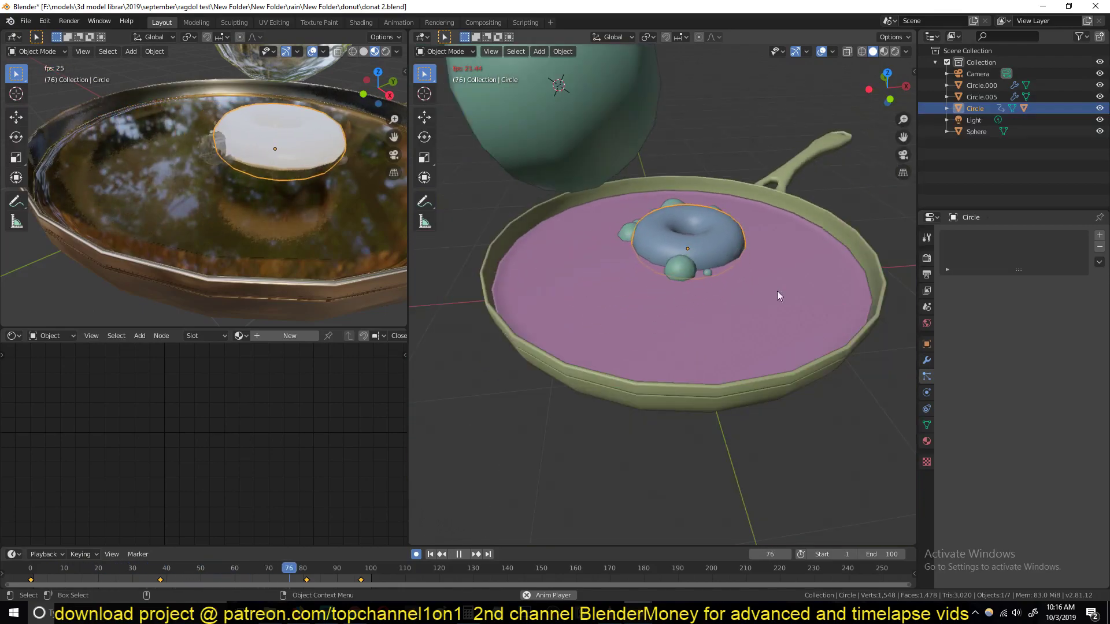
Expand the donut's hierarchy, select its child emitter Circle.001, and set the particle Number to 5000
left_click(947, 109)
left_click(985, 142)
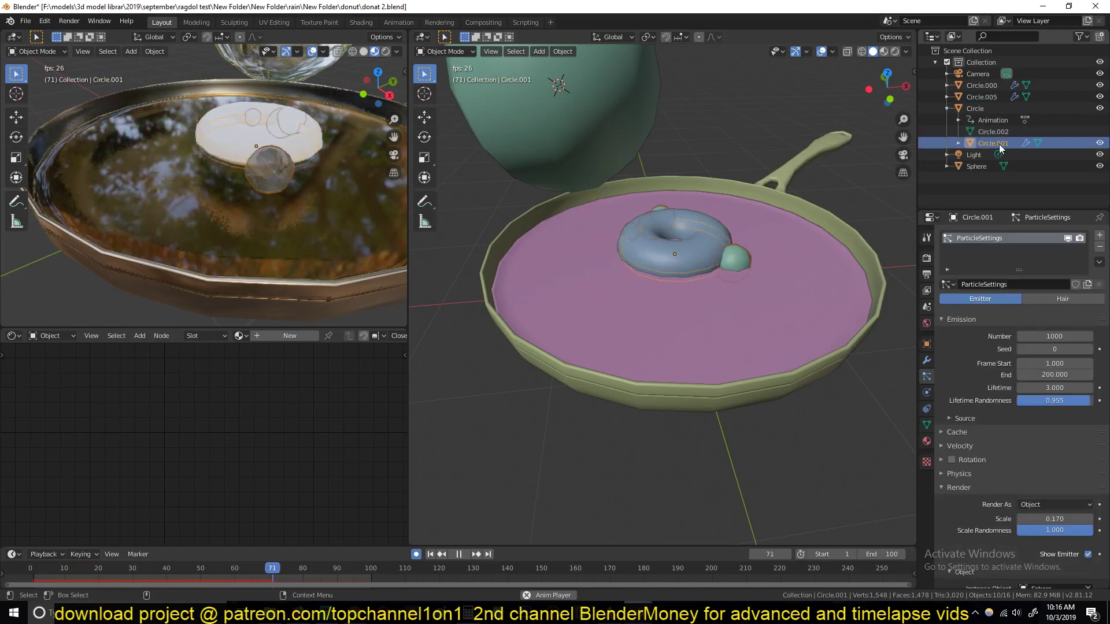
left_click(979, 110)
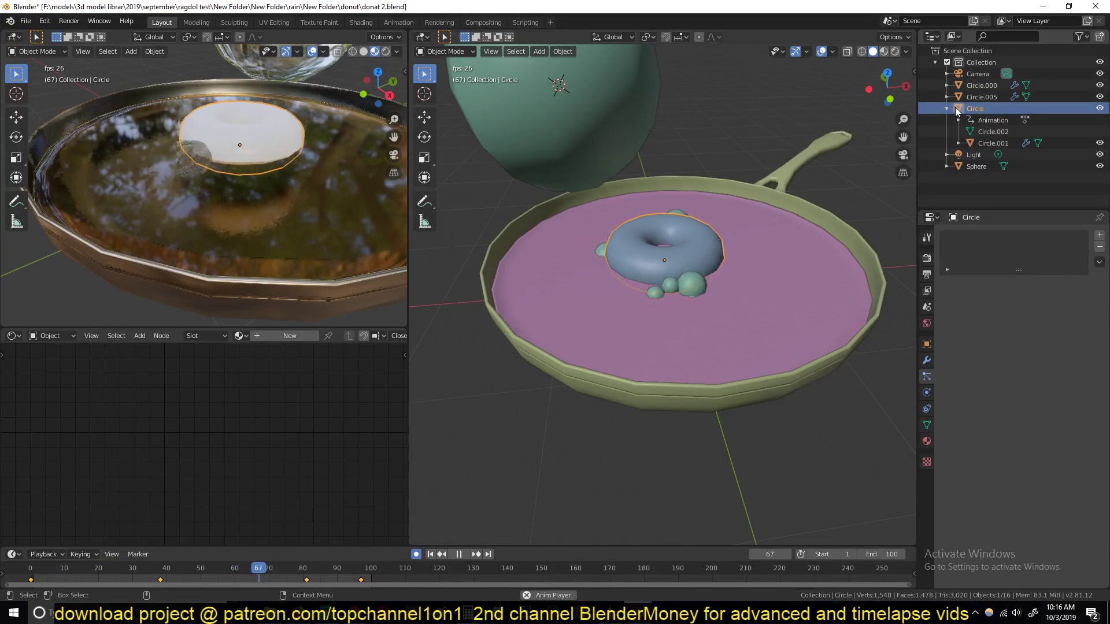
left_click(985, 142)
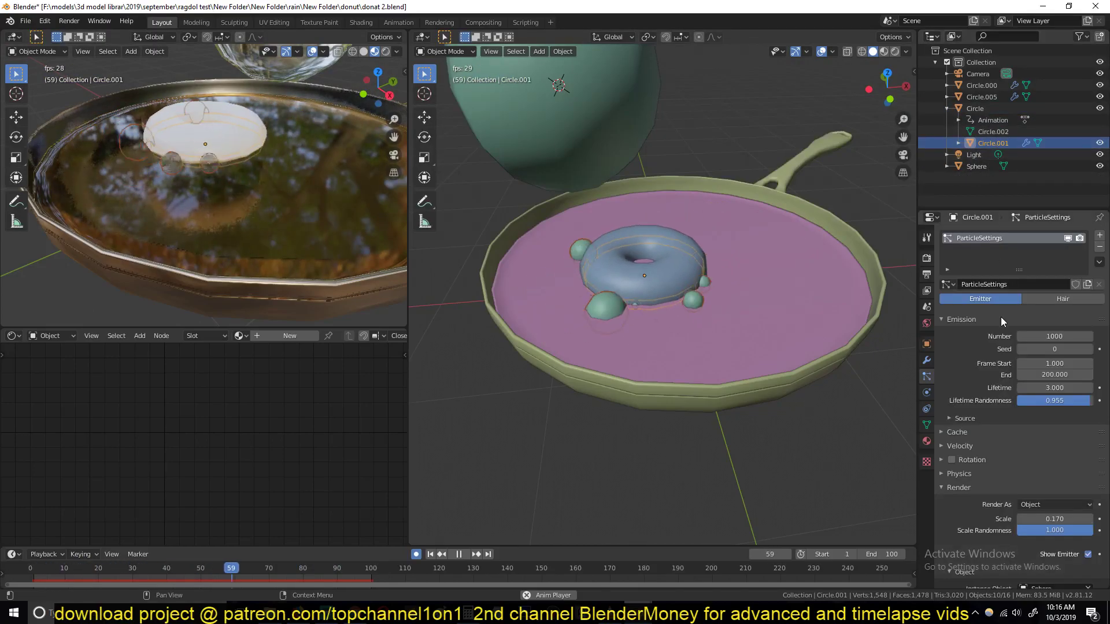
left_click(1023, 335)
type("50")
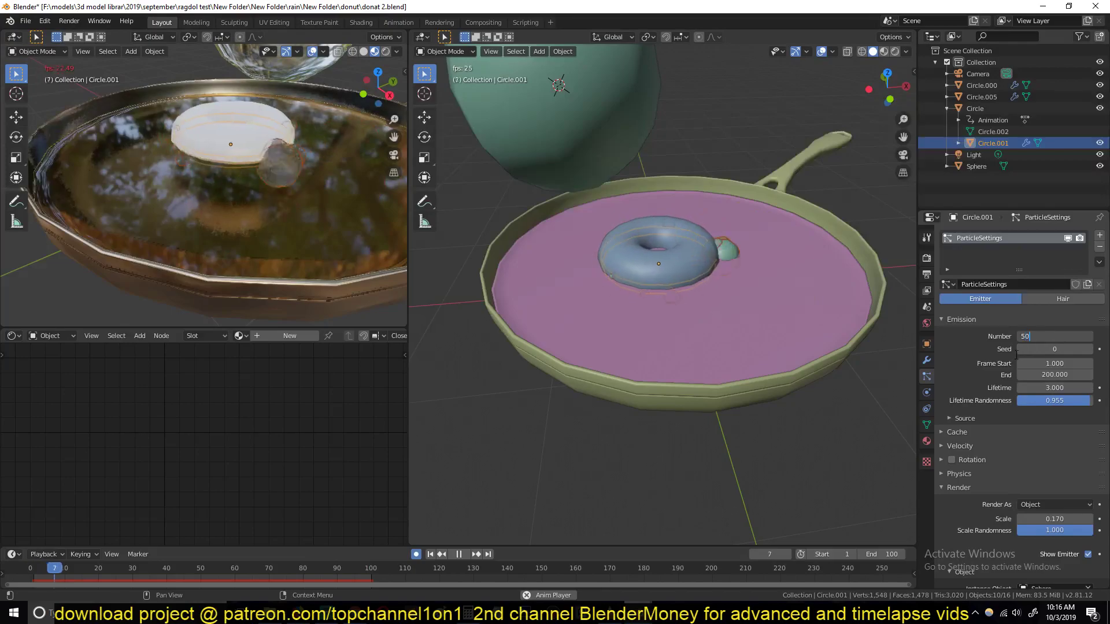
type("00")
key("Return")
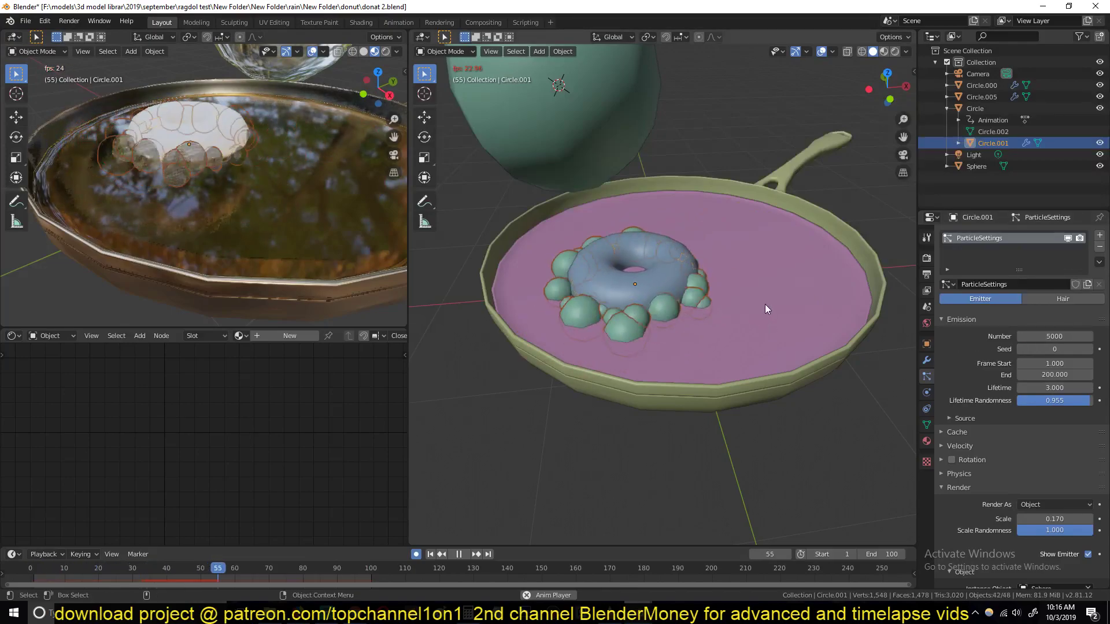
Set the bubble particles' render Scale to 0.090 and Lifetime to 3.200, check them in the material preview, and stop playback
scroll(989, 422, "down", 7)
left_click_drag(1054, 357, 1022, 357)
scroll(1042, 283, "up", 5)
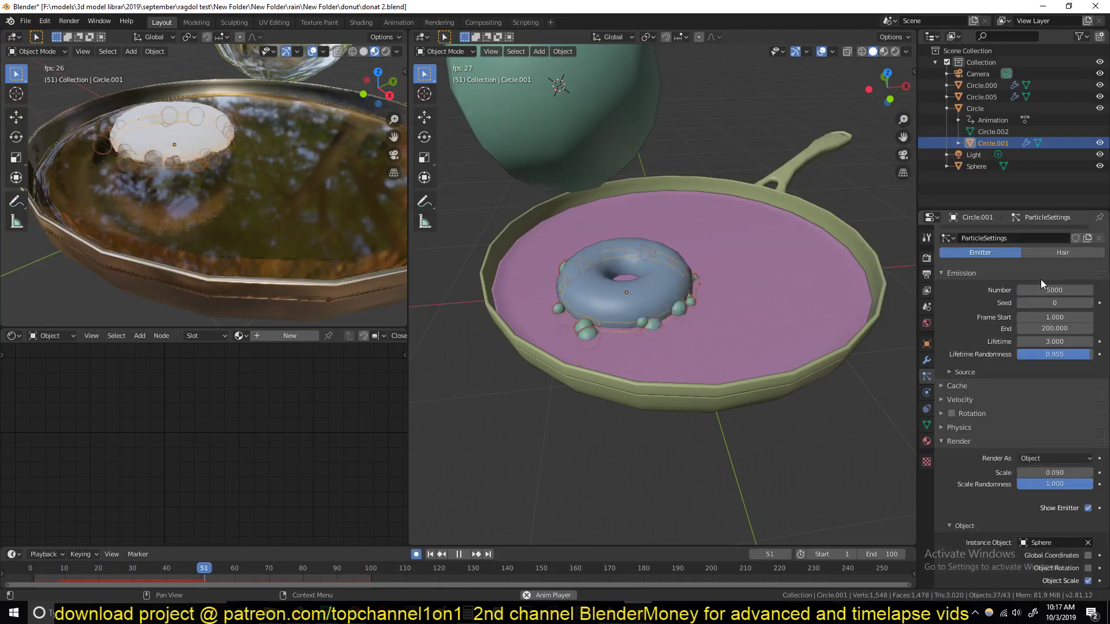
left_click(1090, 342)
left_click(1091, 341)
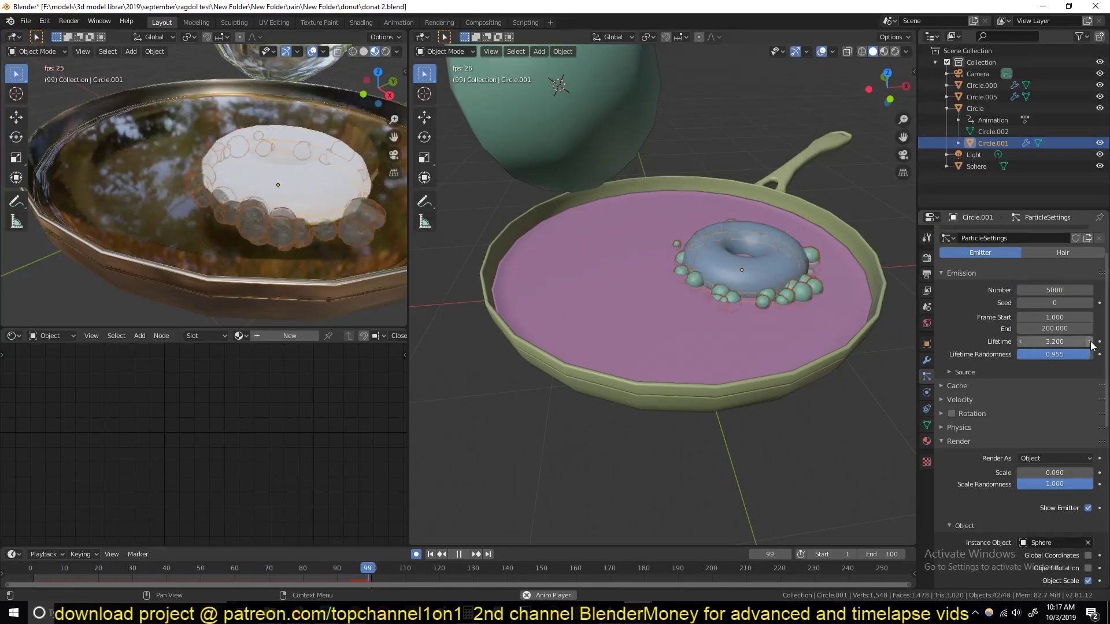
left_click(265, 174)
mouse_move(264, 174)
middle_mouse_down()
mouse_move(280, 211)
mouse_move(304, 196)
mouse_move(266, 189)
middle_mouse_up()
key("space")
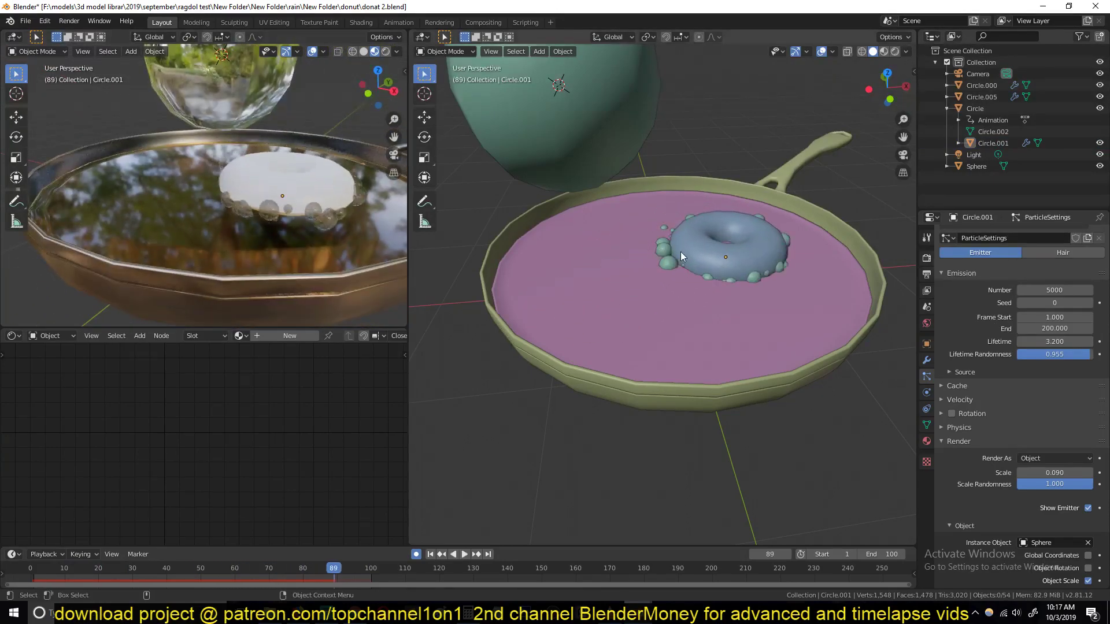
Scale the bubble source sphere to 0.399 and move it -1.24 m in X, -1.34 m in Y and -1.97 m in Z, beside the pan
left_click(598, 106)
key("s")
left_click(619, 91)
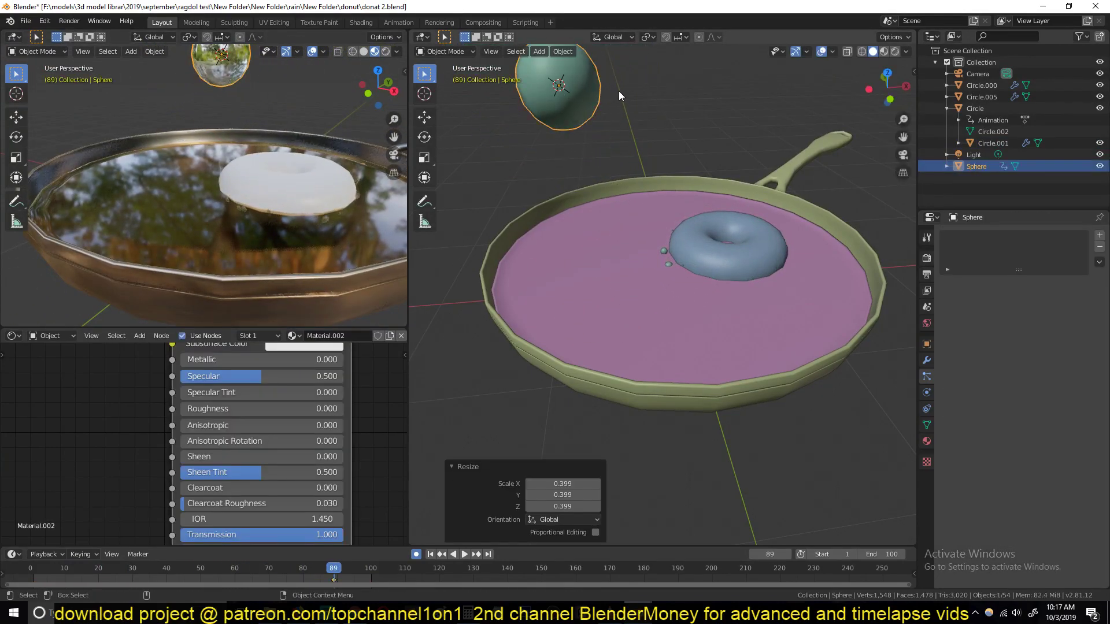
key("g")
left_click(489, 354)
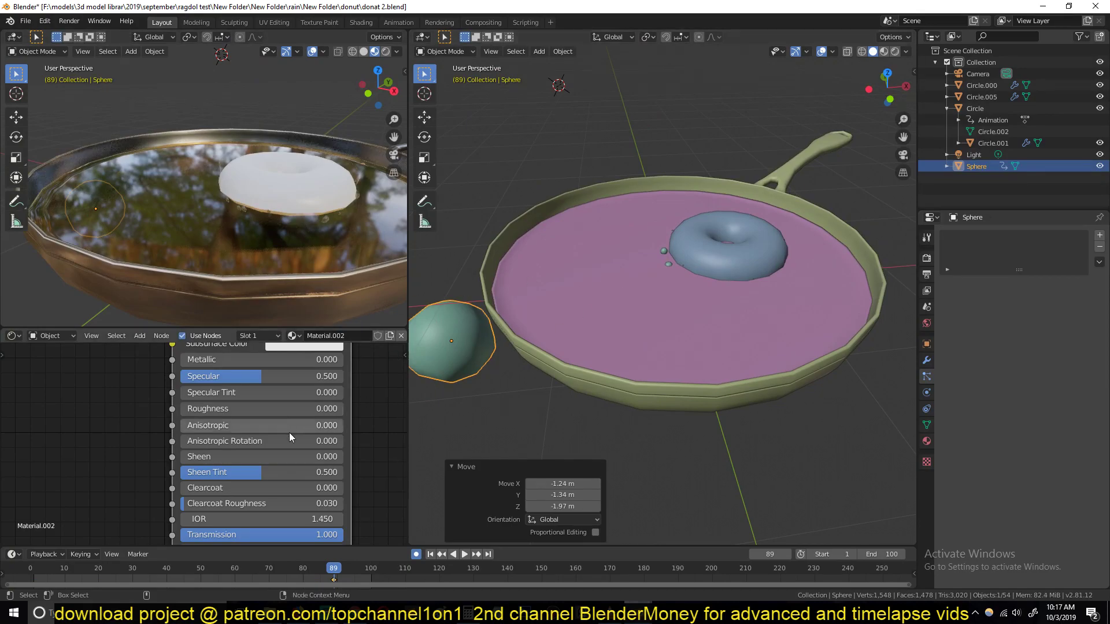
Play on to frame 10 and scale the bubble source sphere up by 1.402
scroll(289, 432, "up", 2)
scroll(359, 469, "down", 3)
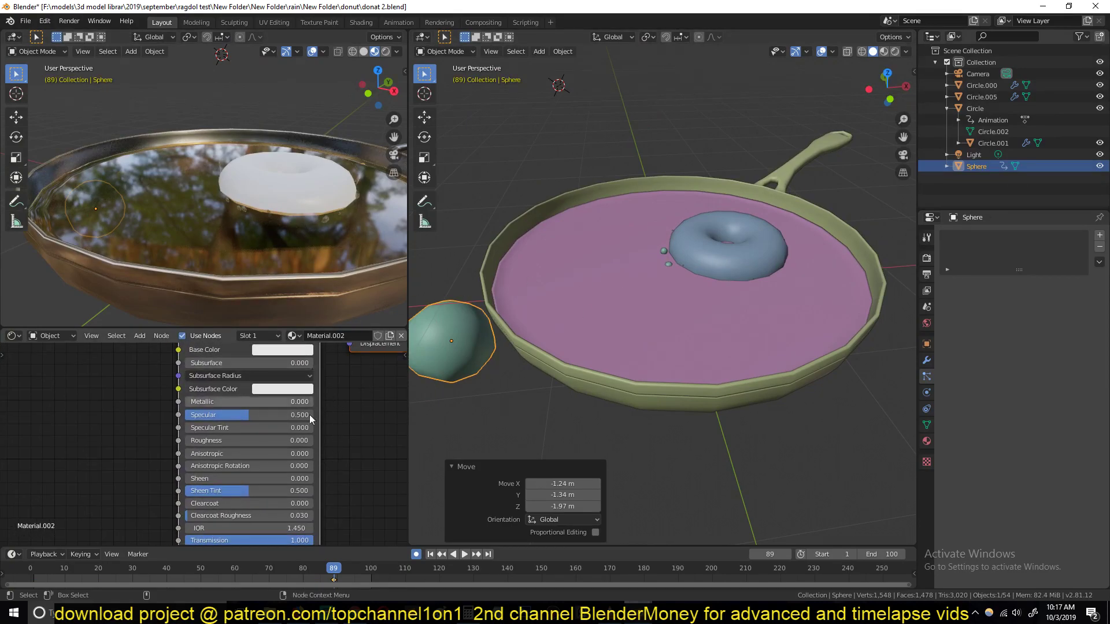
key("space")
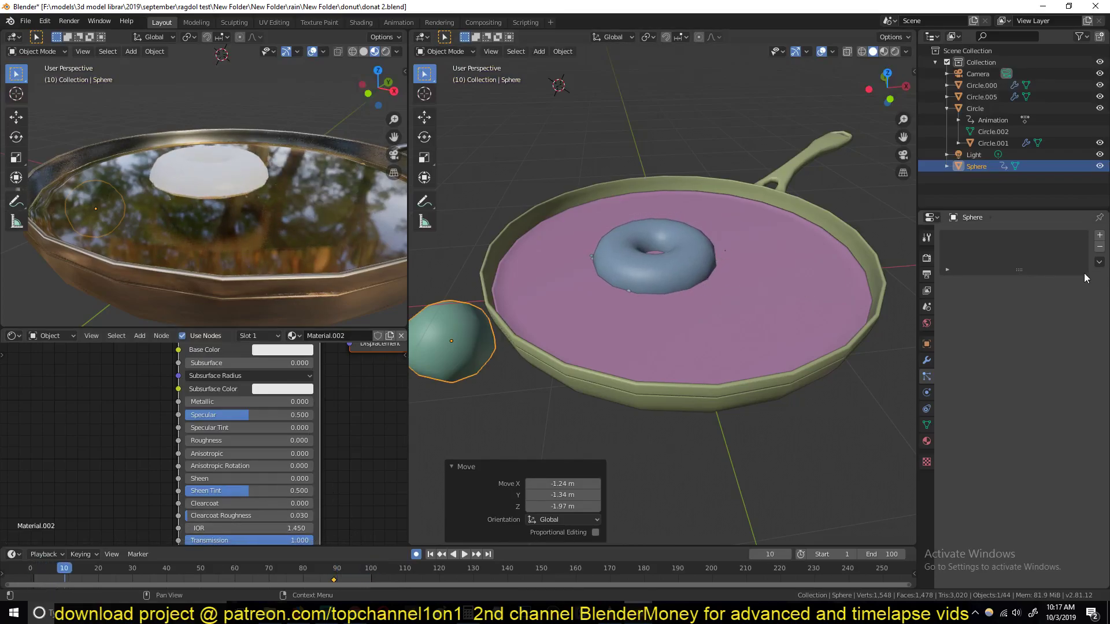
key("s")
left_click(549, 405)
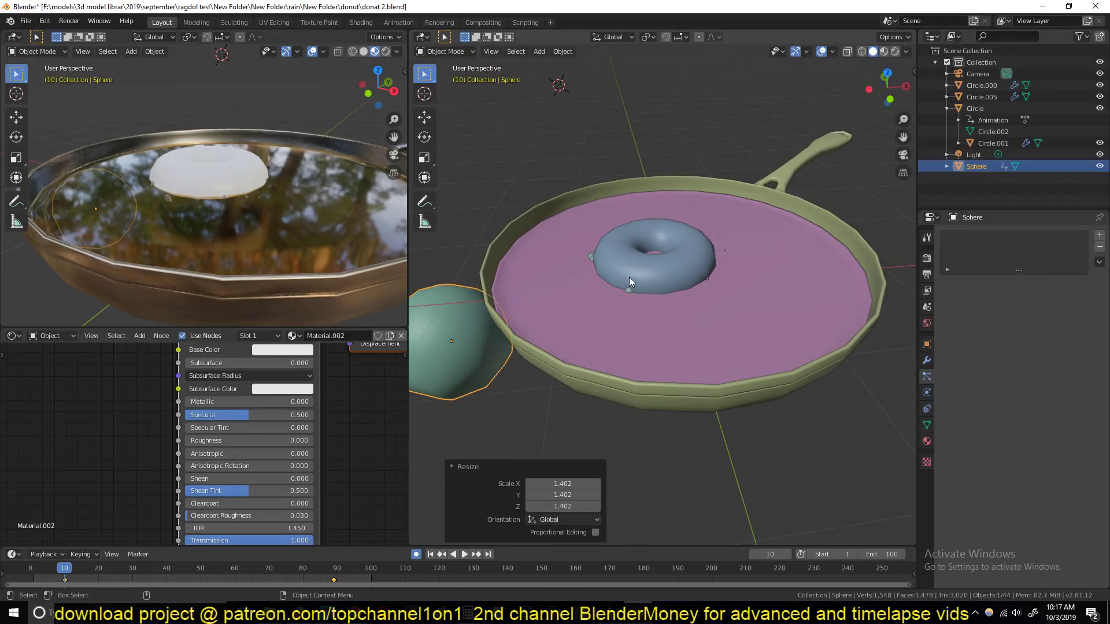
Select the emitter Circle.001, set its particle render Scale to 0.220, and play the animation
left_click(999, 144)
scroll(1028, 473, "down", 3)
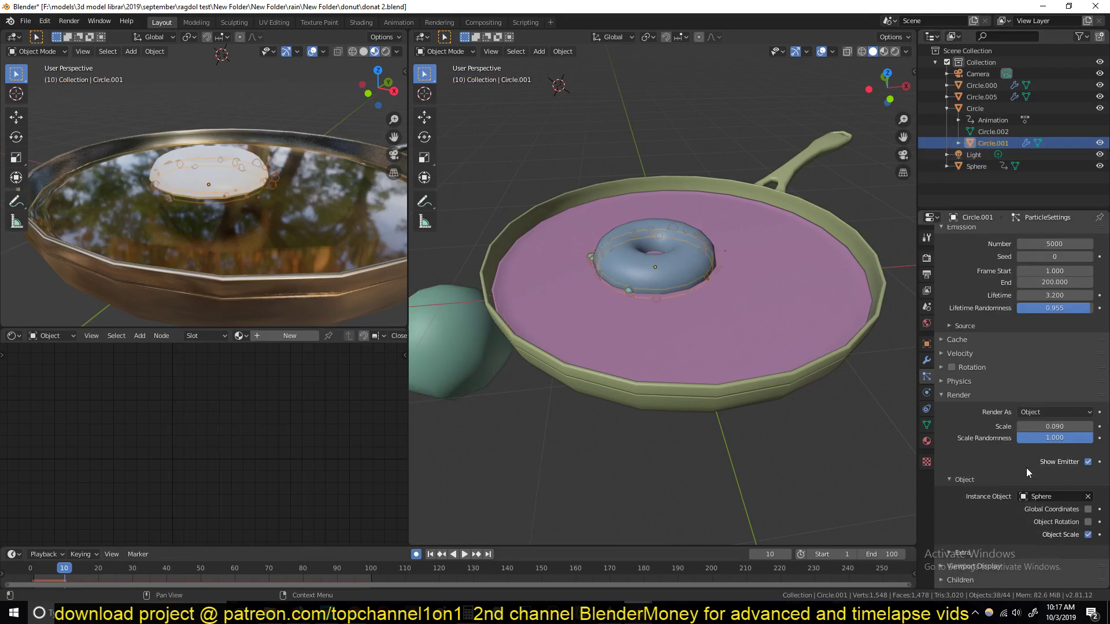
key("alt+a")
key("space")
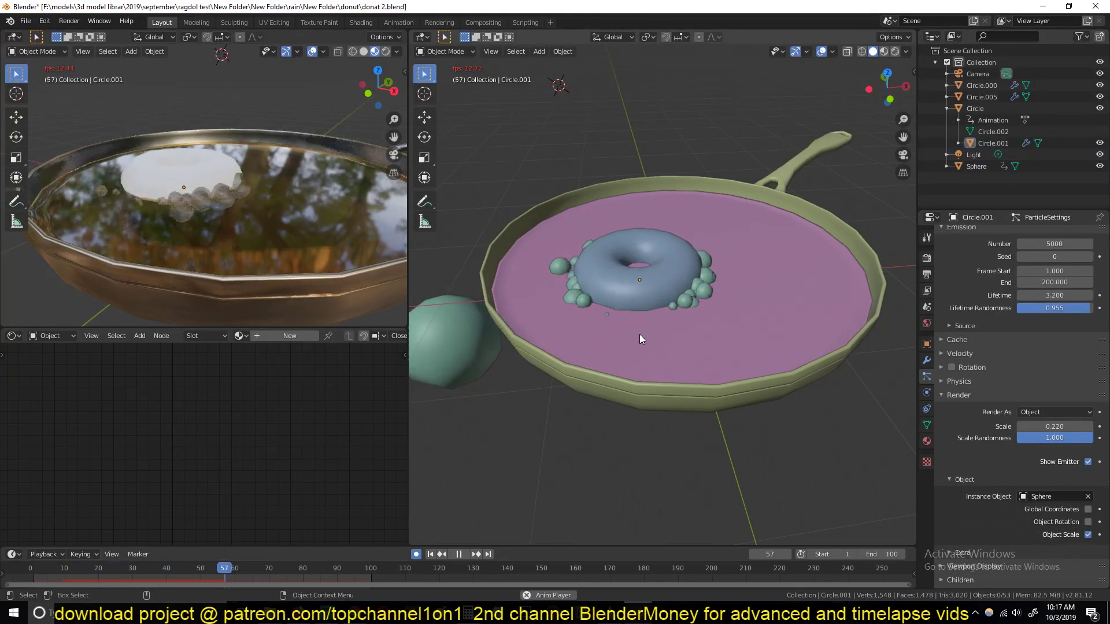
Set the bubble particles' Lifetime to 6.200, playing the animation to judge the effect
key("space")
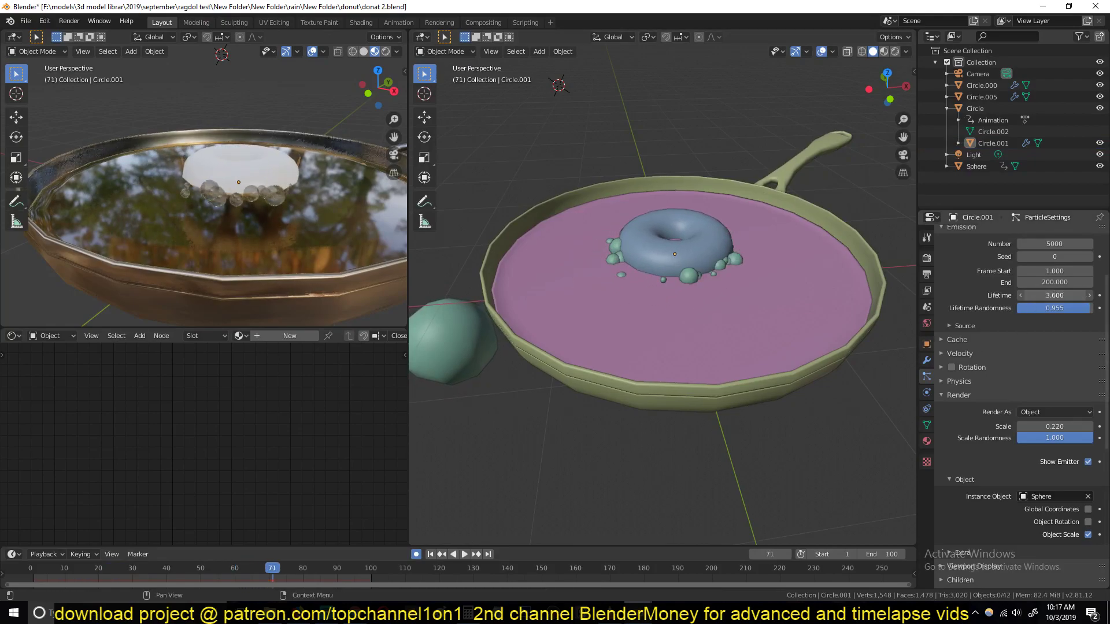
left_click(1089, 296)
key("space")
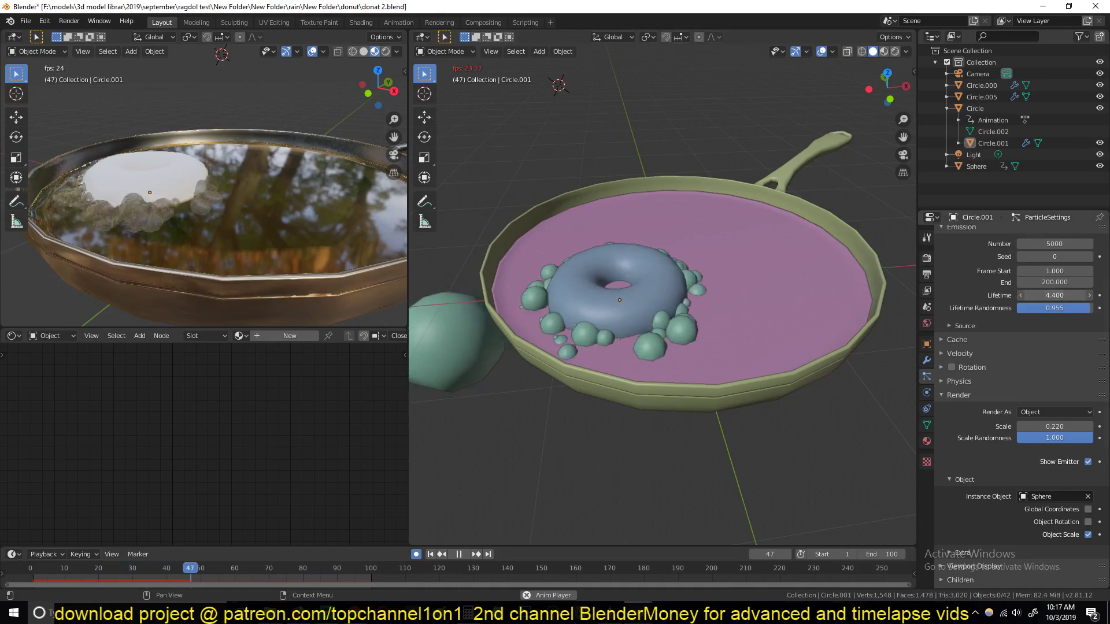
left_click_drag(1051, 296, 1102, 296)
key("space")
Select the emitter band Circle.001 and open its mesh for editing in wireframe shading
middle_click_drag(751, 320, 826, 276)
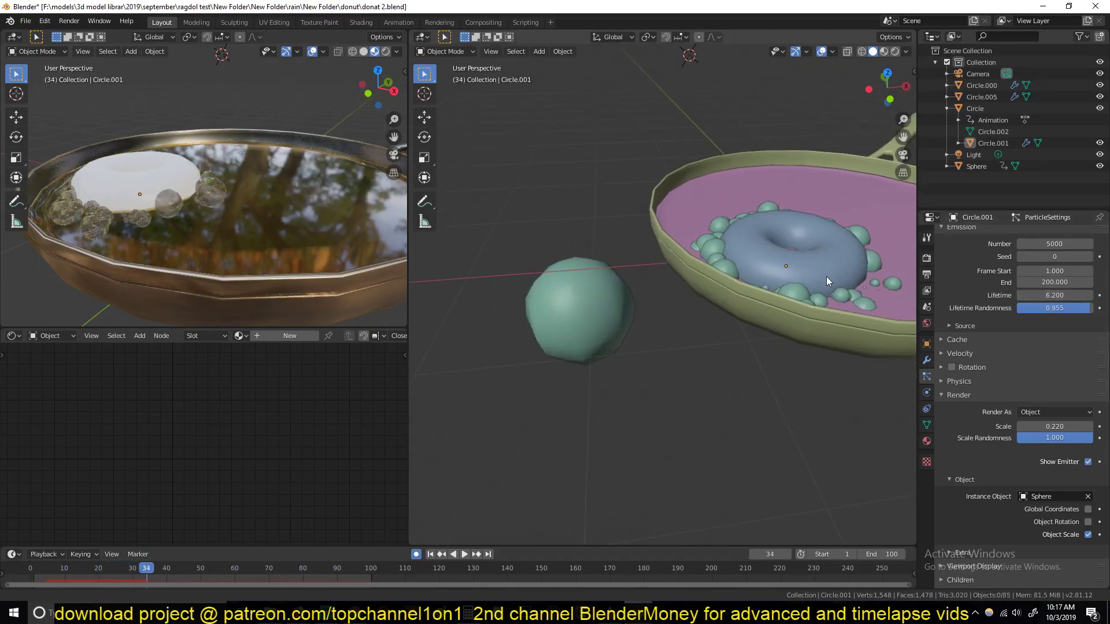
scroll(823, 279, "up", 3)
key("KP_Decimal")
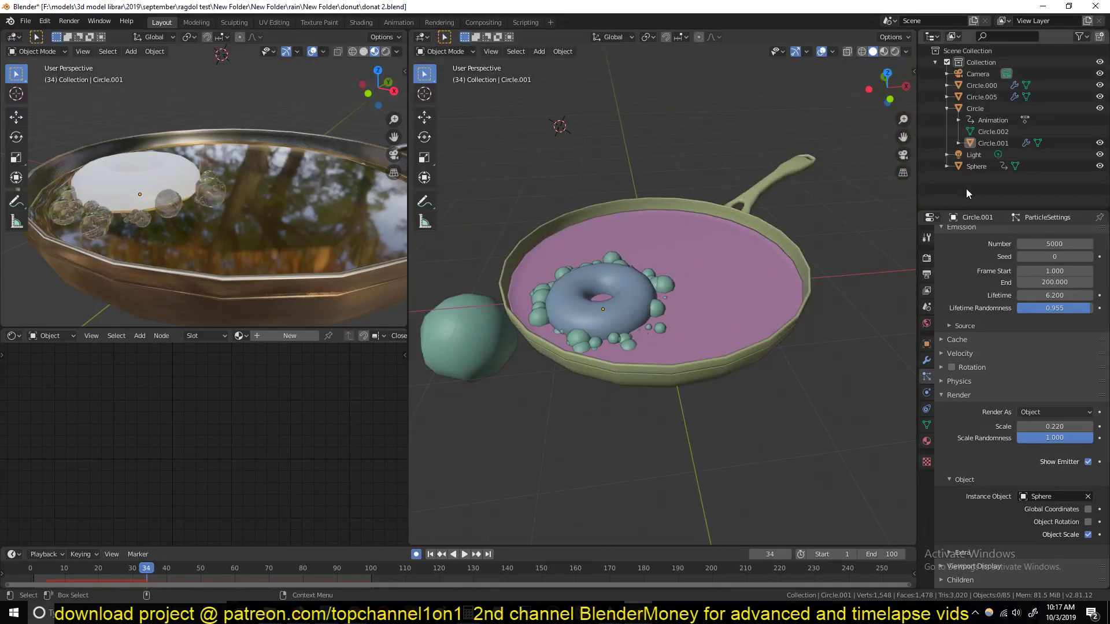
left_click(981, 145)
key("Tab")
middle_click_drag(636, 338, 660, 302)
key("z")
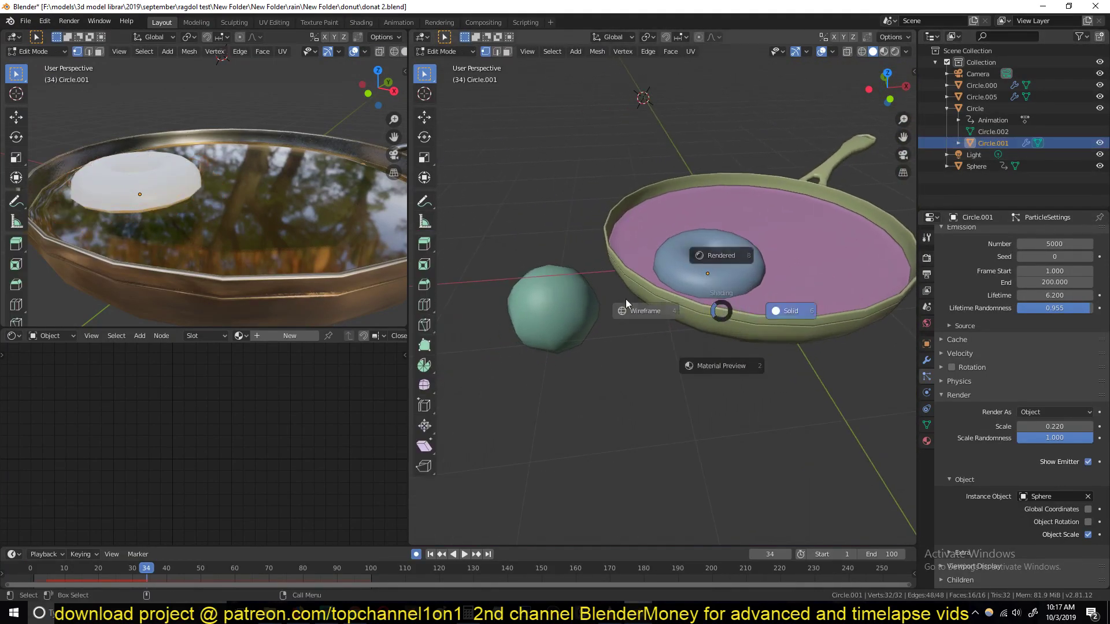
left_click(660, 302)
scroll(758, 280, "up", 3)
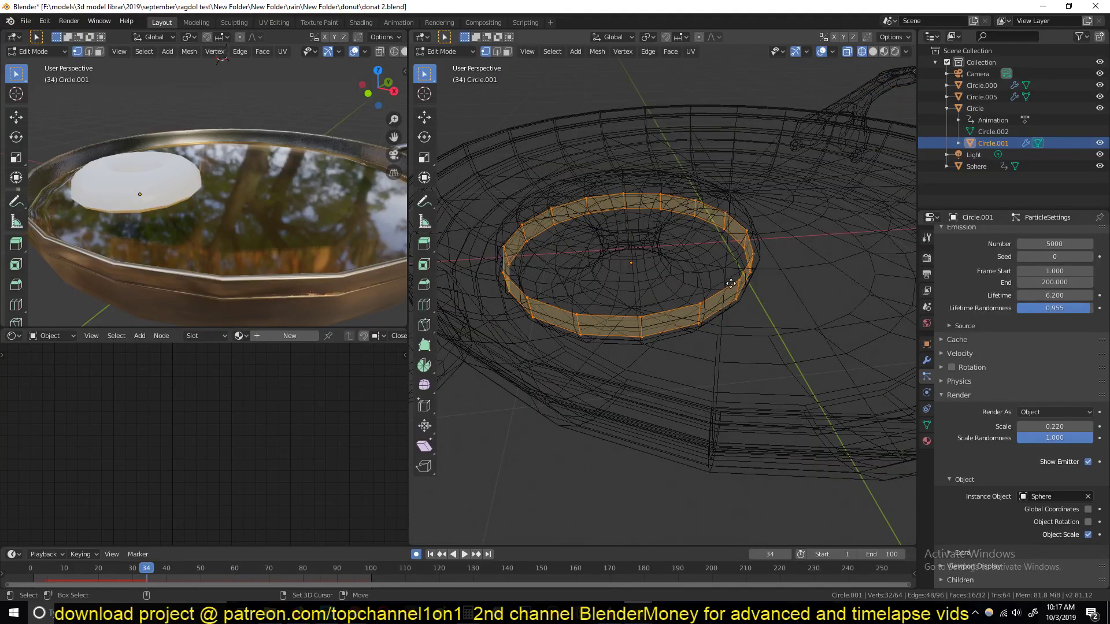
Duplicate the emitter band in place, scale the copy to 0.267 in X and Y only, and check it against the donut hole
key("shift+d")
right_click(791, 286)
key("s")
key("shift+z")
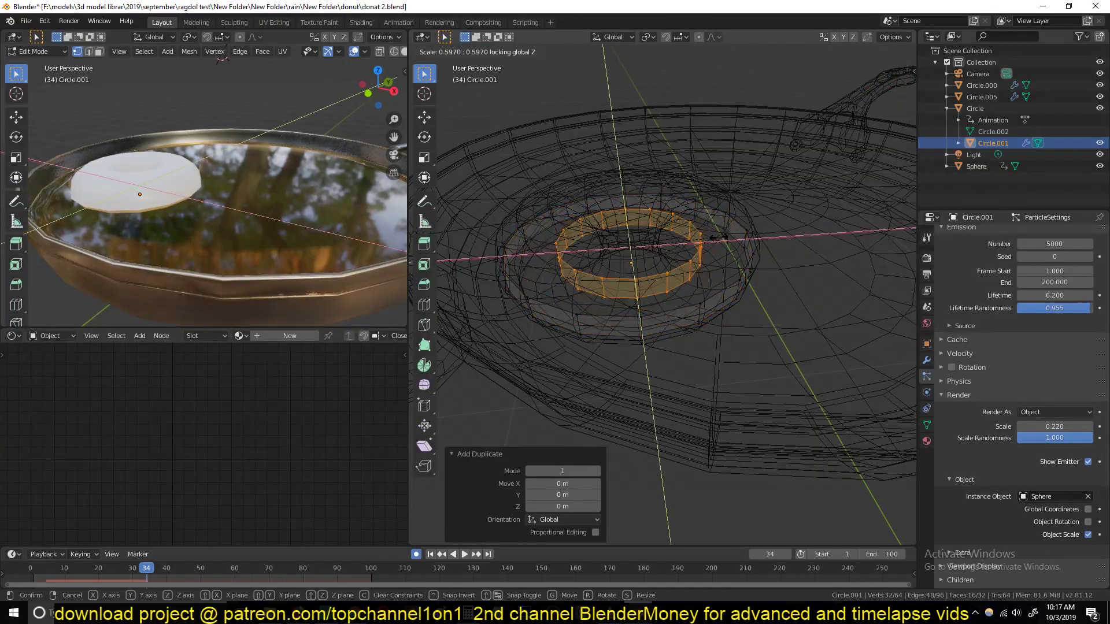
left_click(664, 241)
key("shift+z")
middle_click_drag(664, 241, 708, 361)
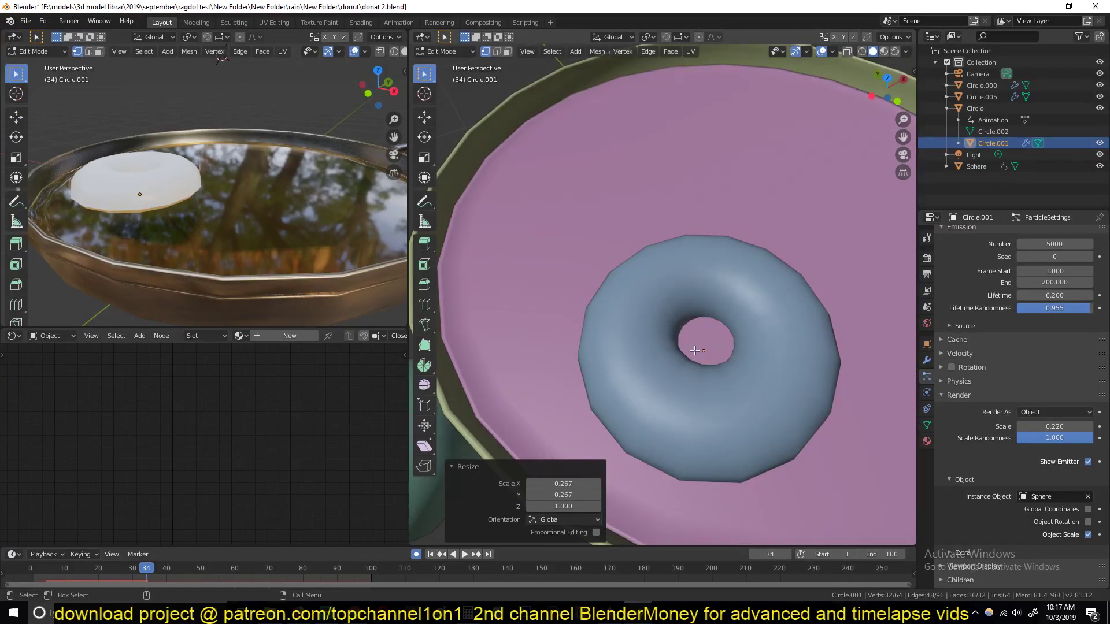
Leave mesh editing and play the animation to check how the inner ring emits bubbles
key("Tab")
key("space")
mouse_move(709, 347)
middle_mouse_down()
mouse_move(696, 320)
mouse_move(709, 355)
middle_mouse_up()
key("space")
Recalculate the normals of the inner ring in wireframe shading and return to solid shading
key("shift+z")
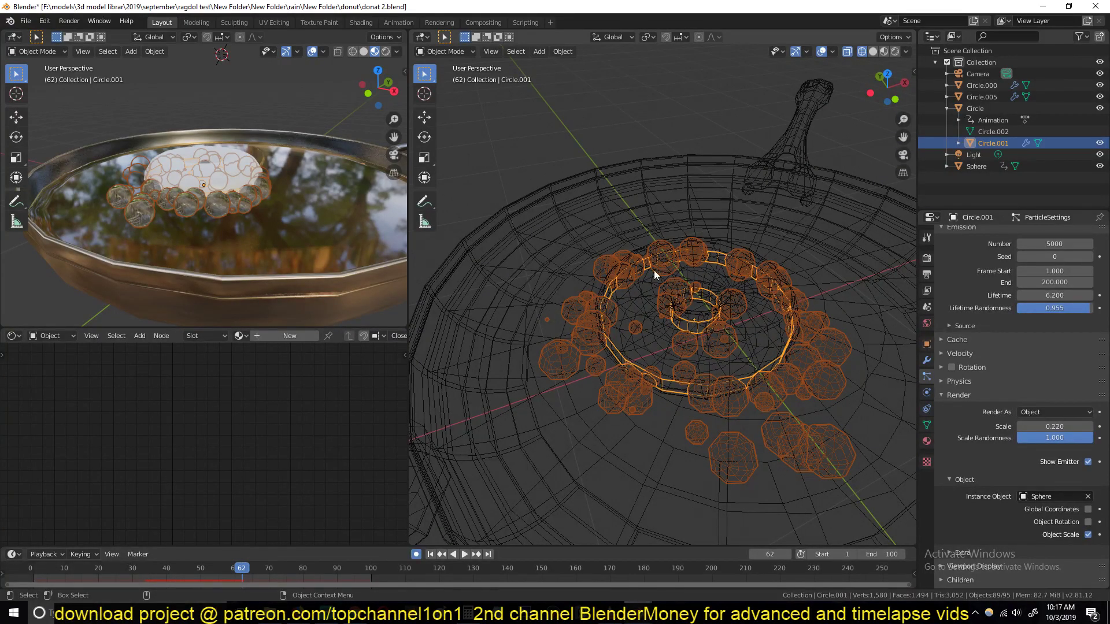
key("Tab")
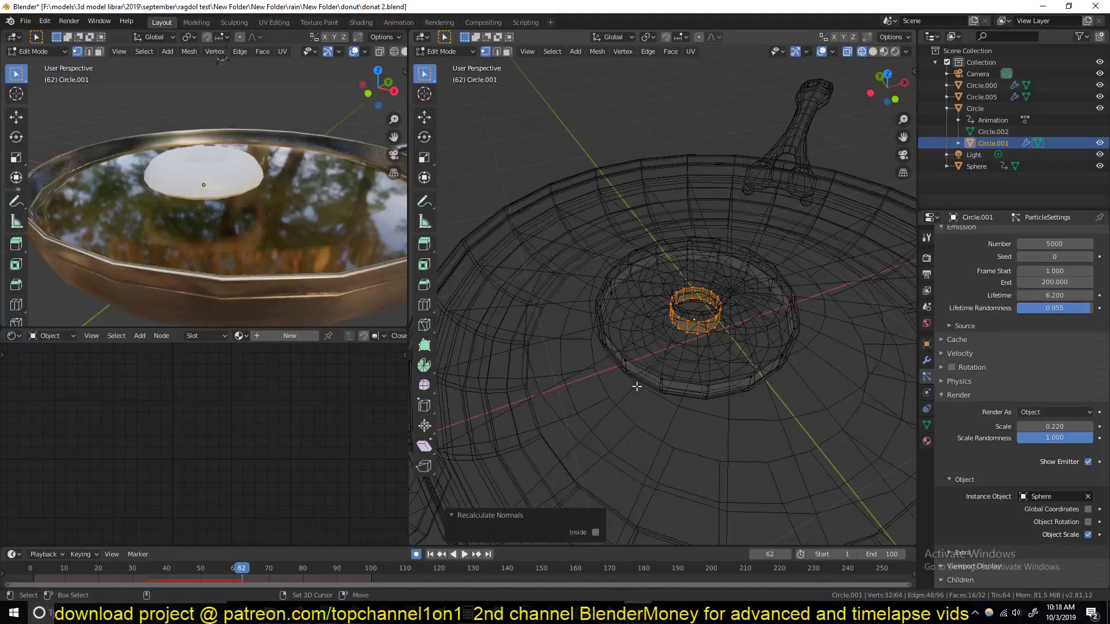
key("Tab")
key("z")
left_click(786, 357)
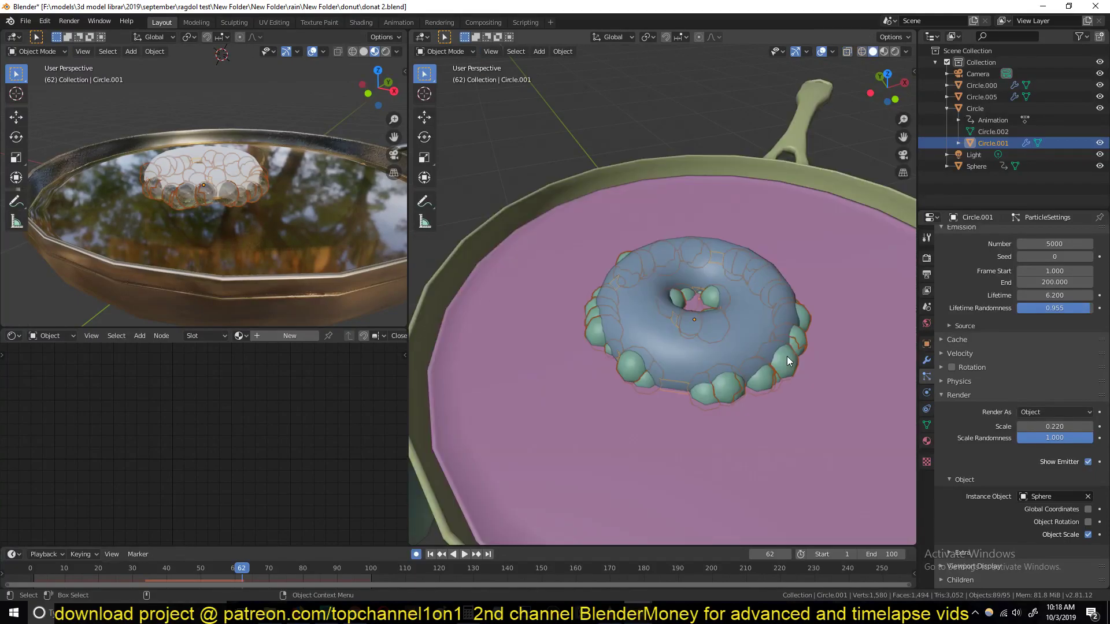
Play to frame 19, select the donut, and slim its mesh with Shrink/Fatten, starting with a 0.0153 m offset
key("space")
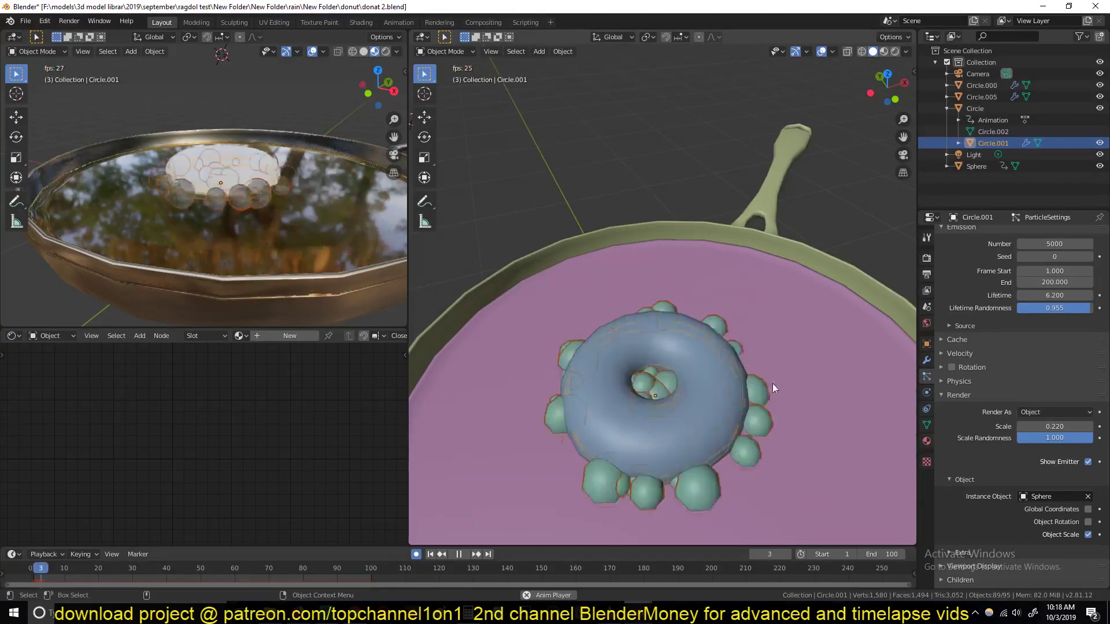
left_click(671, 407)
key("space")
key("KP_Decimal")
key("Tab")
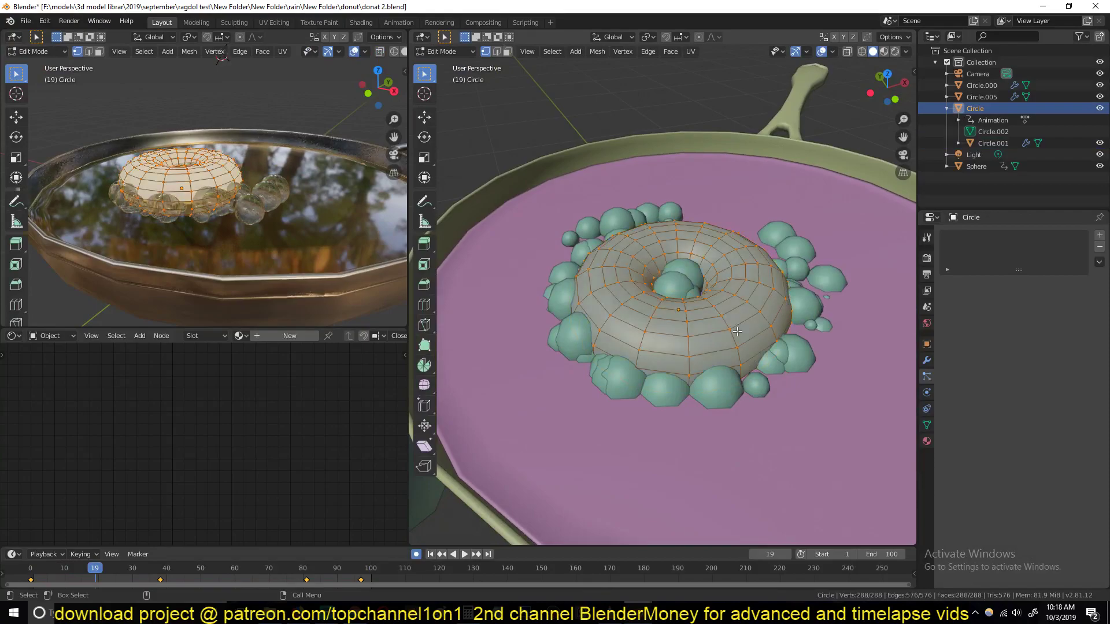
key("alt+s")
left_click(756, 317)
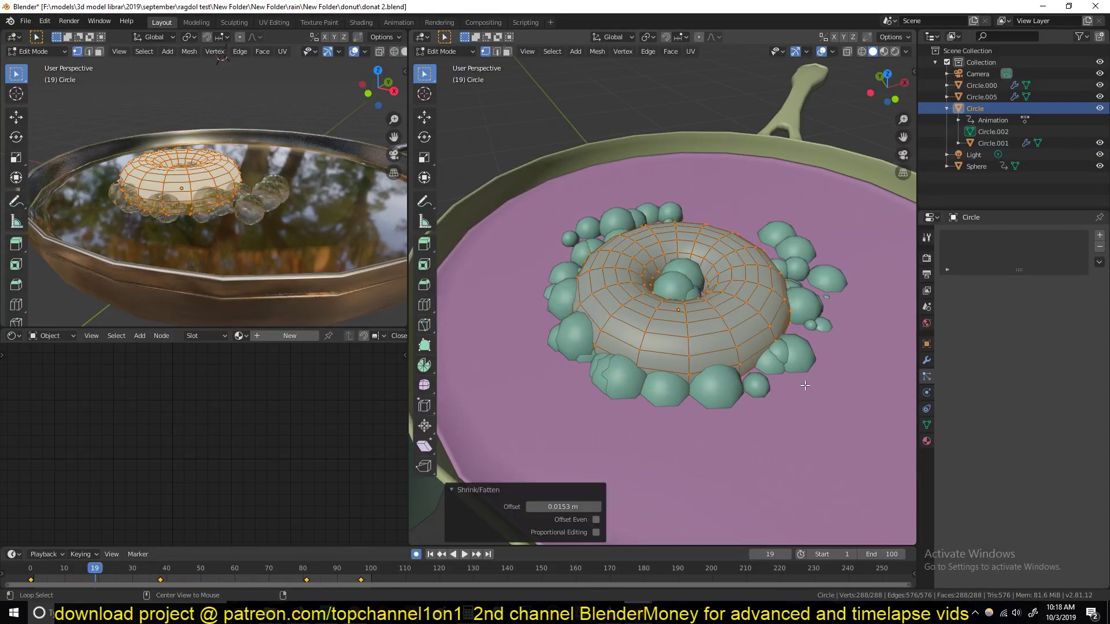
left_click(755, 316)
left_click(804, 313)
key("Tab")
Scale the emitter's inner ring up by about 1.36 in X and Y only and return to solid shading
scroll(734, 313, "up", 4)
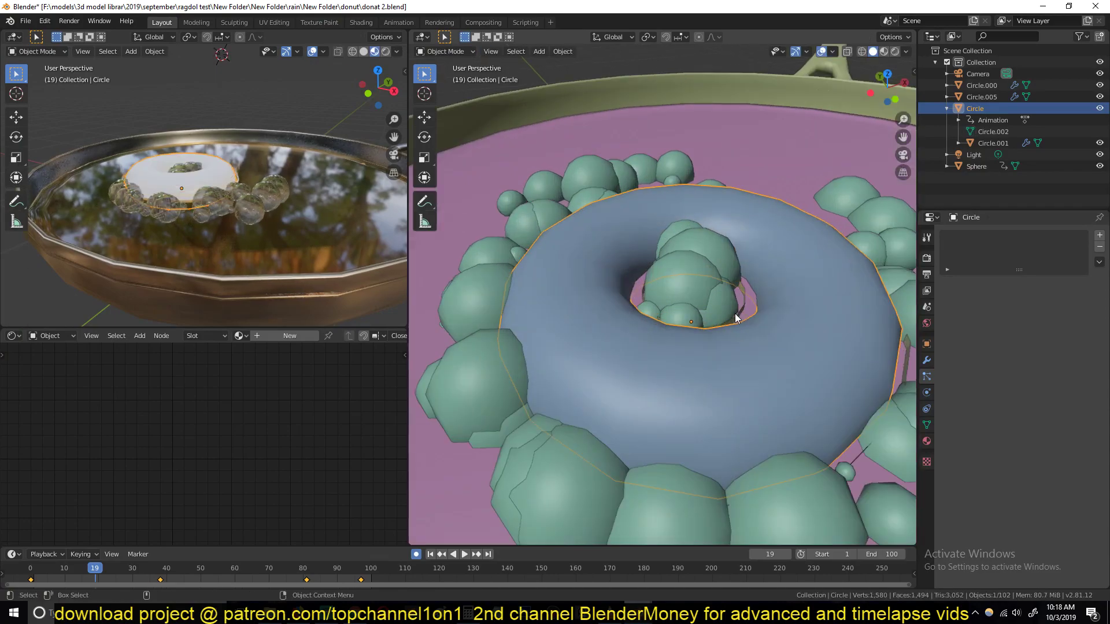
key("z")
left_click(696, 297)
left_click(743, 310)
key("Tab")
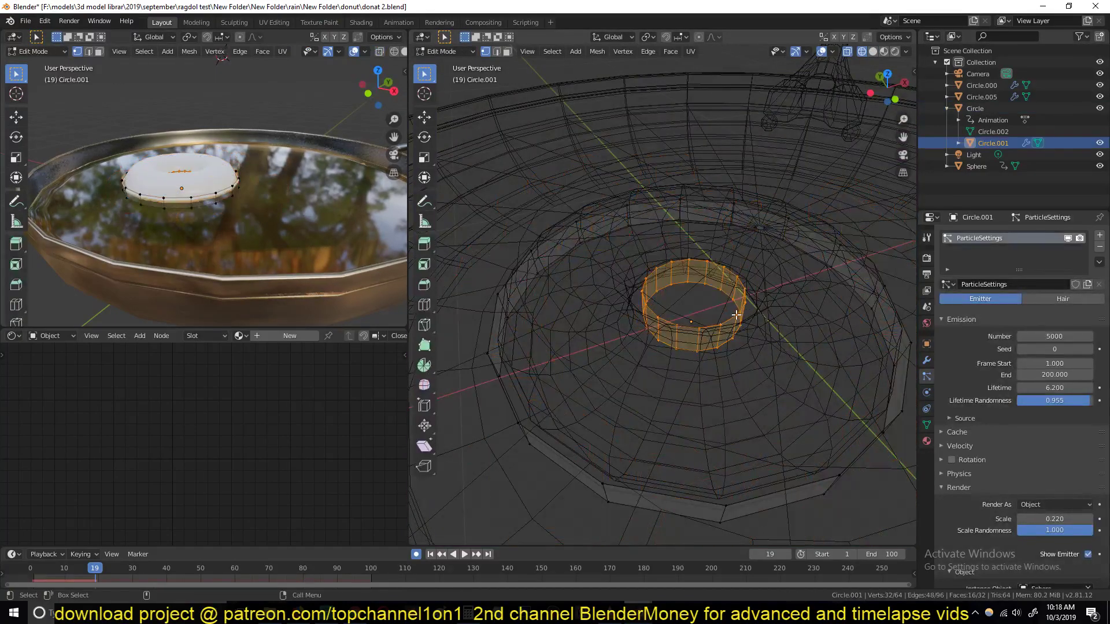
key("s")
key("shift+z")
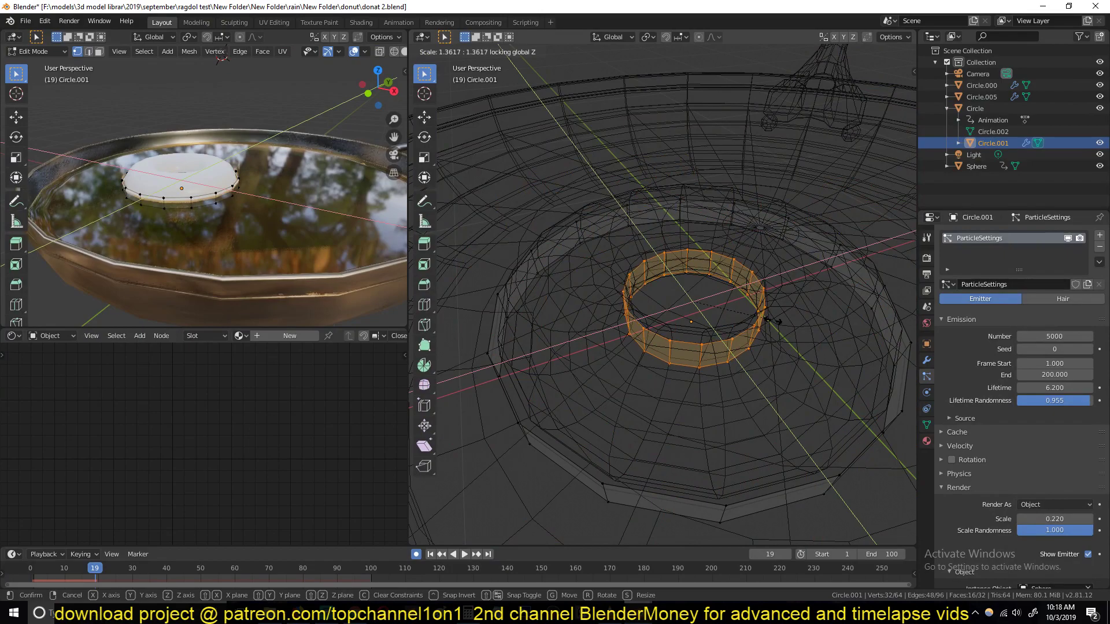
left_click(772, 320)
key("z")
left_click(768, 389)
key("Tab")
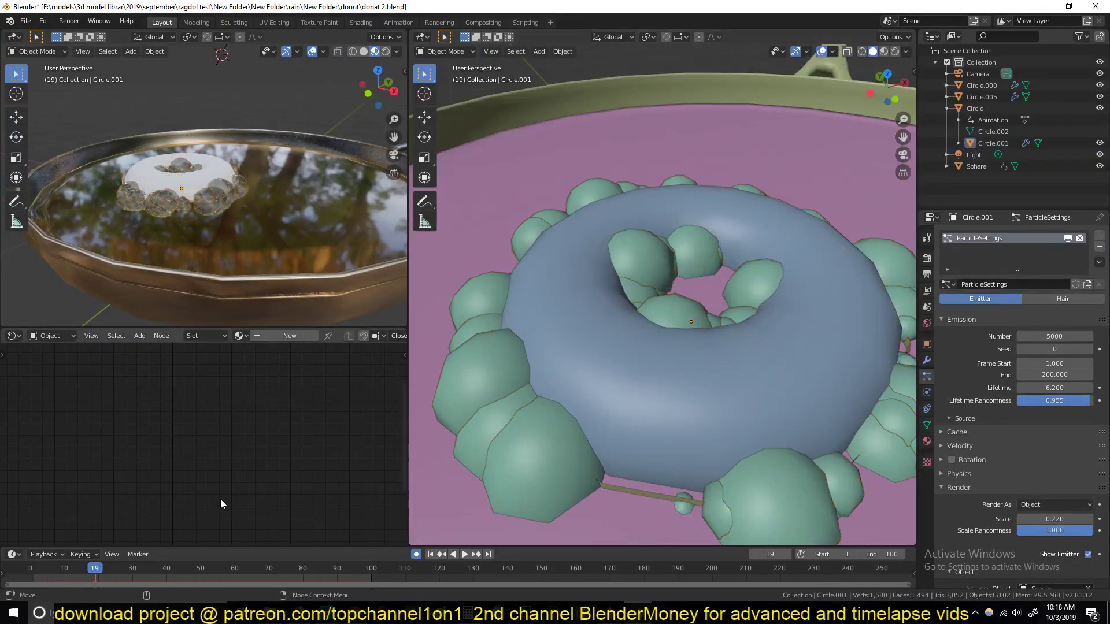
Replay the animation from its beginning and try a bubble particle render Scale of 0.130
left_click(33, 570)
scroll(552, 339, "down", 2)
key("space")
scroll(595, 332, "down", 2)
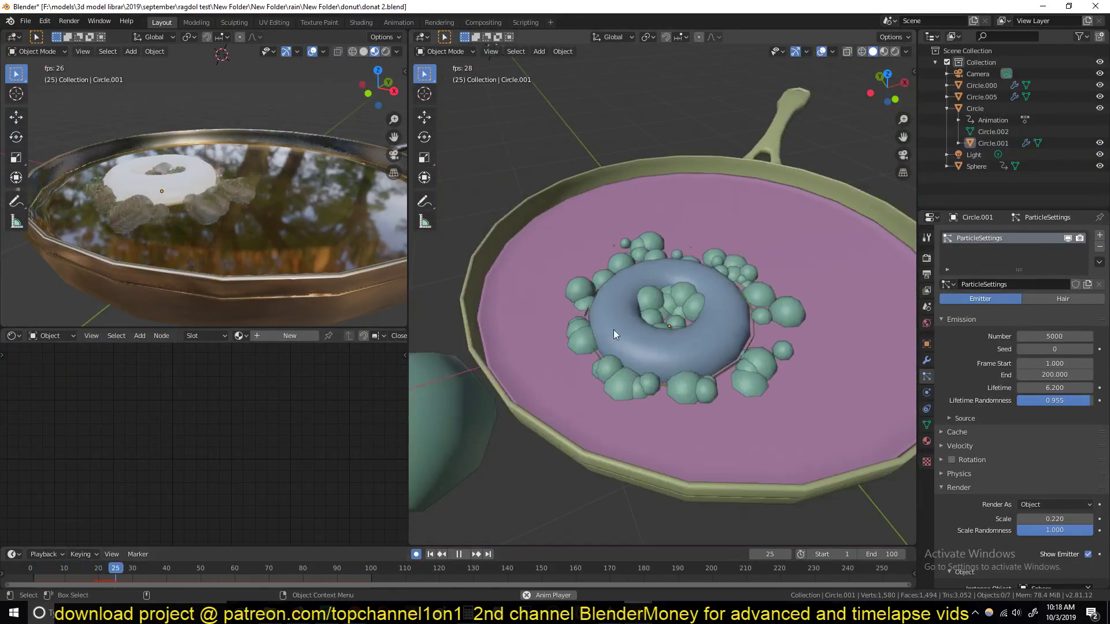
key("space")
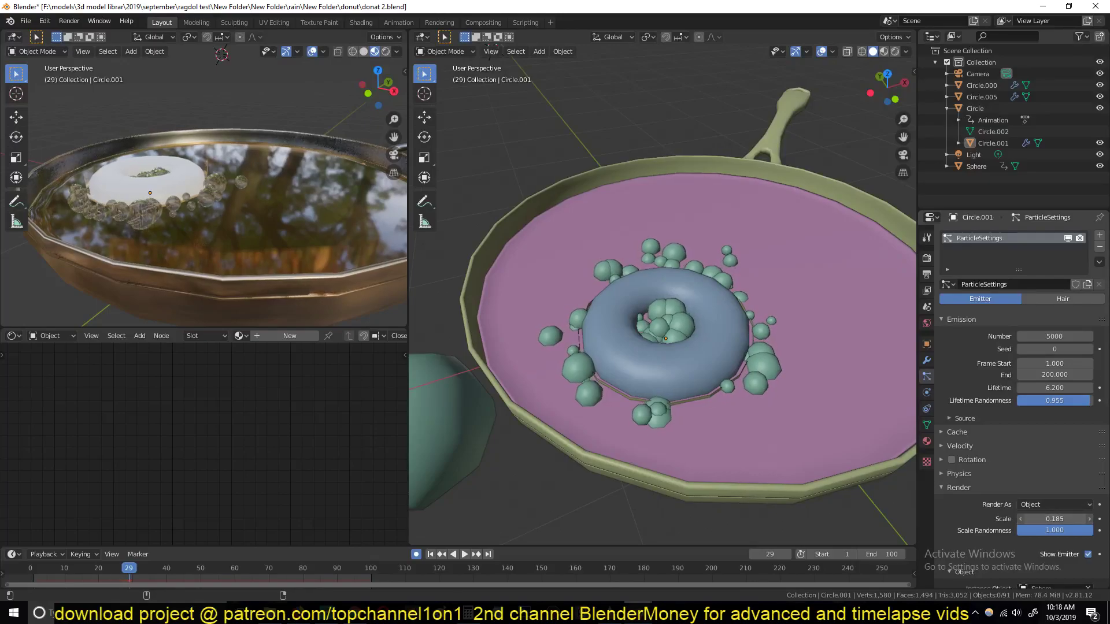
key("space")
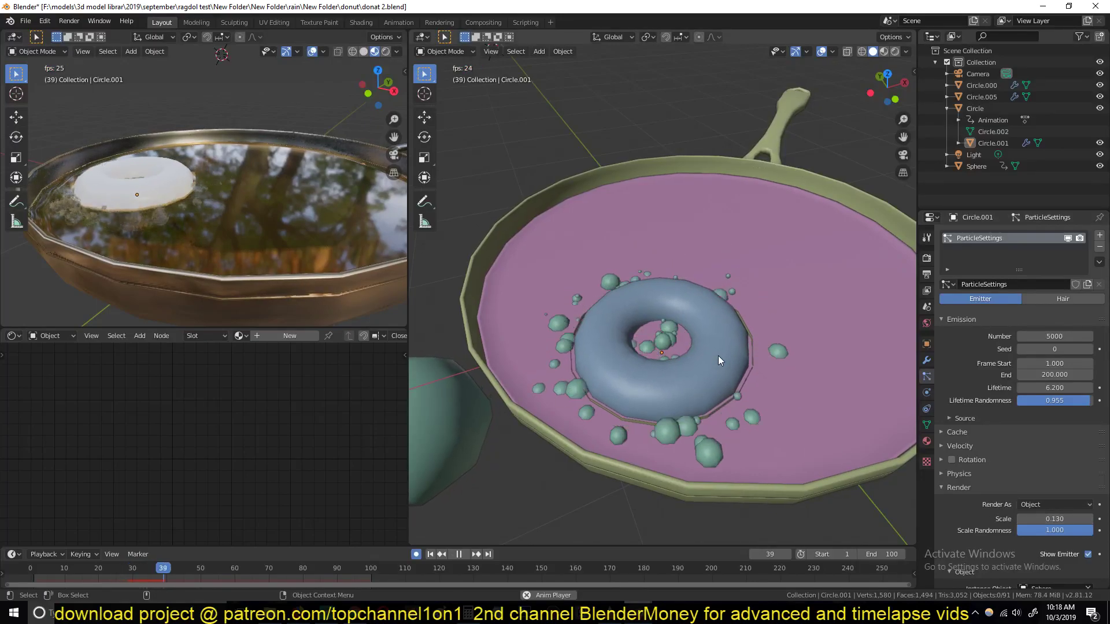
middle_click_drag(726, 344, 688, 385)
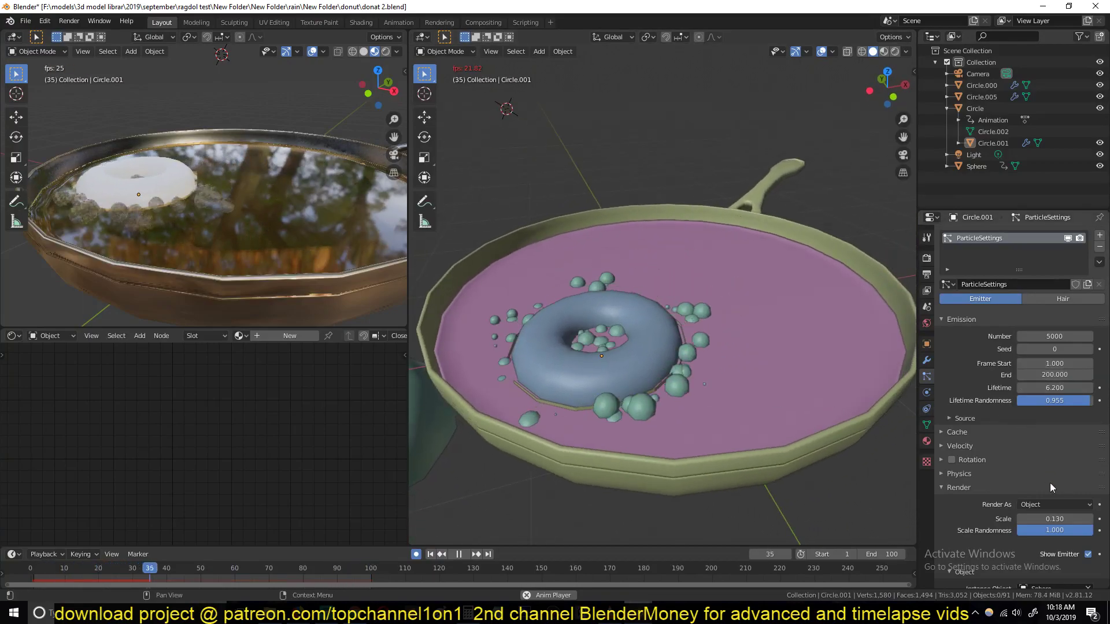
Set the bubble particles' render Scale to 0.200 and stop playback at frame 25
left_click_drag(1055, 519, 1073, 518)
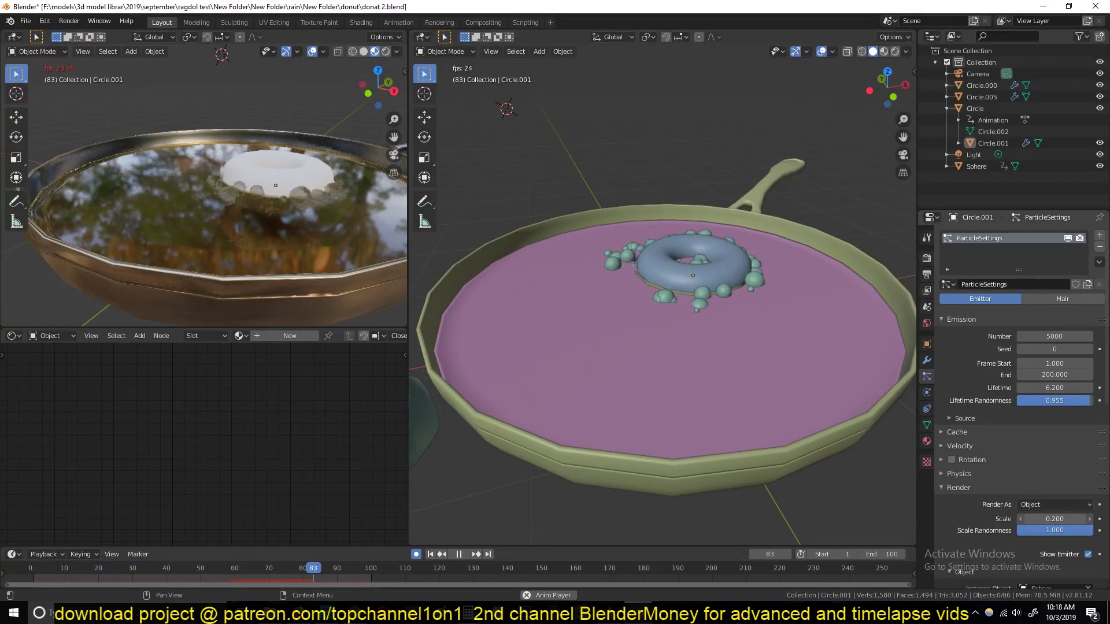
middle_click_drag(751, 324, 558, 321)
key("space")
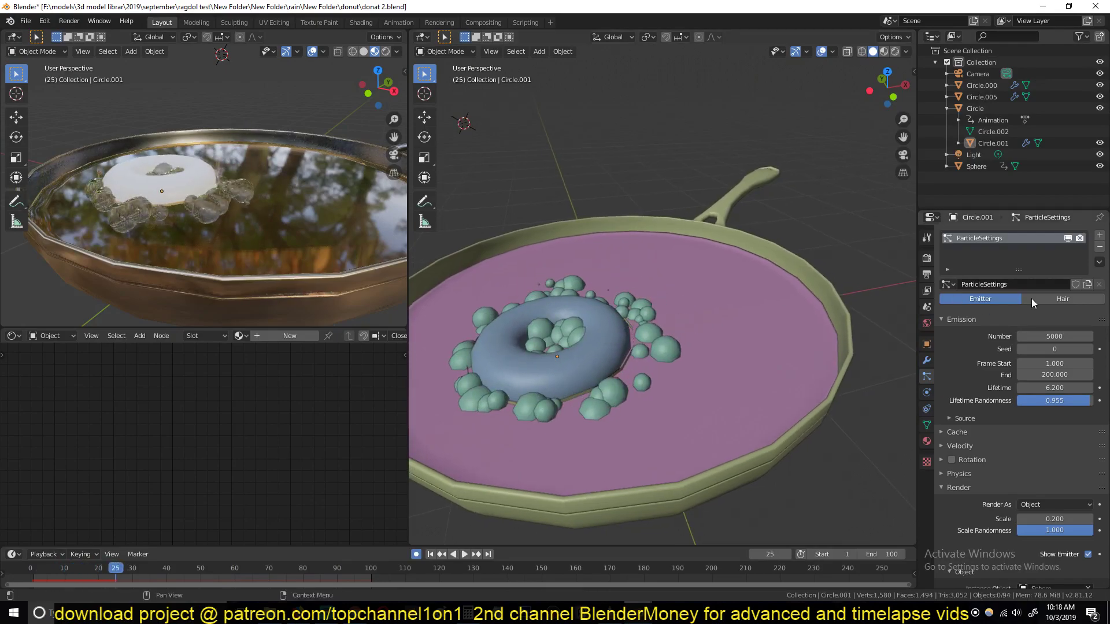
Add a second particle system to the emitter and render its particles as the Sphere object
left_click(1100, 237)
left_click(951, 286)
left_click(961, 317)
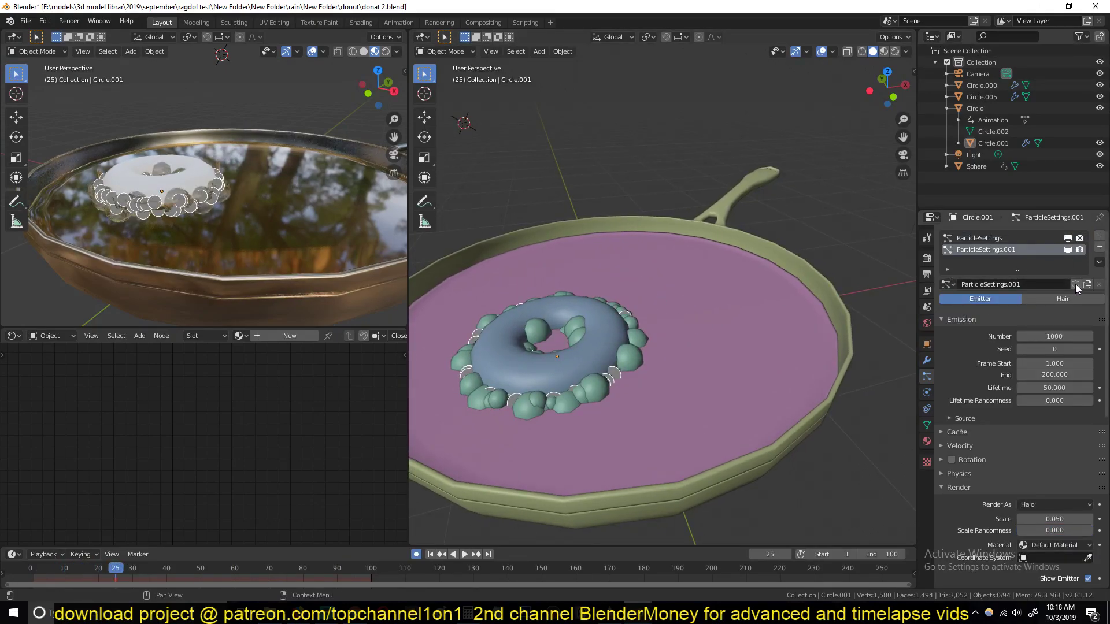
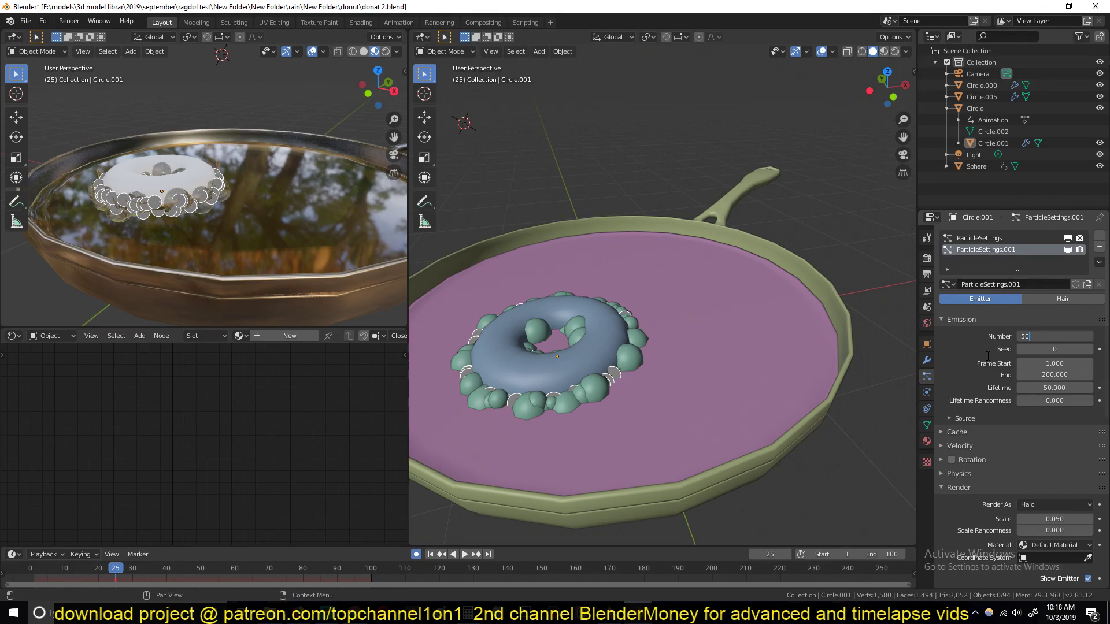
scroll(1031, 479, "down", 2)
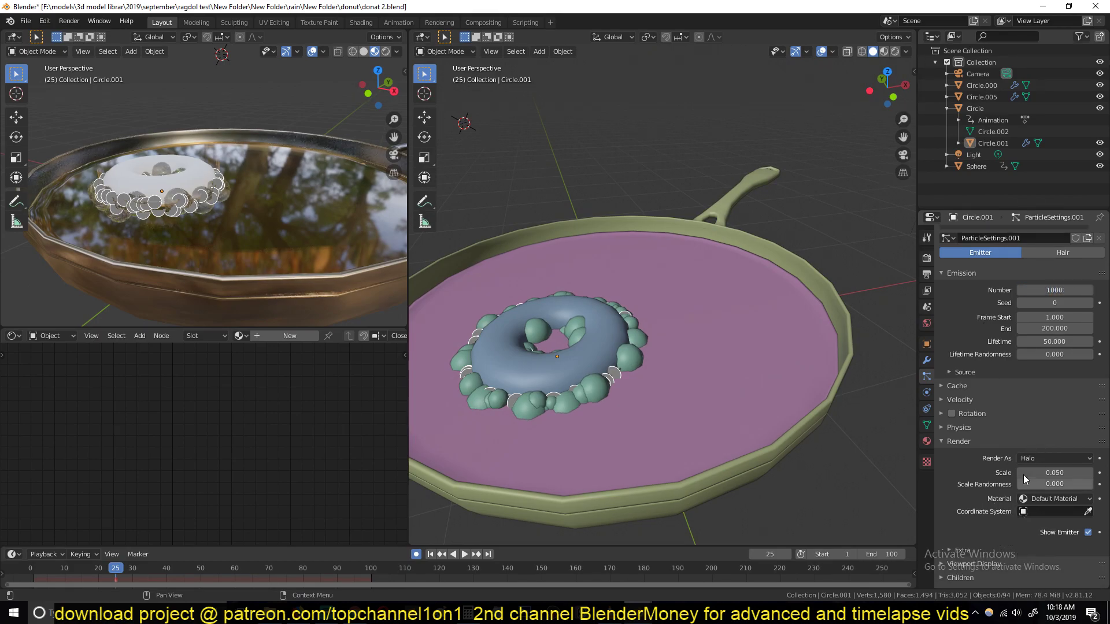
scroll(678, 404, "down", 5)
left_click(1074, 458)
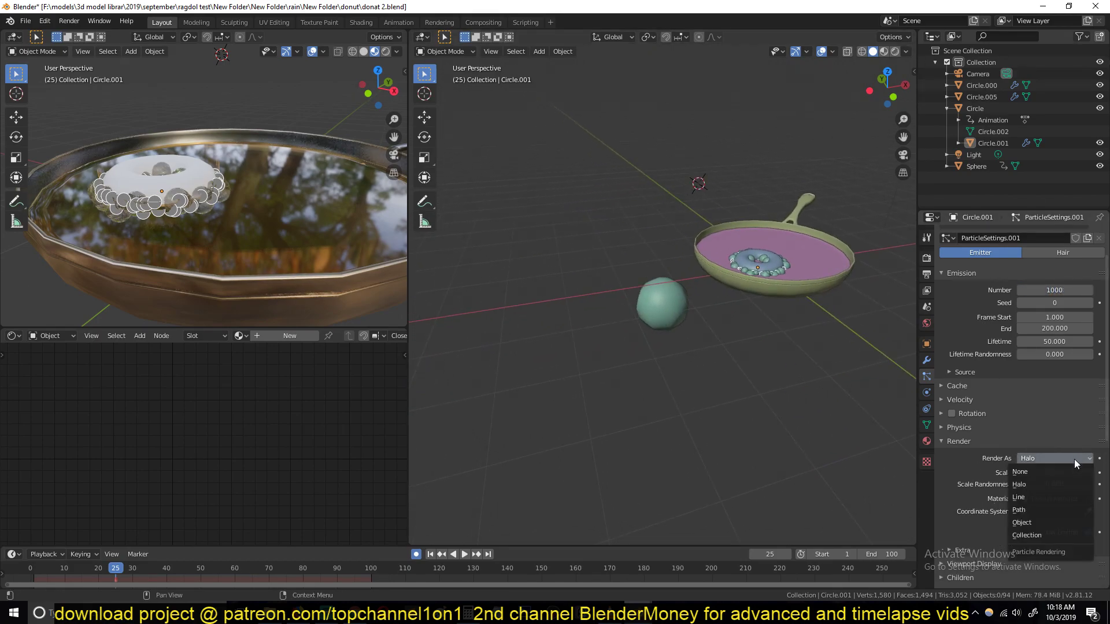
left_click(1039, 523)
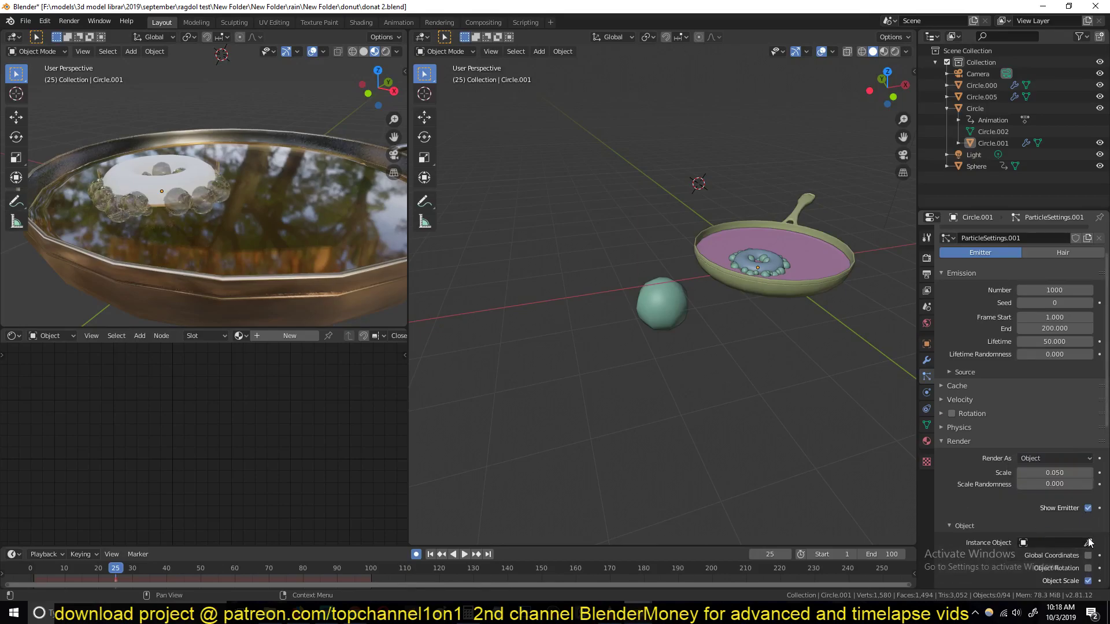
key("KP_Decimal")
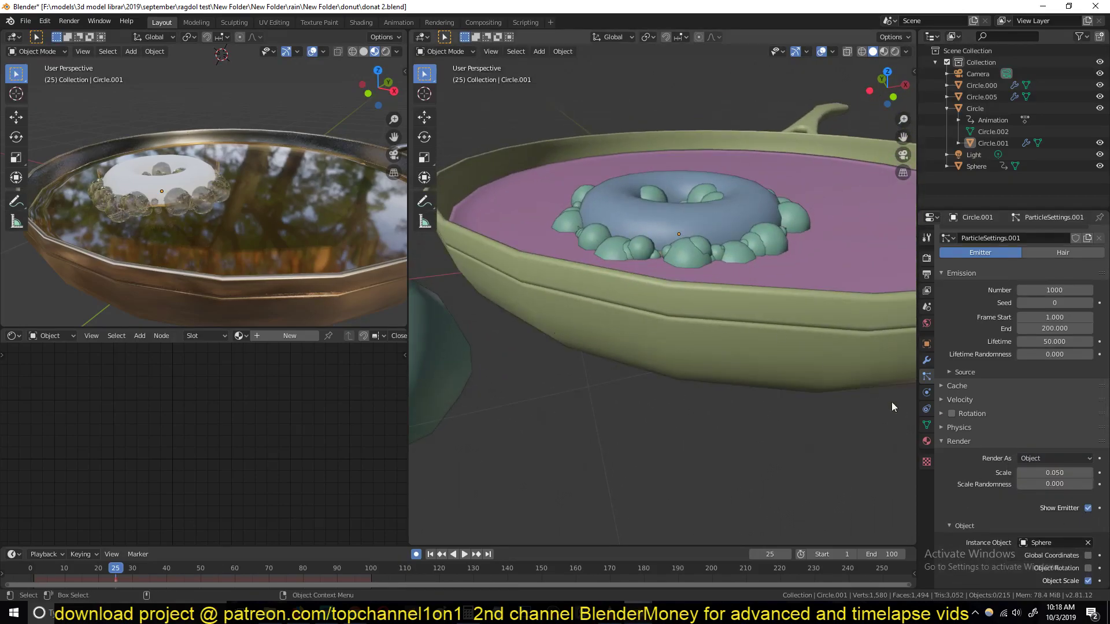
Give the second particle system a render Scale of 0.160, a Lifetime of 3.000 and a Gravity field weight of 0
left_click_drag(1054, 472, 1063, 472)
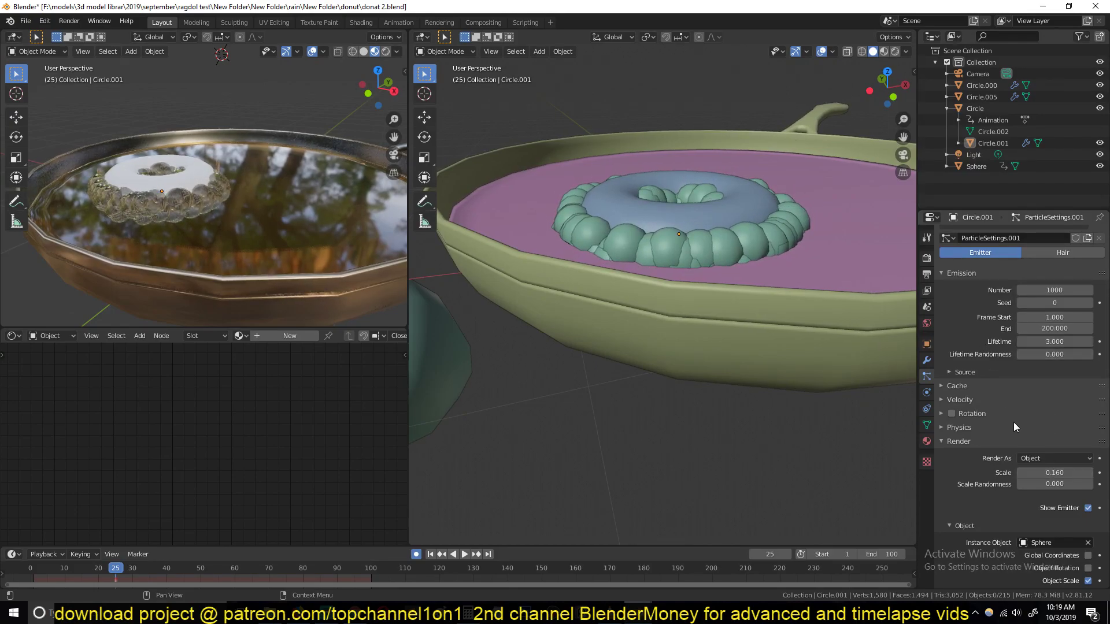
scroll(1014, 426, "down", 10)
key("space")
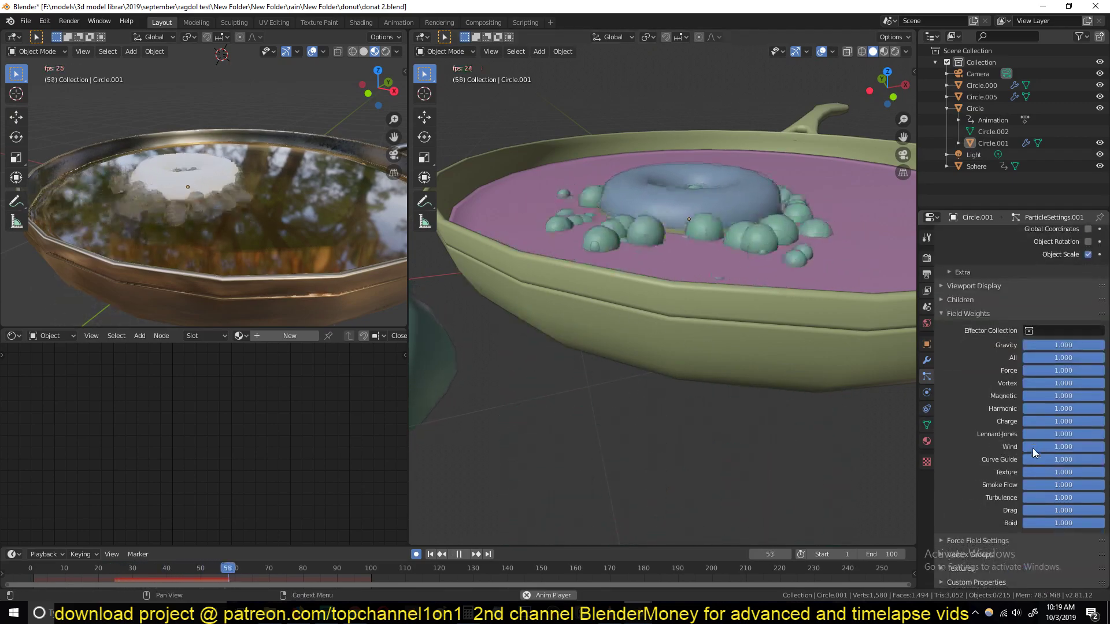
left_click_drag(1072, 344, 925, 347)
Watch the playback up to frame 76 and examine the emitter's bubbles up close in the material preview
key("KP_Decimal")
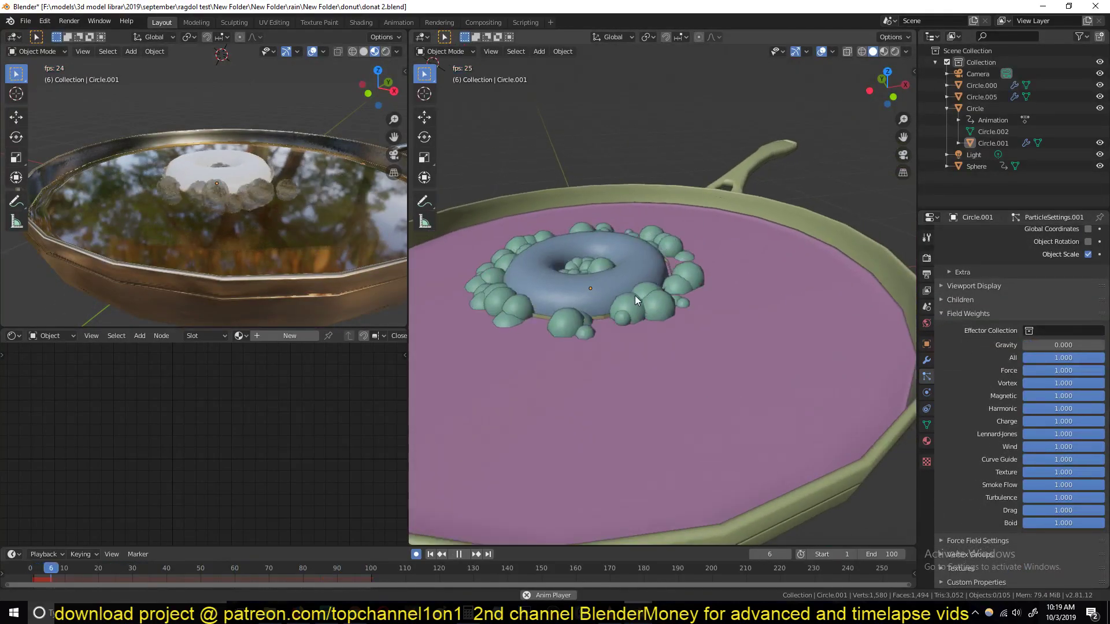
scroll(1010, 346, "up", 8)
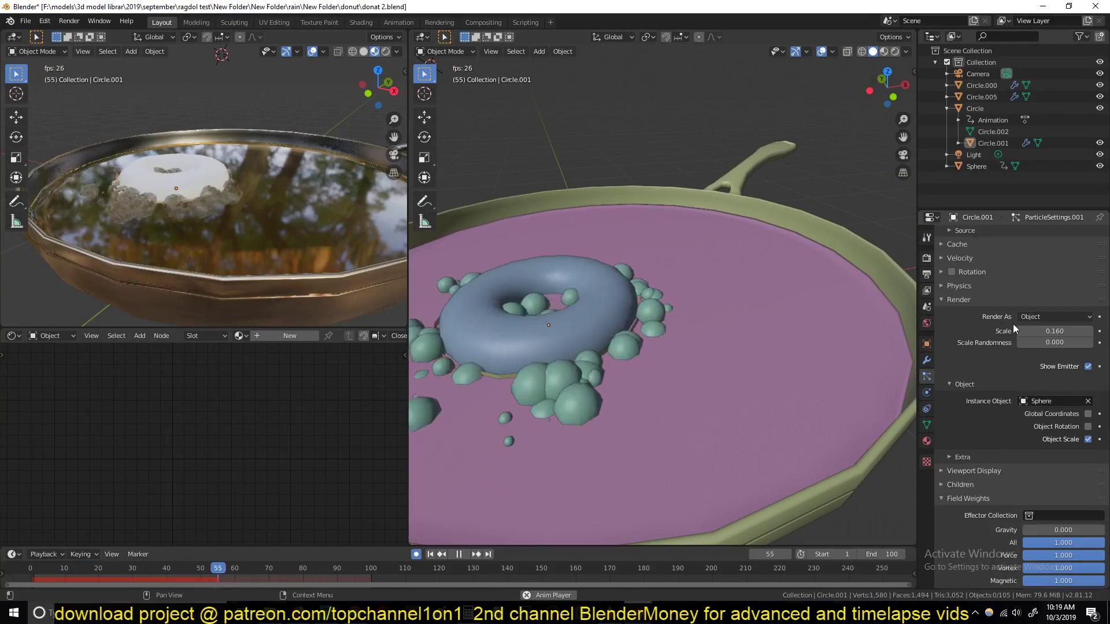
scroll(1011, 324, "up", 3)
key("space")
middle_click_drag(636, 265, 661, 234)
scroll(660, 237, "up", 3)
scroll(661, 237, "up", 2)
middle_click_drag(307, 207, 261, 199)
scroll(341, 195, "up", 3)
left_click(515, 252)
scroll(511, 257, "down", 8)
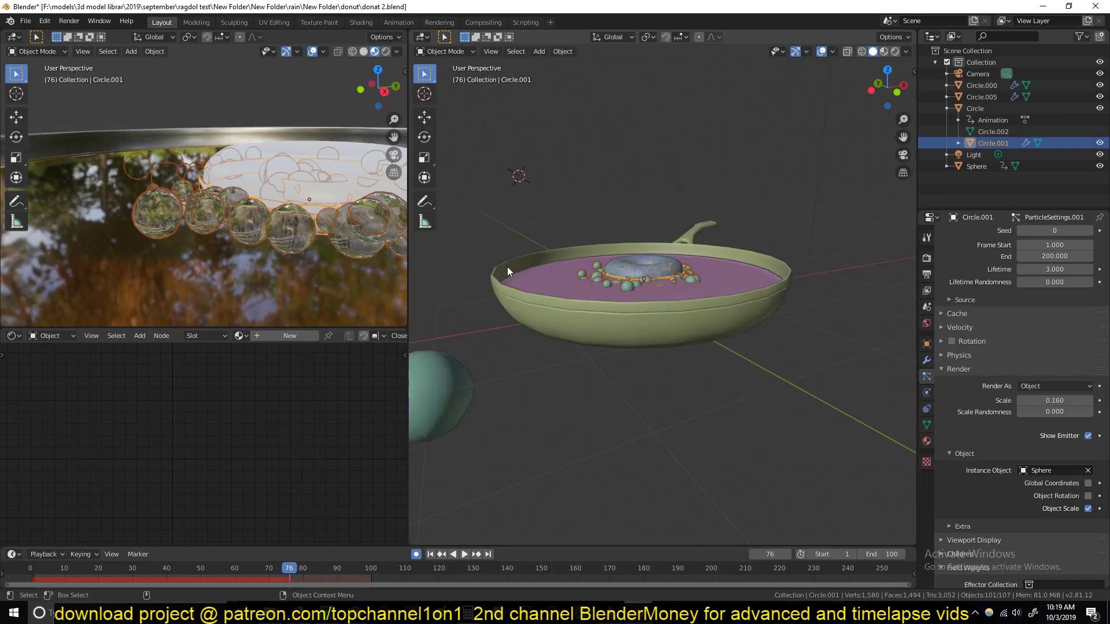
Delete the lower half of the Sphere's mesh, keeping only the upper dome as the bubble shape
middle_click_drag(508, 271, 619, 274)
middle_click_drag(414, 334, 566, 189)
left_click(607, 290)
key("Tab")
left_click(572, 156)
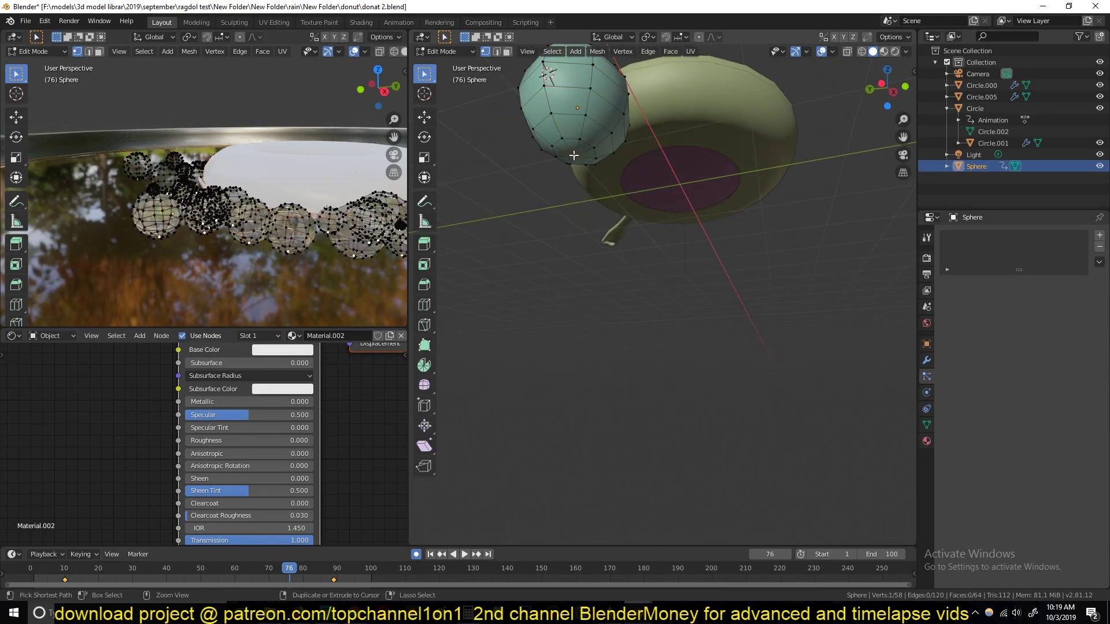
key("ctrl+KP_Add")
key("ctrl+KP_Add")
middle_click_drag(583, 80, 661, 239)
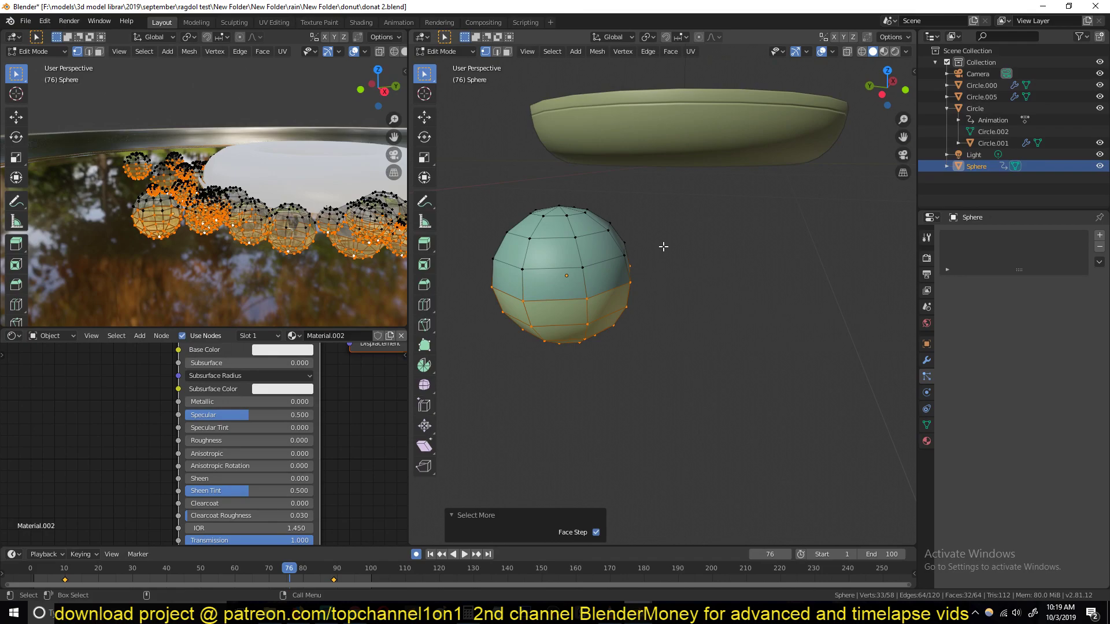
key("x")
left_click(659, 248)
key("Tab")
Play the animation, stop it at frame 72 and delete the Sphere's own keyframes
key("space")
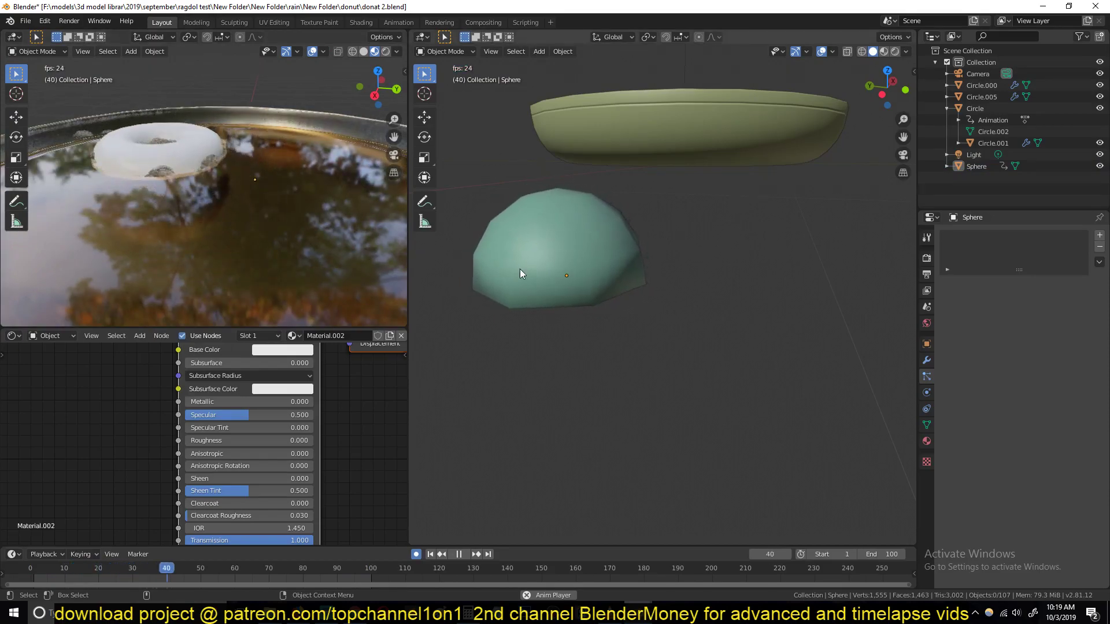
scroll(520, 263, "down", 6)
middle_click_drag(639, 238, 615, 308, "shift")
key("space")
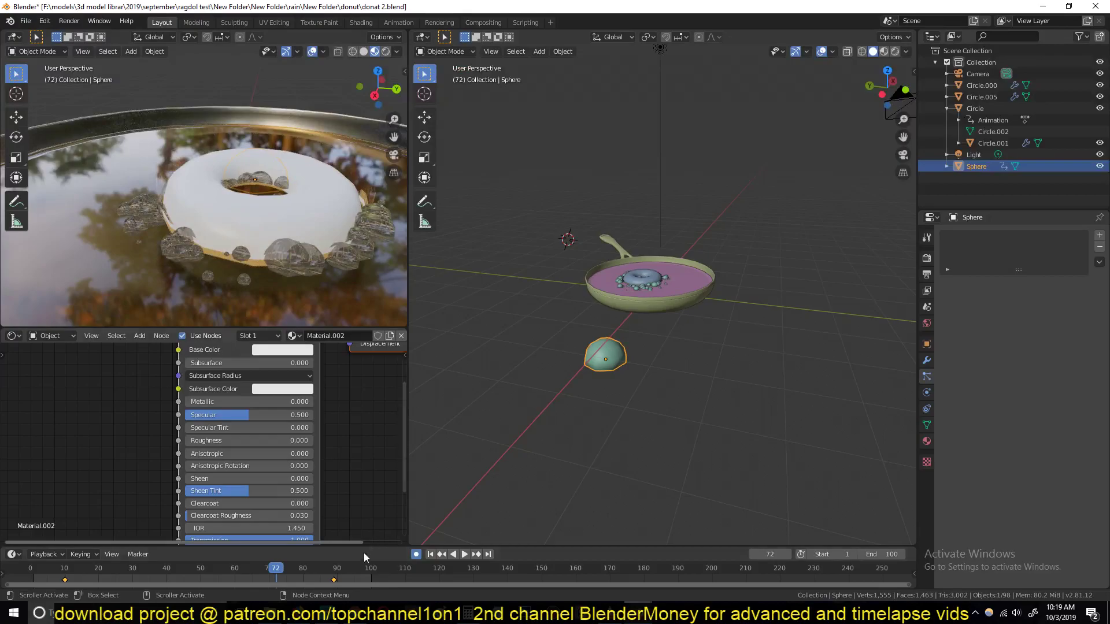
left_click(276, 569)
key("x")
left_click(351, 559)
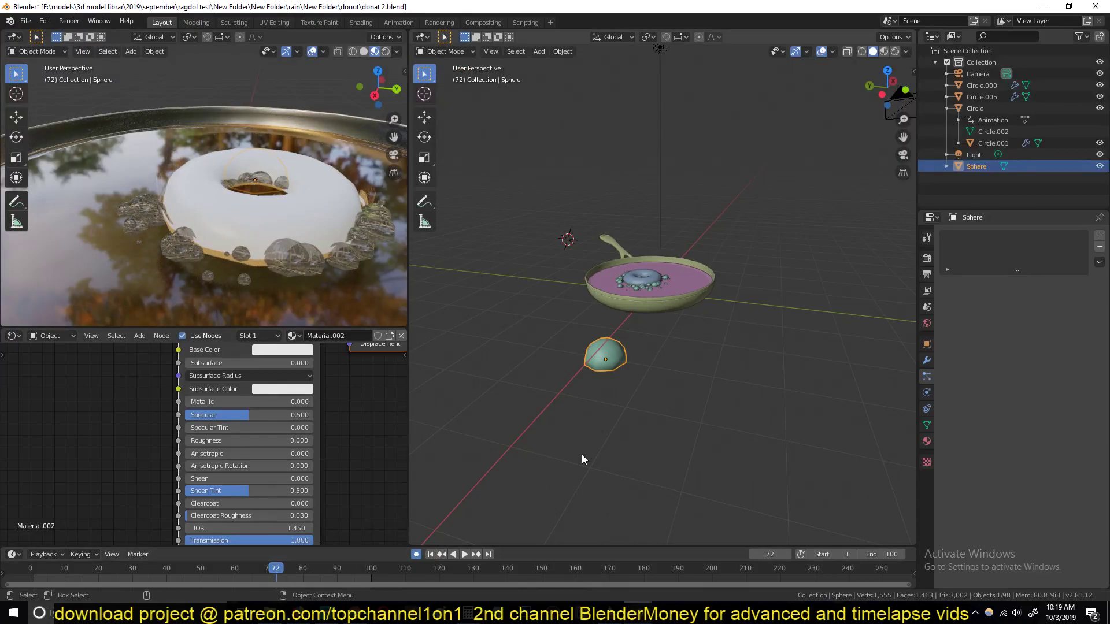
Replay the animation and examine the dome bubbles around the drifting donut in both viewports, stopping at frame 32
scroll(466, 487, "up", 3)
key("space")
scroll(624, 335, "up", 4)
middle_click_drag(647, 286, 660, 256)
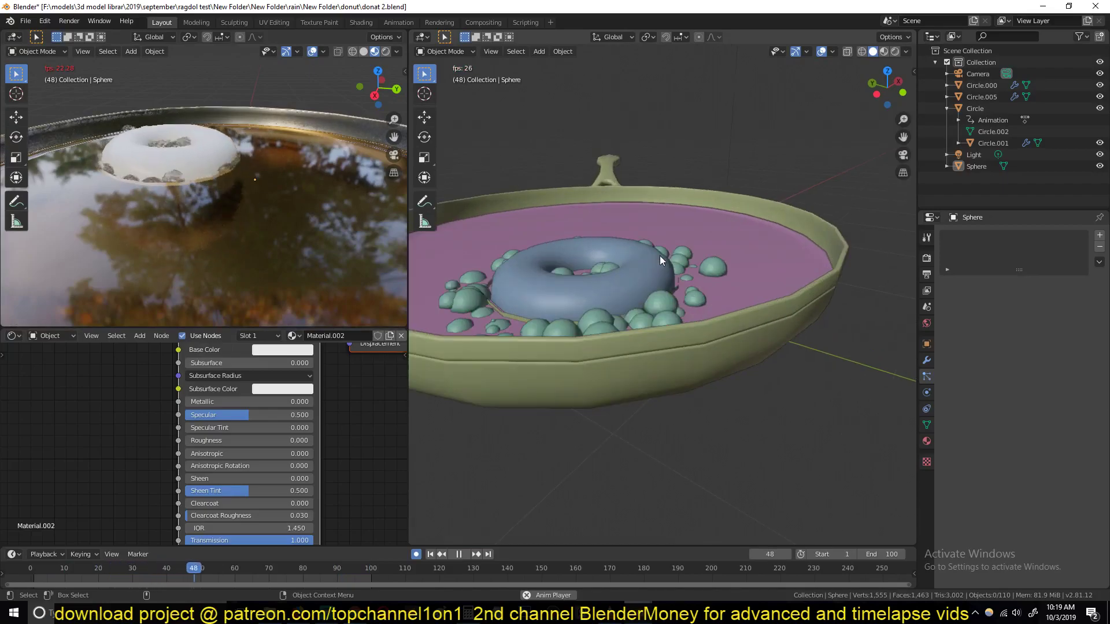
scroll(179, 179, "down", 5)
middle_click_drag(179, 179, 259, 188)
scroll(227, 196, "up", 4)
key("space")
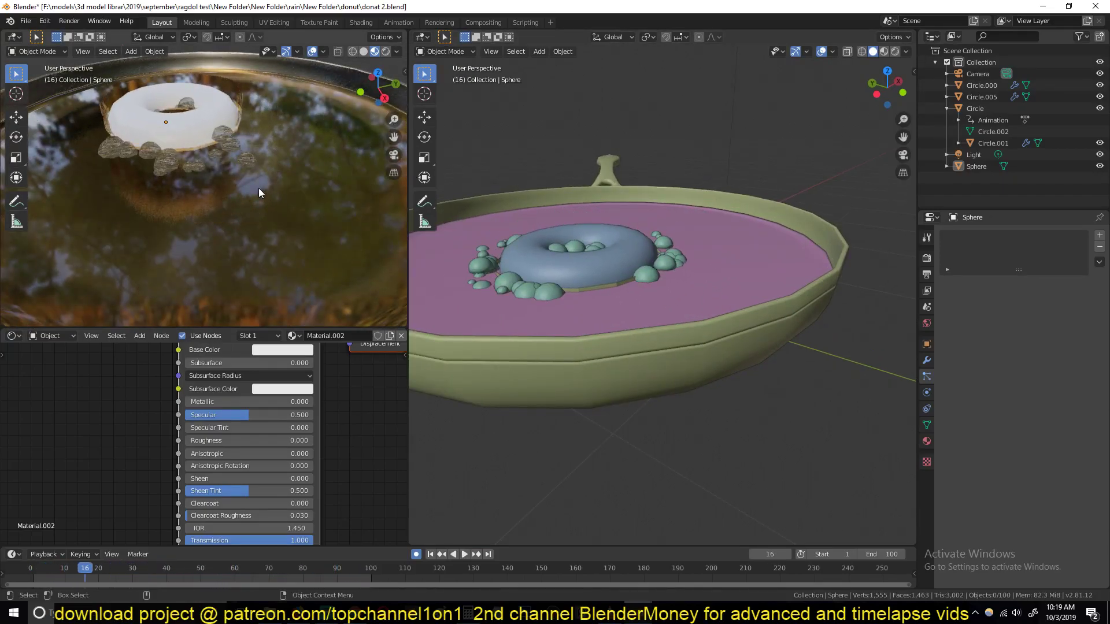
key("space")
key("space")
scroll(688, 291, "down", 1)
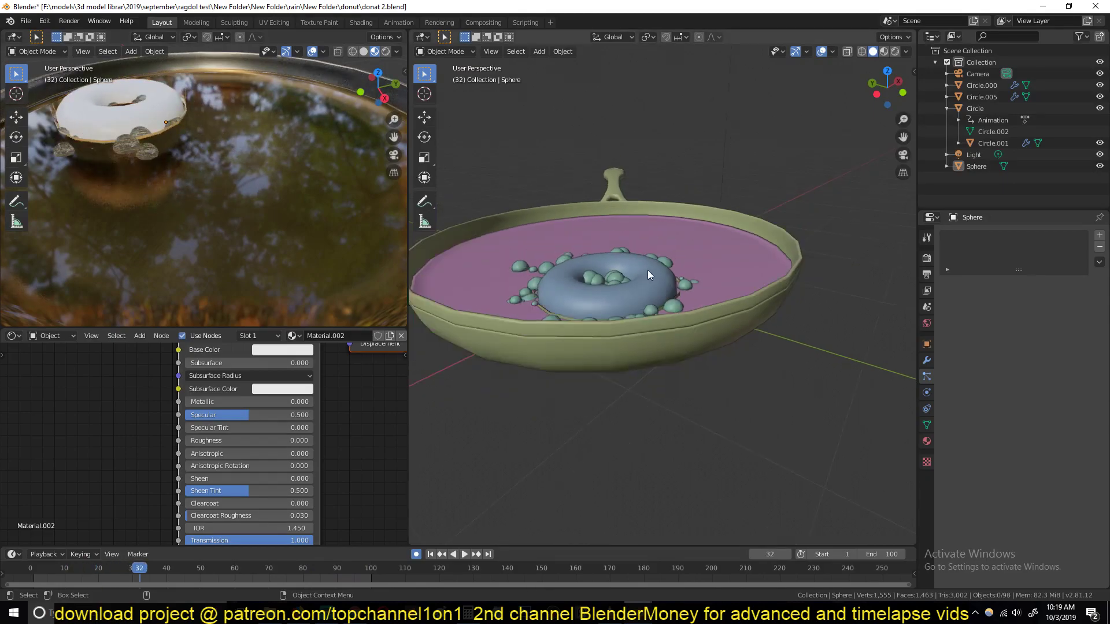
Select the oil surface inside the pan and frame the whole pan in the material preview
left_click(713, 272)
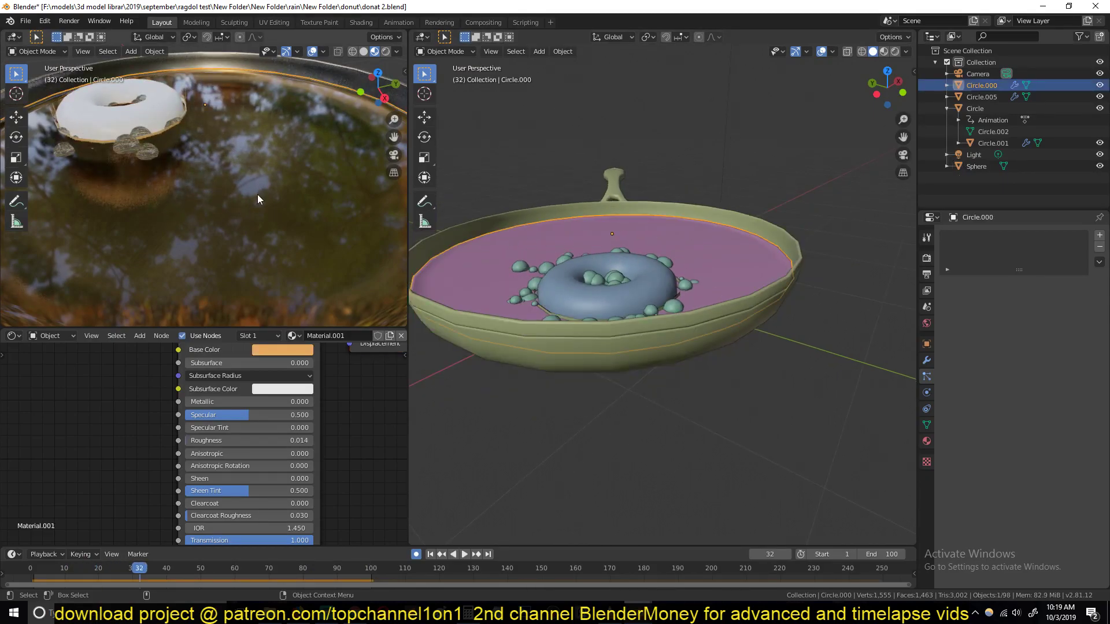
scroll(258, 194, "down", 3)
middle_click_drag(292, 183, 210, 180)
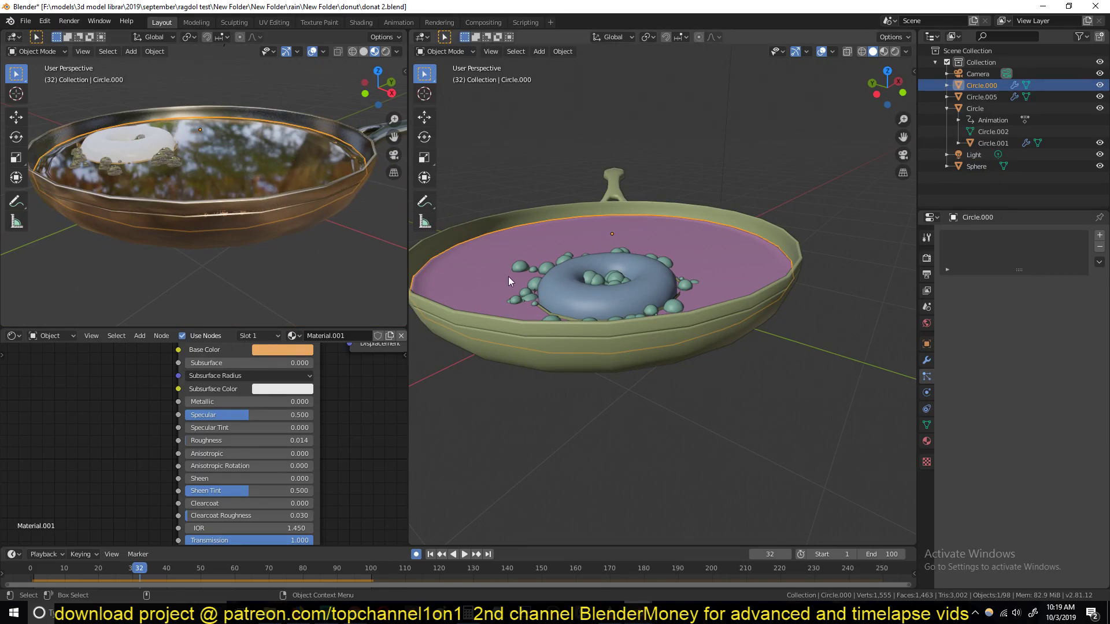
Add an Image Texture node to the pan liquid's material and open the file browser for its image
scroll(503, 279, "down", 3)
scroll(58, 440, "down", 7)
middle_click_drag(67, 436, 206, 434)
key("shift+a")
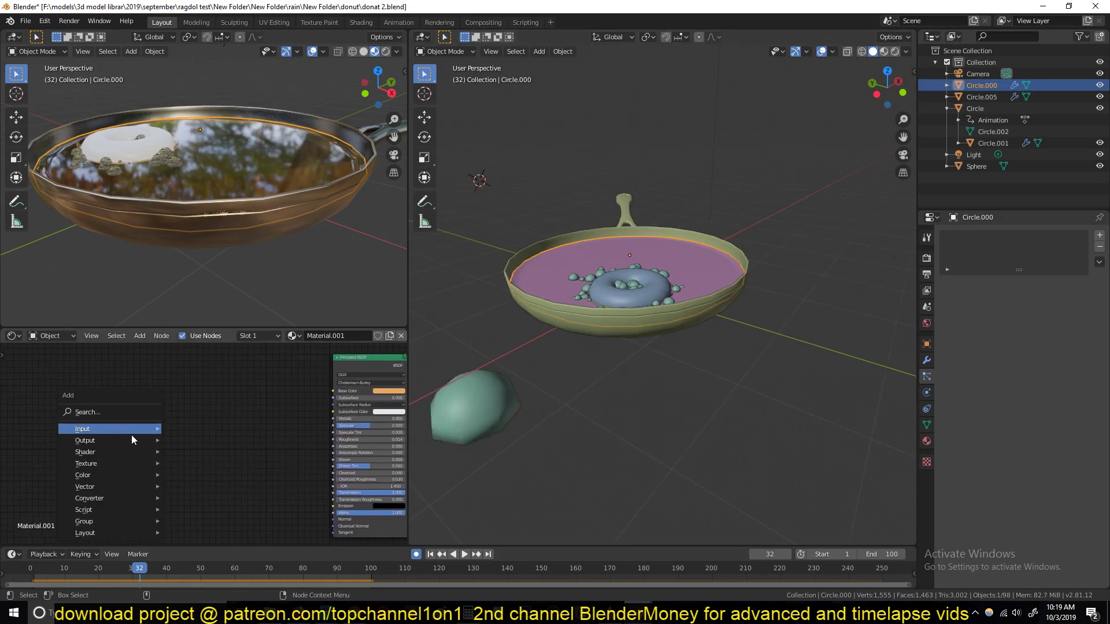
mouse_move(108, 463)
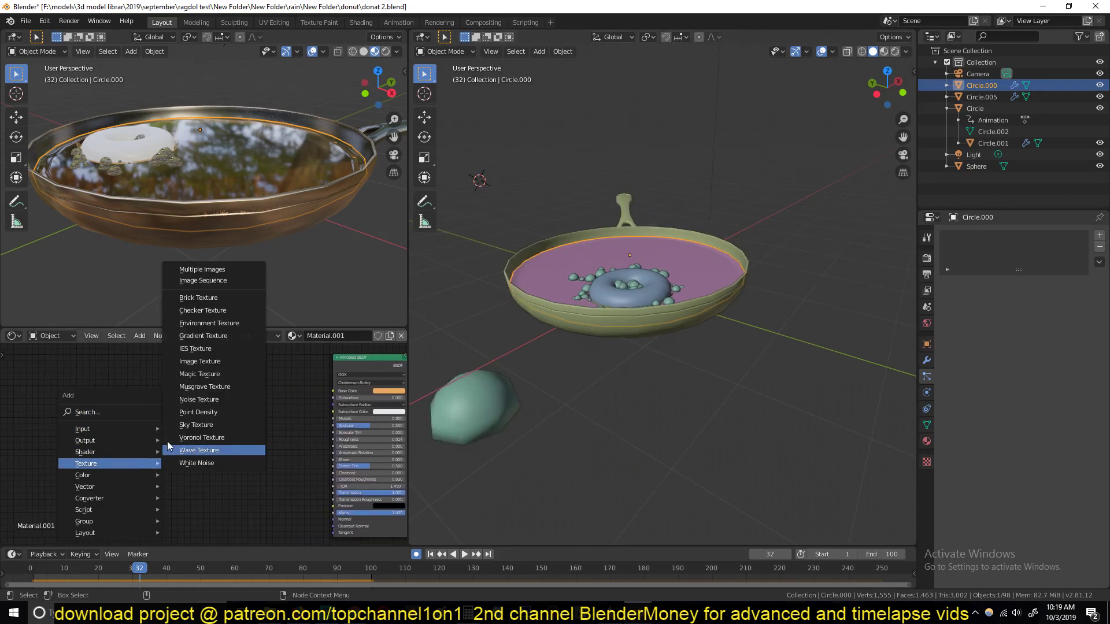
left_click(207, 362)
left_click(222, 435)
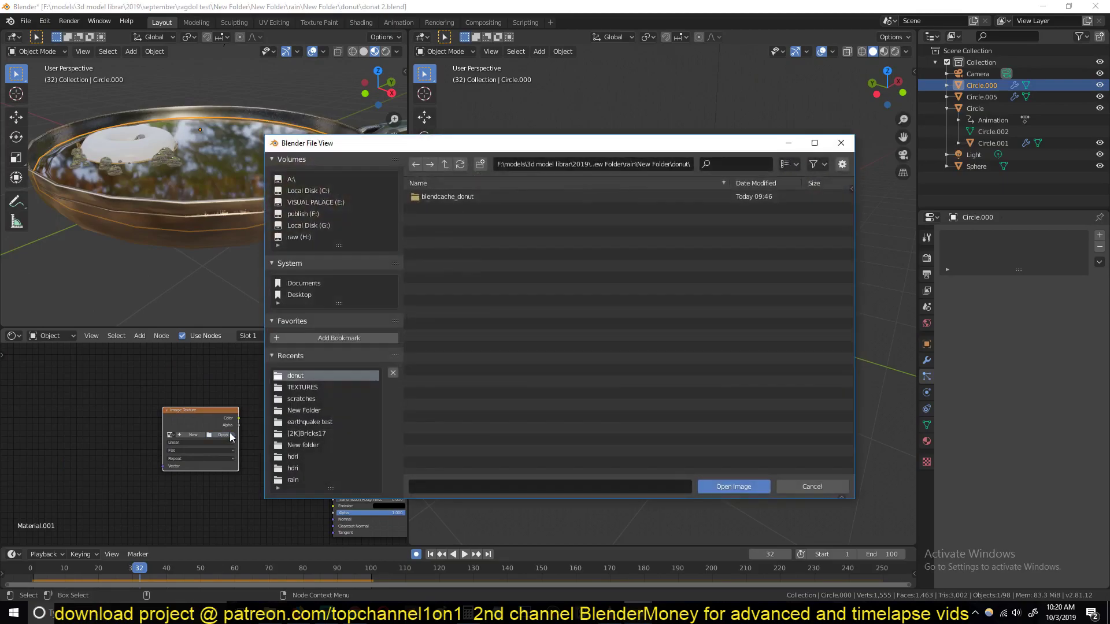
left_click(318, 387)
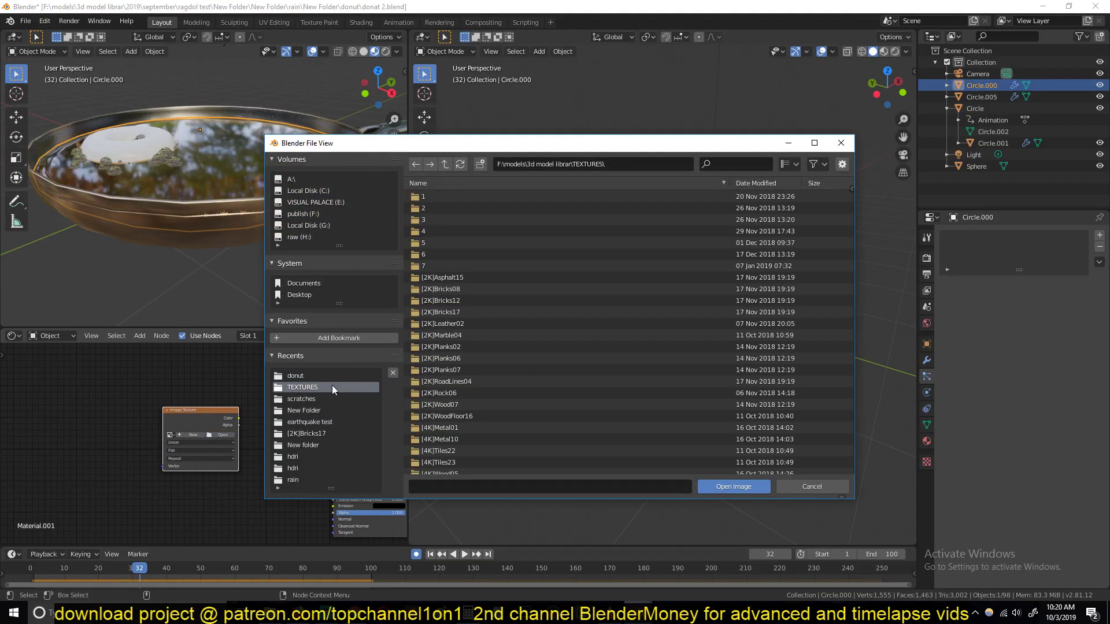
left_click(785, 165)
left_click(759, 225)
scroll(588, 367, "down", 10)
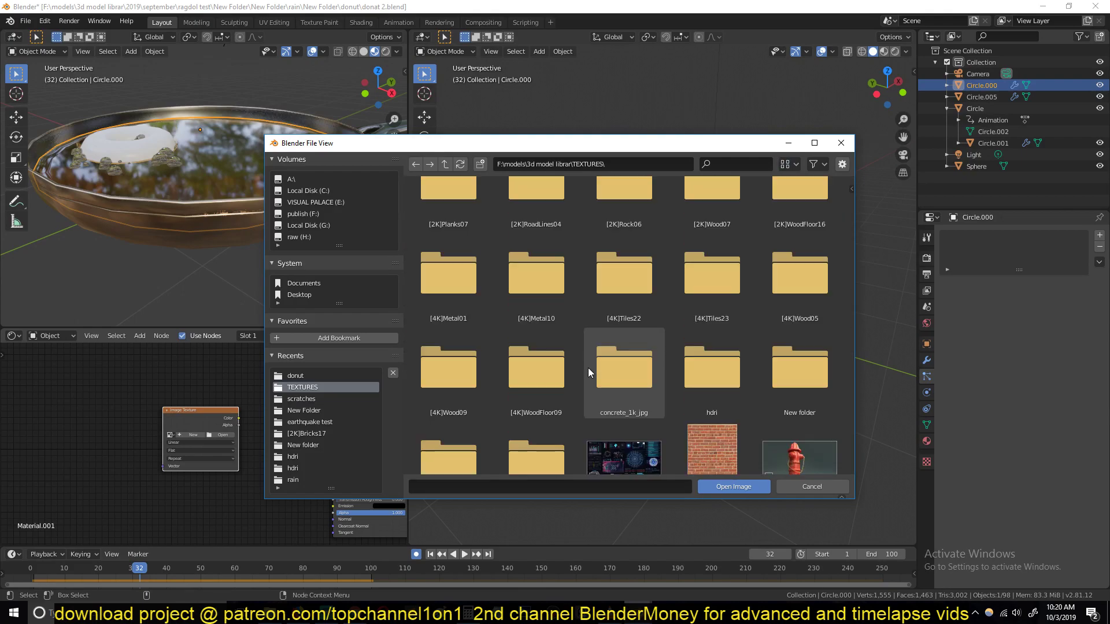
scroll(588, 368, "down", 15)
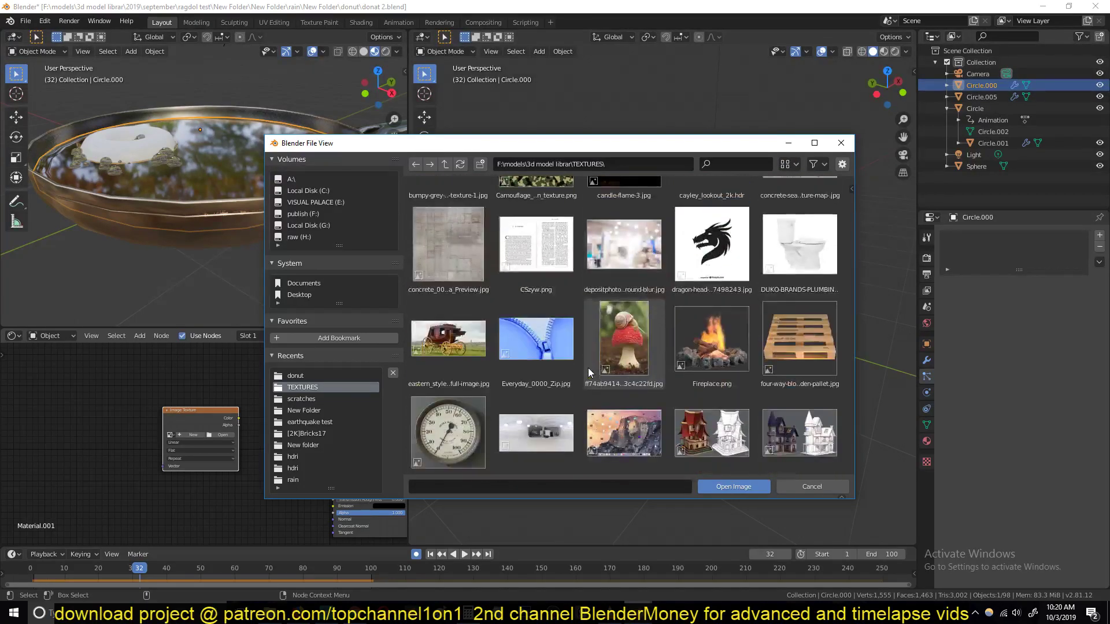
scroll(588, 368, "down", 10)
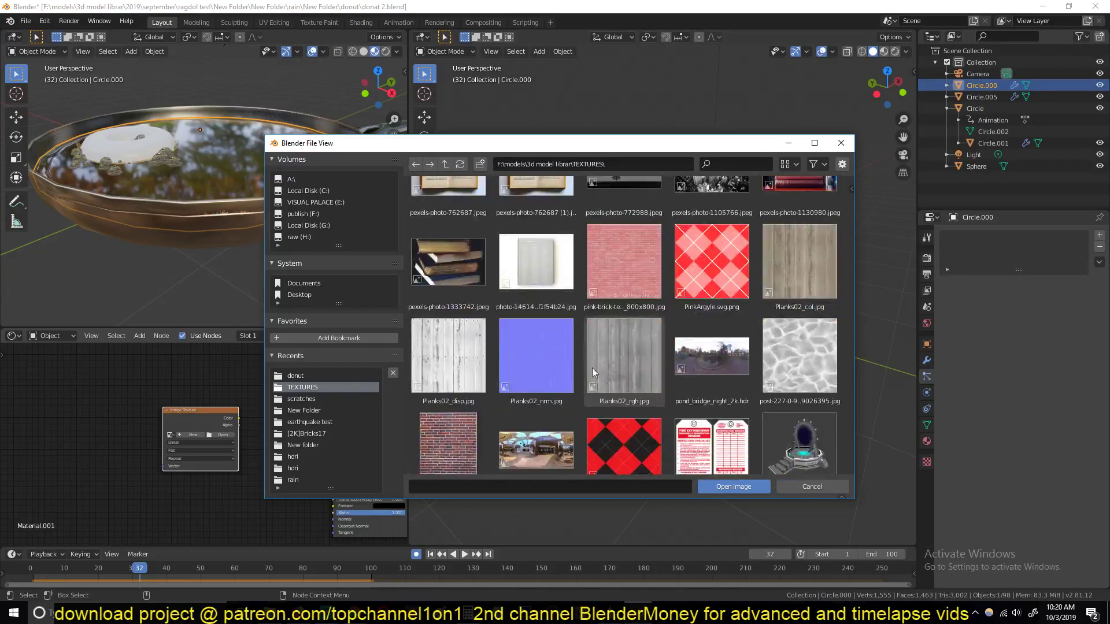
left_click(811, 360)
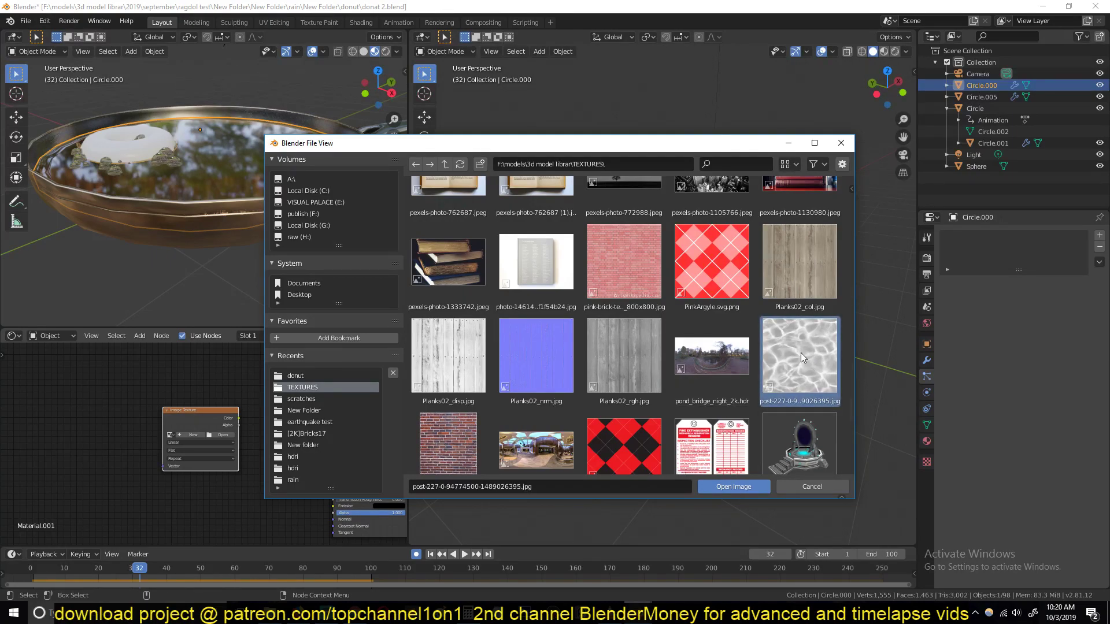
double_click(801, 354)
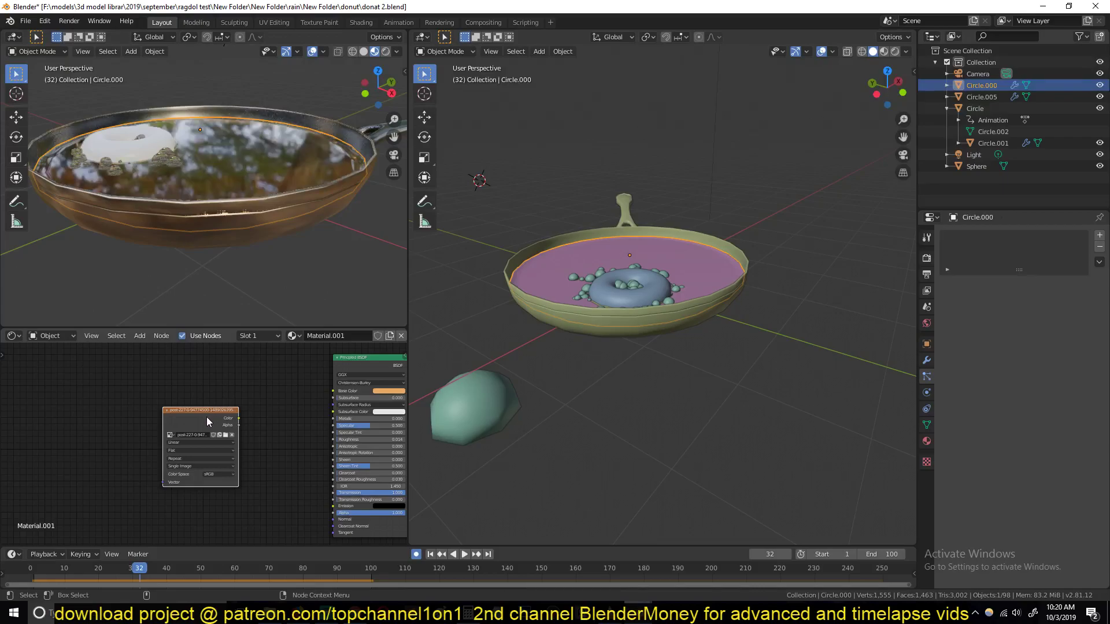
Add a Bump node, feeding its Height from the image's Color and linking its Normal output to the Principled BSDF's Normal
middle_click_drag(233, 423, 292, 426)
left_click_drag(255, 431, 109, 430)
middle_click_drag(196, 461, 137, 418)
key("shift+a")
mouse_move(149, 417)
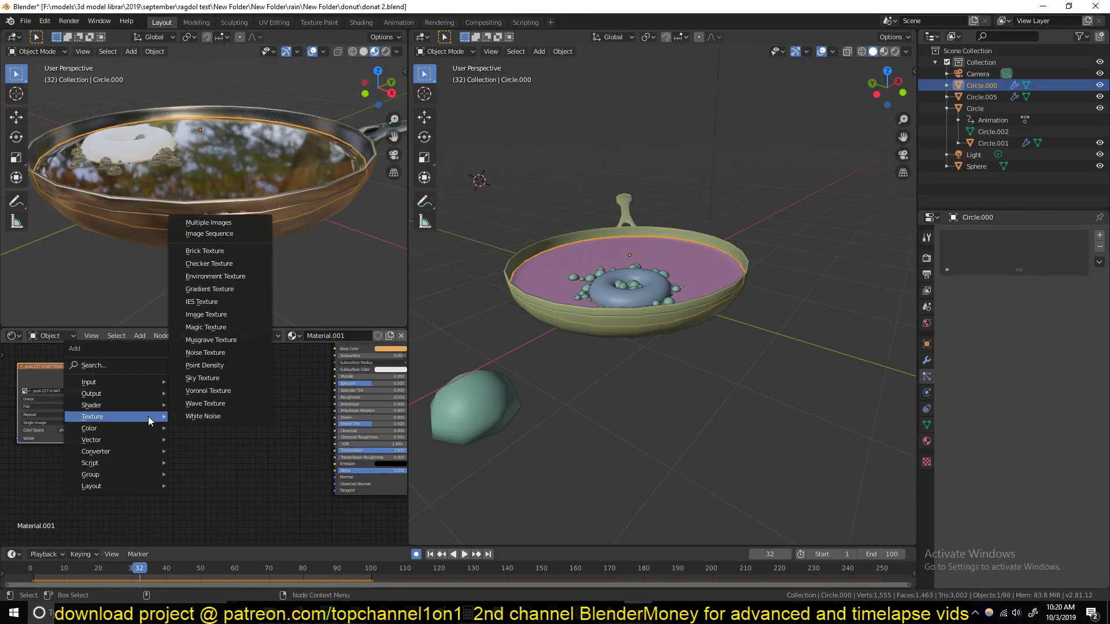
mouse_move(128, 438)
left_click(212, 441)
left_click_drag(93, 374, 209, 446)
left_click_drag(255, 417, 335, 477)
middle_click_drag(270, 213, 300, 230, "shift")
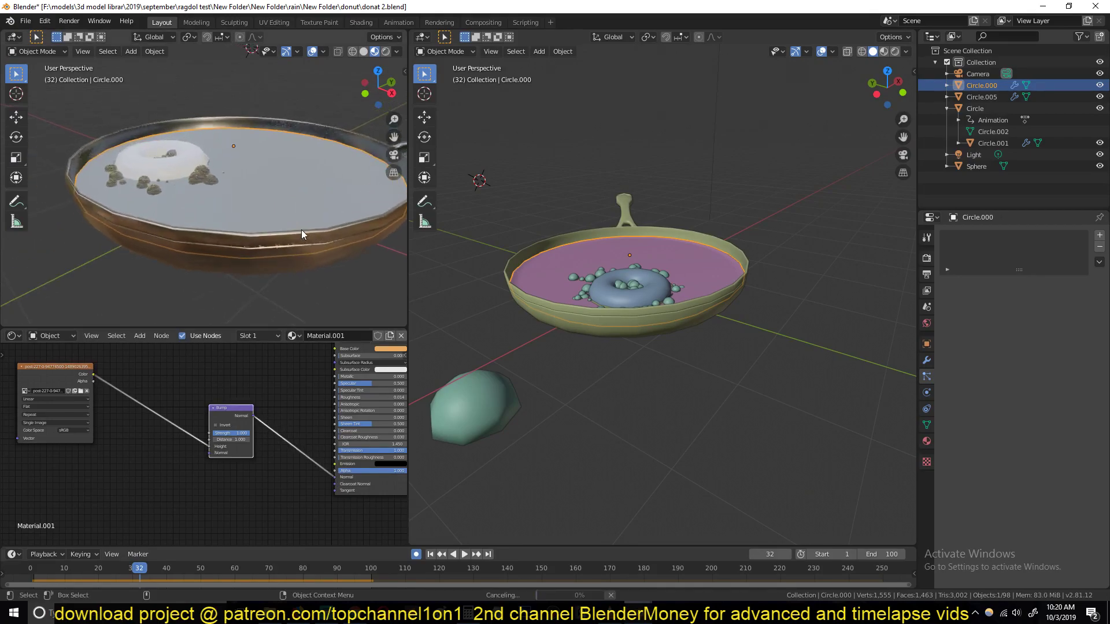
Add Texture Coordinate and Mapping nodes ahead of the image texture, and connect the Object output to the Mapping vector
middle_click_drag(42, 394, 226, 400)
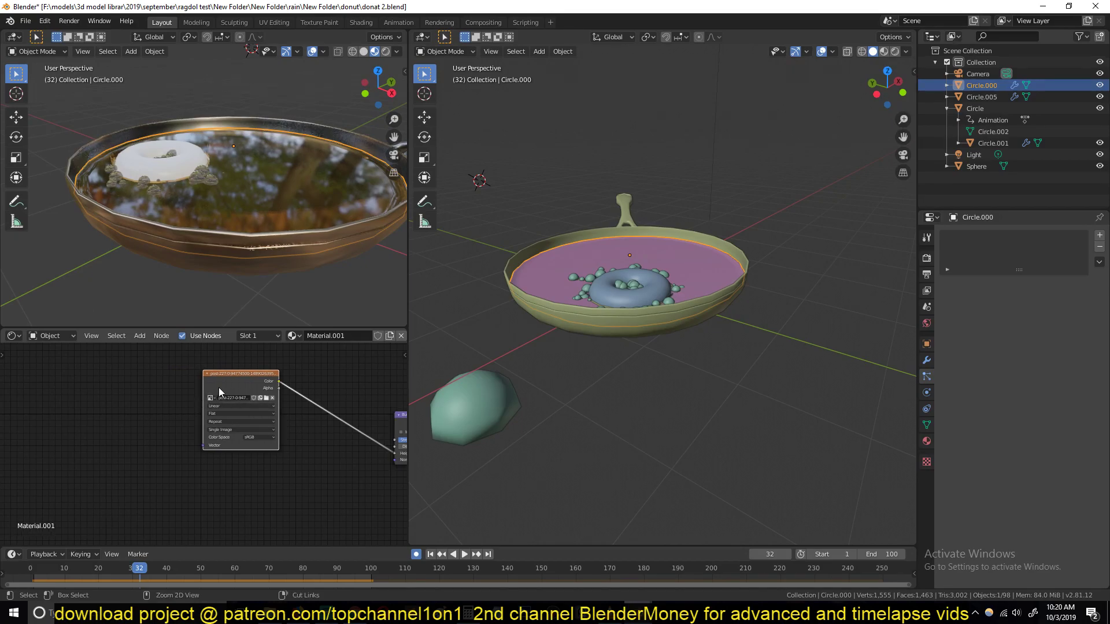
key("ctrl+t")
middle_click_drag(161, 396, 224, 403)
left_click_drag(123, 363, 216, 487)
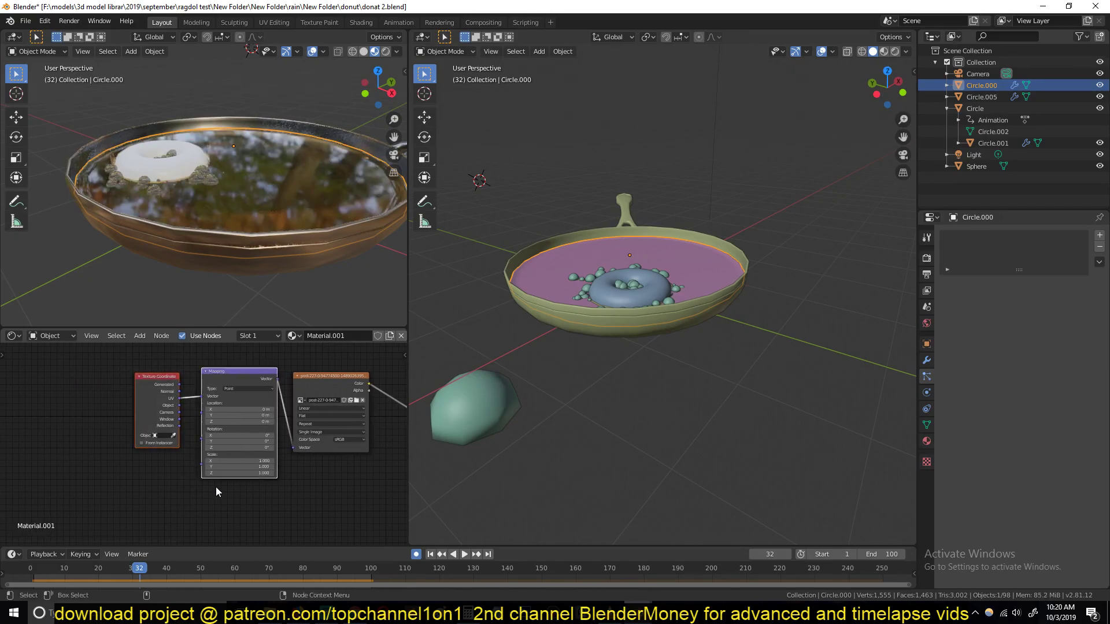
scroll(273, 395, "up", 2)
left_click(78, 384)
left_click_drag(144, 395, 86, 421)
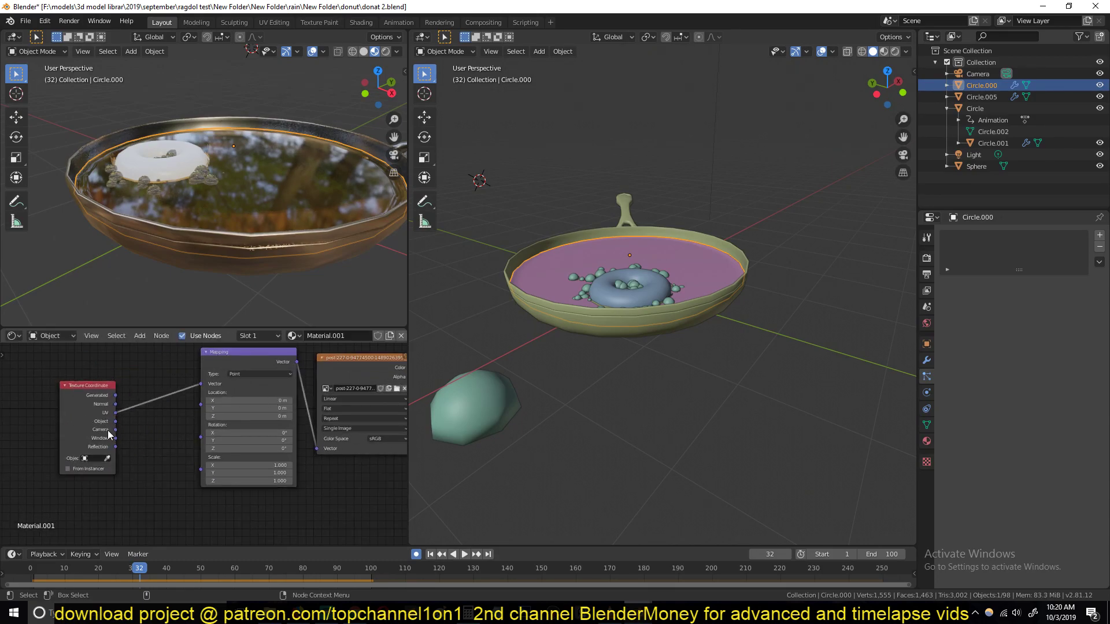
left_click_drag(115, 421, 201, 384)
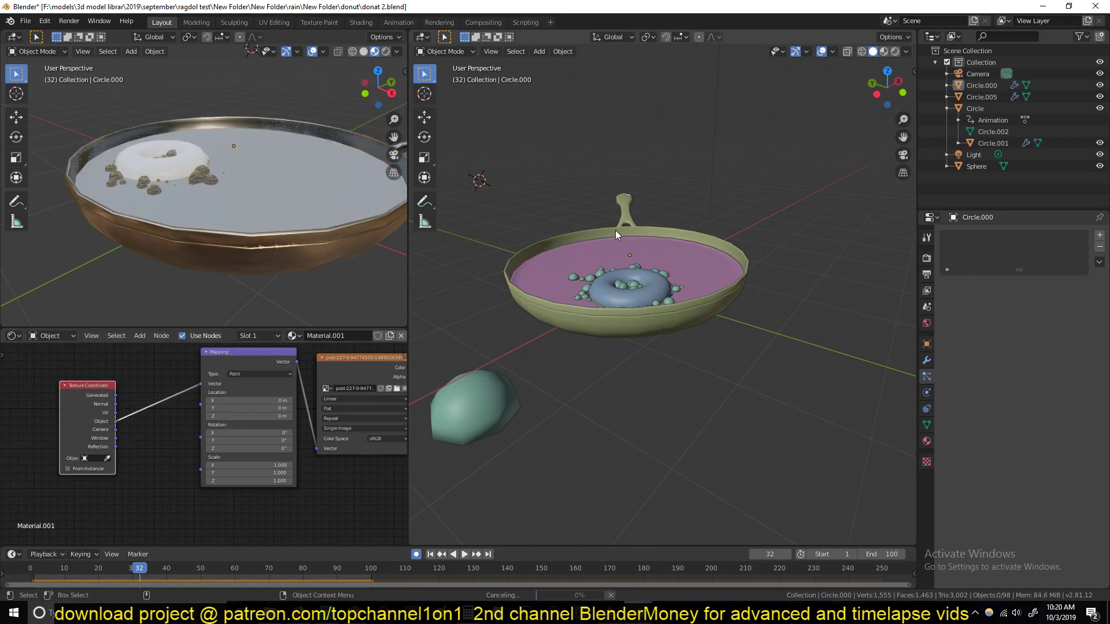
Add an Arrows empty to the scene and place it above the pan's centre
key("shift+a")
mouse_move(595, 325)
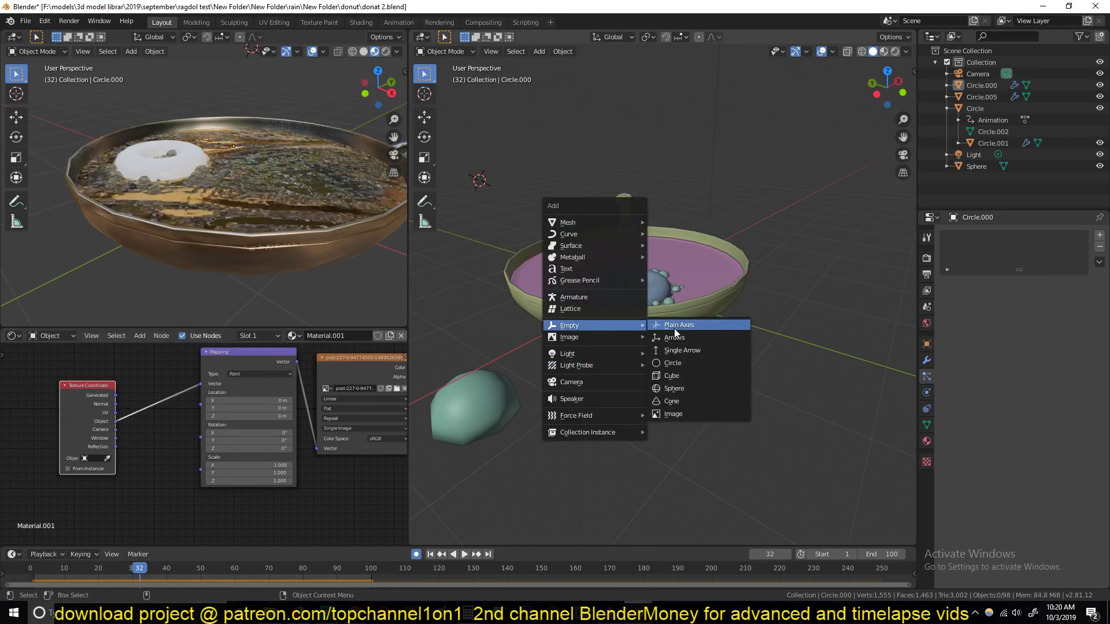
left_click(678, 337)
key("g")
left_click(682, 271)
Select the pan liquid and assign the Empty as the reference object of its Texture Coordinate node
left_click(683, 272)
middle_click_drag(281, 312, 267, 215)
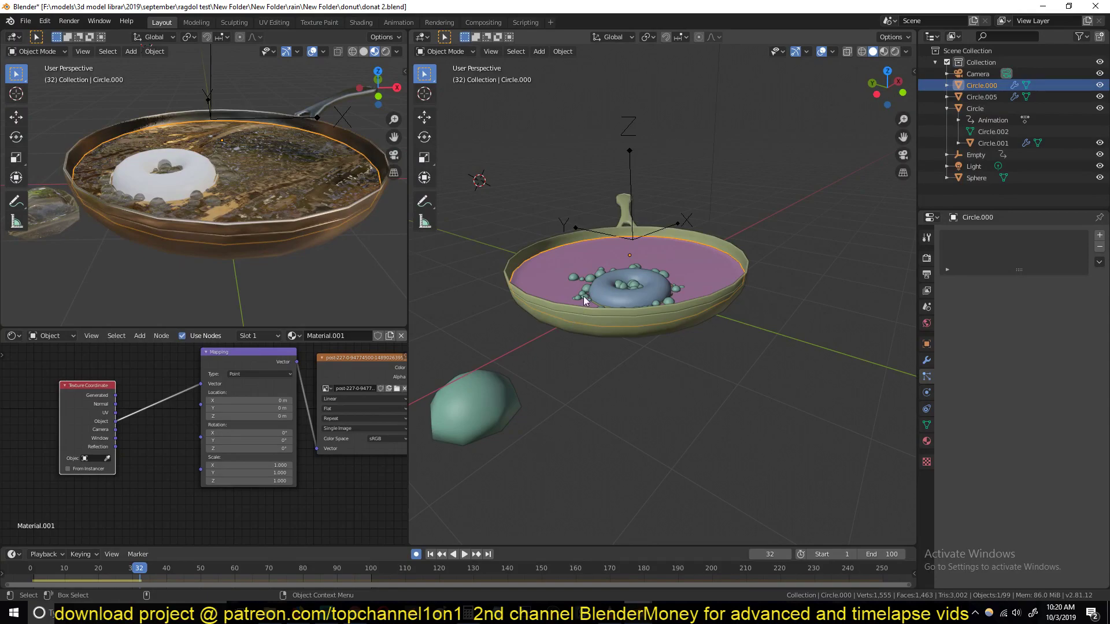
left_click(107, 458)
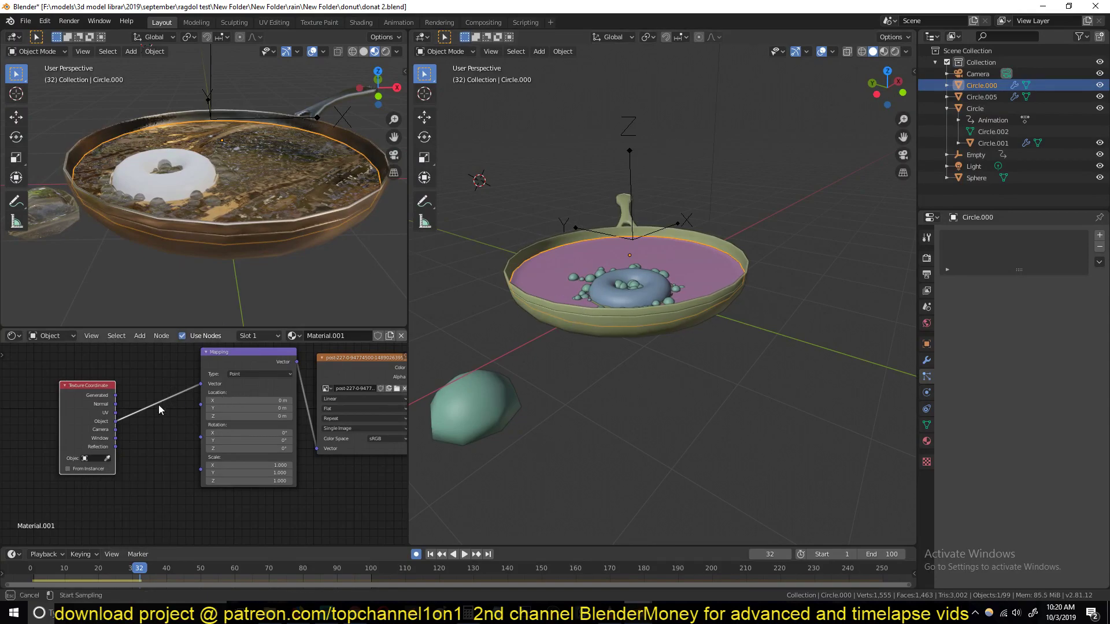
left_click(111, 455)
left_click(108, 459)
left_click(628, 166)
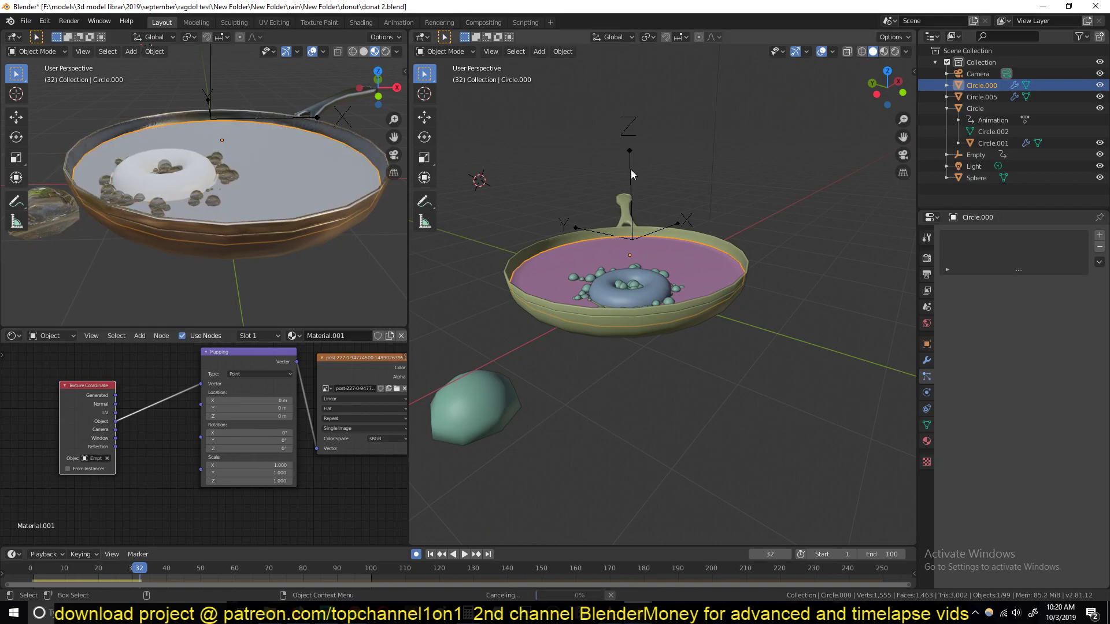
Scale the Empty uniformly to about 3.004 to enlarge the ripple pattern on the liquid
left_click(631, 169)
key("s")
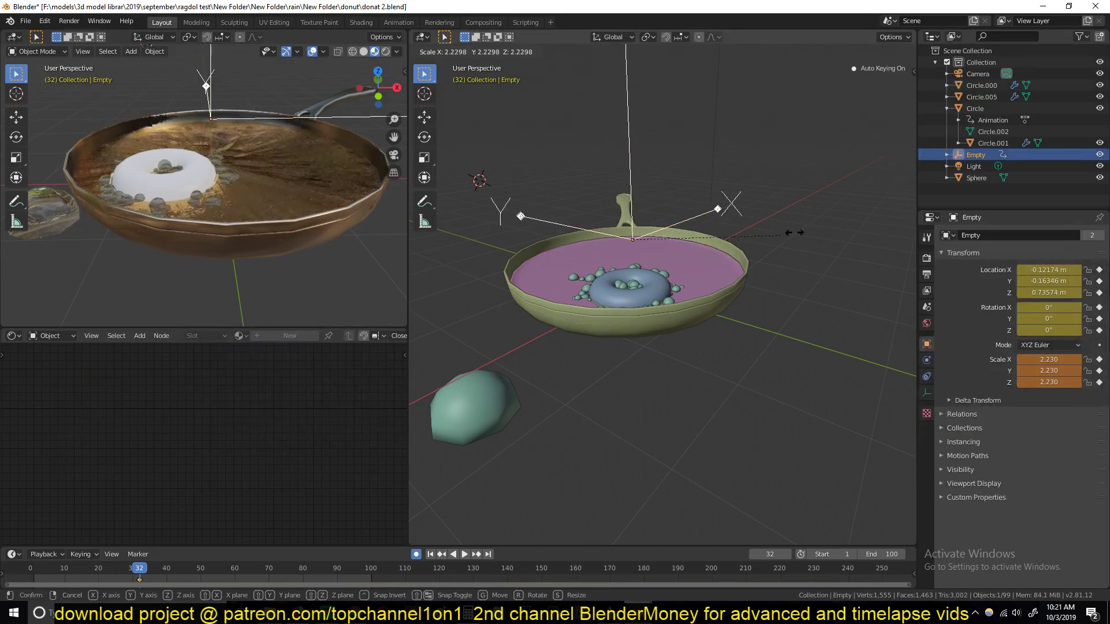
left_click(491, 161)
middle_click_drag(324, 186, 262, 178)
key("s")
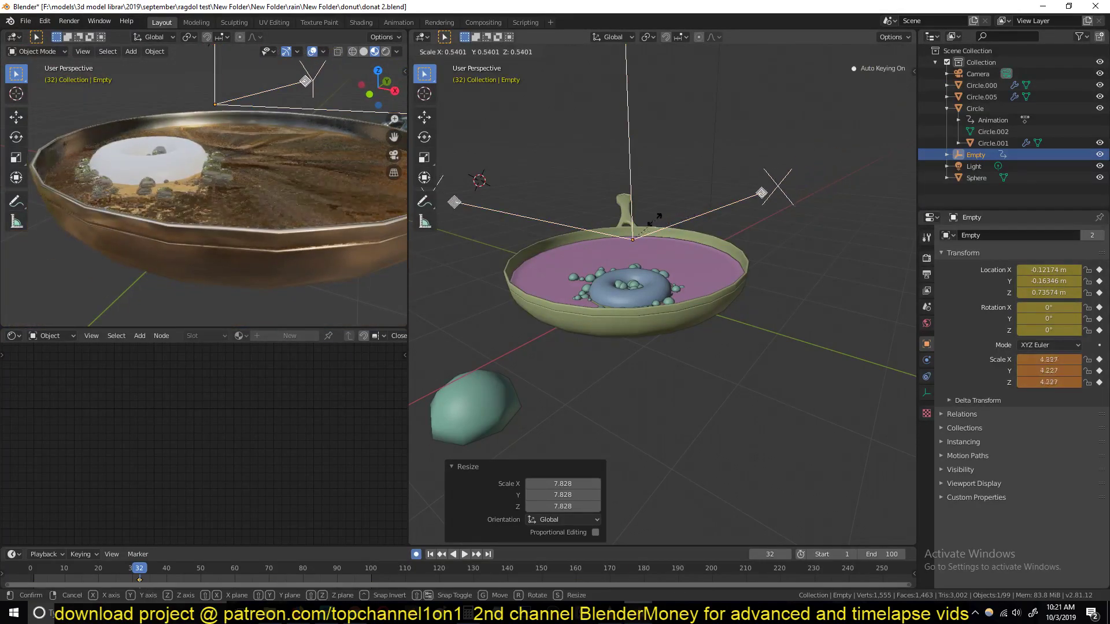
left_click(646, 225)
Delete the Empty's keyframes at frame 32 and play the animation to check the liquid's surface
right_click(161, 580)
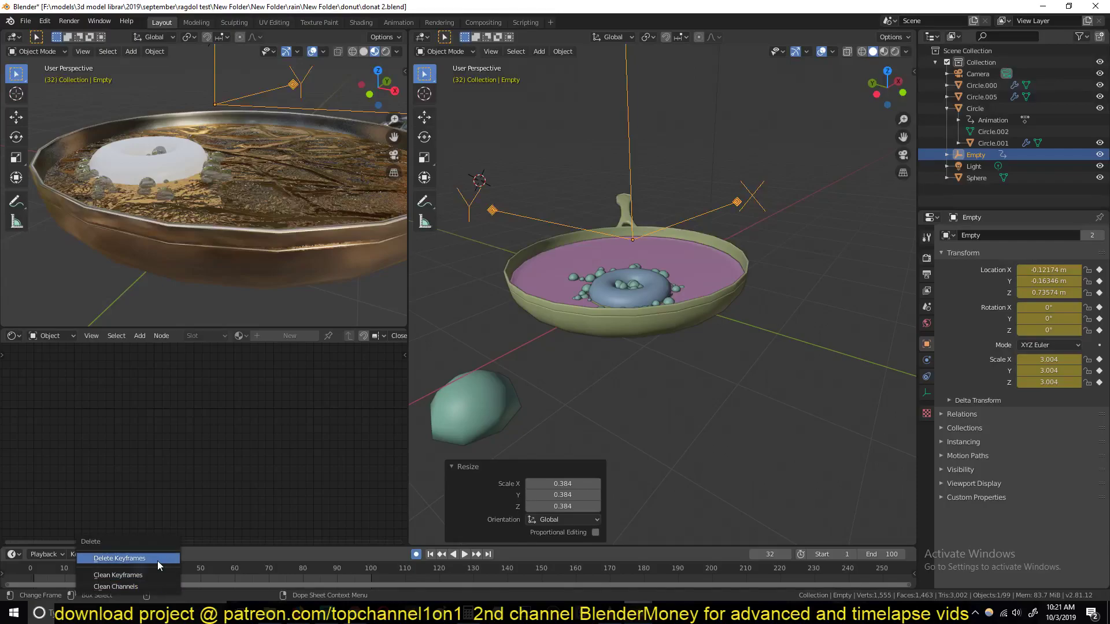
left_click(157, 561)
middle_click_drag(428, 529, 285, 237)
key("space")
middle_click_drag(281, 280, 360, 258)
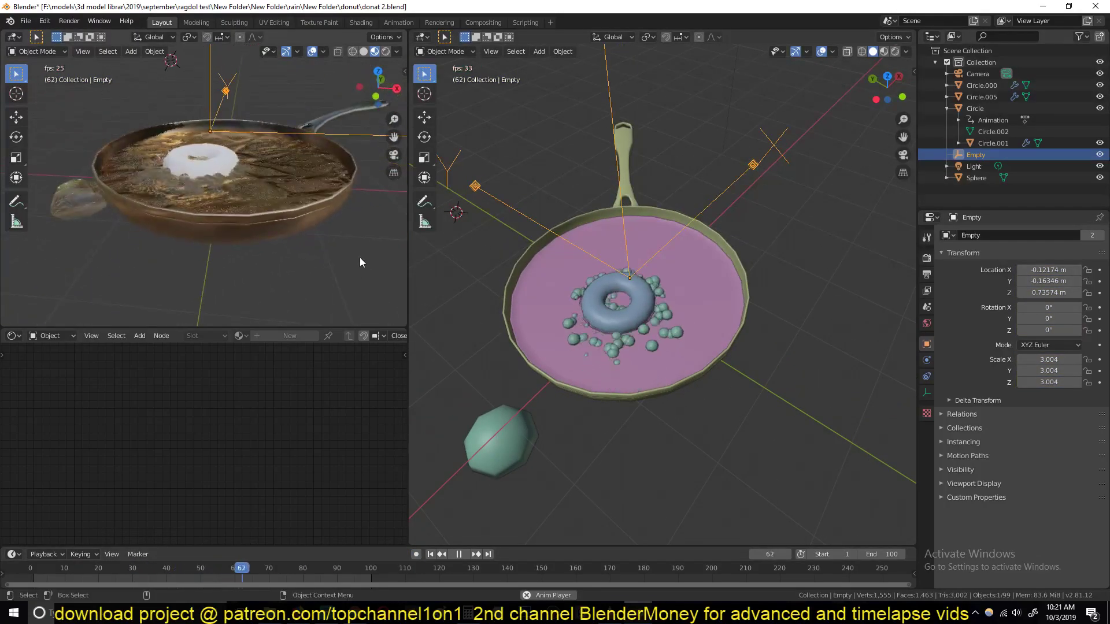
scroll(346, 252, "up", 5)
key("space")
Set the Bump node's strength in the liquid's material to about 0.292
left_click(565, 328)
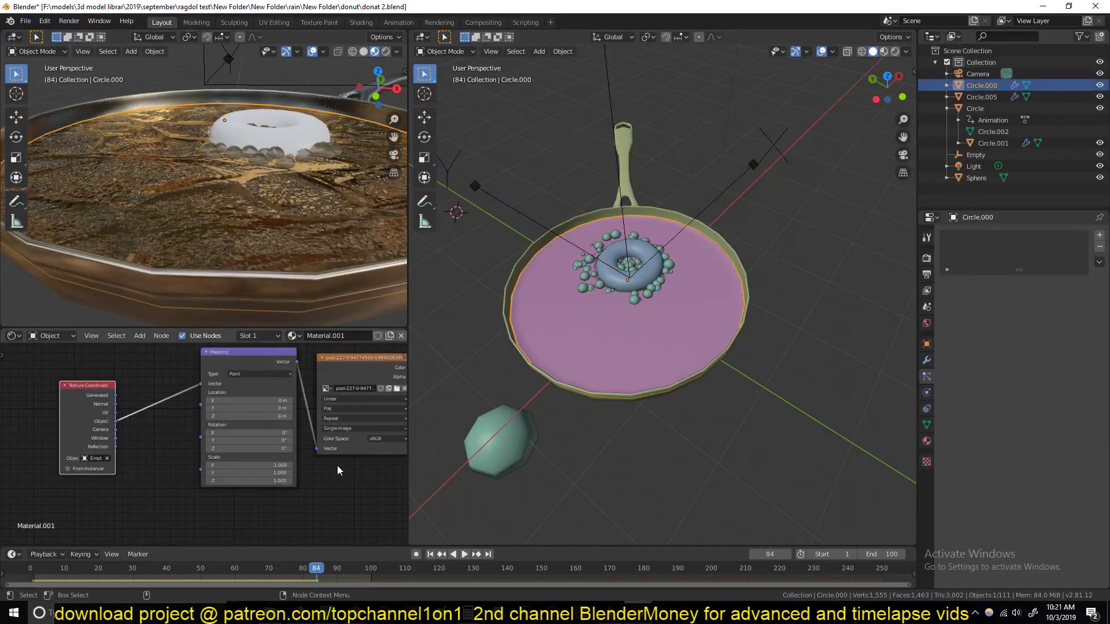
scroll(105, 463, "up", 2)
middle_click_drag(105, 463, 116, 484)
left_click_drag(307, 446, 268, 445)
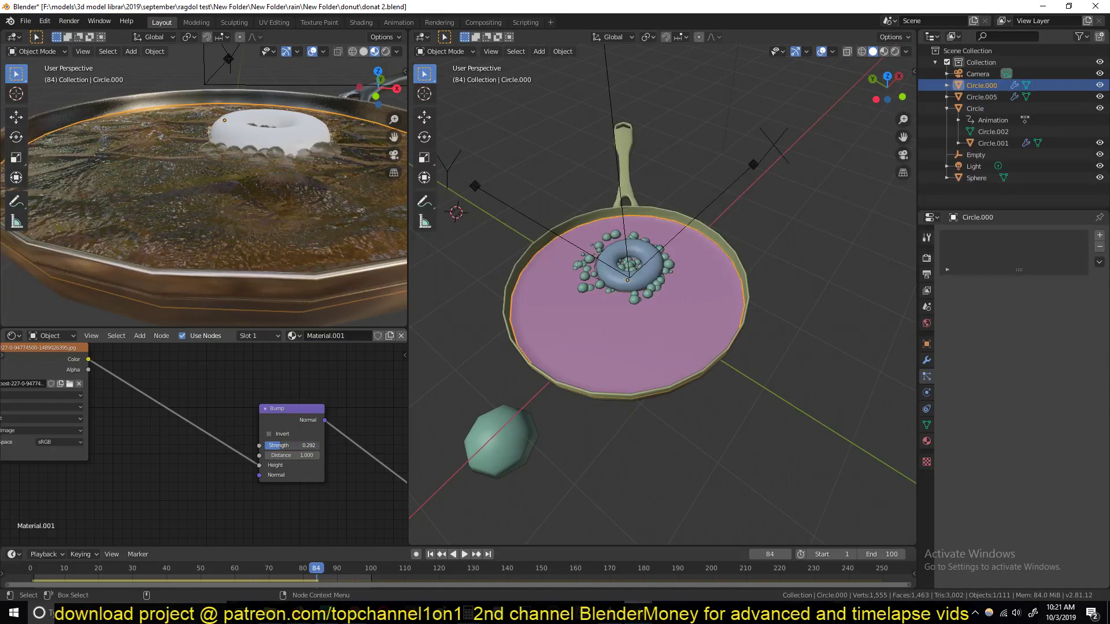
Play the animation to examine the softened ripples around the moving donut
scroll(225, 211, "down", 3)
middle_click_drag(224, 212, 167, 225)
key("space")
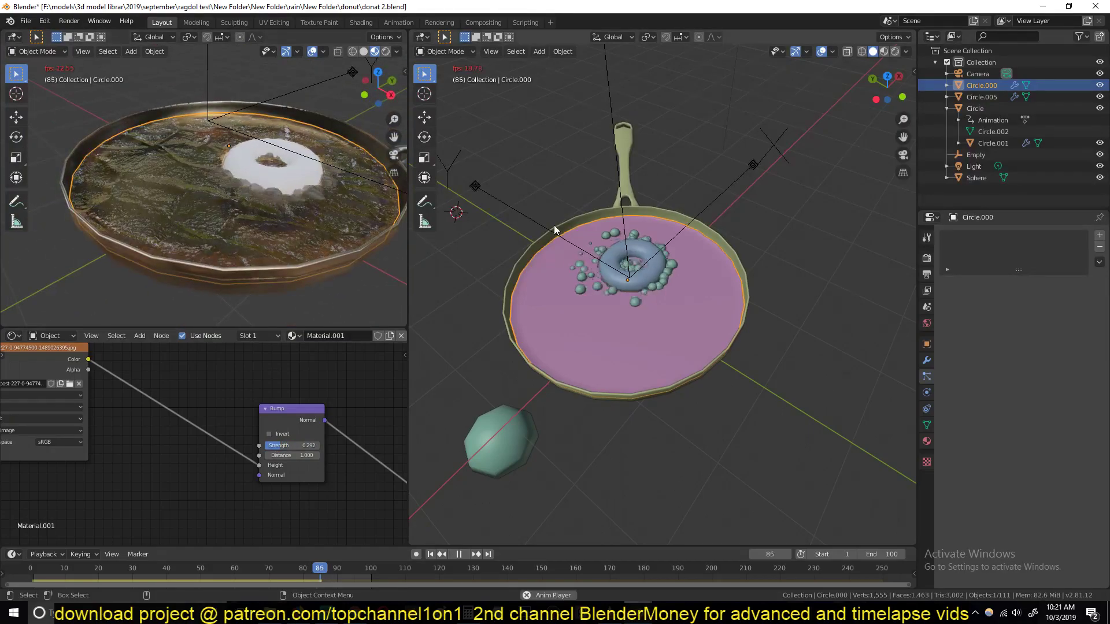
middle_click_drag(511, 252, 535, 232)
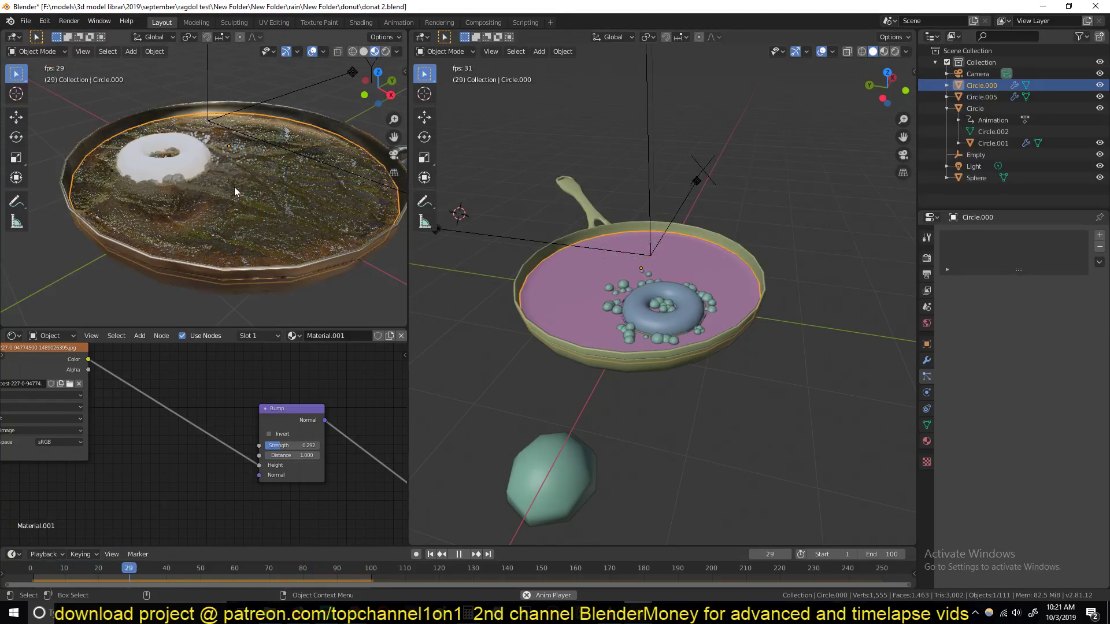
key("space")
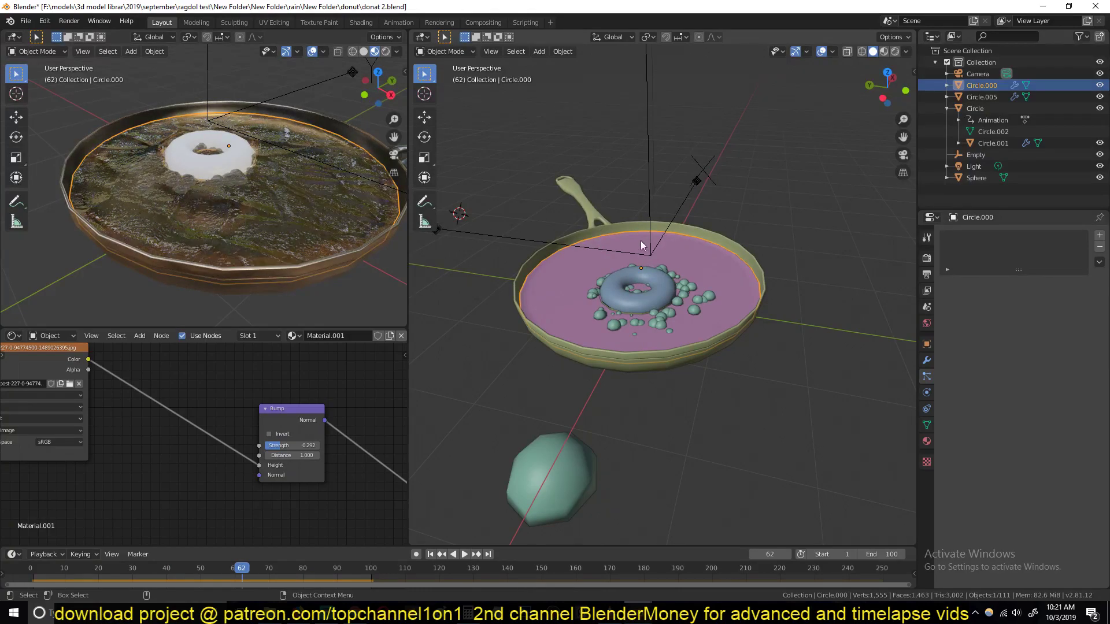
Parent the Empty to the donut as Object with Keep Transform
left_click(643, 193)
left_click(657, 289, "shift")
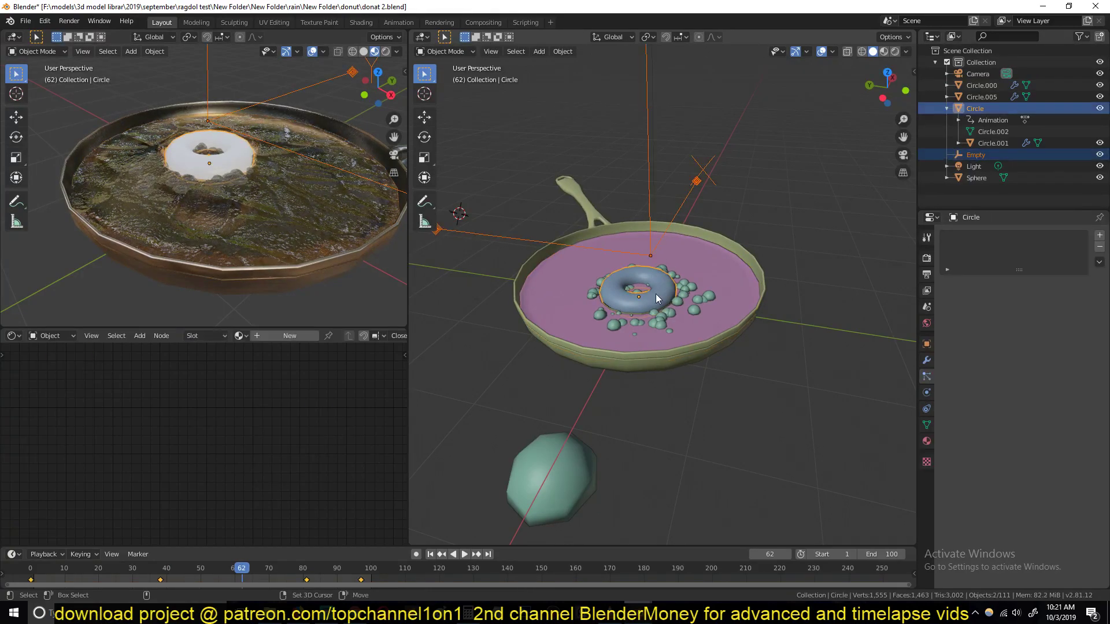
key("ctrl+p")
left_click(651, 296)
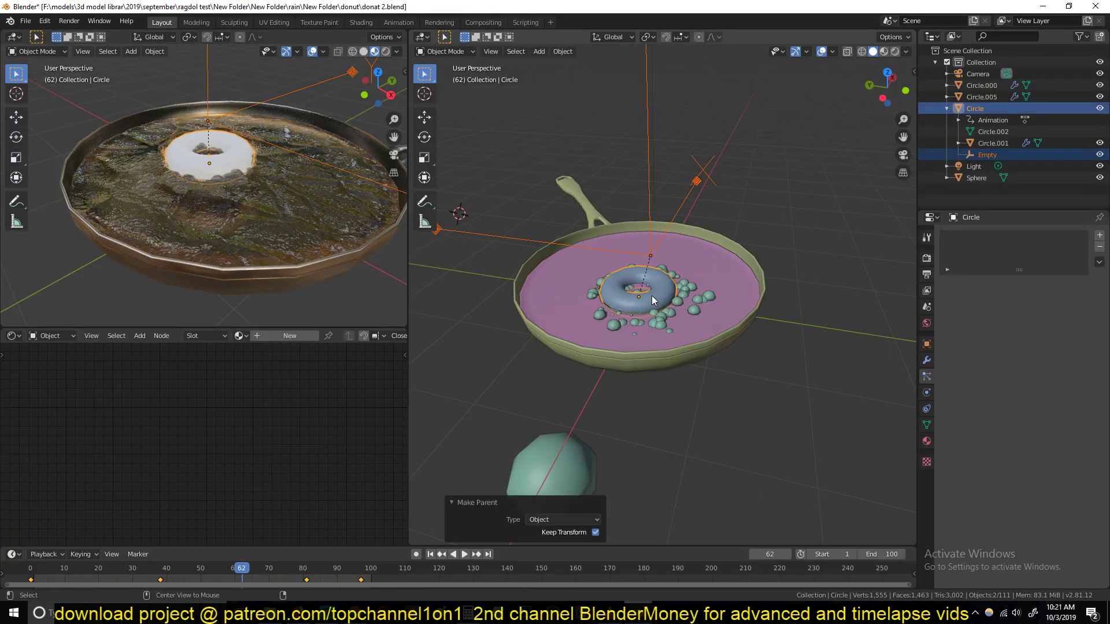
Play the animation to examine how the liquid texture moves with the parented Empty
key("alt+a")
left_click(36, 576)
key("space")
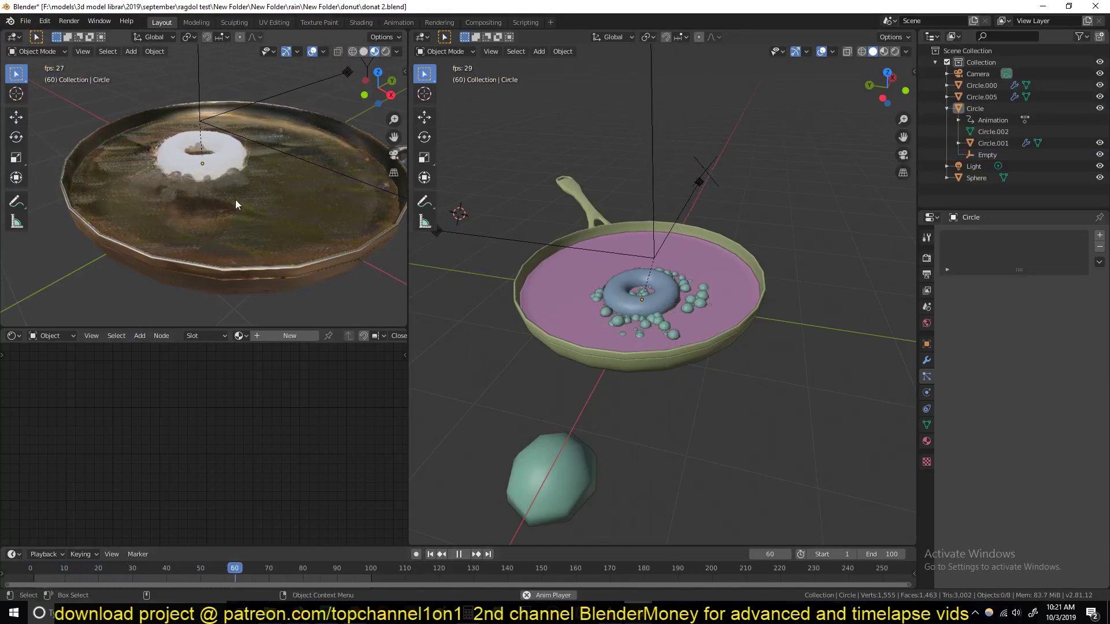
key("space")
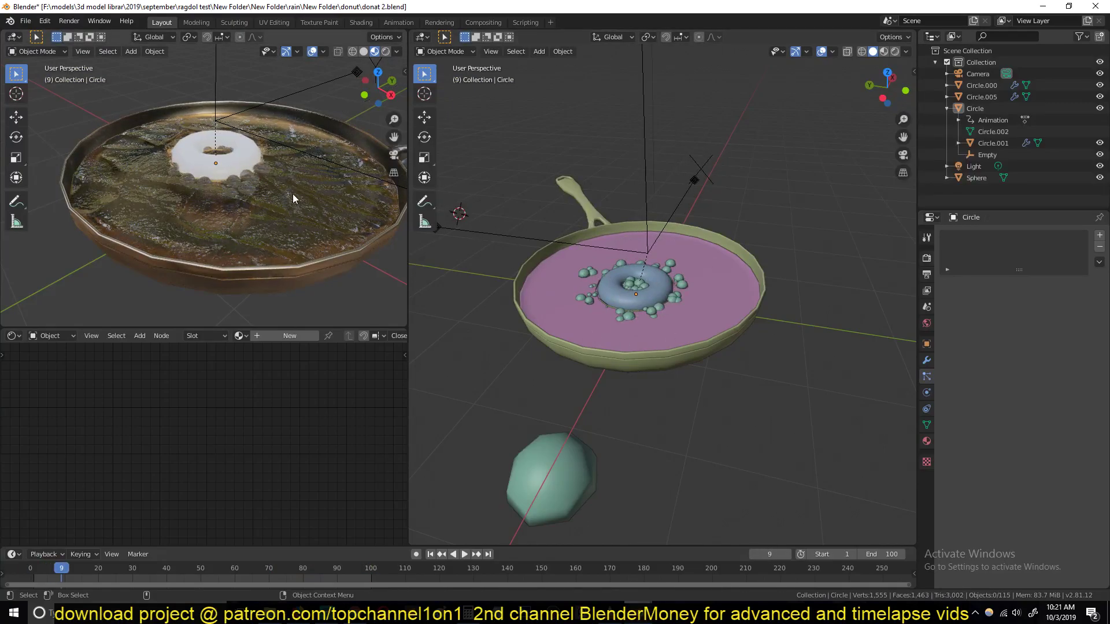
Clear the Empty's parent relationship to the donut using Clear Parent
left_click(646, 196)
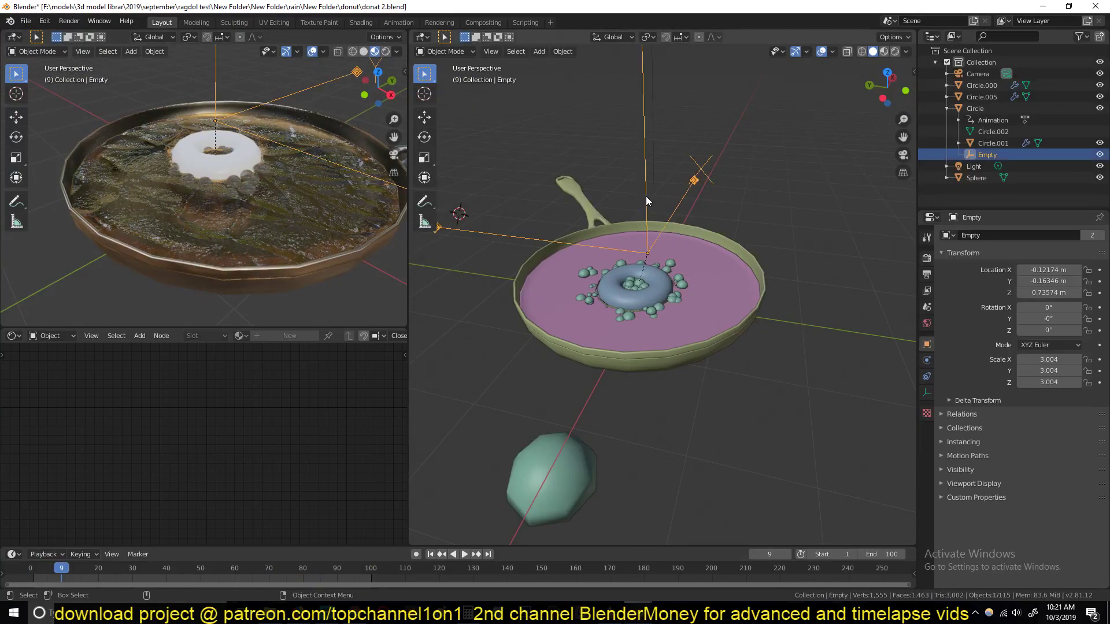
key("alt+p")
left_click(646, 245)
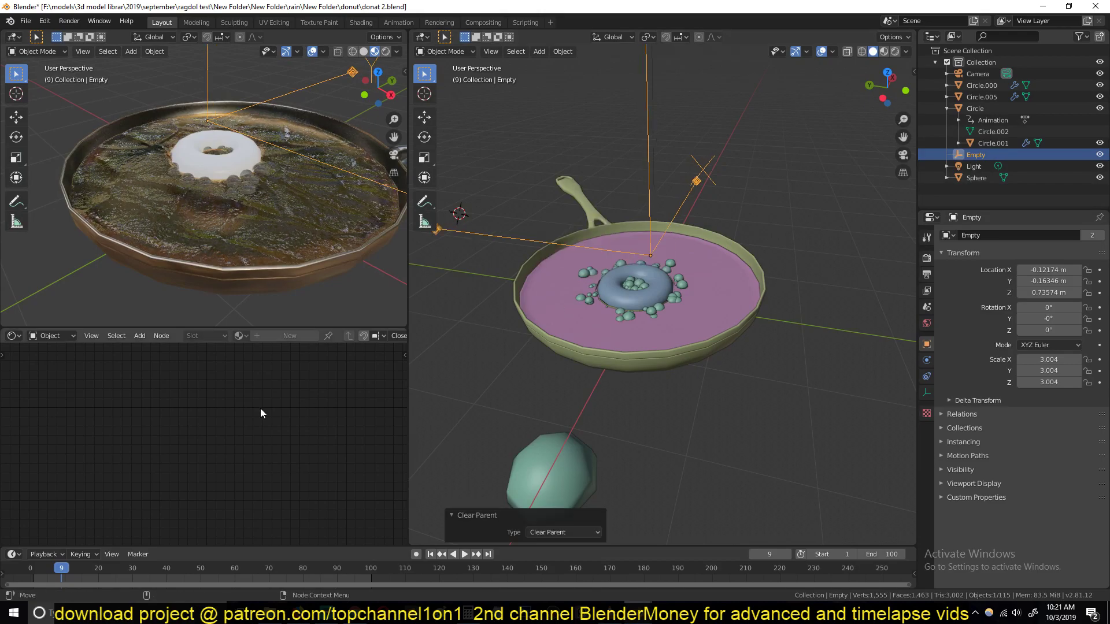
left_click(539, 328)
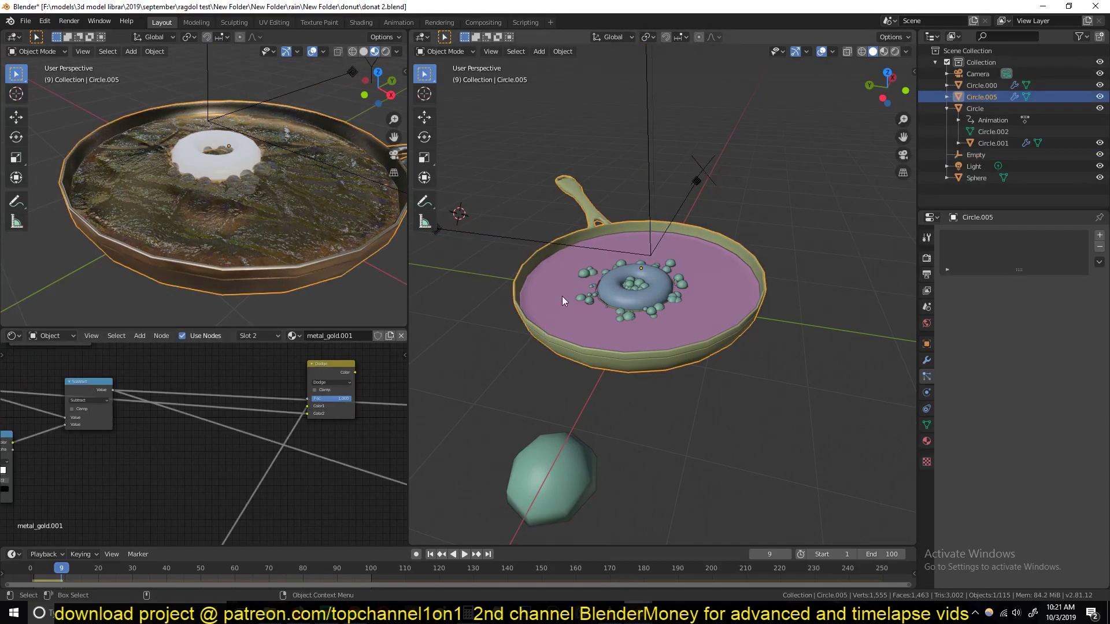
Keyframe the Location of the oil image texture's Mapping node at frame 0, and again at frame 100 with a raised X value
middle_click_drag(140, 452, 283, 456)
scroll(282, 457, "up", 3)
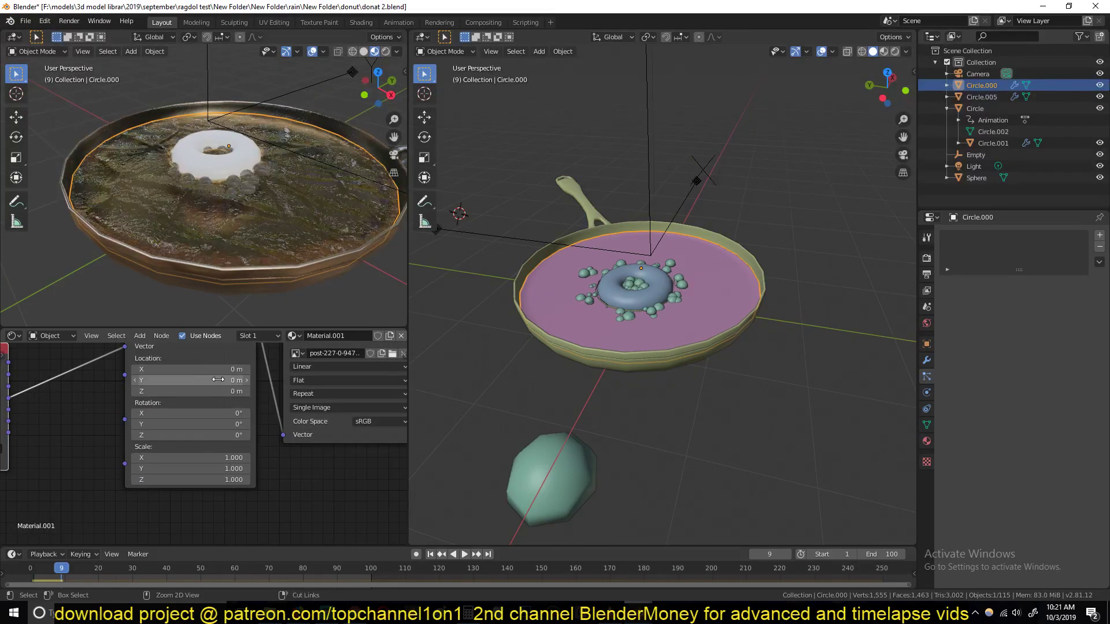
left_click(32, 571)
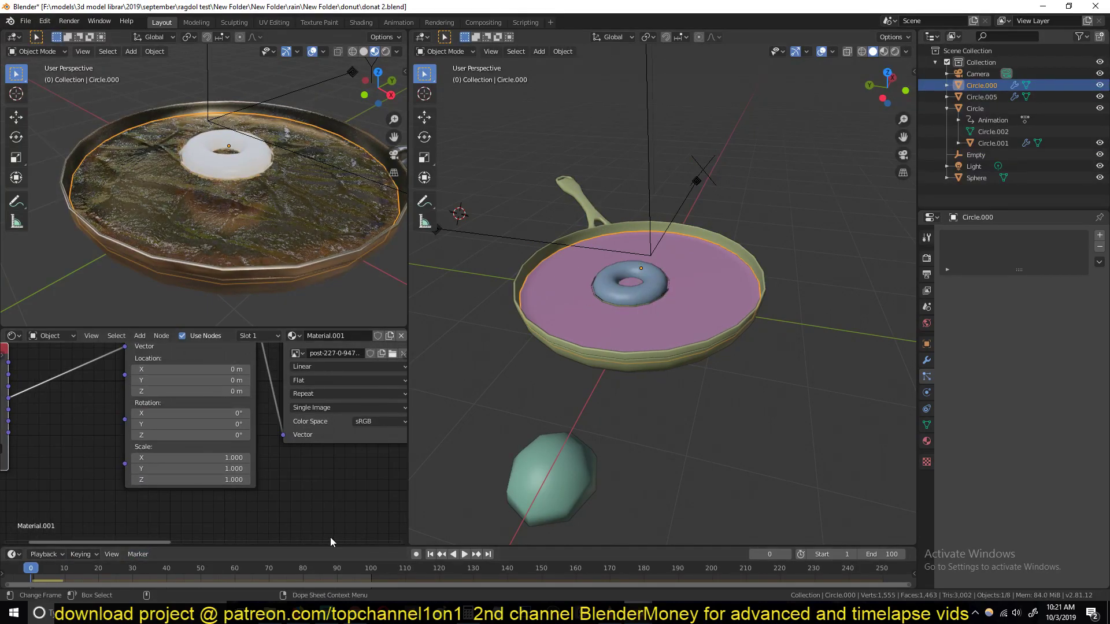
mouse_move(228, 369)
left_mouse_down()
mouse_move(228, 391)
mouse_move(229, 369)
left_mouse_up()
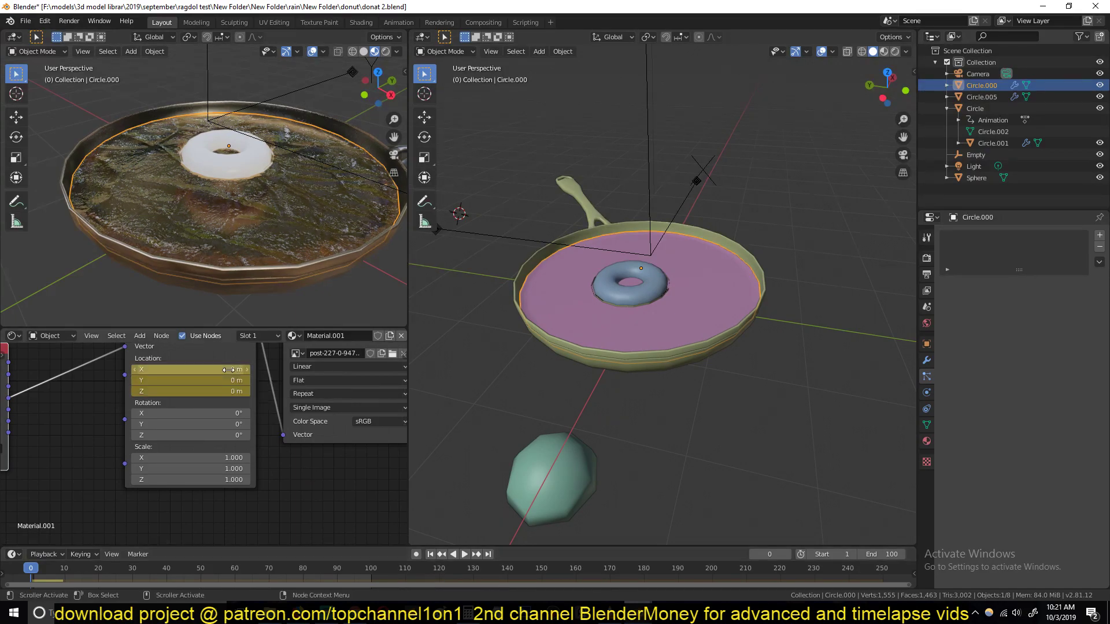
left_click(371, 581)
mouse_move(218, 369)
left_mouse_down()
mouse_move(254, 369)
mouse_move(223, 372)
left_mouse_up()
key("i")
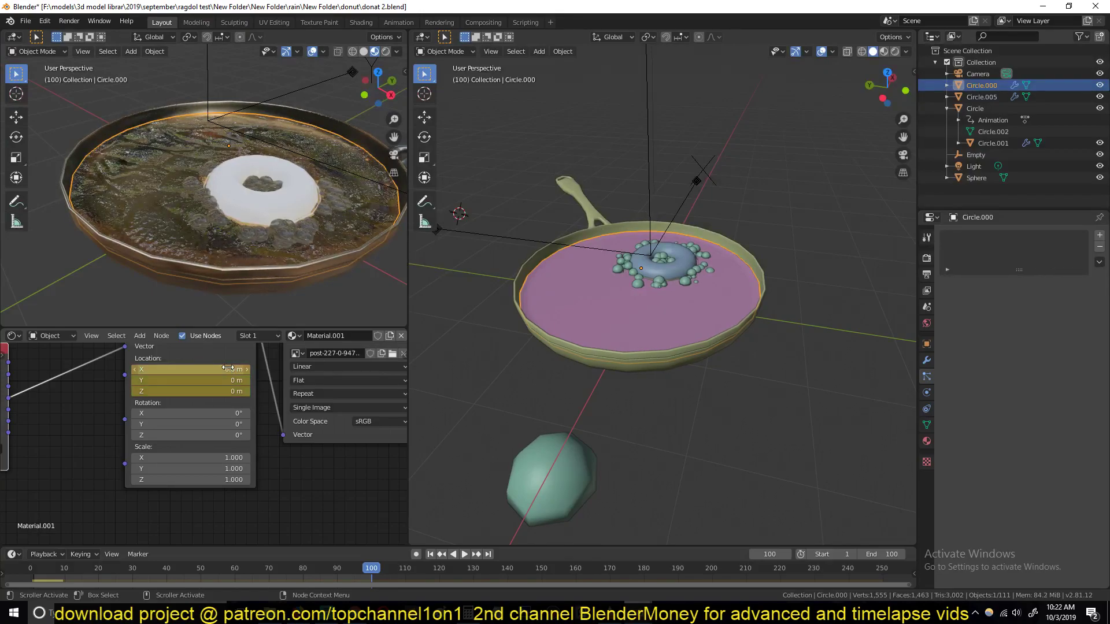
Play the animation to examine how the keyframed texture moves across the oil surface
key("space")
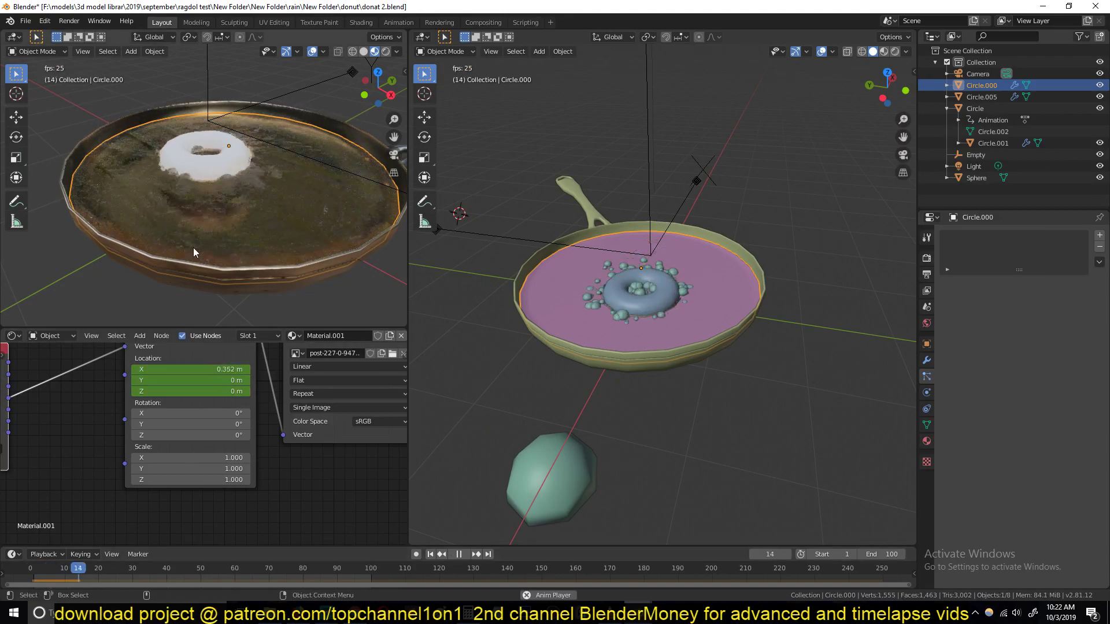
key("Escape")
mouse_move(220, 250)
middle_mouse_down()
mouse_move(200, 258)
mouse_move(238, 252)
middle_mouse_up()
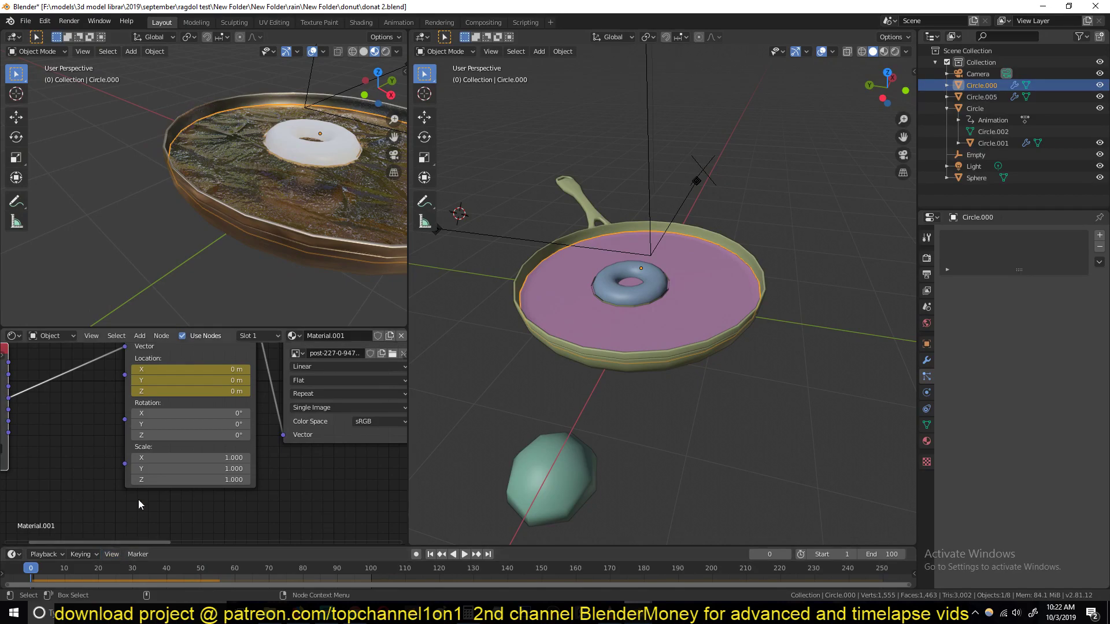
Add a Magic Texture node to the oil material and preview its pattern on the surface
middle_click_drag(132, 518, 116, 486)
scroll(116, 487, "down", 2)
key("shift+a")
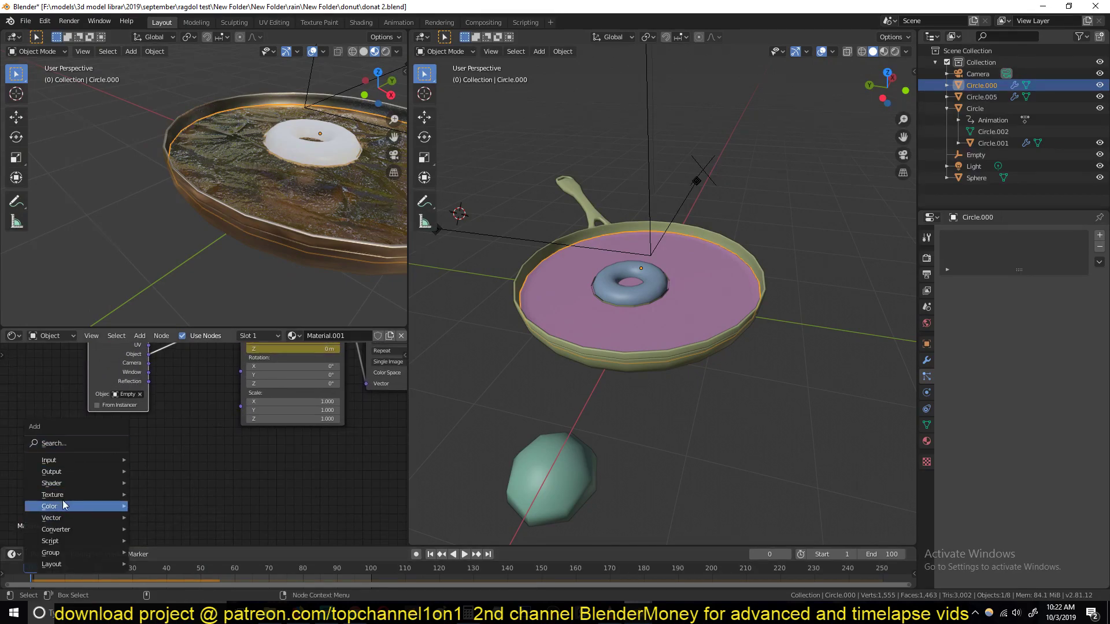
mouse_move(65, 497)
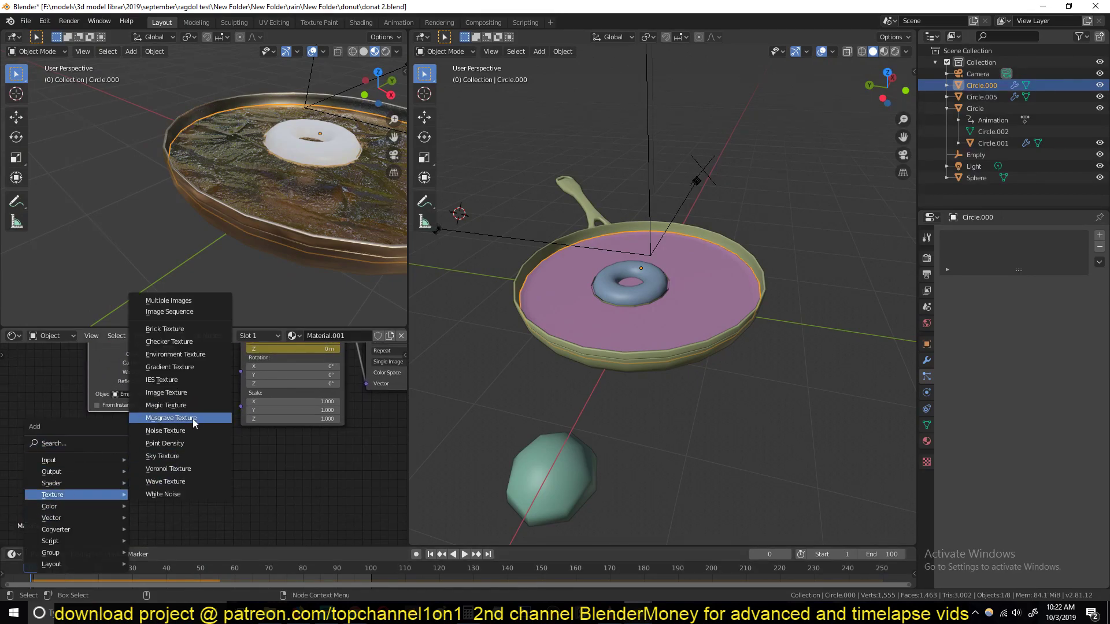
left_click(189, 404)
left_click(131, 460)
left_click(148, 470, "ctrl+shift")
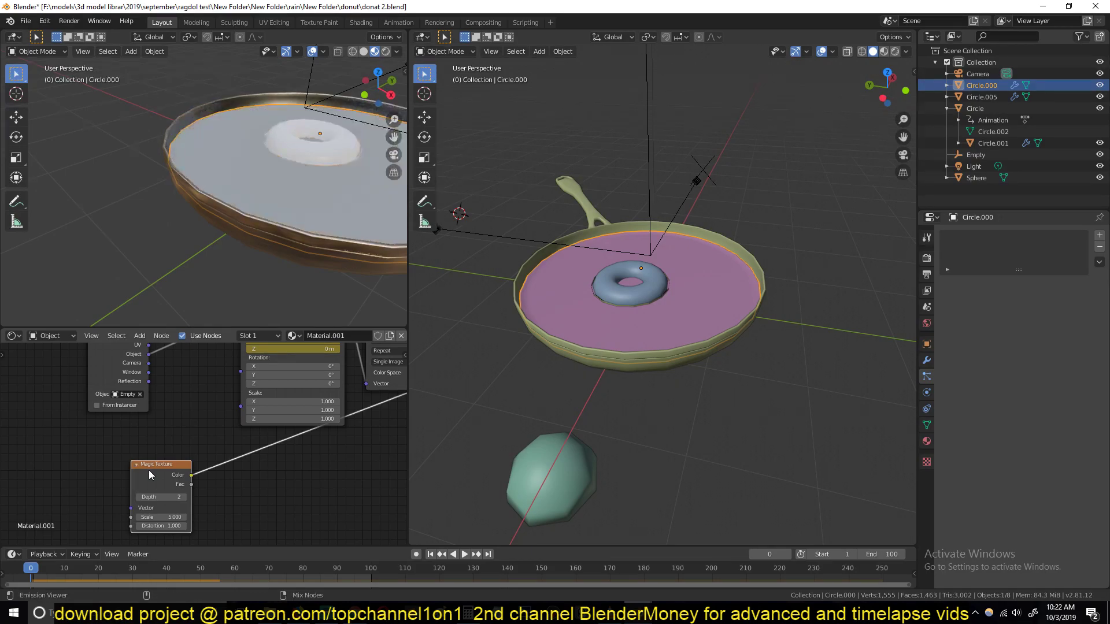
middle_click_drag(213, 265, 193, 301)
middle_click_drag(210, 528, 123, 499)
Insert a Math node set to Add after the Magic Texture and set its second value to 0.200
key("shift+a")
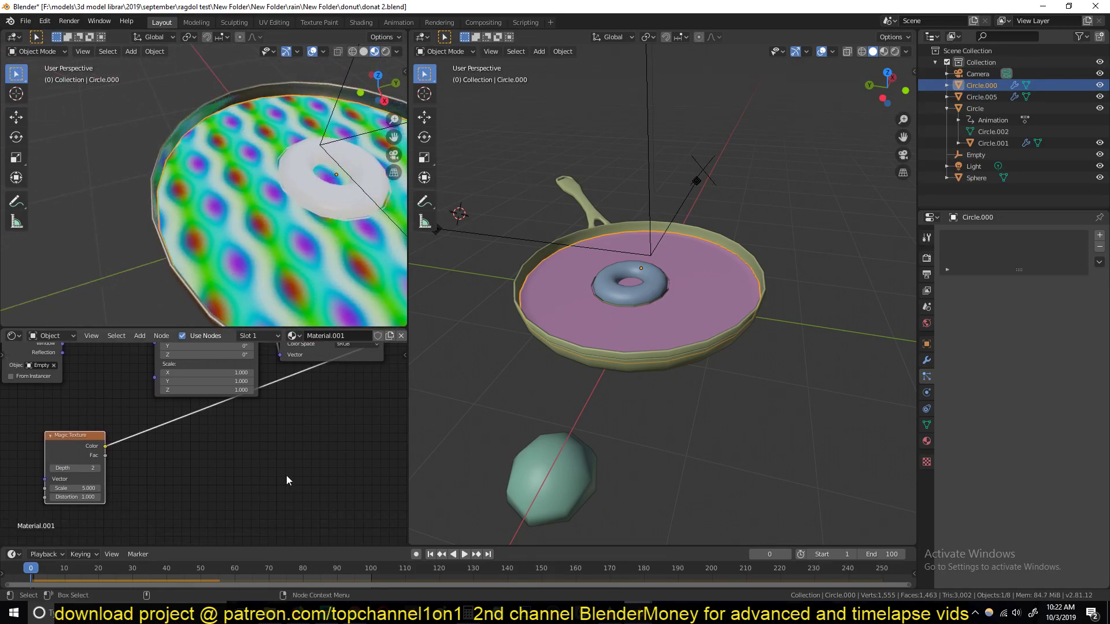
mouse_move(269, 504)
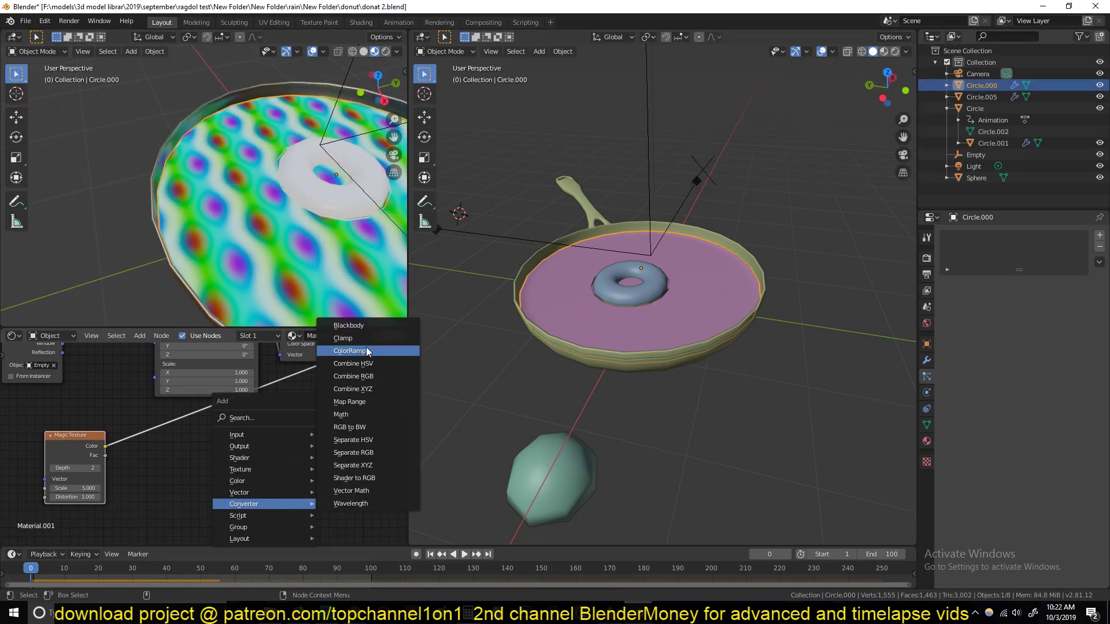
left_click(341, 414)
scroll(243, 370, "down", 2)
left_click(173, 356)
middle_click_drag(279, 389, 256, 506)
mouse_move(152, 496)
left_mouse_down()
mouse_move(179, 496)
mouse_move(162, 496)
left_mouse_up()
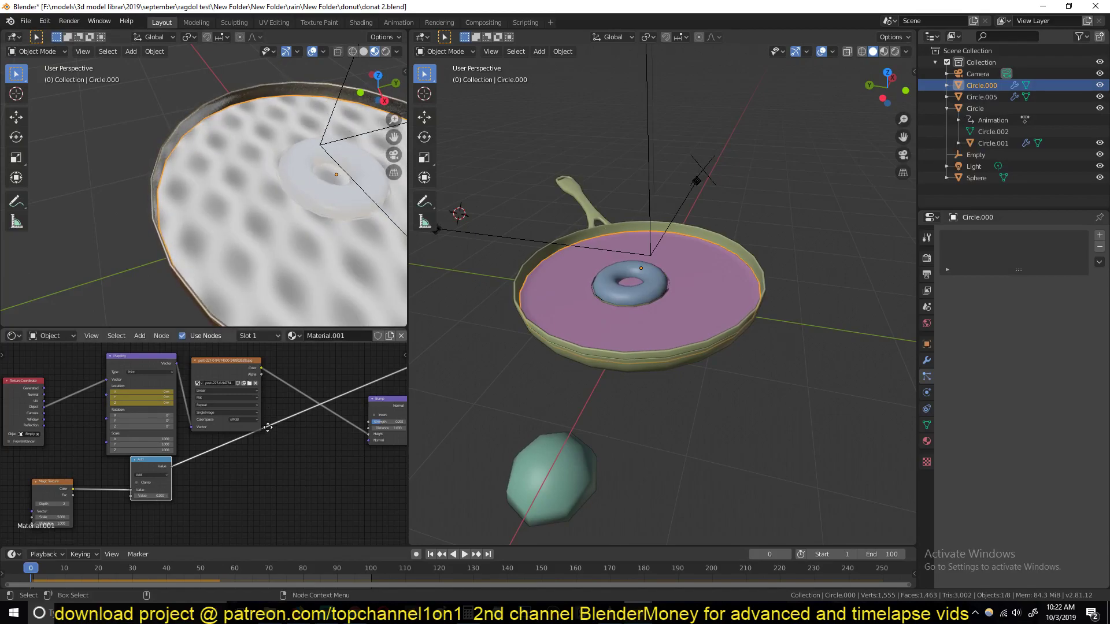
Add a MixRGB node feeding the Bump height, with the Add node's output in Color1 and the image texture in Color2
middle_click_drag(269, 428, 192, 456)
key("shift+a")
mouse_move(219, 384)
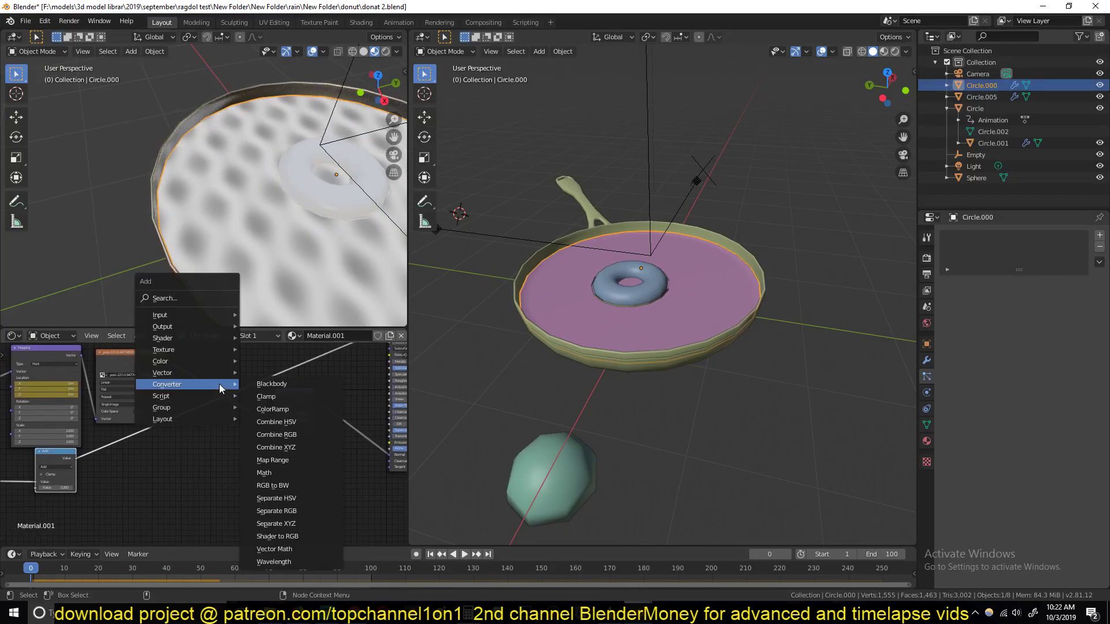
mouse_move(197, 362)
left_click(300, 425)
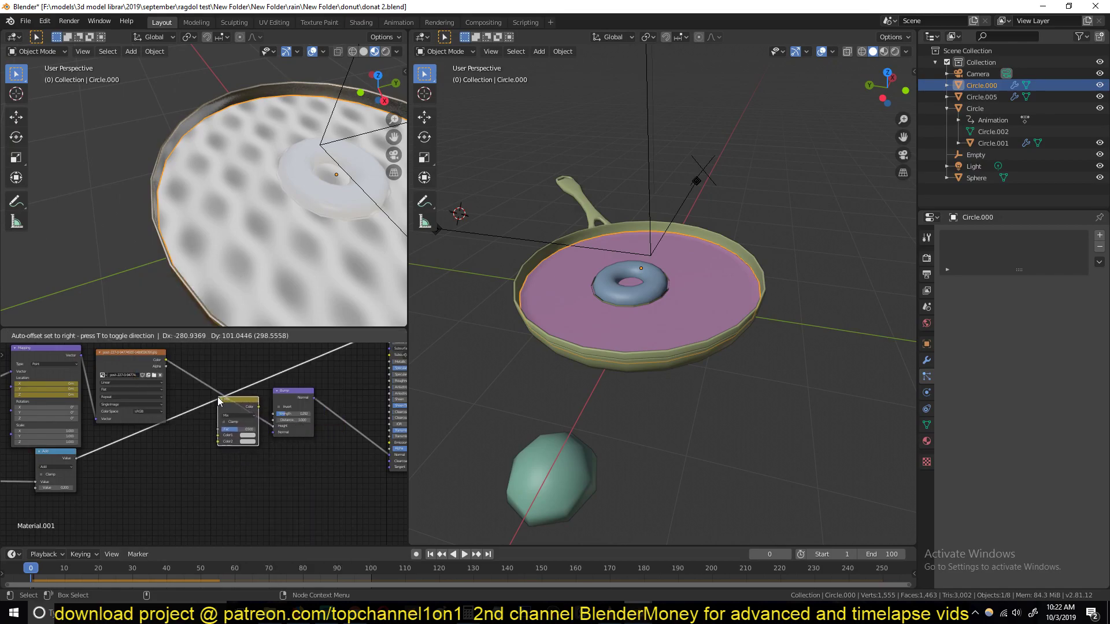
left_click(217, 397)
mouse_move(166, 360)
left_mouse_down()
mouse_move(202, 436)
mouse_move(221, 441)
left_mouse_up()
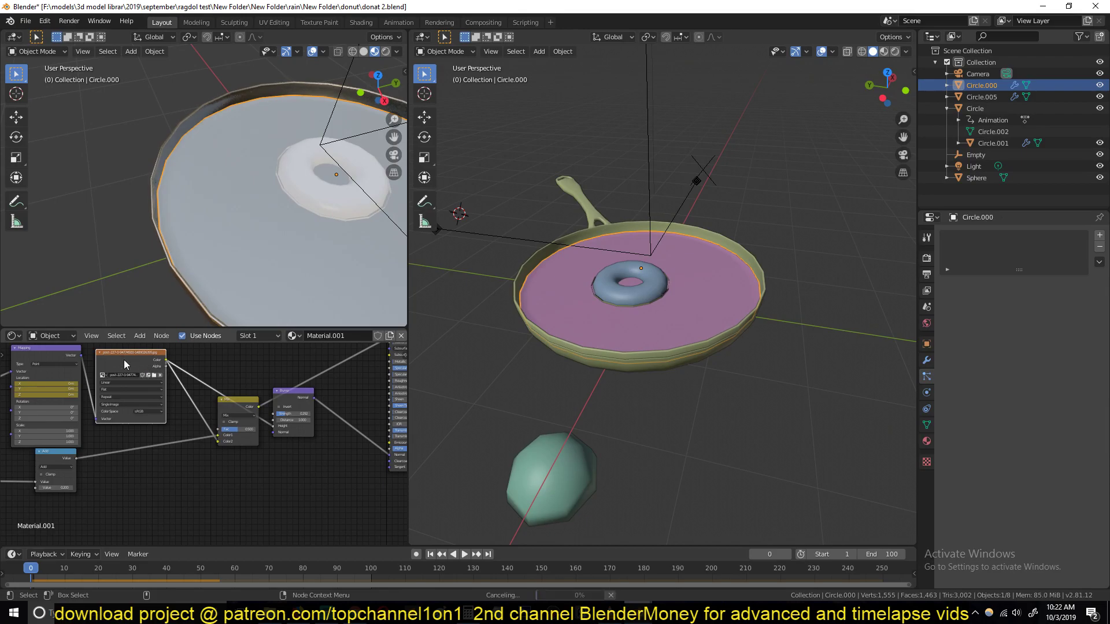
scroll(102, 391, "up", 2)
left_click_drag(99, 375, 224, 452)
scroll(257, 435, "up", 1)
left_click_drag(224, 401, 247, 431)
mouse_move(272, 420)
middle_mouse_down()
mouse_move(249, 427)
mouse_move(265, 425)
middle_mouse_up()
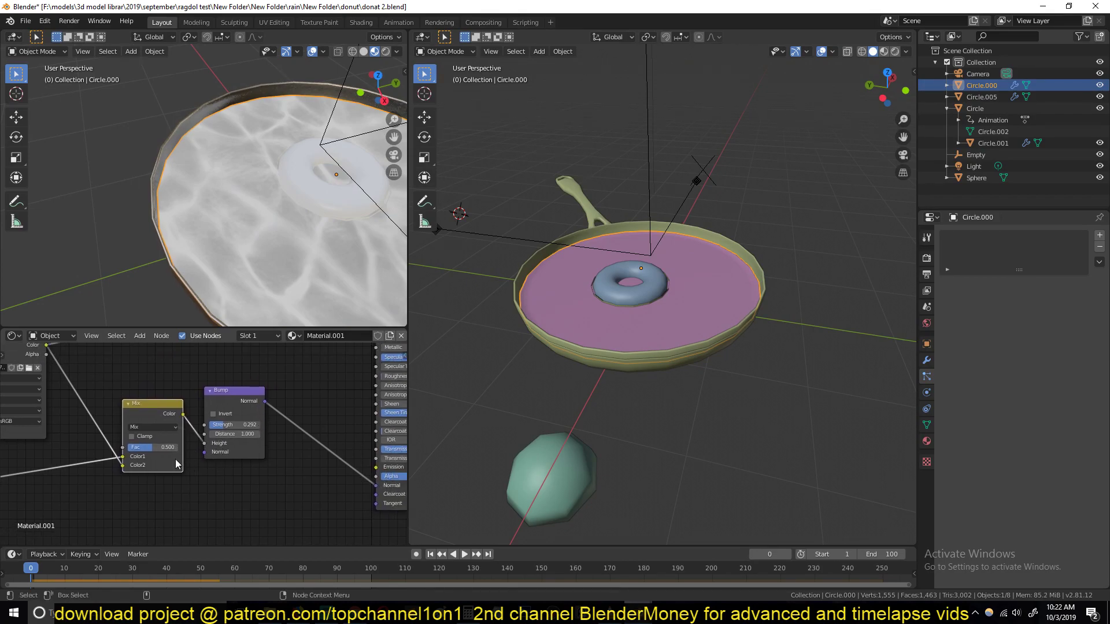
Preview the Mix node, set its factor to about 0.492, and restore the Principled BSDF to the material output
left_click(162, 412, "ctrl+shift")
left_click_drag(168, 447, 139, 447)
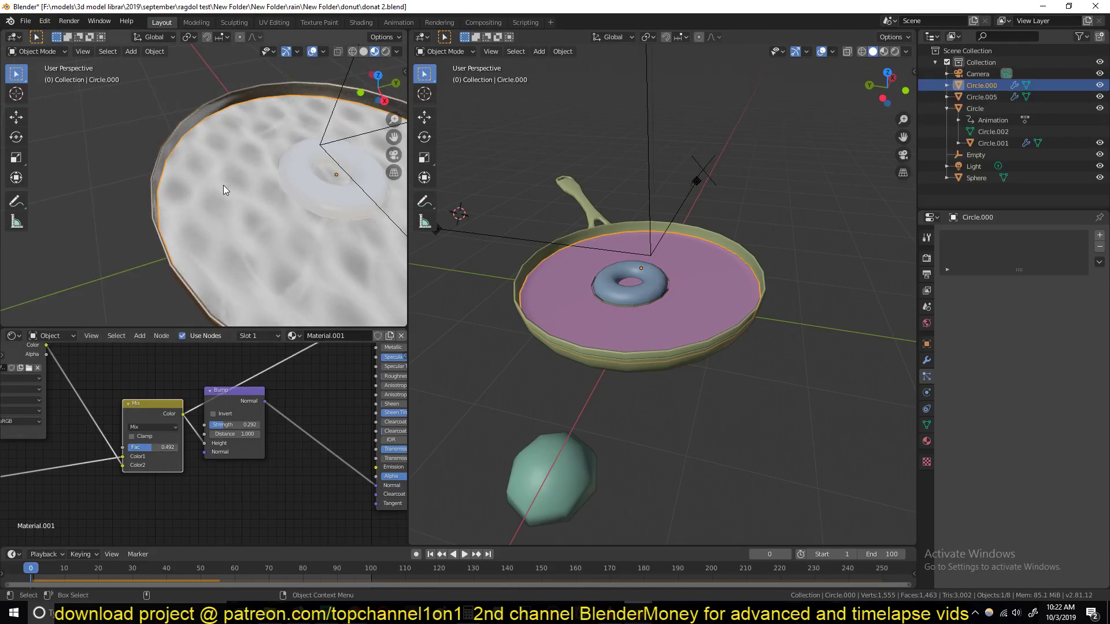
middle_click_drag(47, 370, 91, 450)
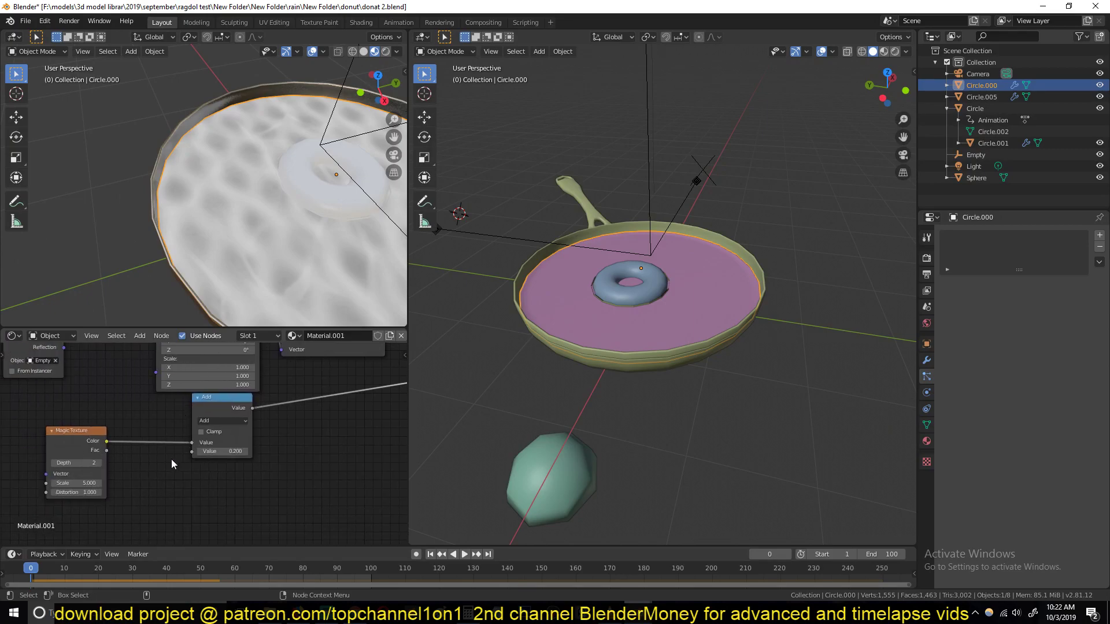
middle_click_drag(157, 459, 129, 488)
middle_click_drag(399, 463, 151, 425)
left_click_drag(135, 394, 175, 415)
middle_click_drag(255, 422, 181, 522)
left_click(236, 394, "ctrl+shift")
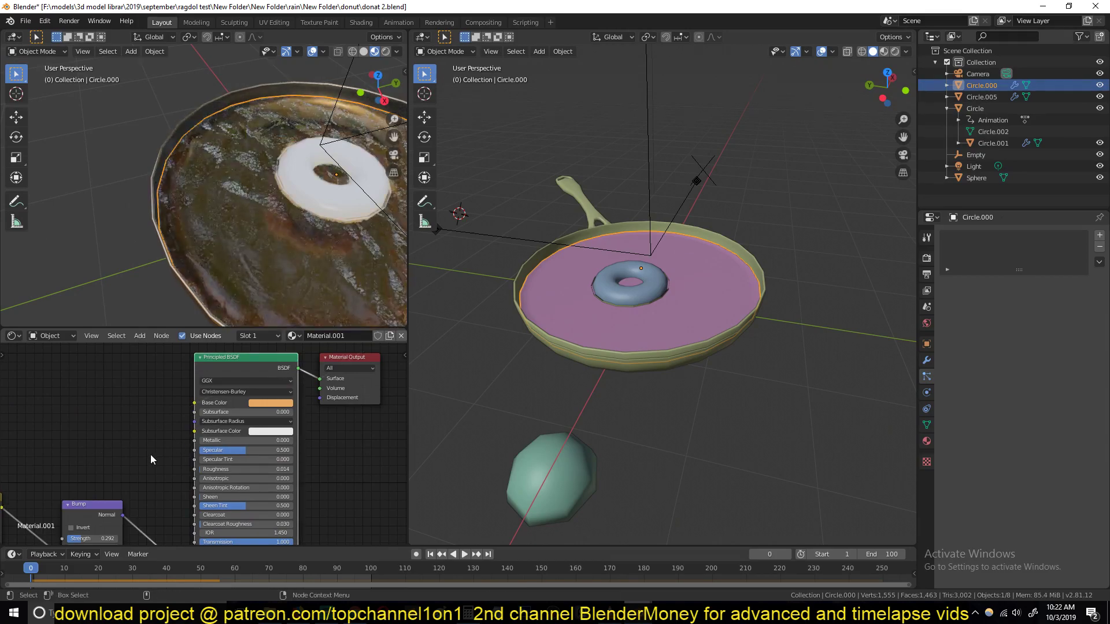
Attach Texture Coordinate and Mapping nodes to the Magic Texture
middle_click_drag(140, 466, 364, 453)
left_click(204, 435)
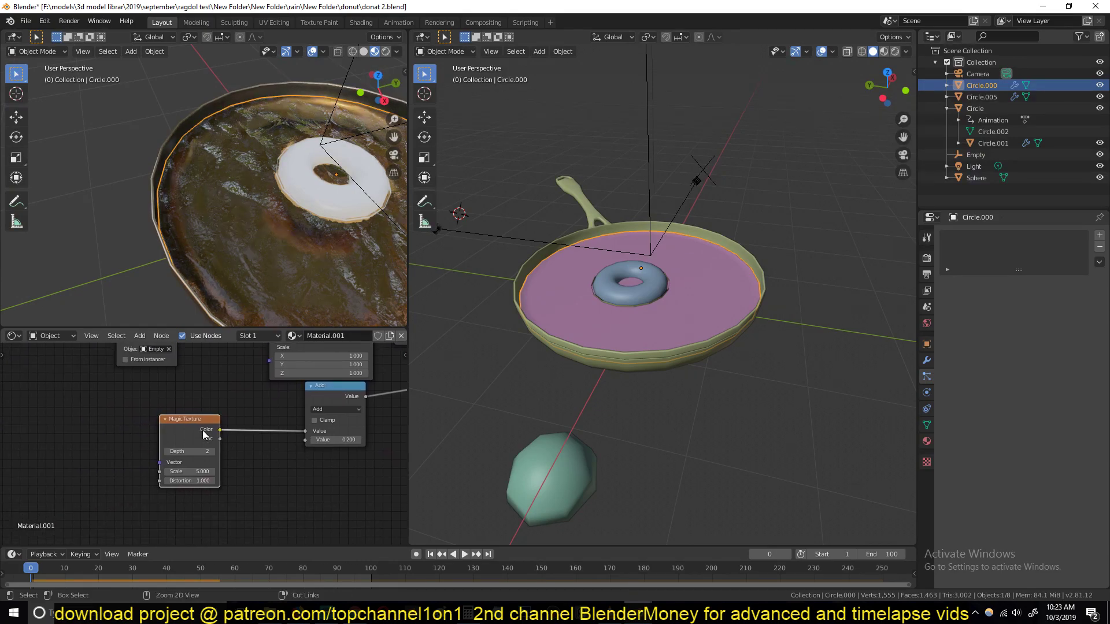
key("ctrl+t")
middle_click_drag(187, 435, 322, 434)
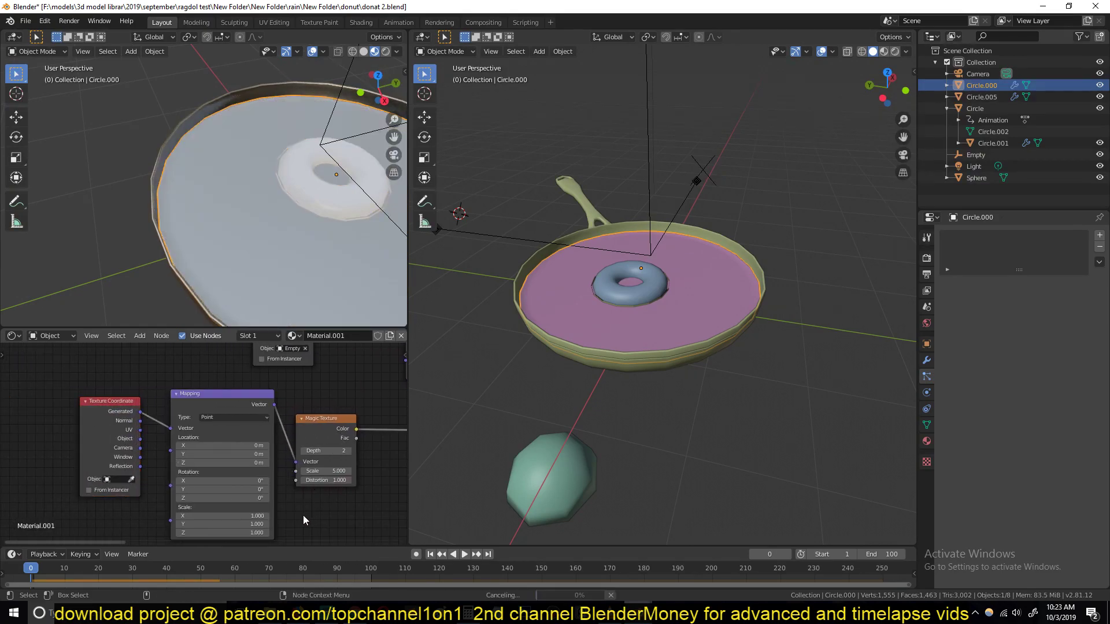
Keyframe the Magic Texture's Mapping Location at frame 0 and set its Y to 2.6 m at frame 99
left_click_drag(223, 454, 200, 454)
left_click_drag(233, 455, 236, 455)
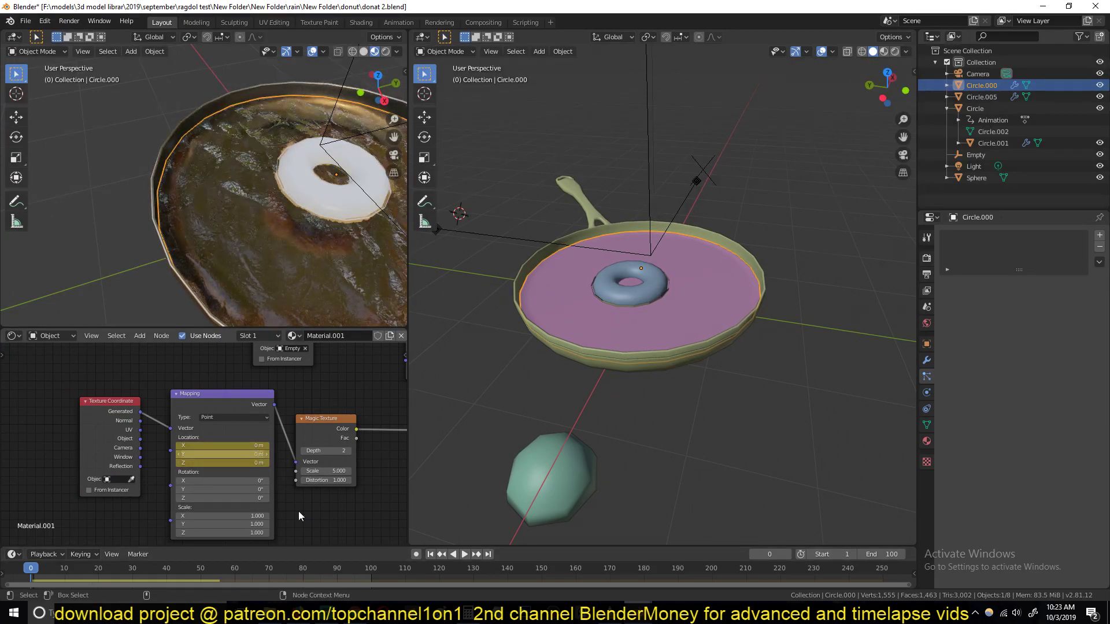
left_click(368, 580)
left_click_drag(231, 455, 263, 455)
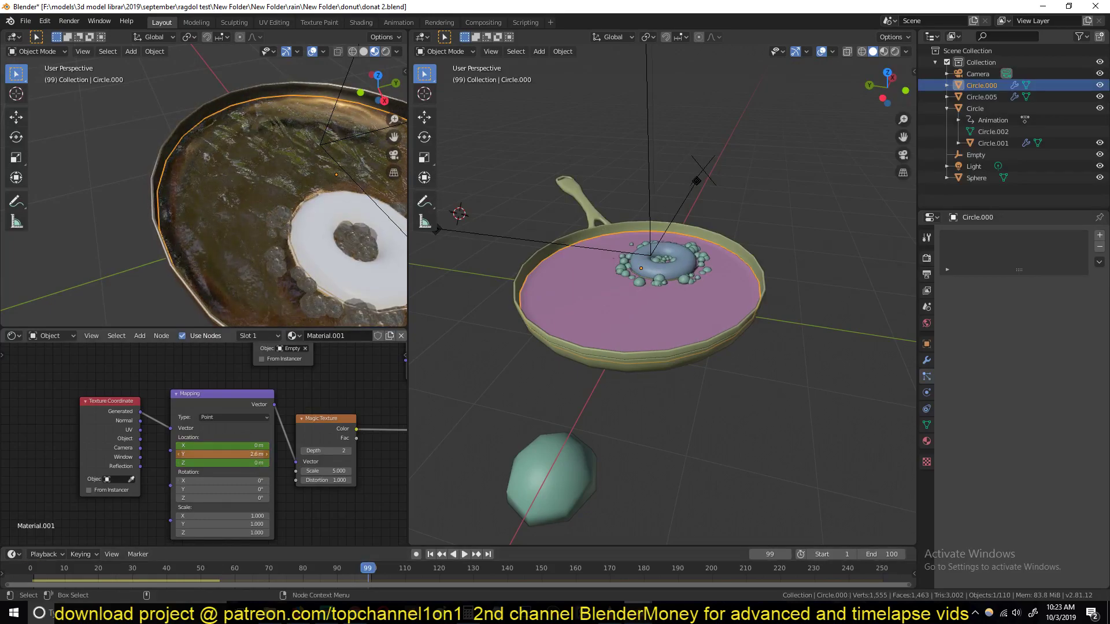
Play the animation from the start to examine the mixed ripples close to the donut
right_click(22, 577, "shift")
key("space")
middle_click_drag(206, 276, 125, 289)
scroll(253, 294, "up", 3)
scroll(125, 289, "up", 2)
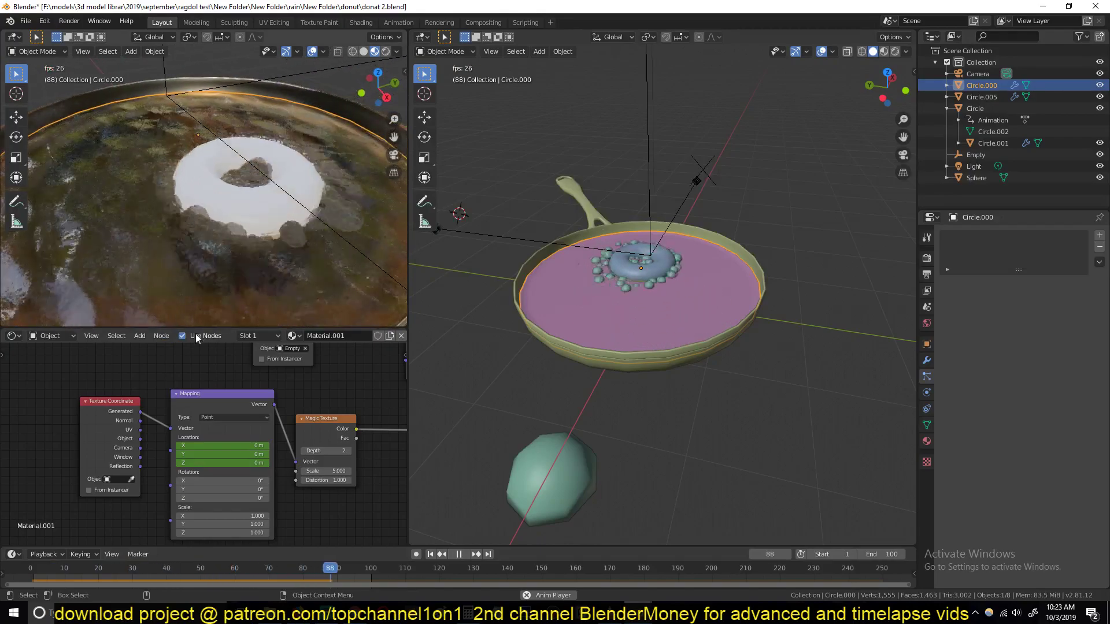
key("space")
Adjust the Mix node's factor to about 0.692 while checking the blended ripples in playback
middle_click_drag(338, 464, 36, 478)
scroll(139, 498, "down", 2)
scroll(254, 456, "up", 2)
middle_click_drag(338, 420, 134, 462)
scroll(213, 427, "up", 2)
mouse_move(222, 413)
left_mouse_down()
mouse_move(213, 414)
mouse_move(263, 415)
left_mouse_up()
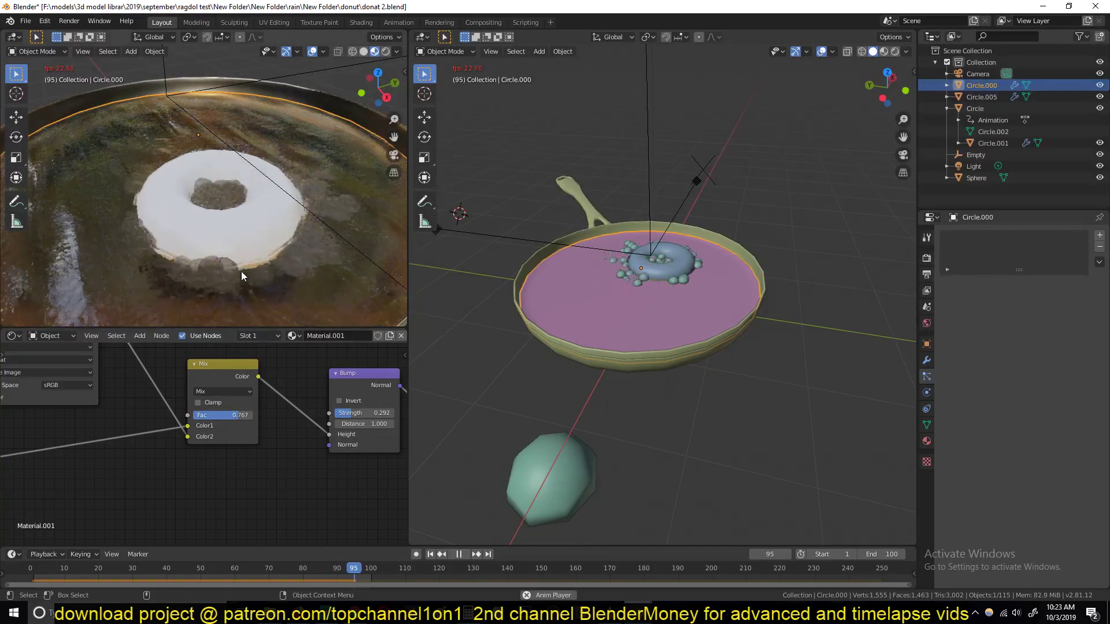
key("space")
mouse_move(234, 416)
left_mouse_down()
mouse_move(224, 416)
mouse_move(233, 419)
left_mouse_up()
key("space")
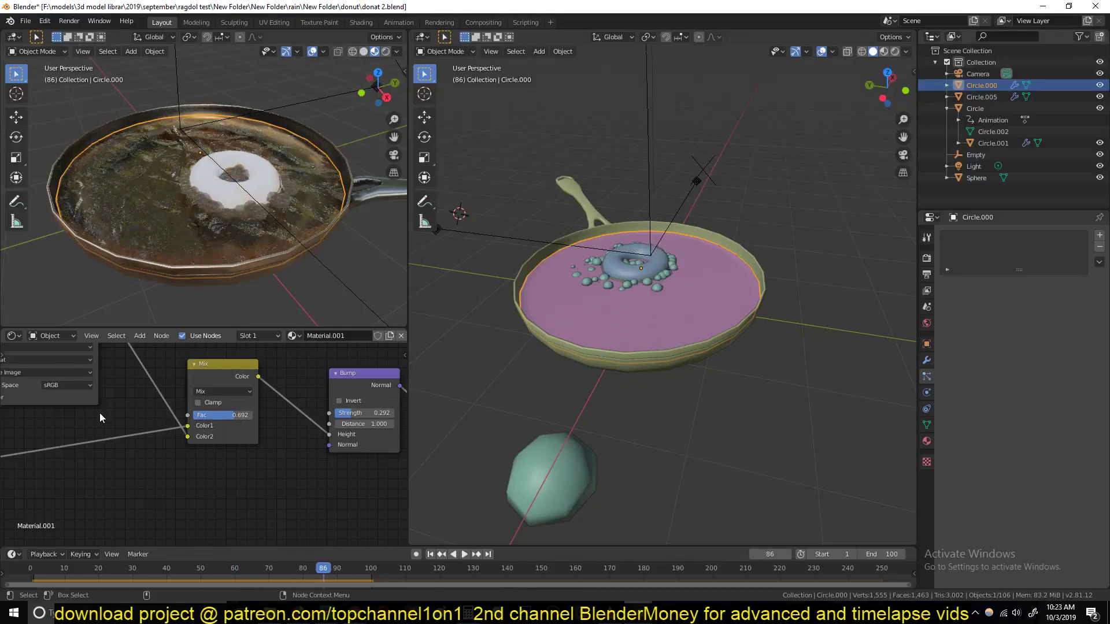
Scale the Empty down uniformly to about 2.541
middle_click_drag(99, 413, 198, 438)
left_click(648, 191)
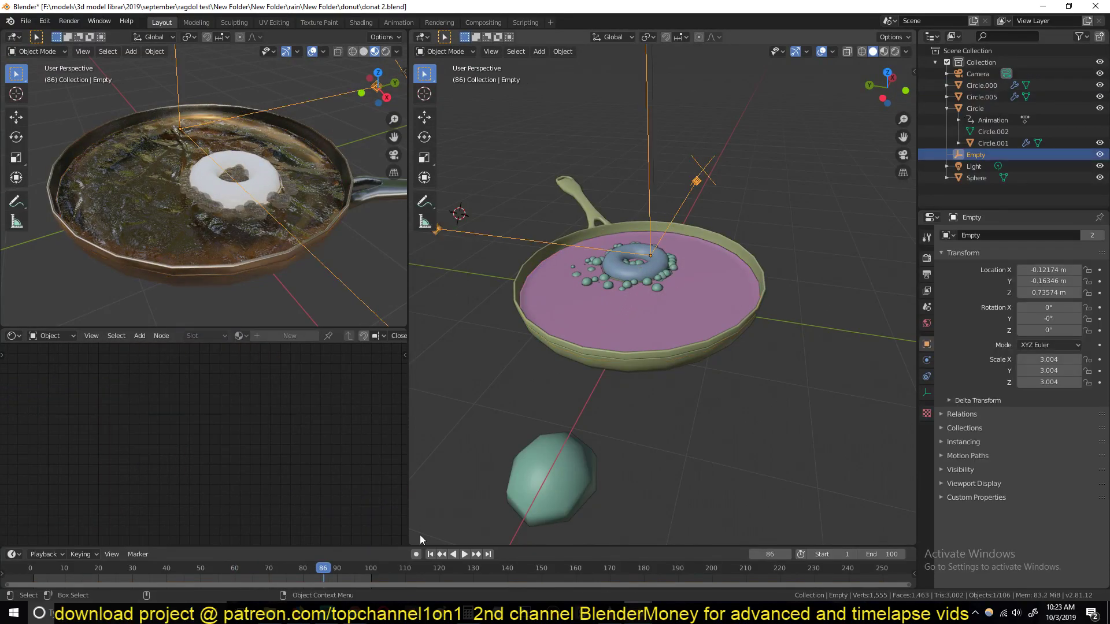
key("s")
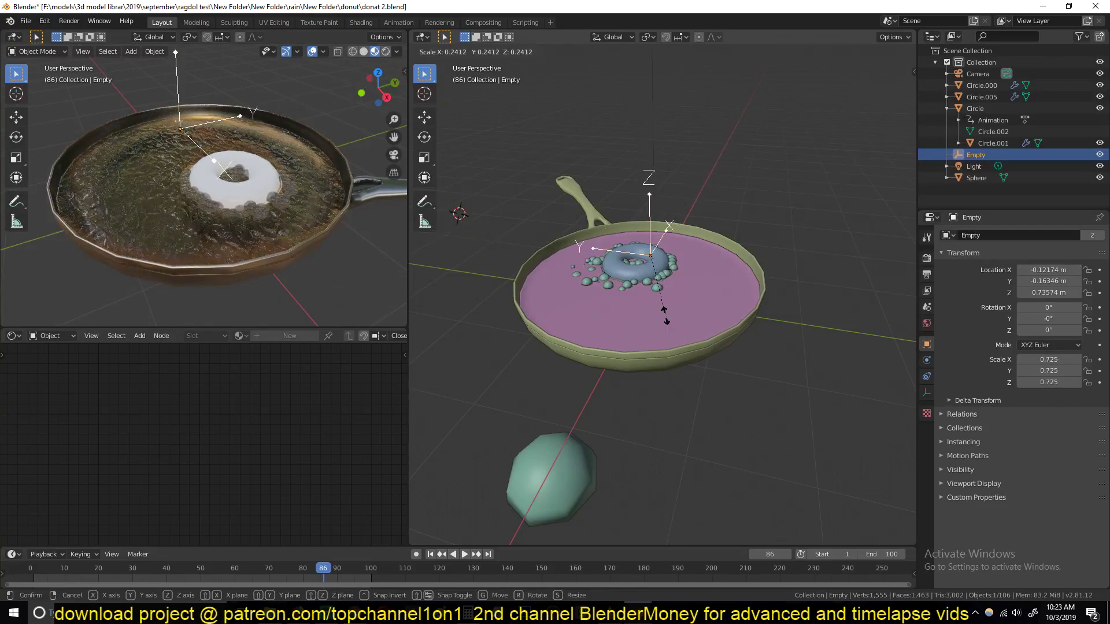
left_click(859, 232)
key("s")
left_click(664, 254)
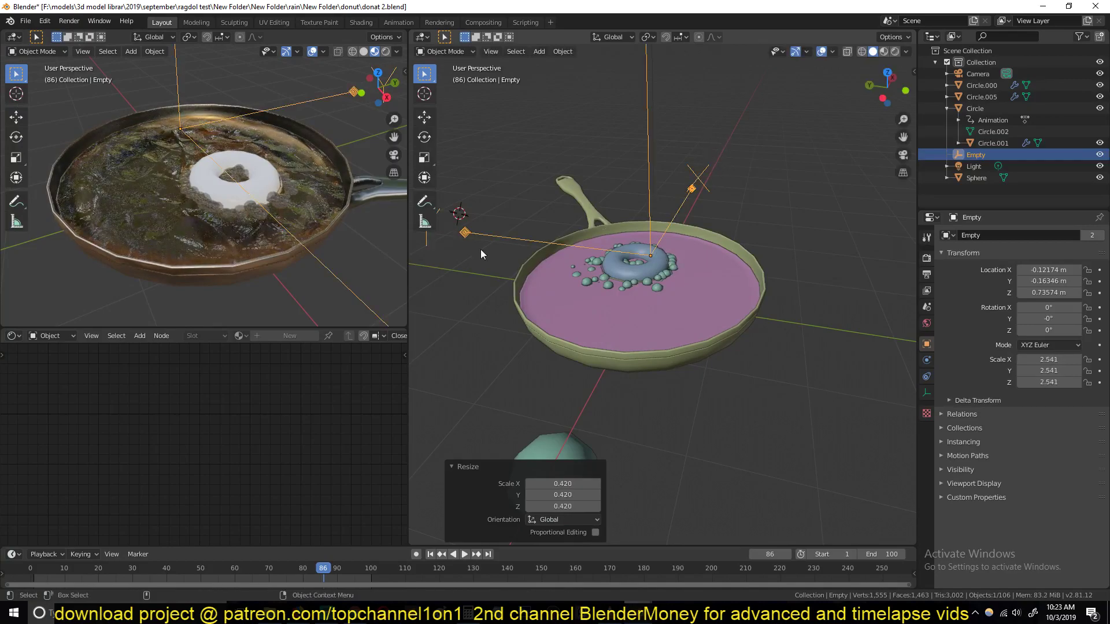
Select the oil surface and play the animation to examine the rescaled ripples from a lower angle
left_click(222, 240)
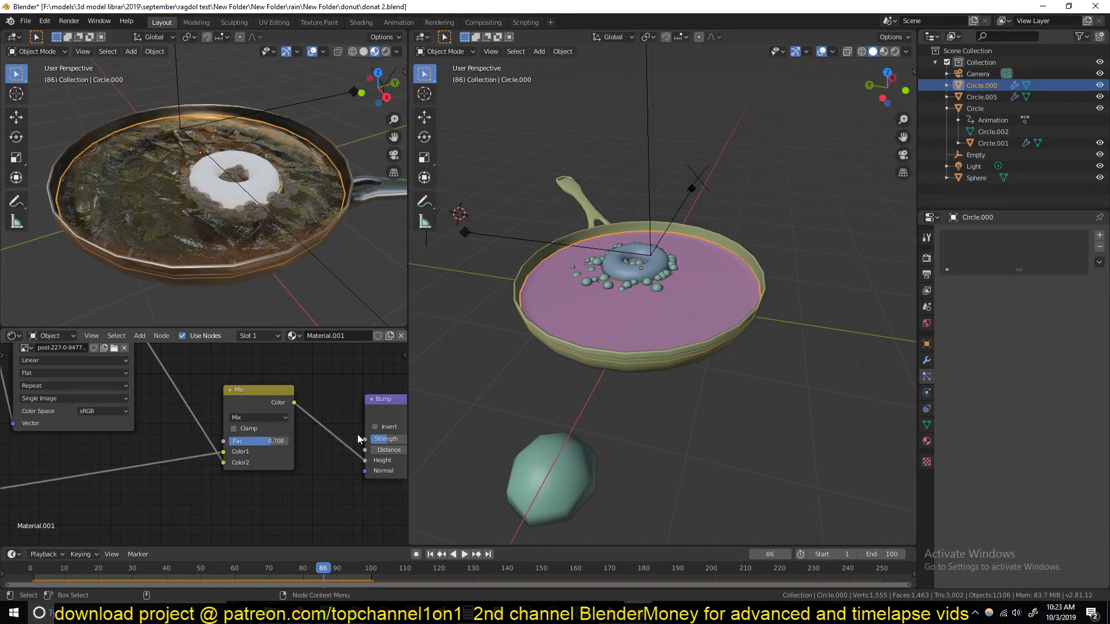
key("space")
middle_click_drag(375, 285, 200, 210)
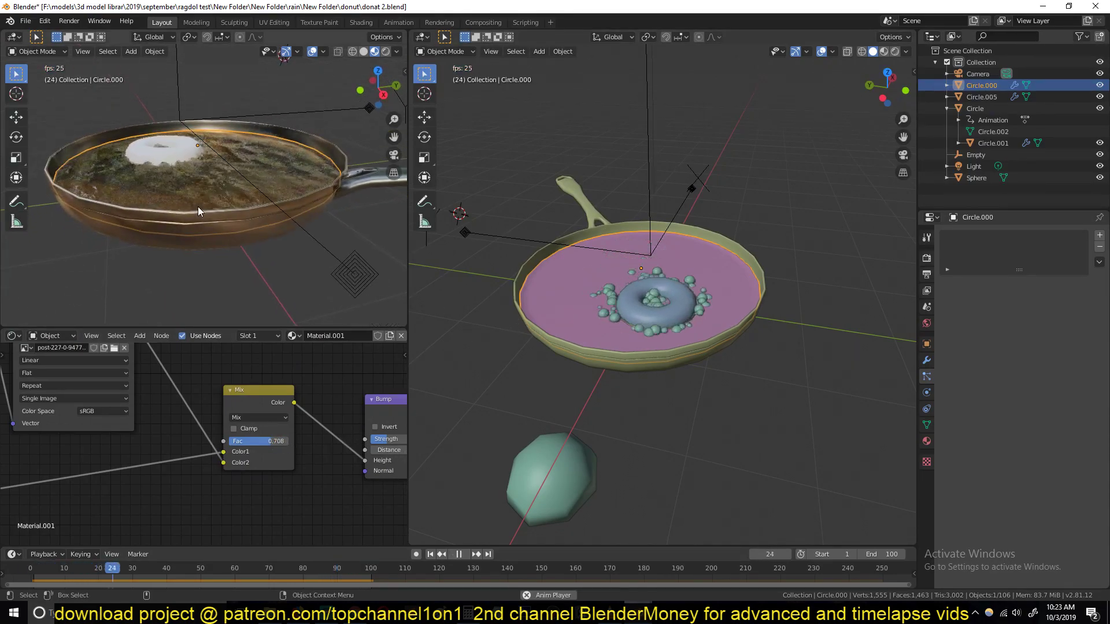
key("space")
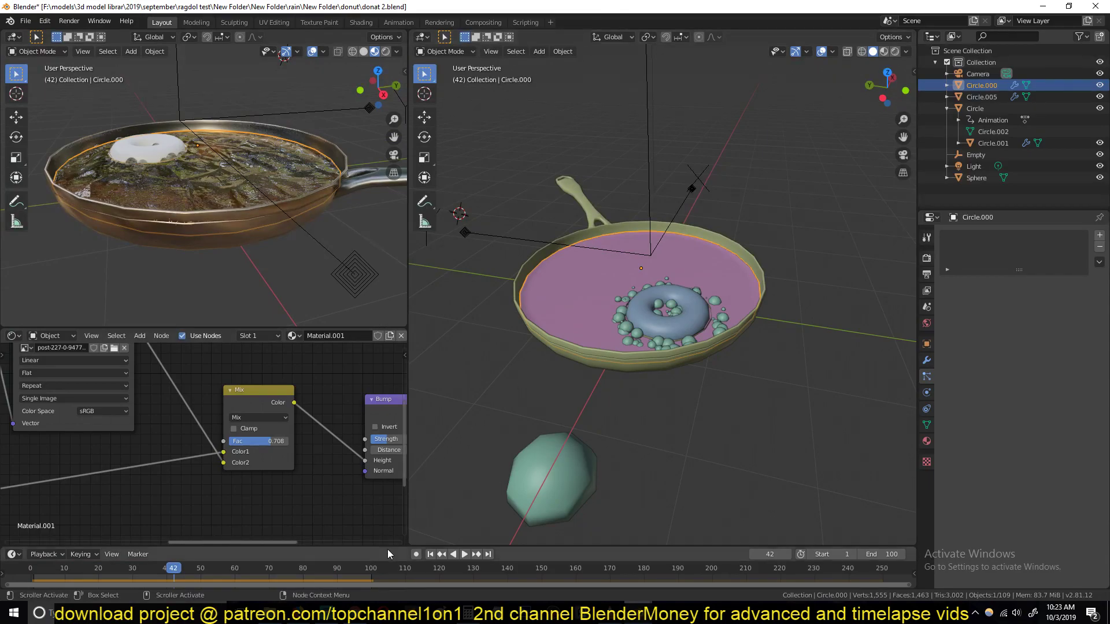
Raise the Location values of the Magic Texture's Mapping node at frame 103 and keyframe them
left_click_drag(392, 546, 391, 487)
scroll(137, 431, "down", 3)
middle_click_drag(116, 445, 144, 397)
left_click(139, 380)
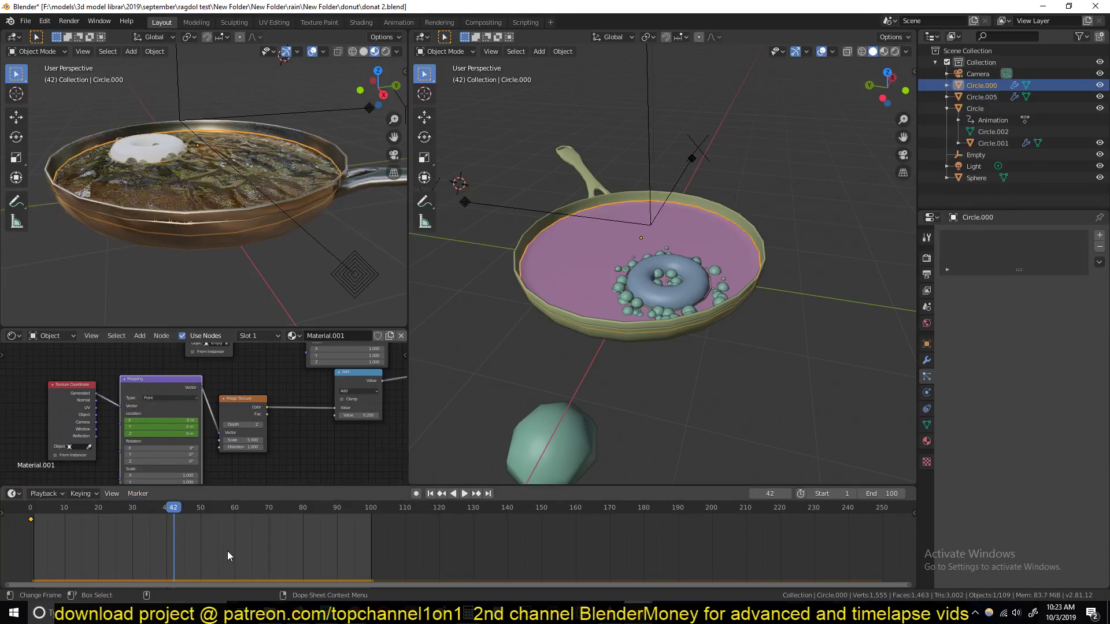
scroll(233, 550, "down", 2)
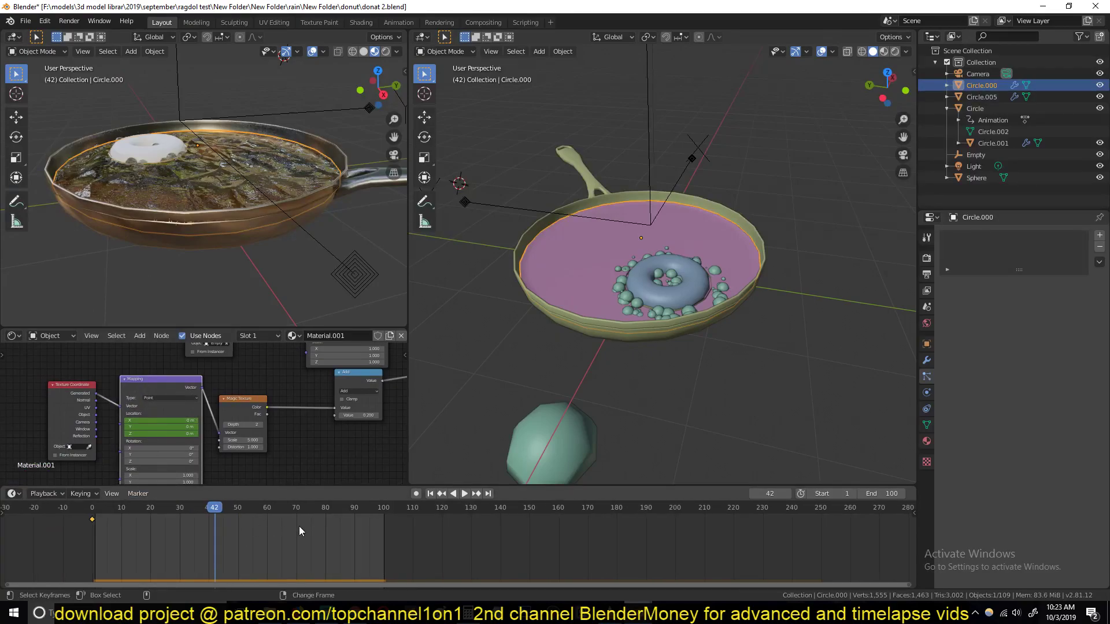
left_click_drag(329, 517, 393, 514)
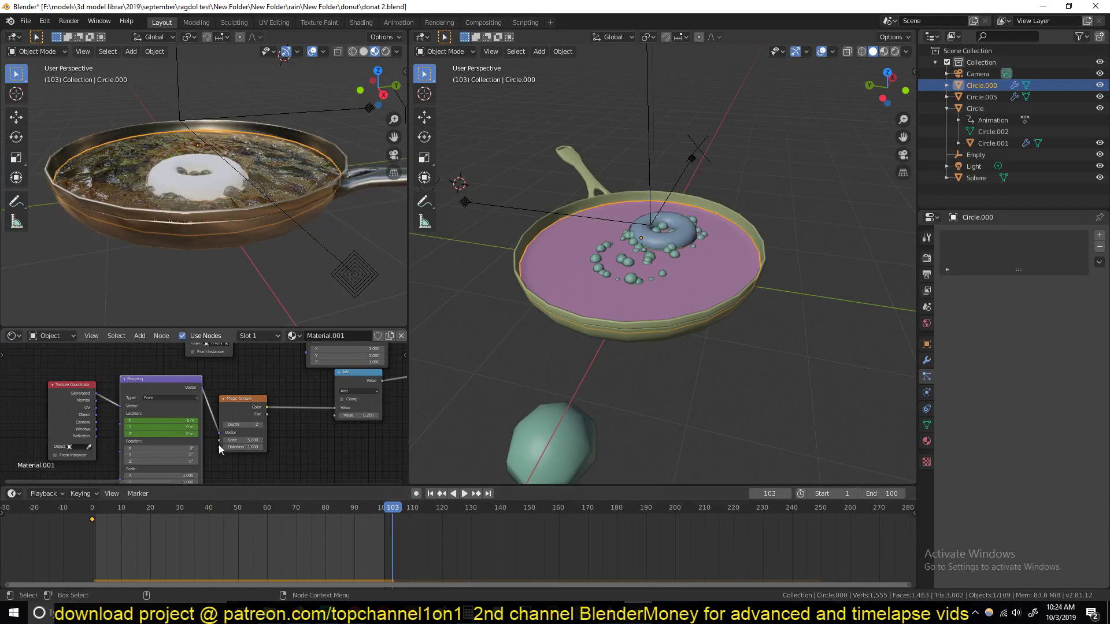
left_click_drag(162, 420, 181, 428)
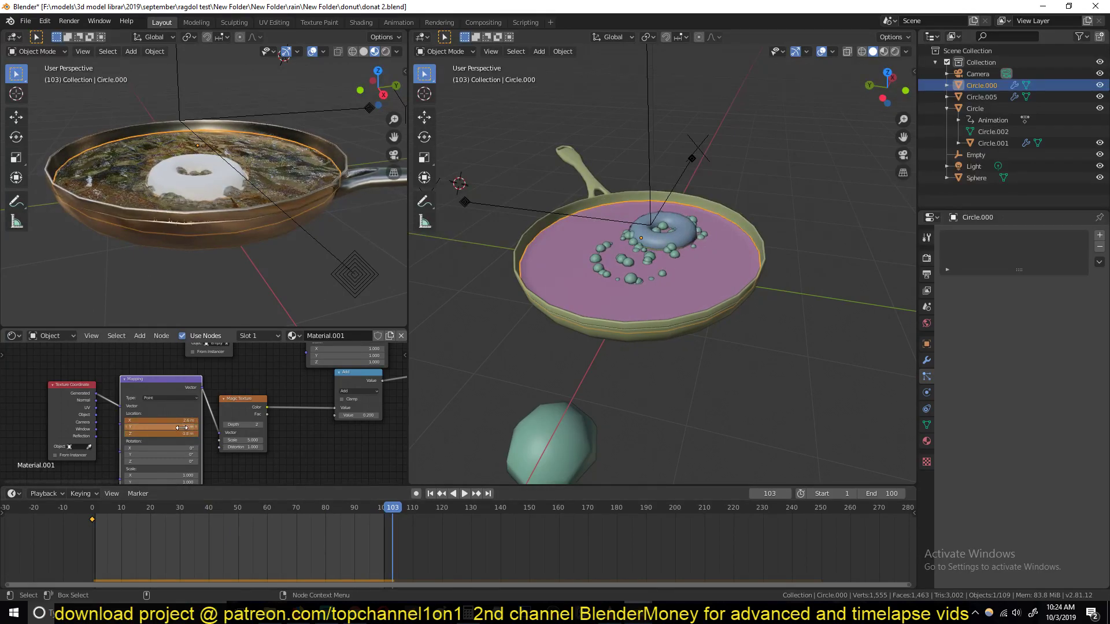
key("Return")
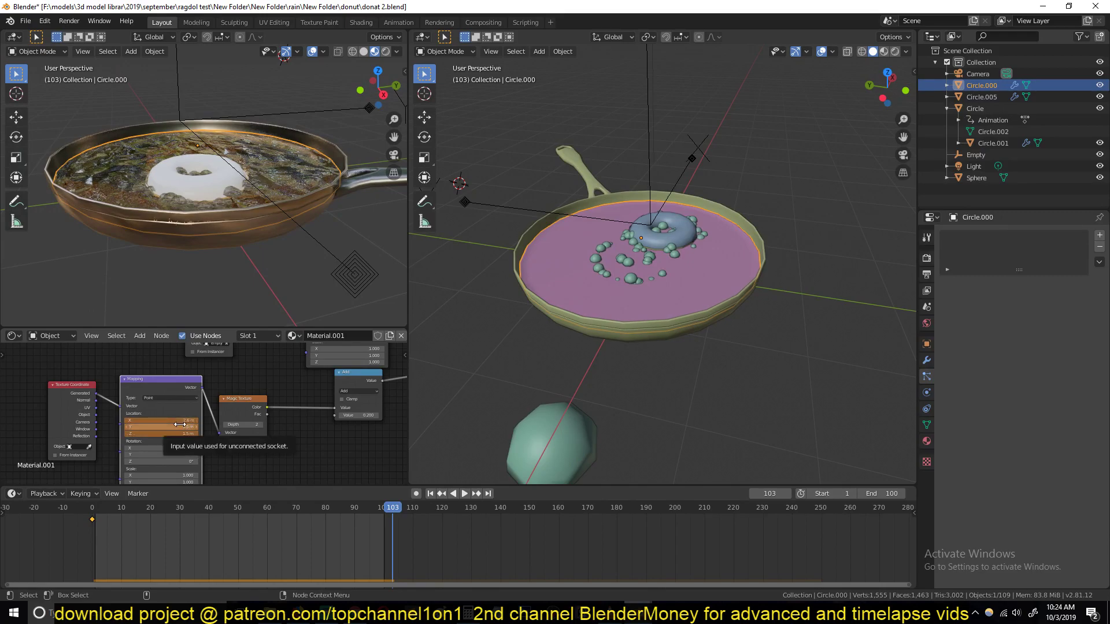
Return to frame 0, display the animation curves, and play the animation to examine the moving oil
left_click(92, 508)
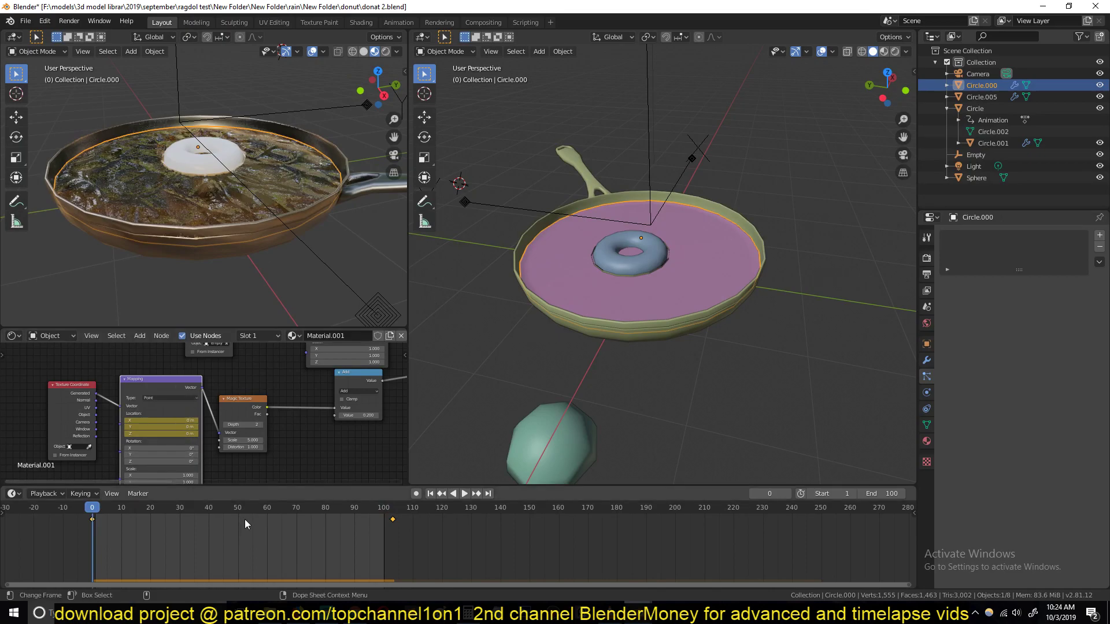
key("ctrl+Tab")
key("space")
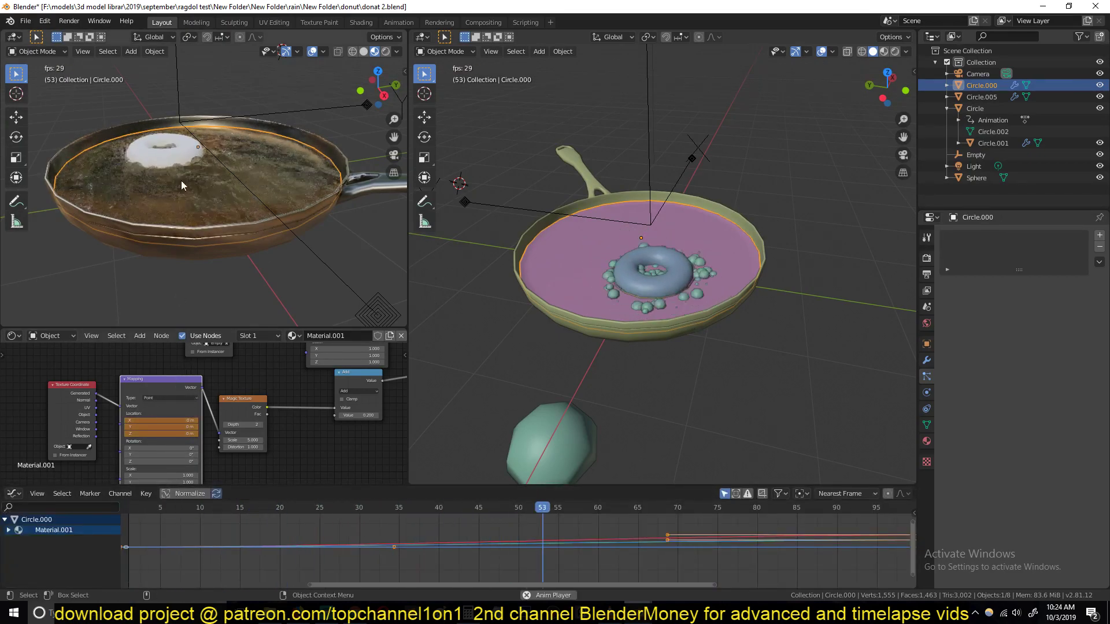
key("Escape")
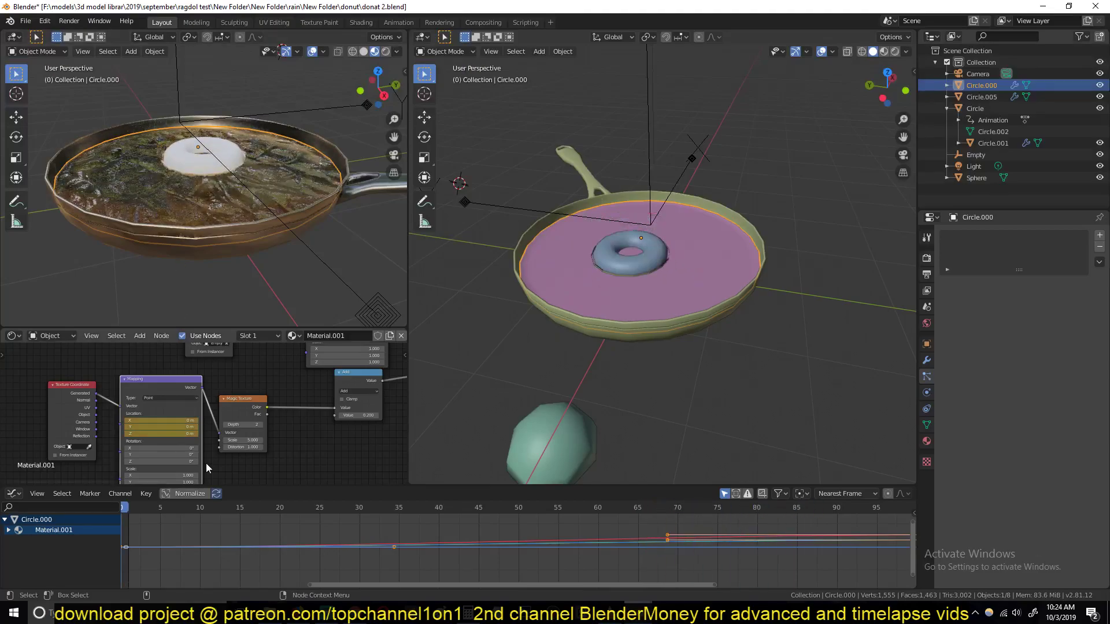
Straighten the location curves of the Magic Texture's Mapping node with Vector handles and fit them all in view
left_click(209, 543)
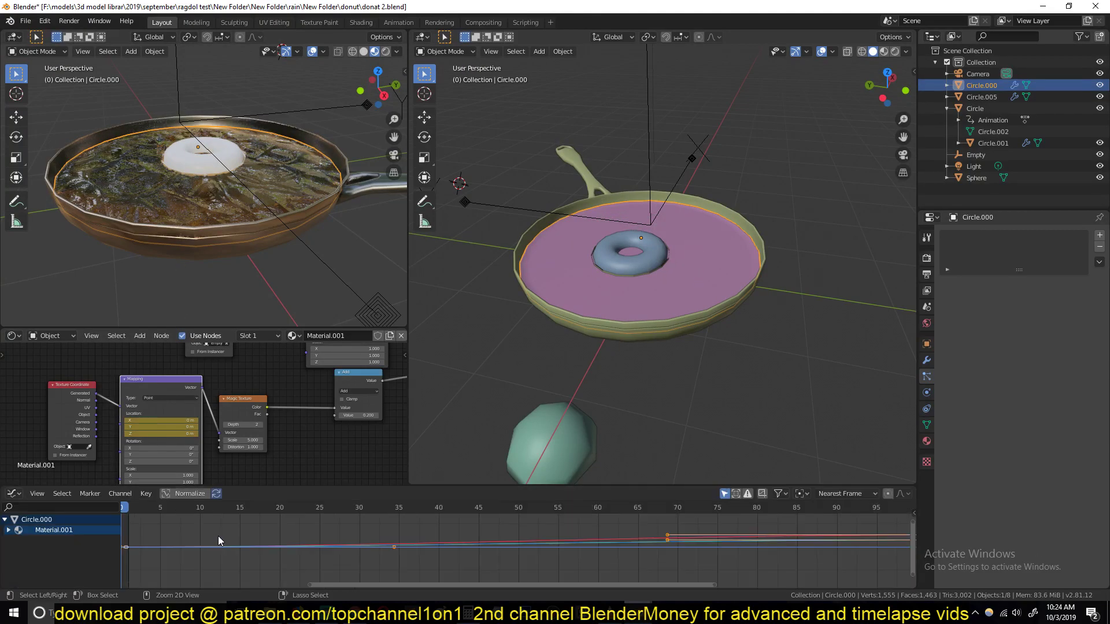
key("shift+F12")
key("shift+F12")
key("shift+F12")
key("shift+F6")
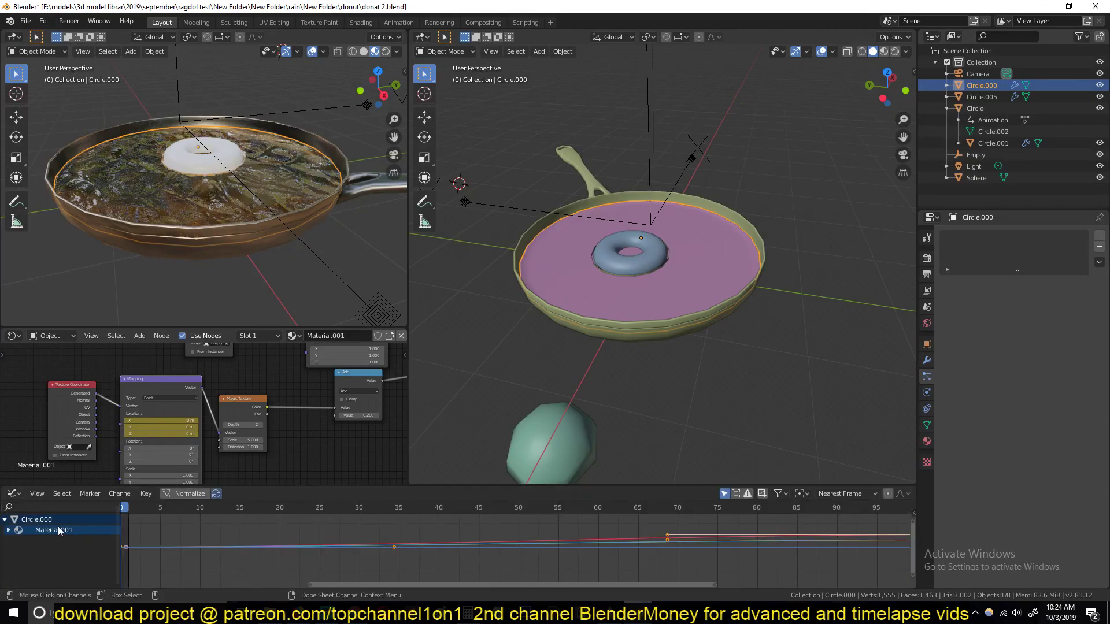
middle_click_drag(182, 109, 192, 157)
left_click(158, 391)
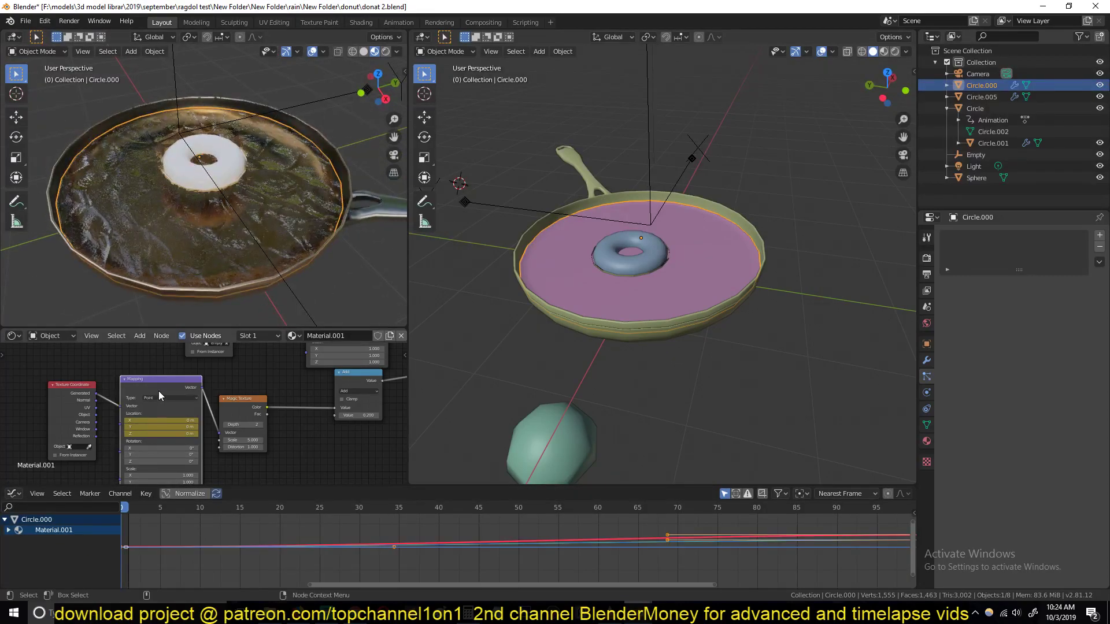
right_click(279, 549)
left_click(282, 558)
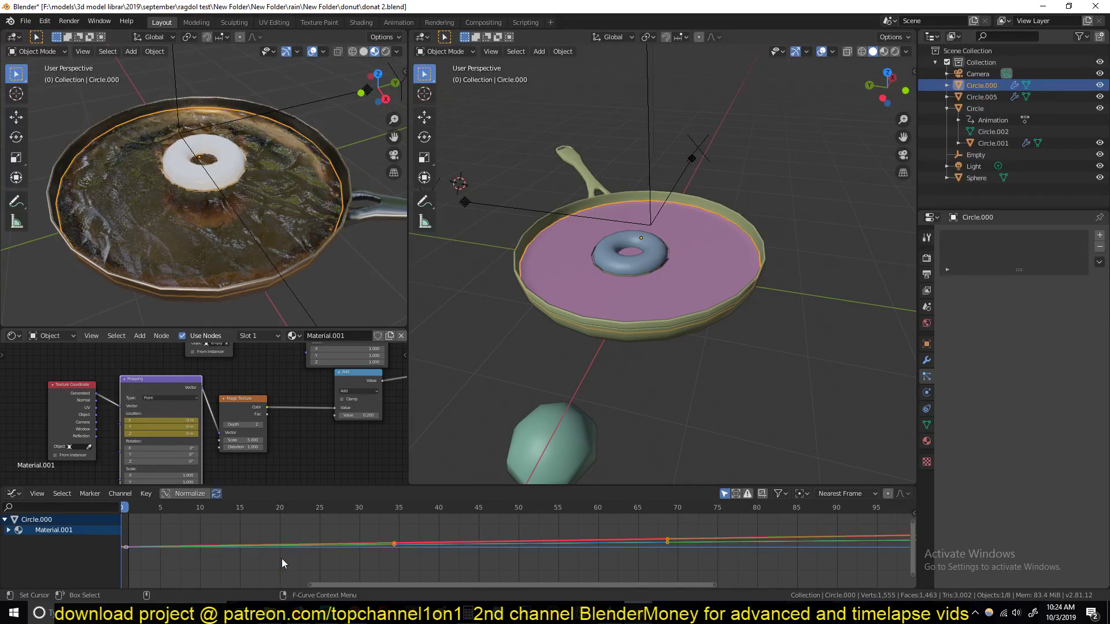
key("Home")
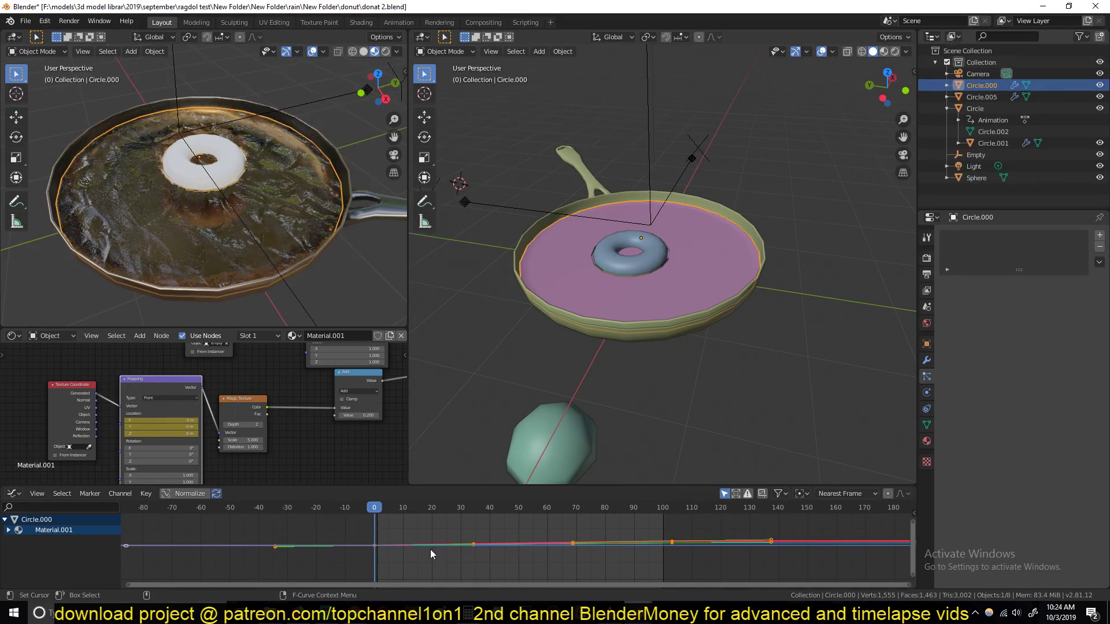
Select the image texture's Mapping node and set its location keyframe handles to Vector
middle_click_drag(260, 416, 264, 377)
left_click(263, 377)
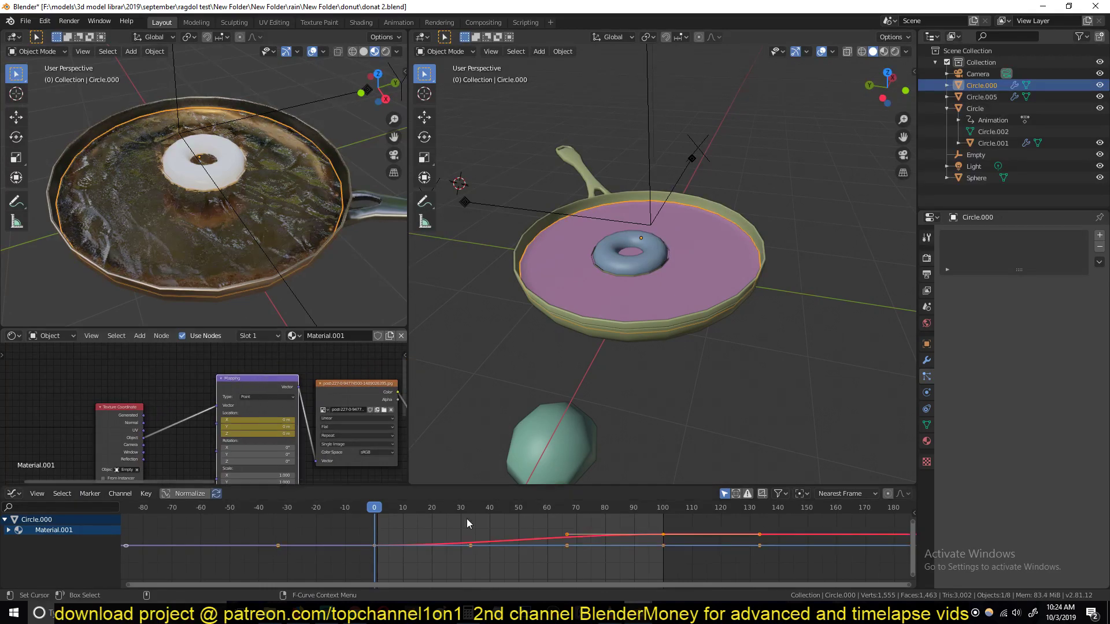
key("v")
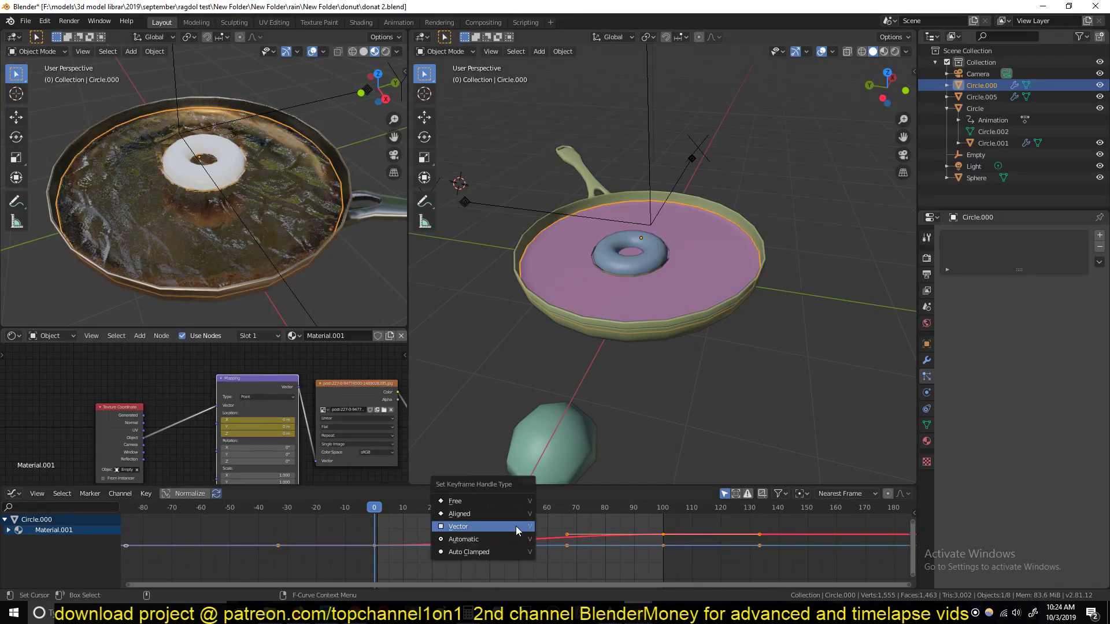
left_click(516, 526)
key("v")
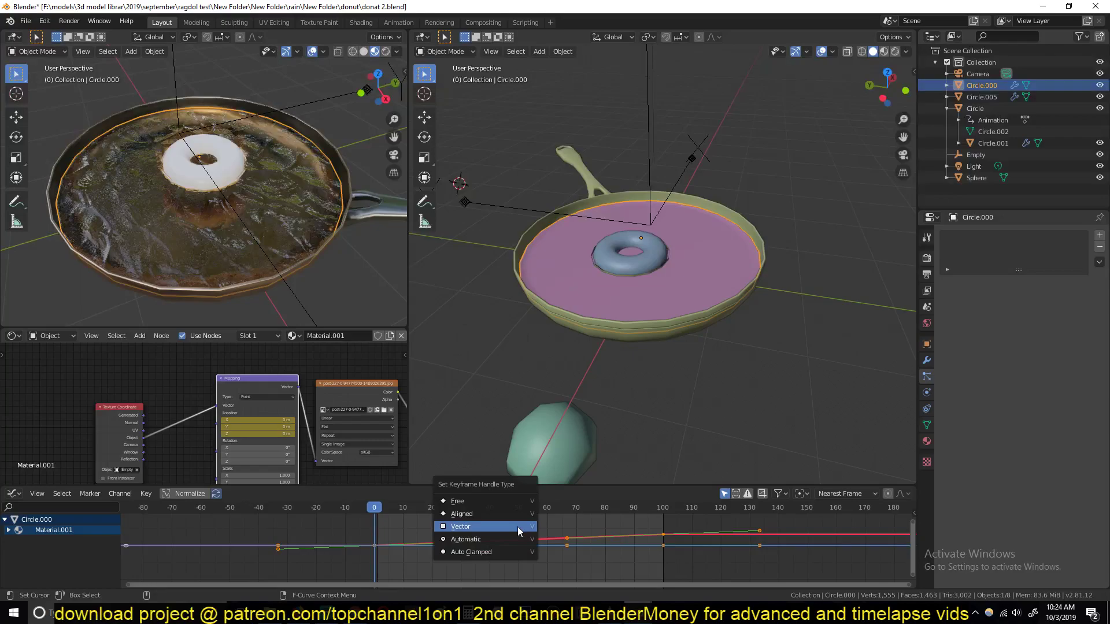
left_click(518, 526)
Stretch the image texture's Mapping keyframes from frame 0 to about frame 183, previewing the slower motion in playback
key("ctrl+Tab")
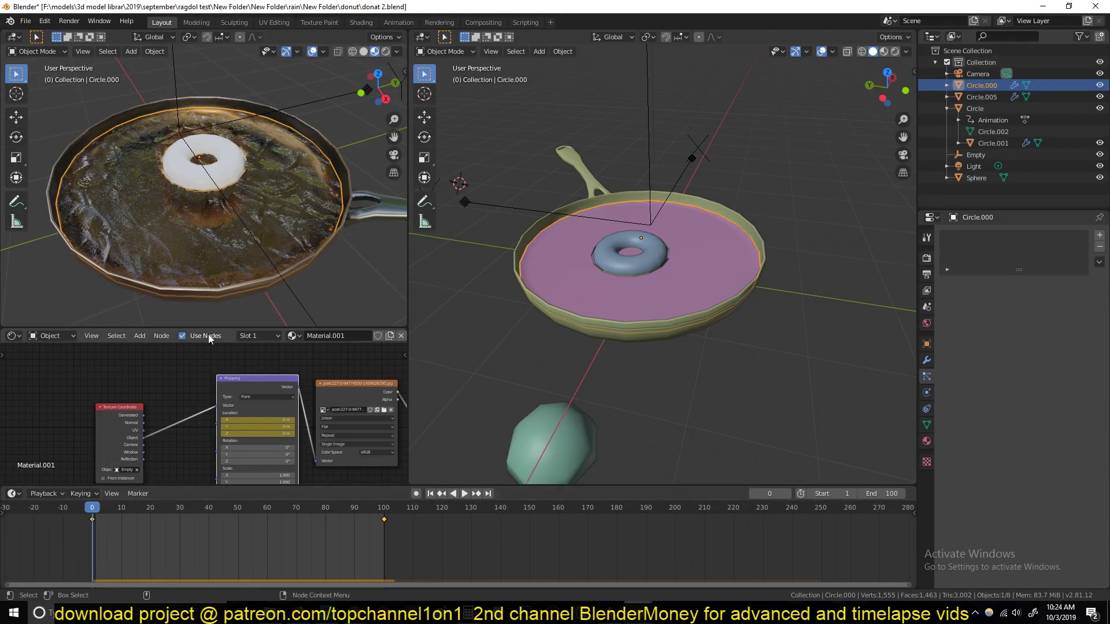
key("space")
key("space")
left_click(92, 523)
key("s")
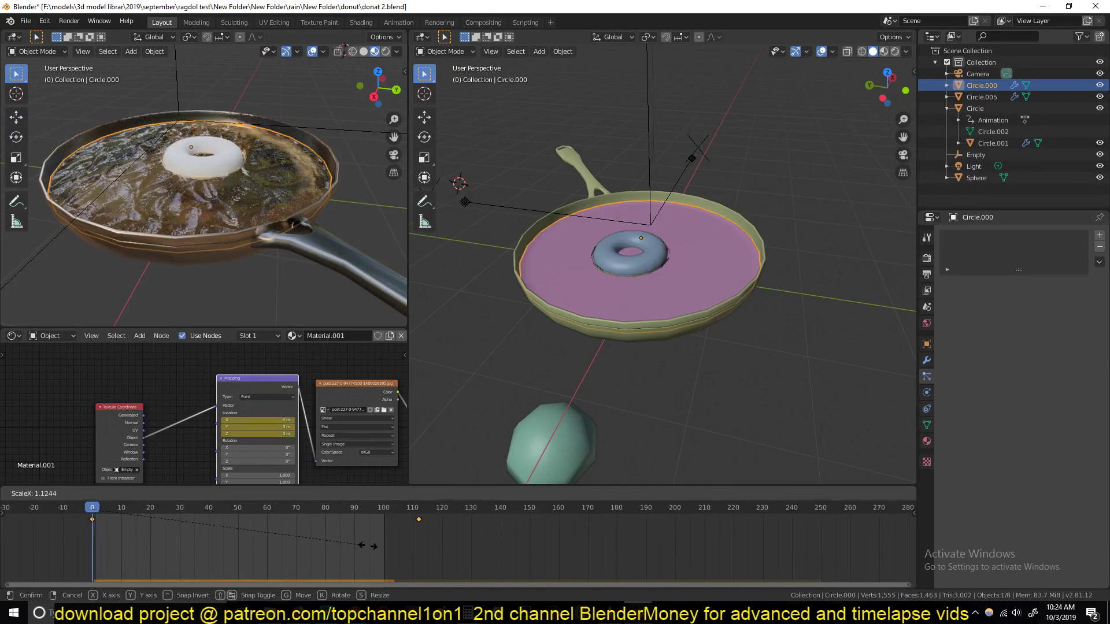
left_click(535, 553)
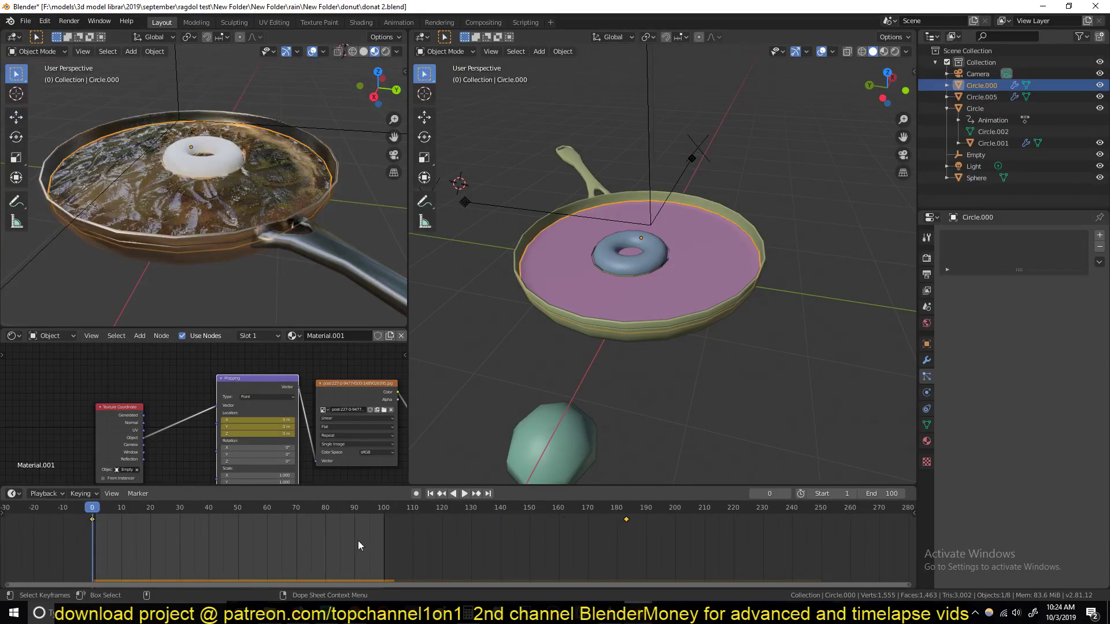
key("space")
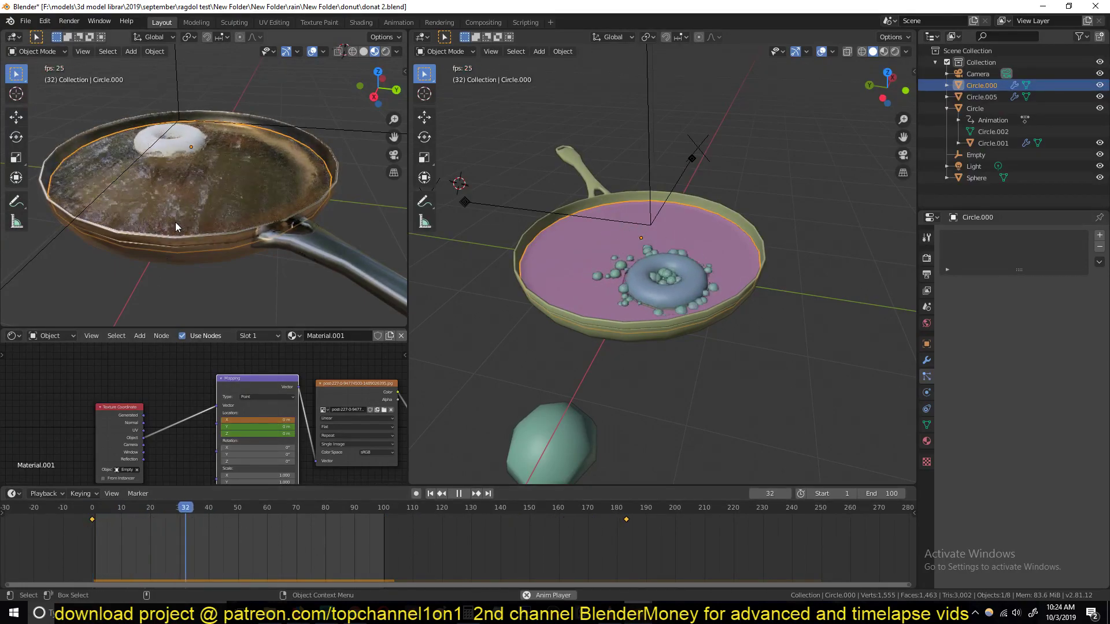
key("space")
Stretch the Magic Texture's Mapping keyframes about frame 38 until the last sits near frame 165, and play the animation
scroll(271, 386, "down", 3)
left_click(271, 382)
scroll(272, 395, "down", 1)
middle_click_drag(272, 396, 258, 314)
middle_click_drag(49, 426, 62, 416)
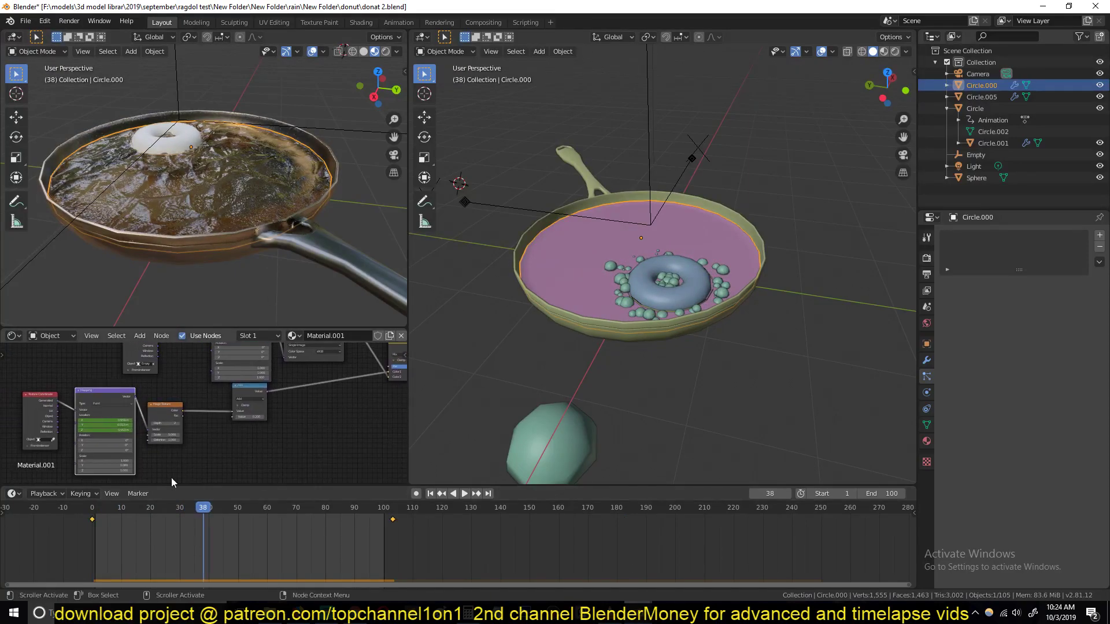
key("space")
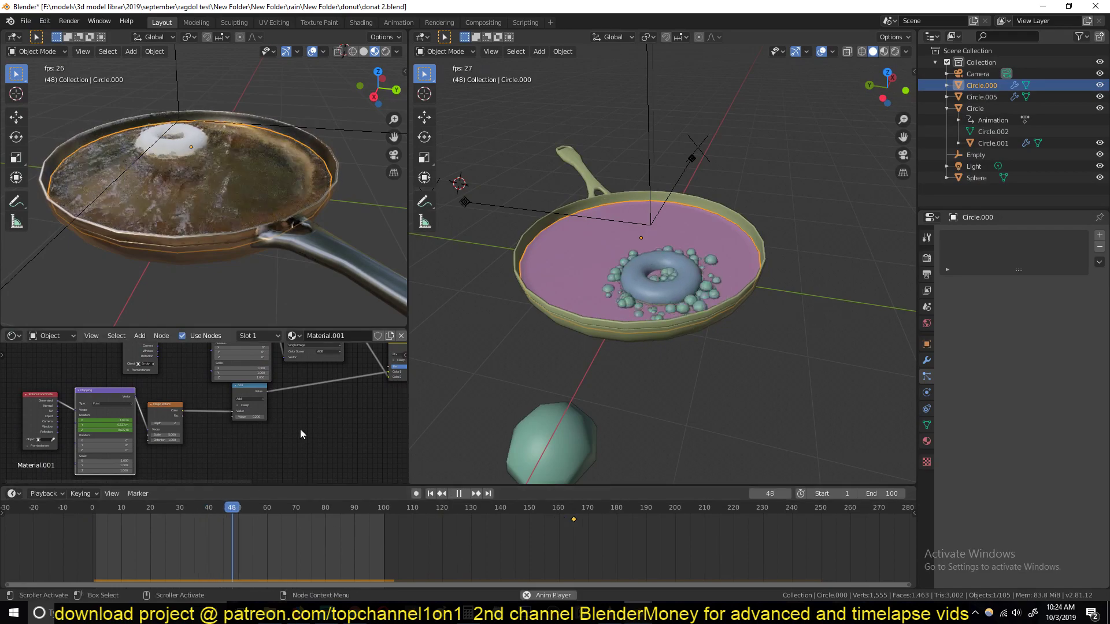
scroll(252, 285, "up", 5)
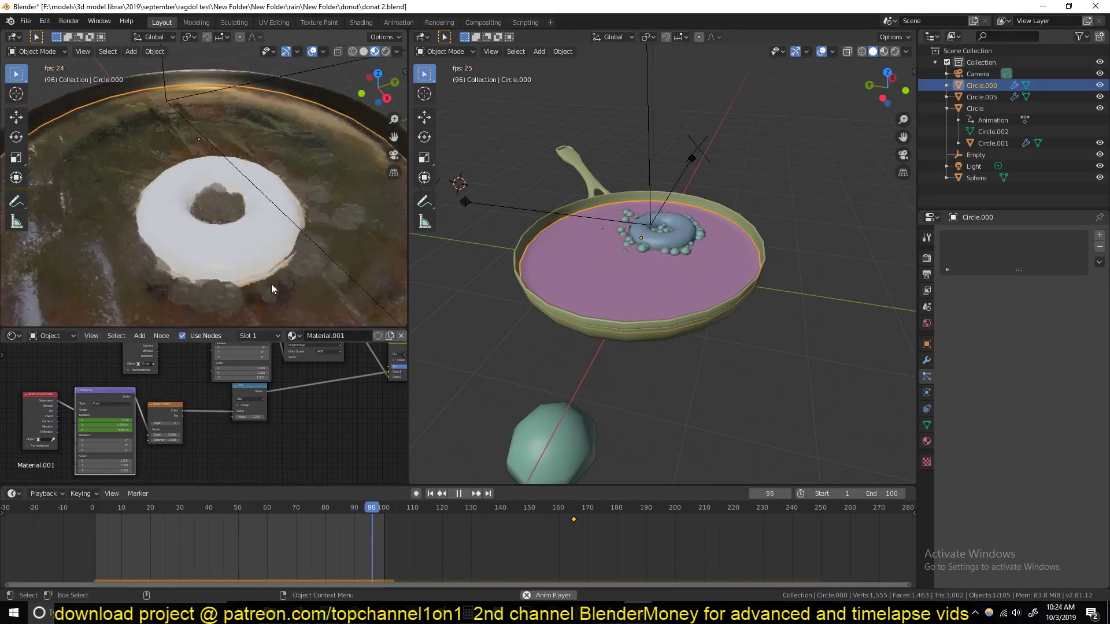
scroll(272, 283, "down", 3)
key("space")
Stretch the Magic Texture's Mapping keyframes again until the last sits near frame 213, and replay the animation
scroll(247, 480, "down", 1)
scroll(247, 486, "down", 1)
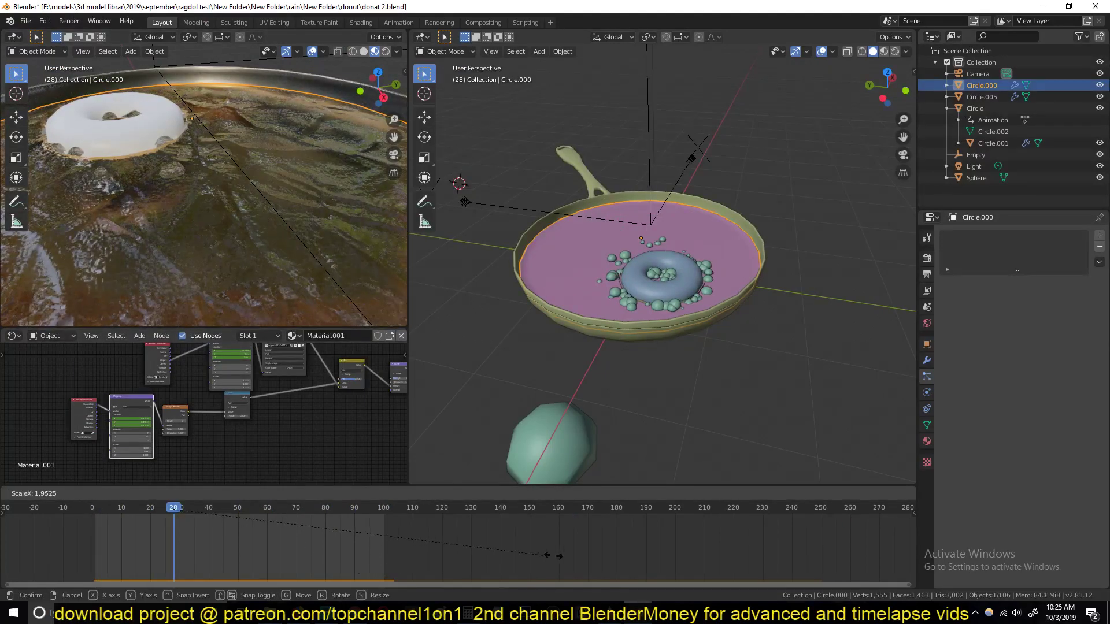
left_click(571, 536)
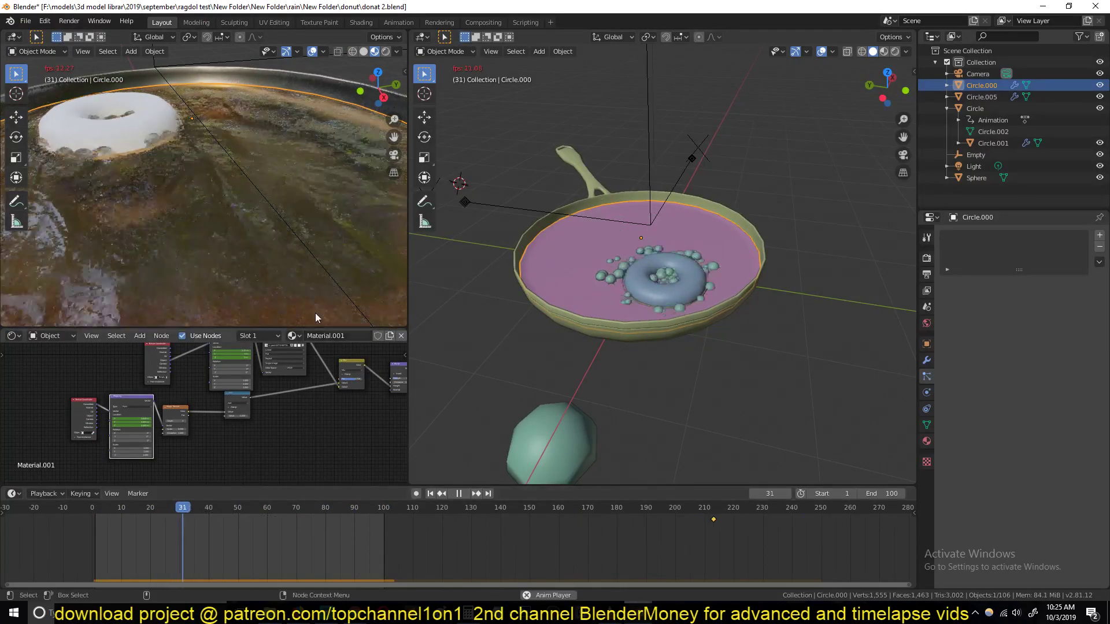
Stretch the image texture's Mapping keyframes further about frame 28 and check the slower ripples in playback
middle_click_drag(255, 383, 227, 435)
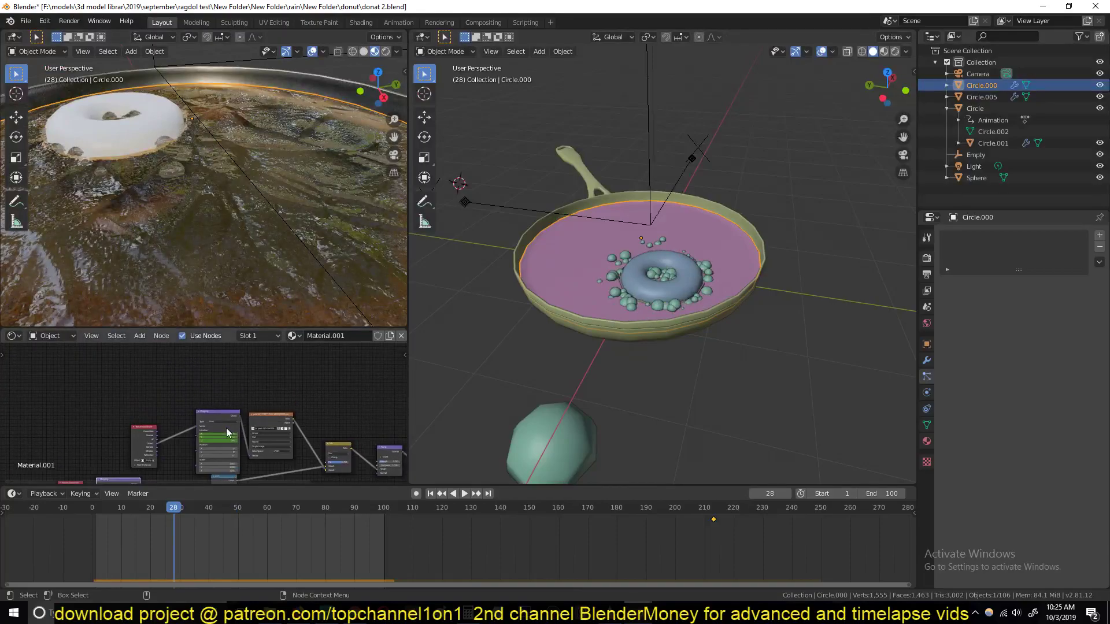
key("space")
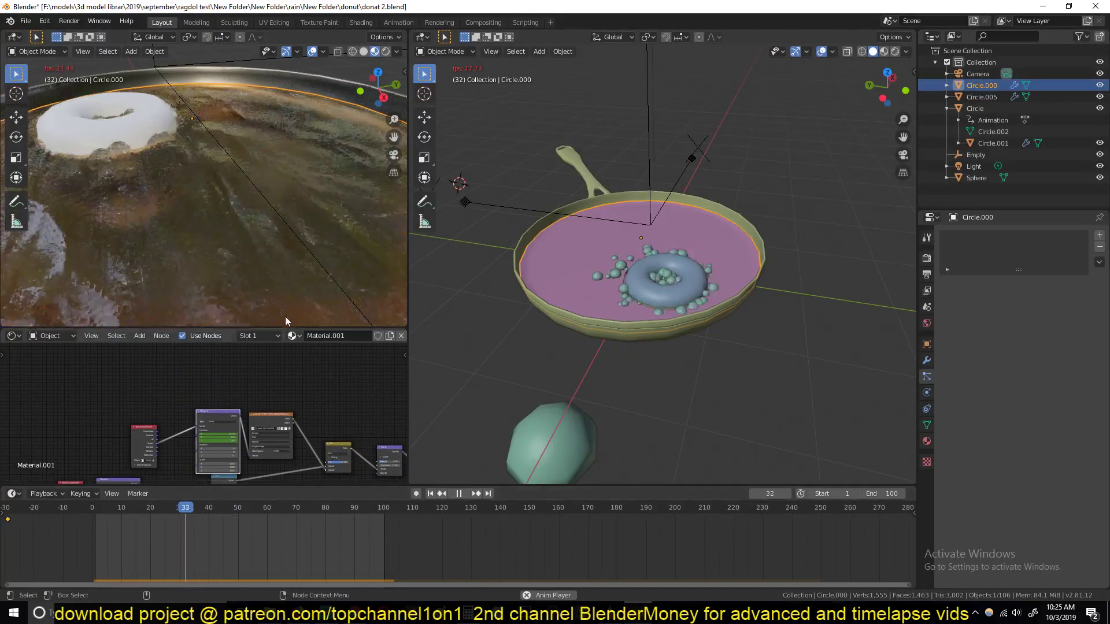
key("space")
scroll(227, 164, "down", 4)
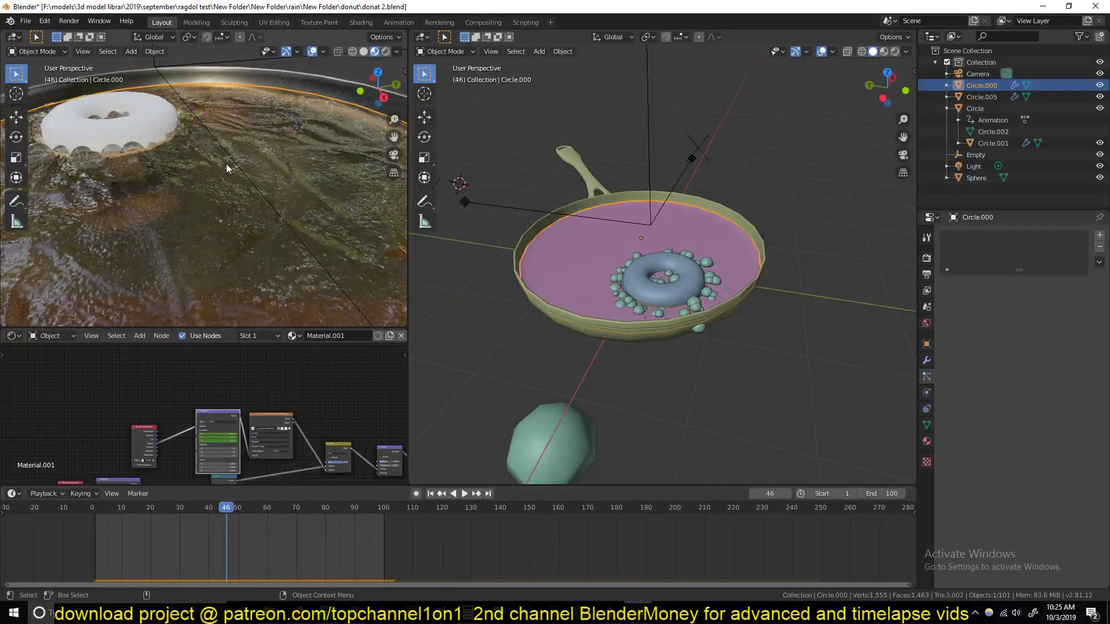
Play the animation to examine the slowed ripples around the donut from several angles and distances
middle_click_drag(226, 164, 168, 218)
key("space")
scroll(168, 218, "up", 5)
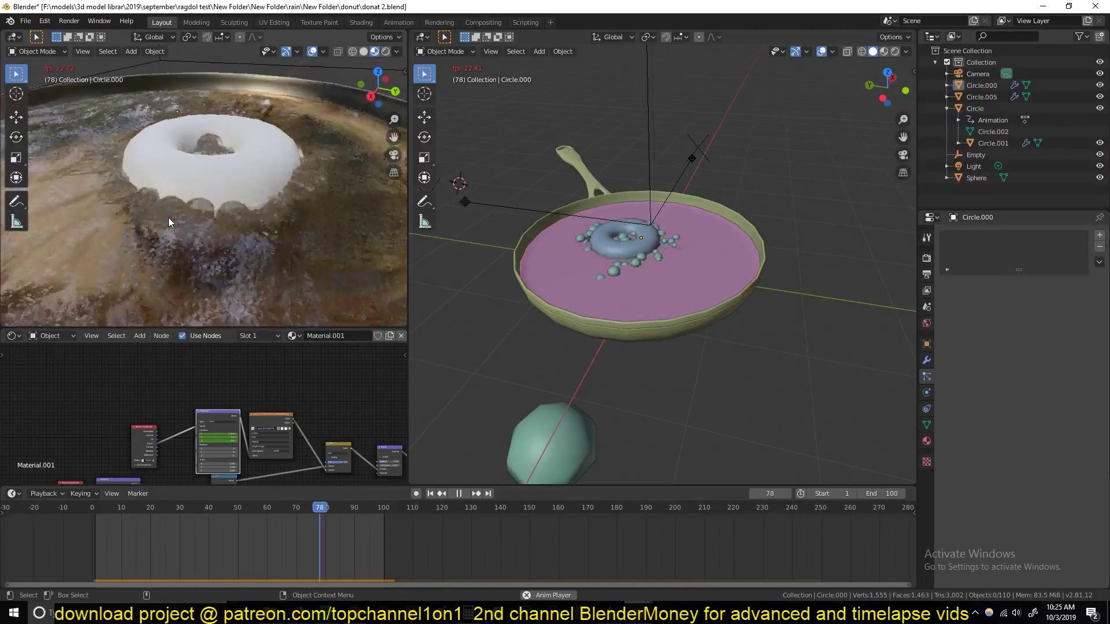
scroll(169, 218, "down", 3)
middle_click_drag(168, 217, 244, 186)
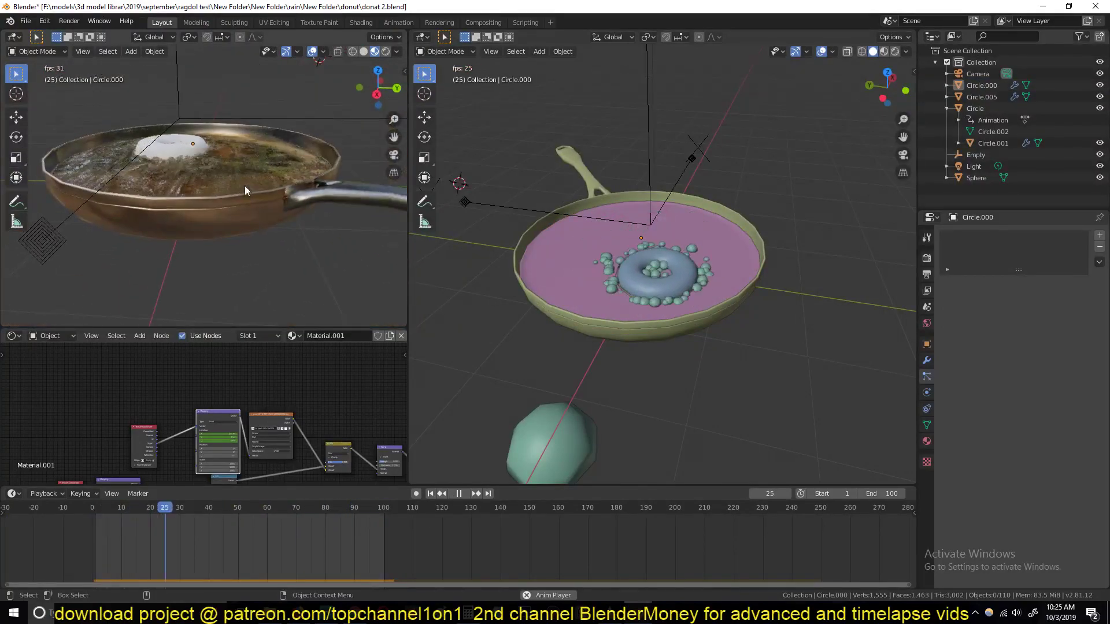
scroll(248, 182, "up", 3)
key("space")
key("space")
Select the oil surface, inspect its Subdivision modifier and the available modifiers, and examine the oil close up before deselecting it
left_click(668, 324)
key("space")
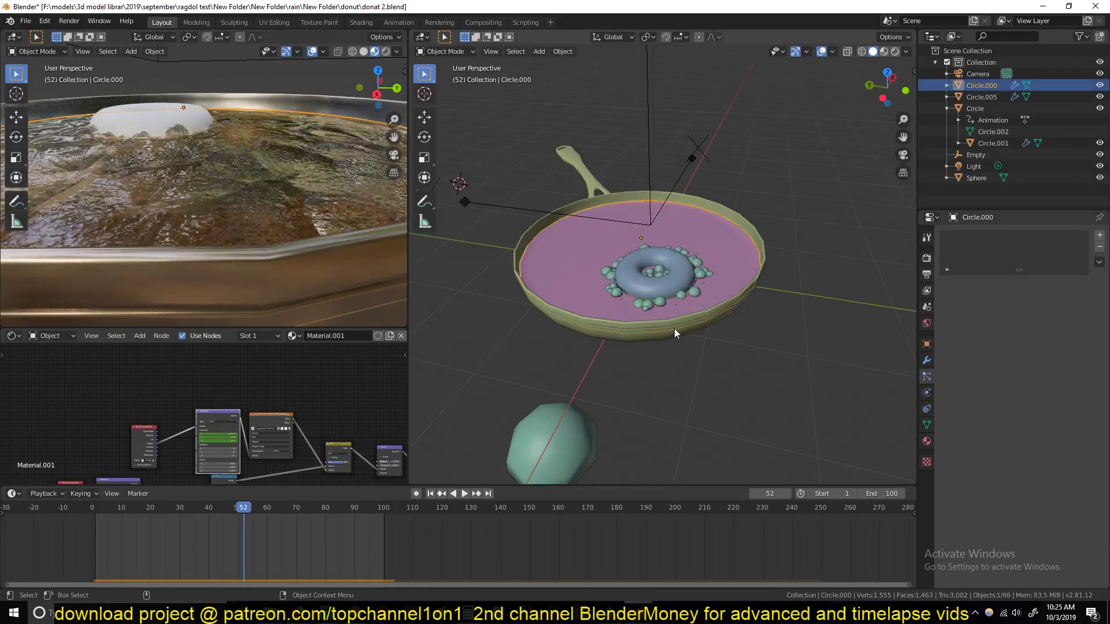
left_click(926, 360)
left_click(1039, 234)
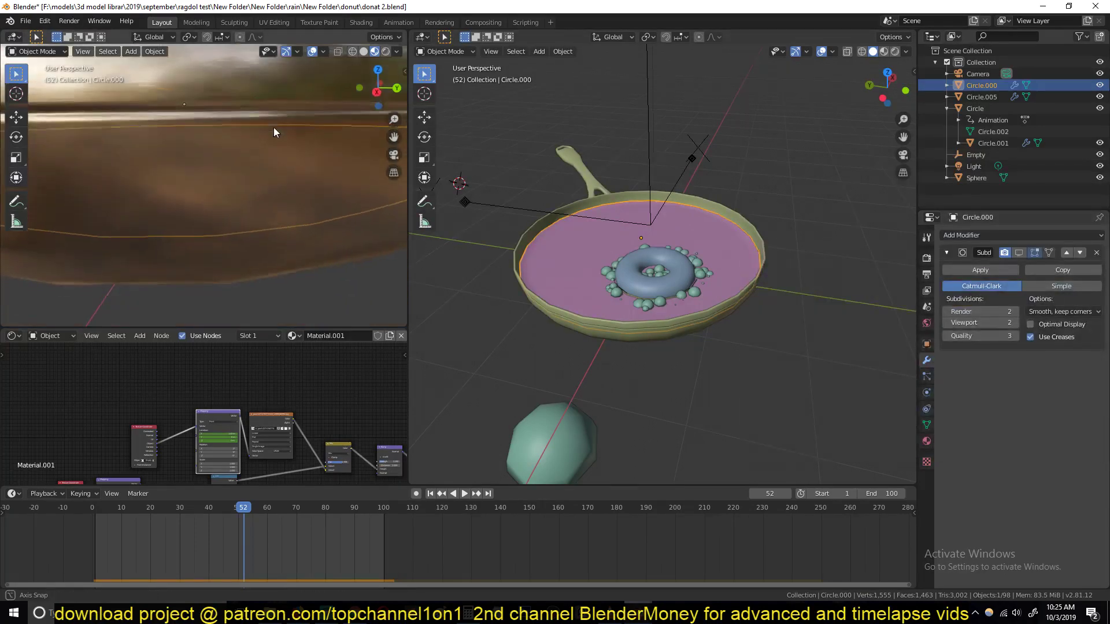
middle_click_drag(108, 130, 189, 174)
key("alt+a")
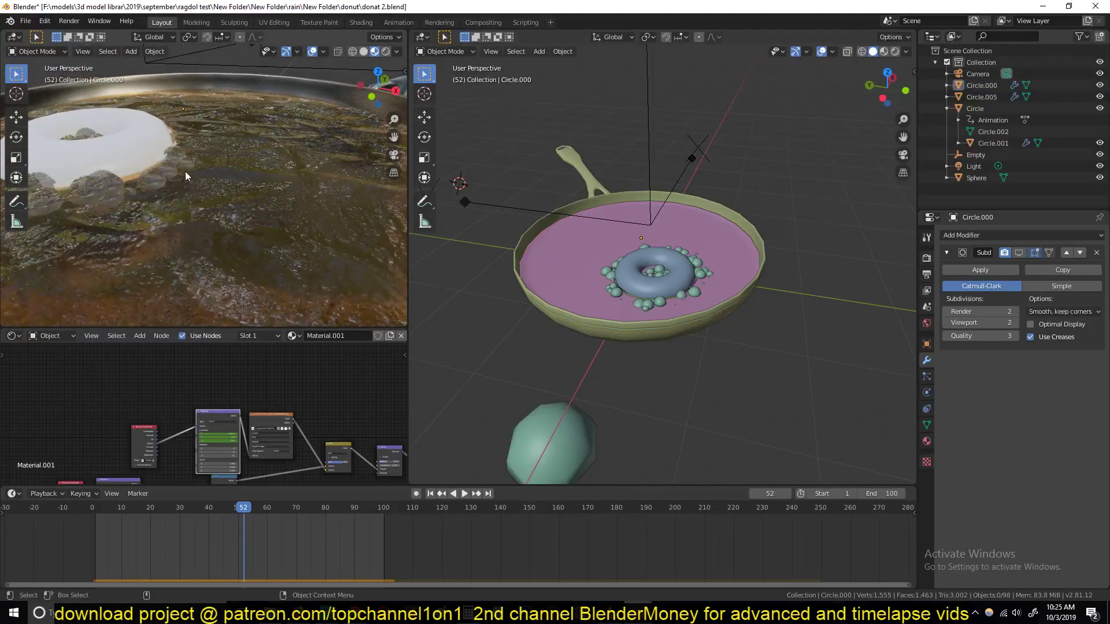
Frame the donut in the solid view and select the bubble-emitting particle object around it
left_click(133, 145)
key("KP_Decimal")
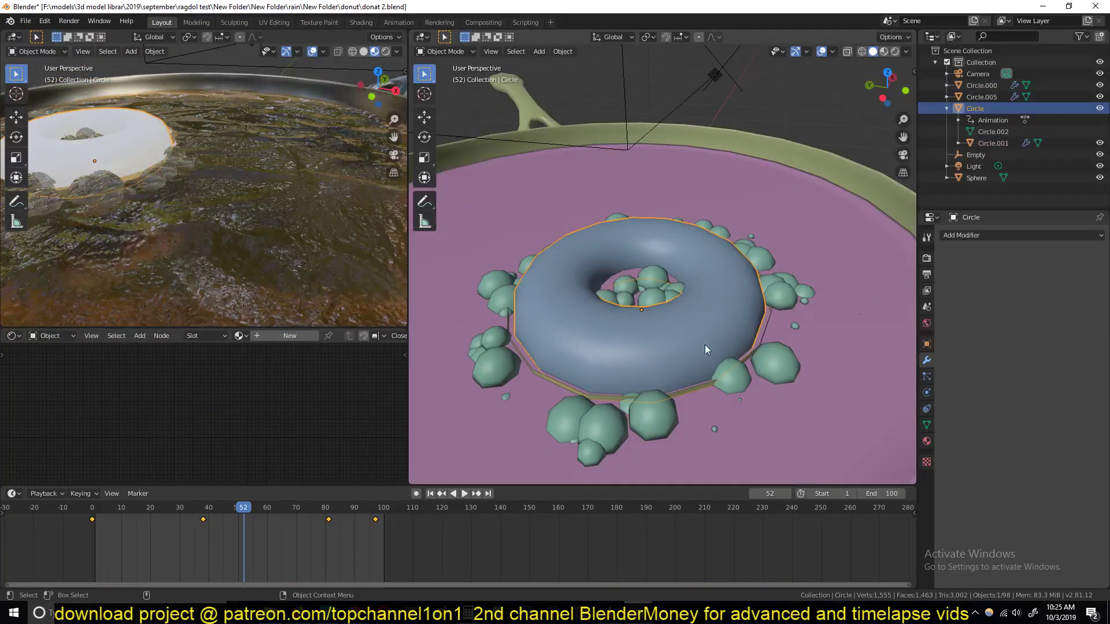
left_click(687, 389)
scroll(649, 324, "down", 6)
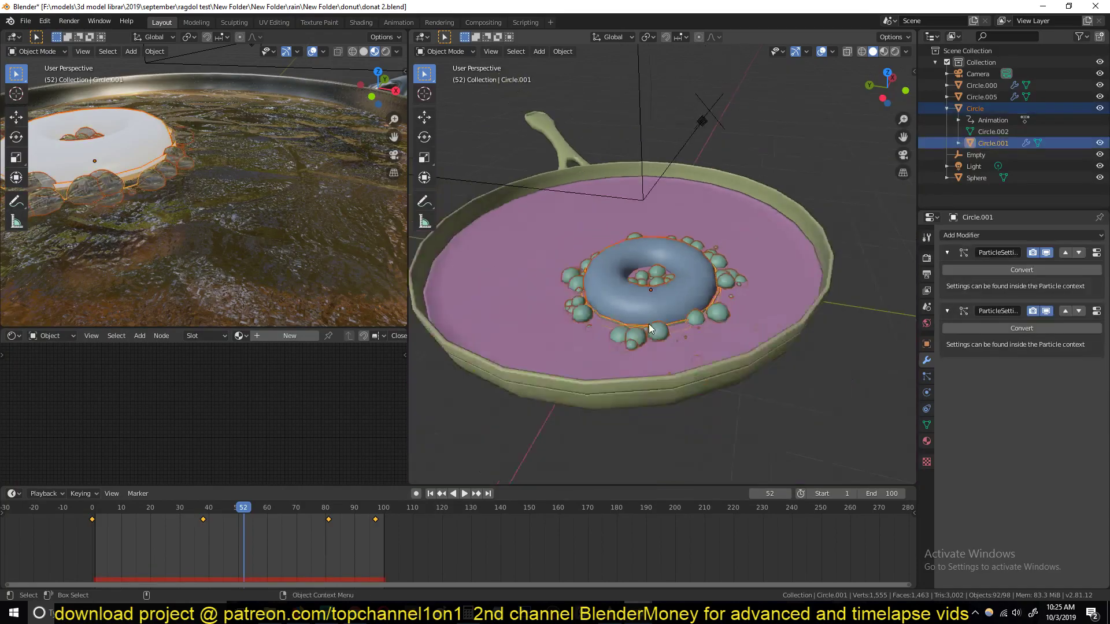
Delete the animation keyframes of the donut and its bubble emitter
key("x")
left_click(345, 540)
middle_click_drag(717, 308, 703, 317)
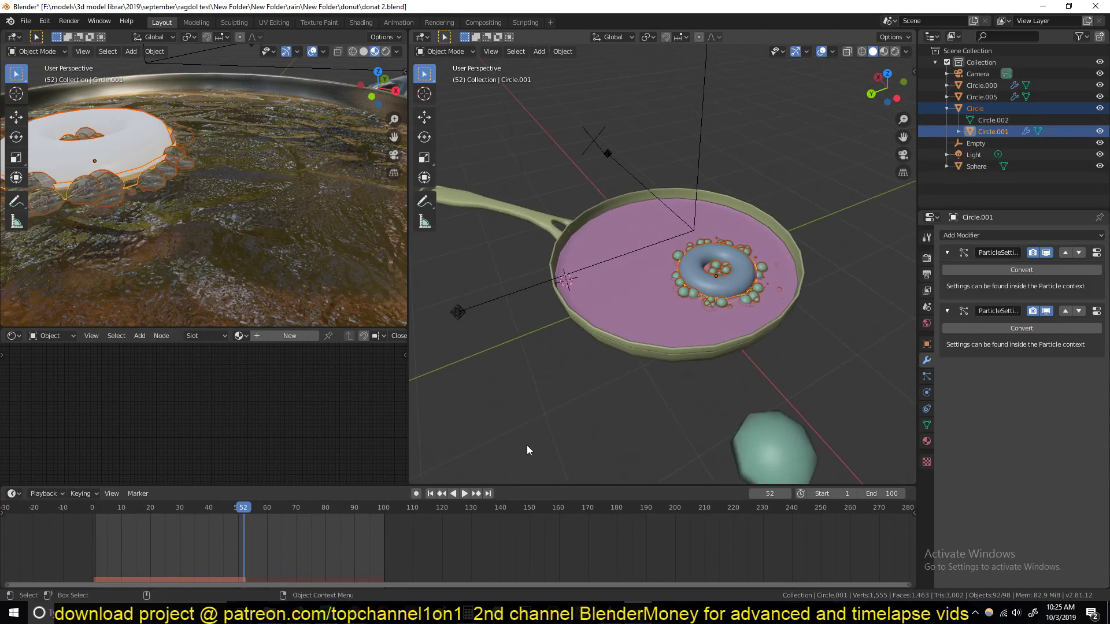
scroll(704, 322, "up", 3)
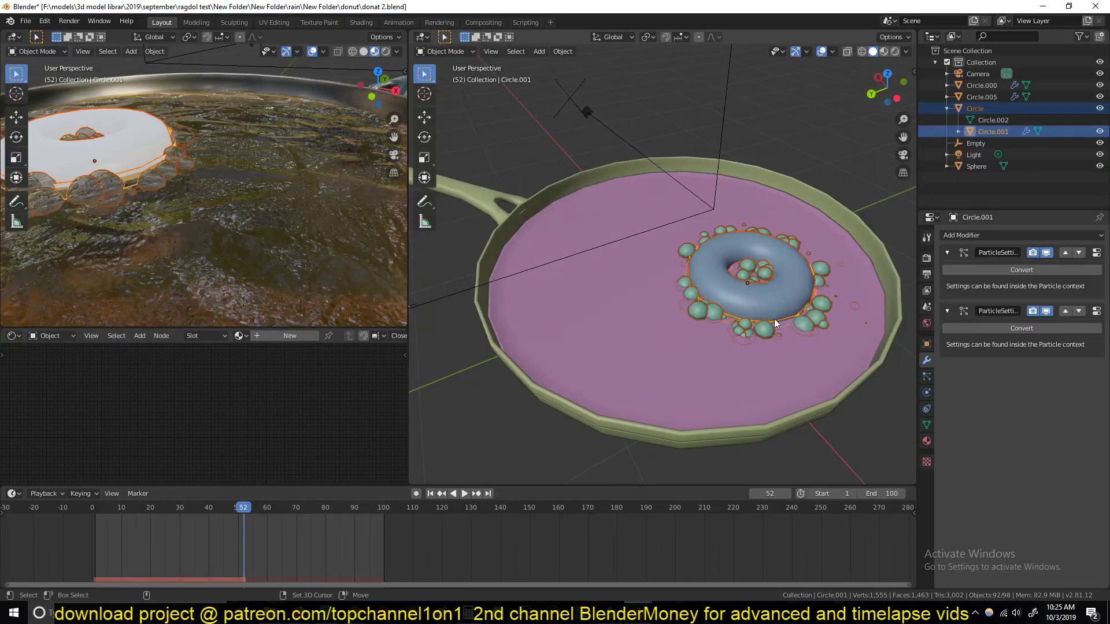
scroll(800, 307, "up", 5)
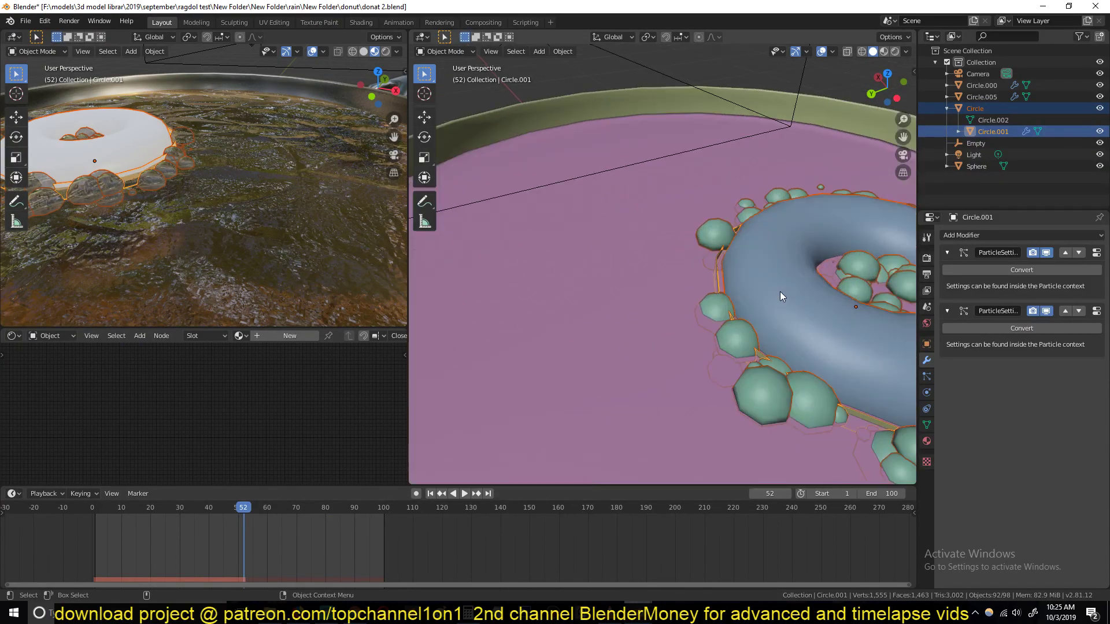
Duplicate the donut together with its bubble emitter and place the copy beside the original in the pan's oil
key("shift+z")
key("z")
left_click(769, 283)
scroll(730, 273, "down", 5)
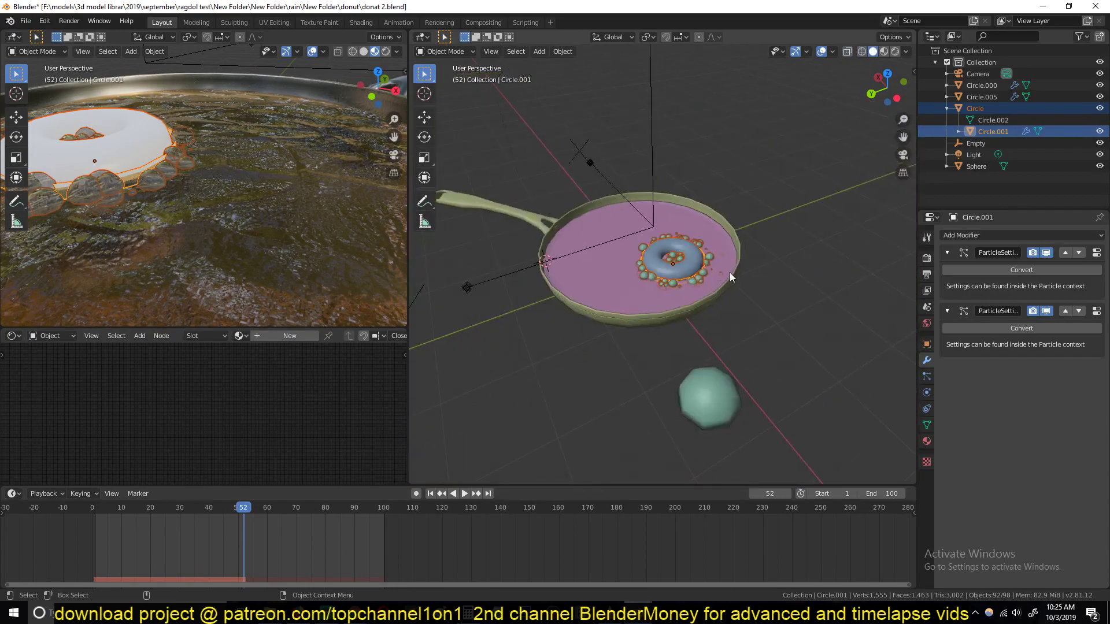
scroll(730, 267, "up", 1)
key("shift+z")
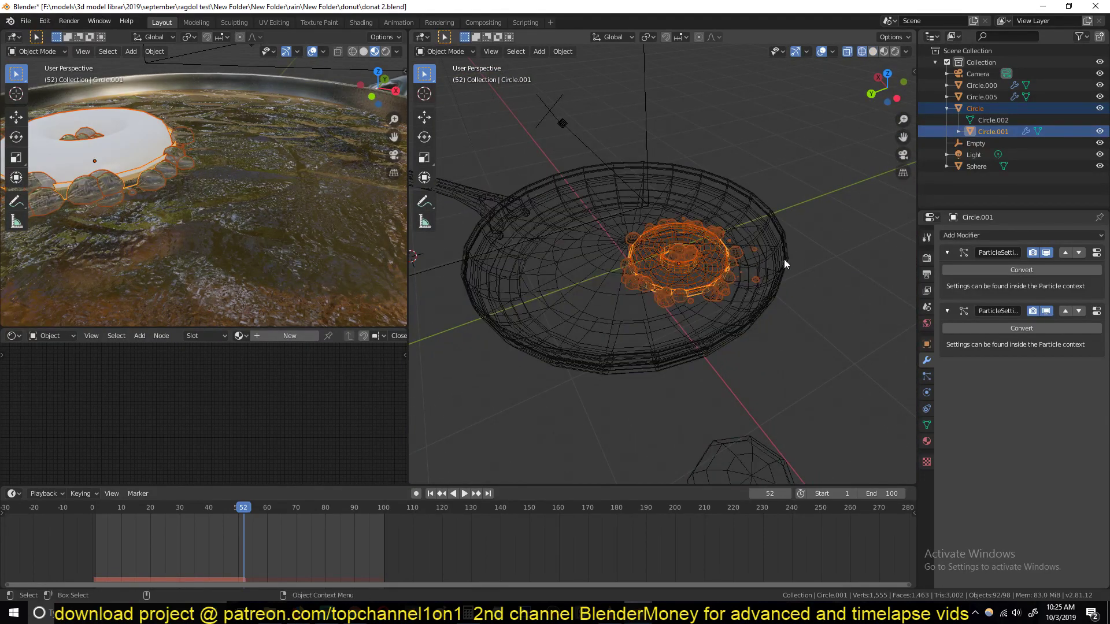
key("shift+z")
key("shift+d")
left_click(571, 259)
Play the animation with both donuts deselected and examine the bubbles around them in the material preview
key("space")
key("shift+Left")
middle_click_drag(223, 241, 352, 245)
key("alt+a")
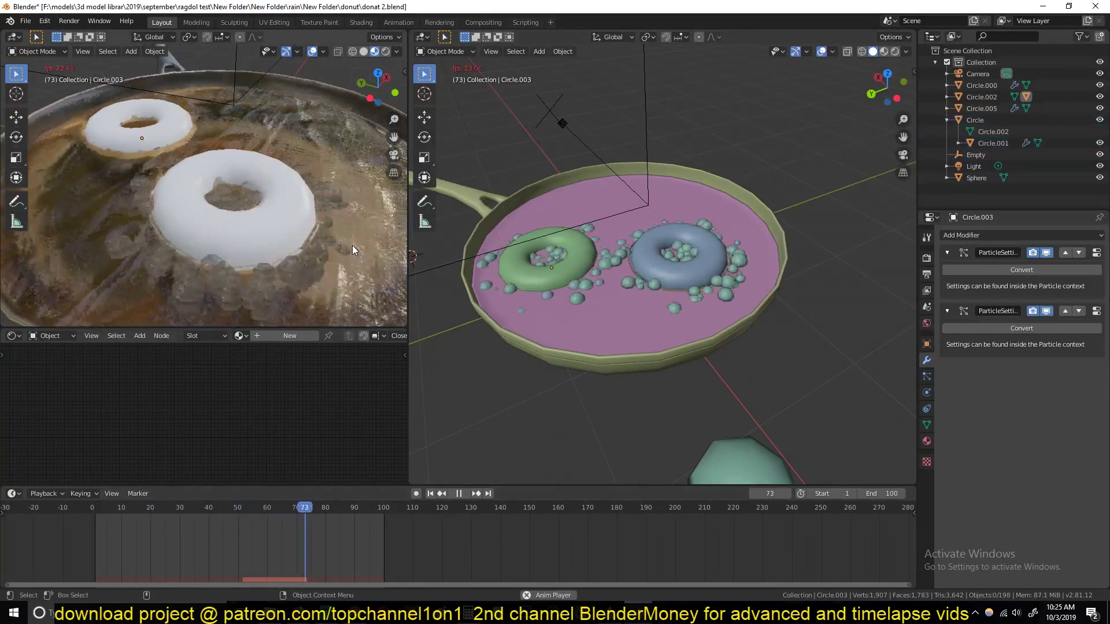
key("space")
Select the bubble sphere and try a full-brightness white base color with value 1.000 on its material
left_click(745, 437)
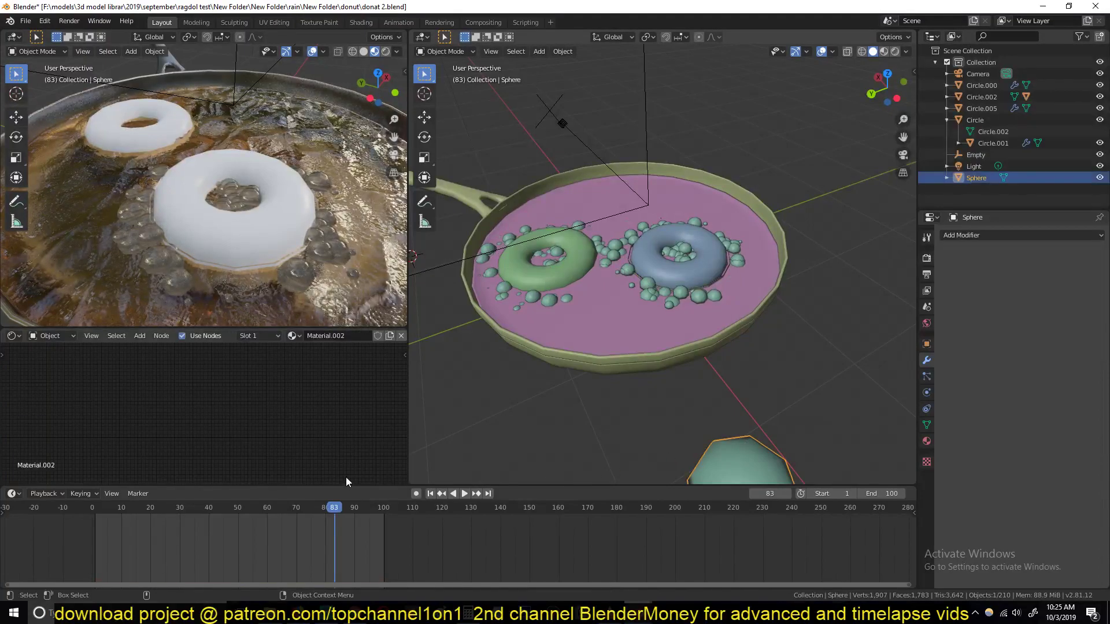
key("Home")
scroll(195, 414, "up", 5)
left_click(239, 401)
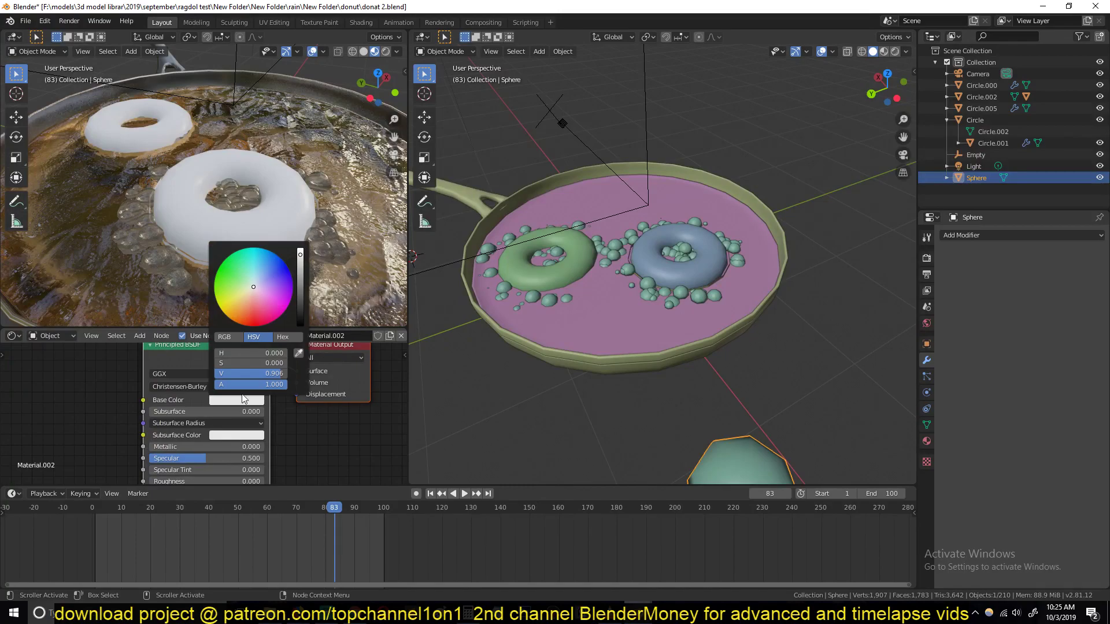
left_click_drag(299, 256, 324, 250)
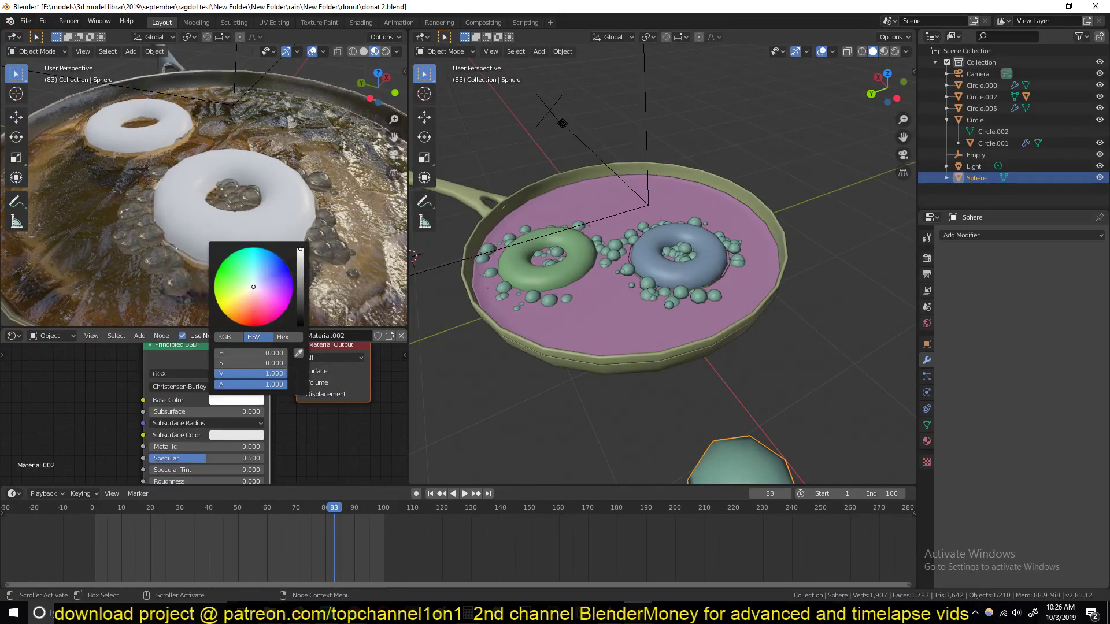
scroll(340, 272, "down", 2)
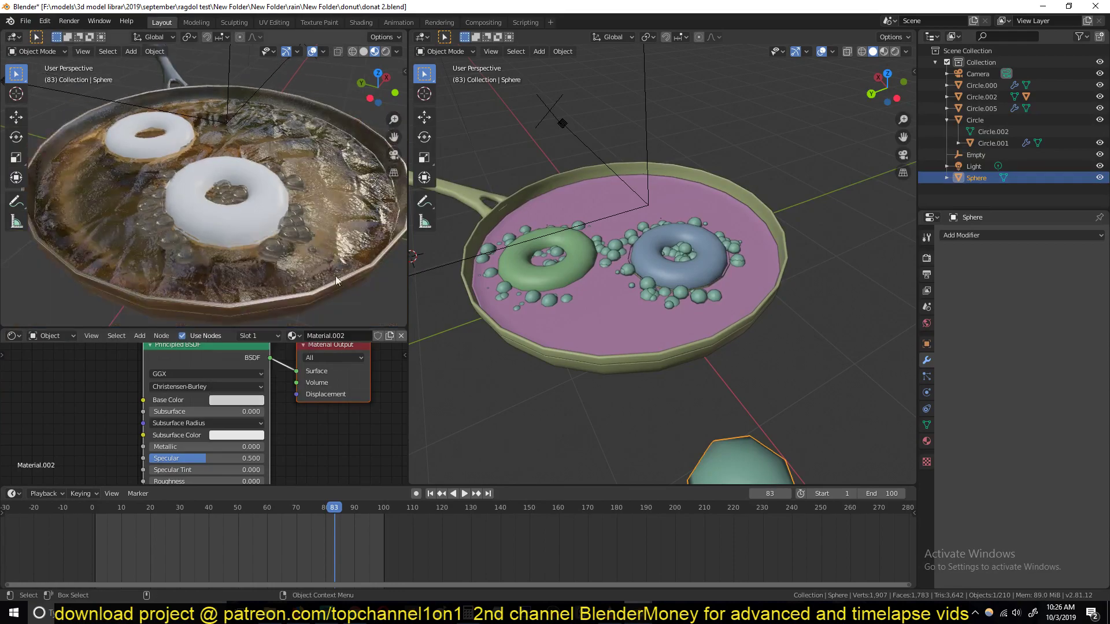
scroll(657, 277, "up", 6)
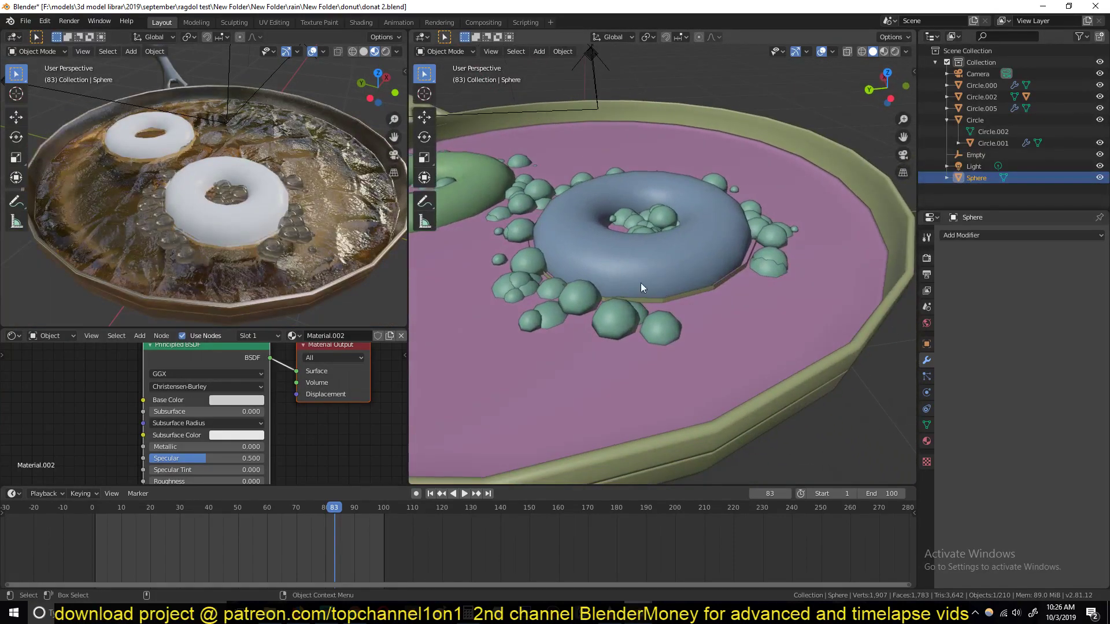
Review the bubble sphere's material settings and look over the pan from a lower angle
left_click(927, 441)
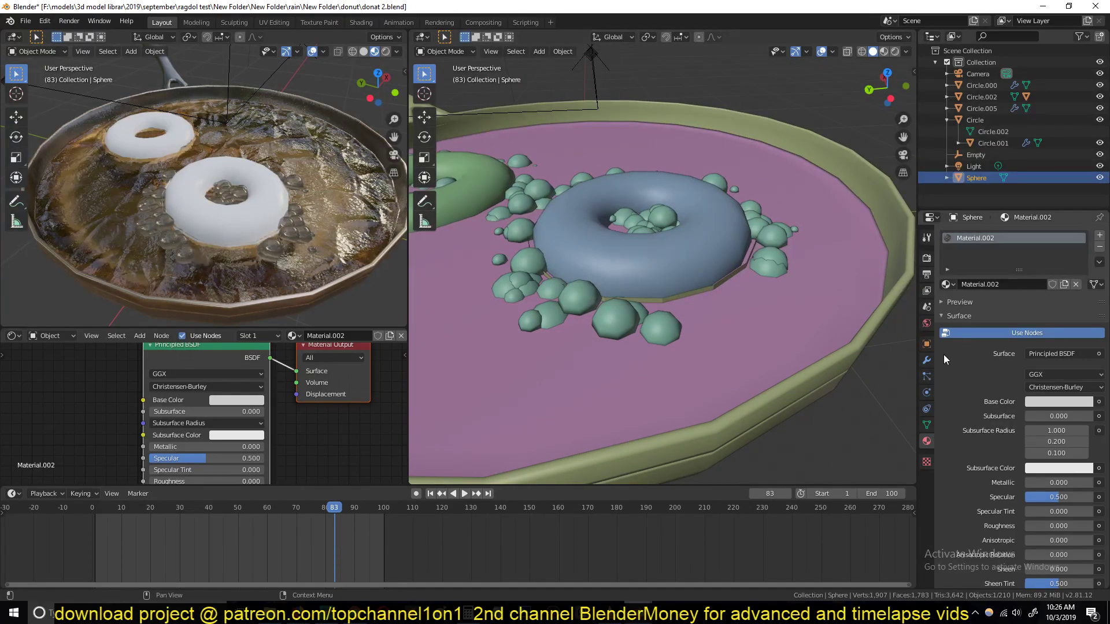
scroll(668, 263, "down", 8)
scroll(645, 247, "up", 4)
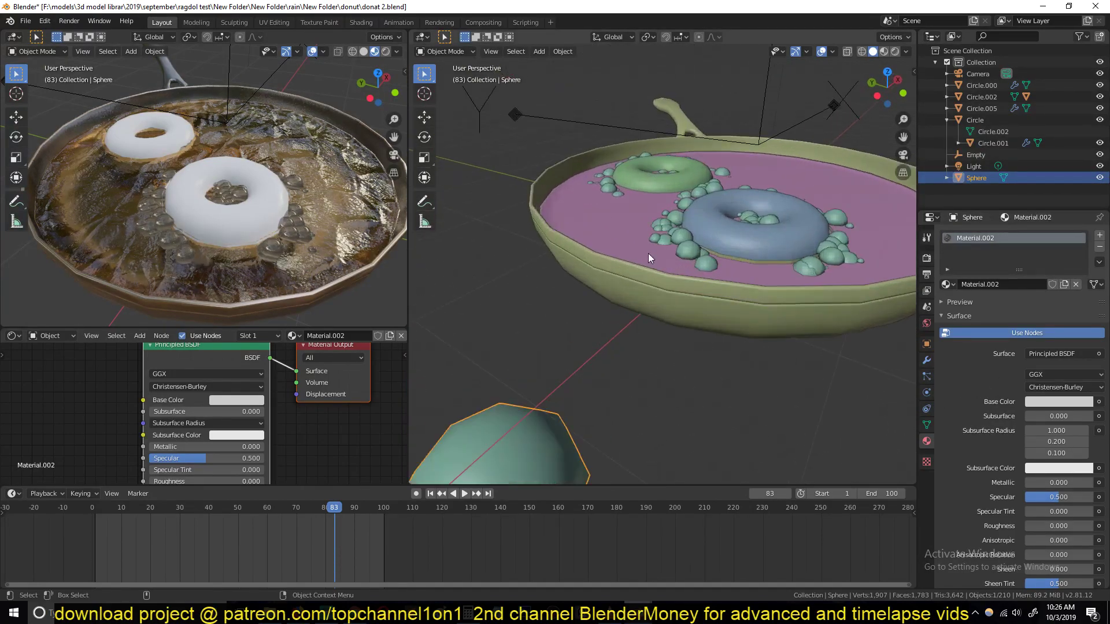
Select the bubble emitter under the front donut and set its 5000-particle system's render scale to 0.100
left_click(927, 377)
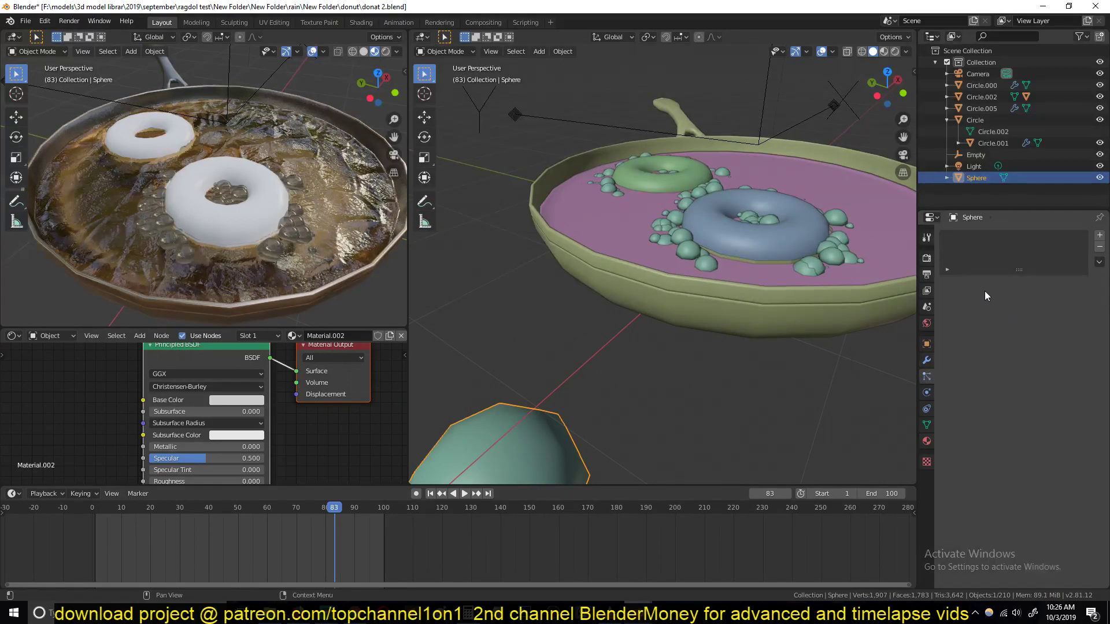
left_click(689, 253)
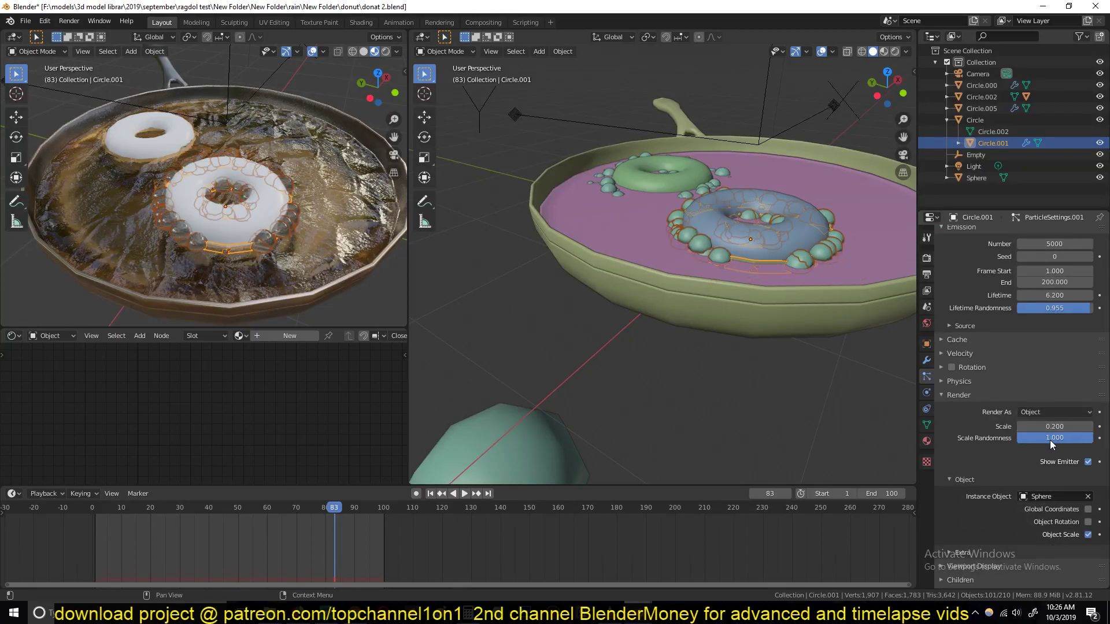
left_click_drag(1063, 426, 1032, 426)
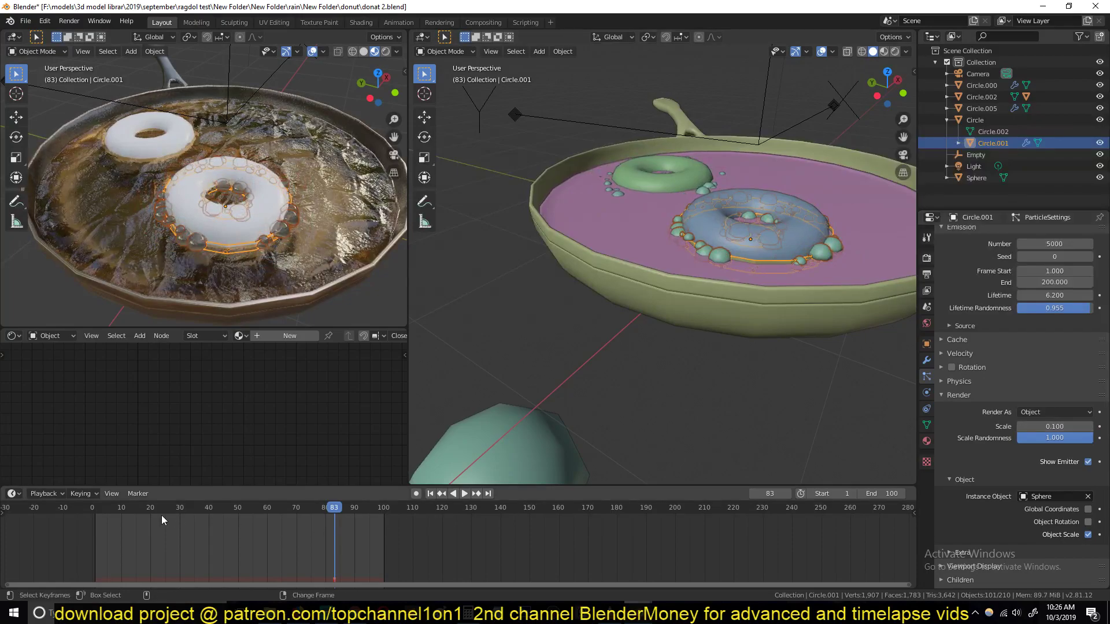
Play the animation from near the start and examine the smaller bubbles around the donuts from several angles
left_click(110, 518)
key("space")
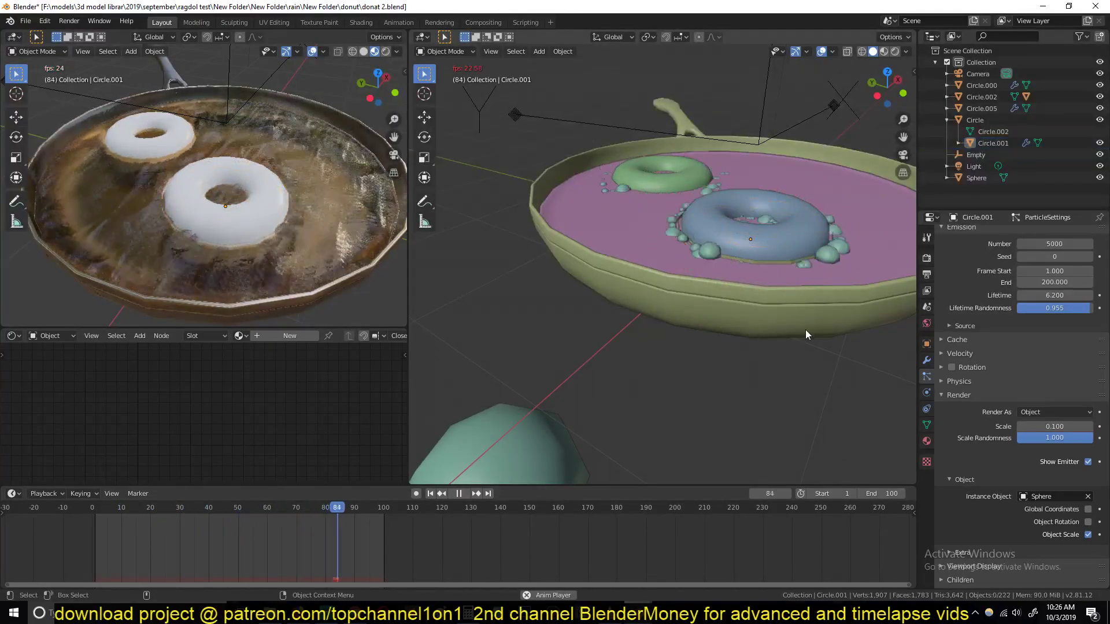
middle_click_drag(714, 312, 566, 279)
mouse_move(345, 257)
middle_mouse_down()
mouse_move(303, 265)
mouse_move(289, 234)
mouse_move(326, 266)
middle_mouse_up()
scroll(326, 266, "down", 3)
scroll(327, 266, "up", 4)
middle_click_drag(553, 243, 607, 315)
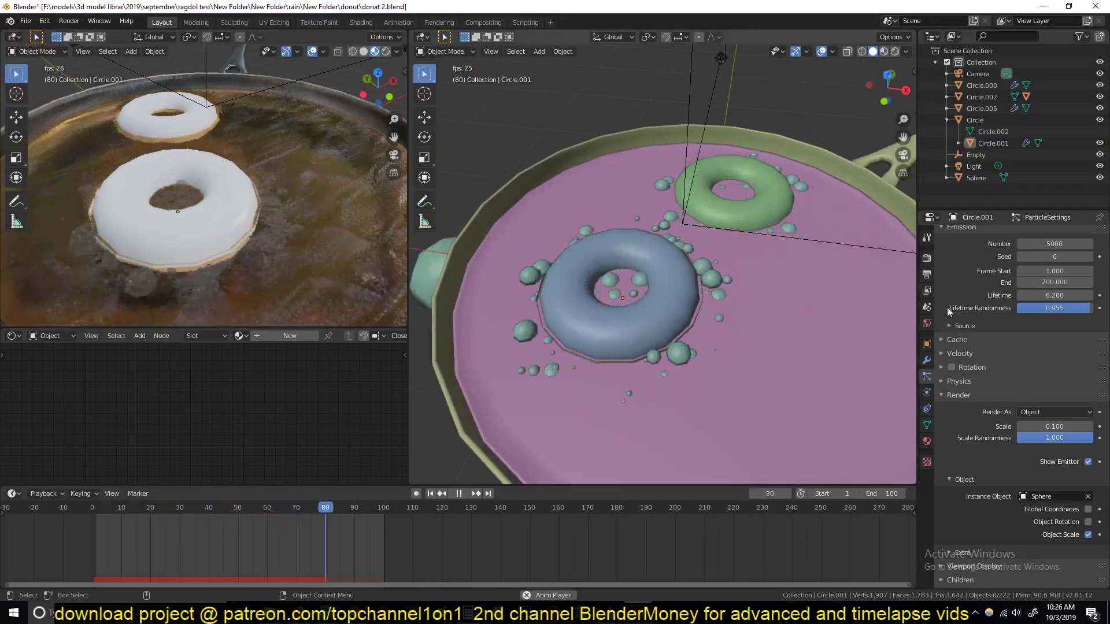
Set the render scale of the emitter's 1000-particle system to 0.290
scroll(1000, 284, "up", 5)
left_click(990, 251)
scroll(972, 466, "down", 4)
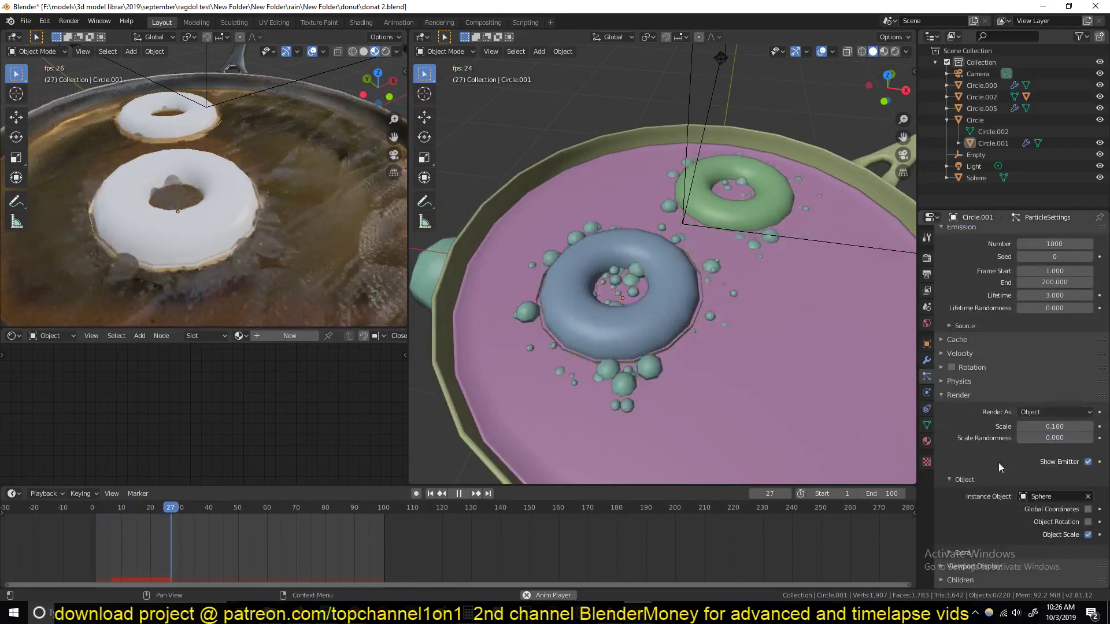
left_click_drag(1055, 427, 1095, 427)
Try lifetimes of 1 and 2 for the 1000-particle system before setting it back to 3
left_click(1049, 295)
type("1")
key("Return")
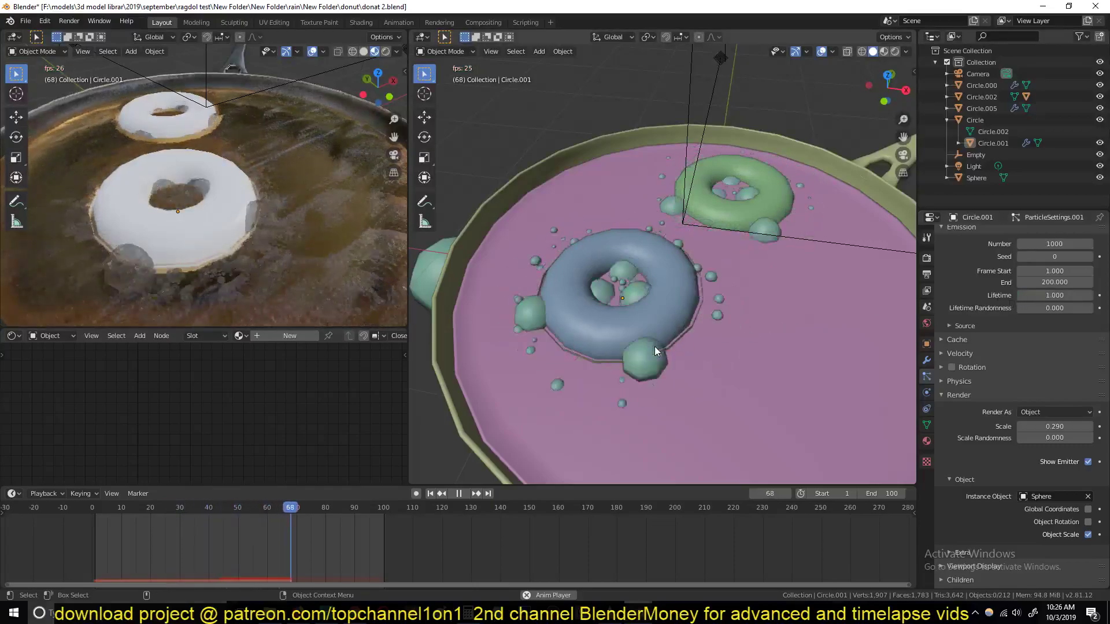
left_click(1041, 296)
type("2")
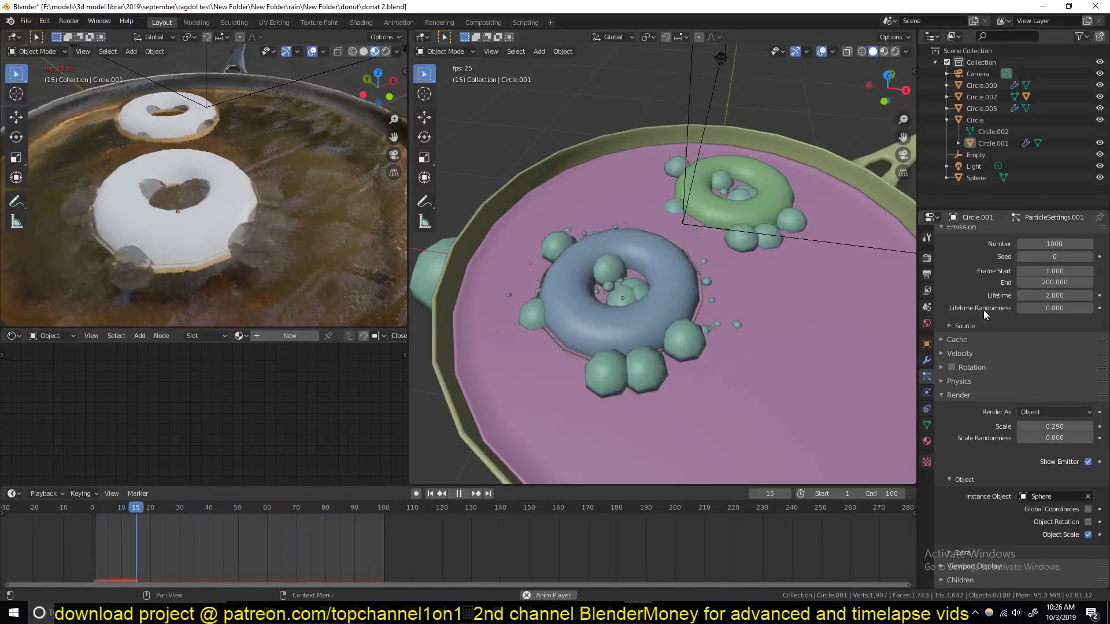
key("BackSpace")
type("3")
key("Return")
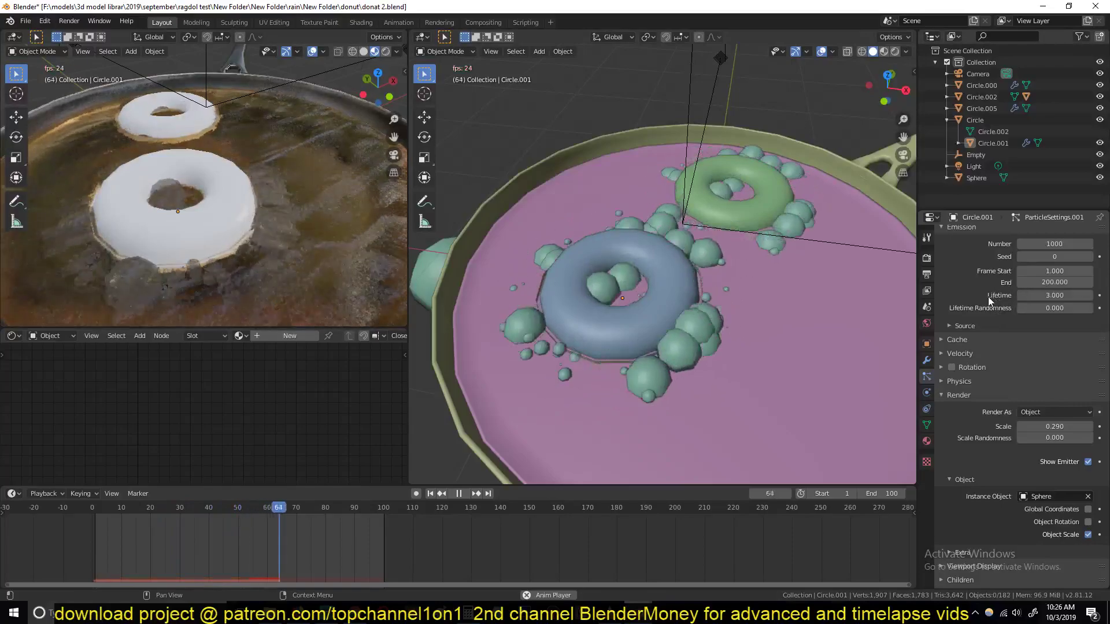
Set the 1000-particle system's scale randomness to 0.672 and check the bubble size variation around the donuts
mouse_move(1054, 438)
left_mouse_down()
mouse_move(1103, 438)
mouse_move(1068, 438)
left_mouse_up()
middle_click_drag(214, 211, 296, 210)
scroll(768, 348, "down", 4)
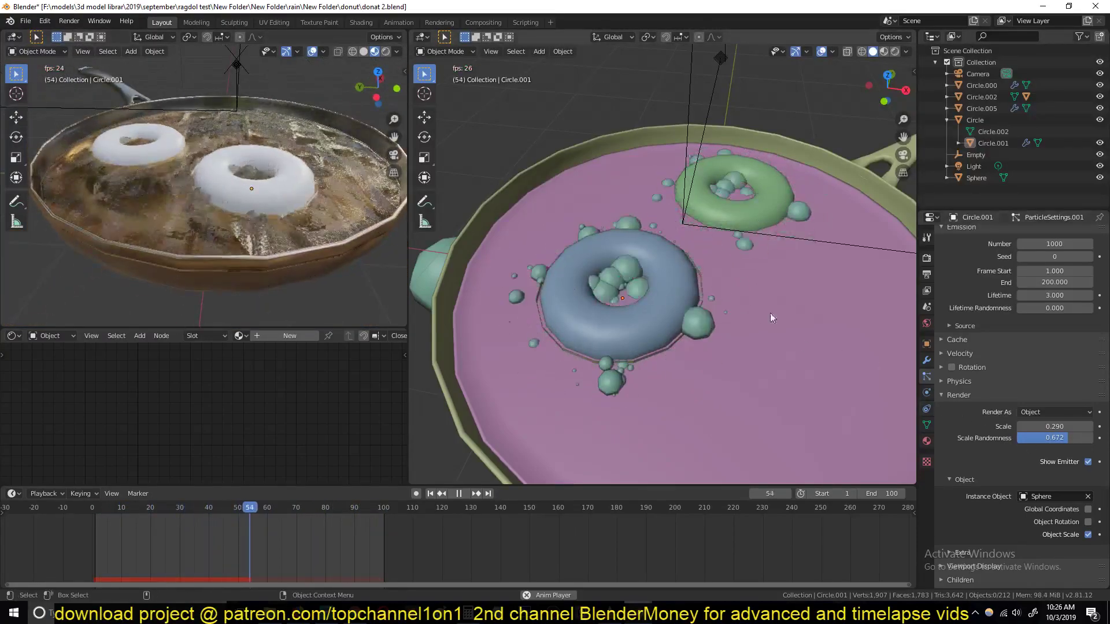
Enable Screen Space Refraction on the bubble sphere's material and check the scene's Screen Space Reflections settings
left_click(524, 280)
left_click(927, 441)
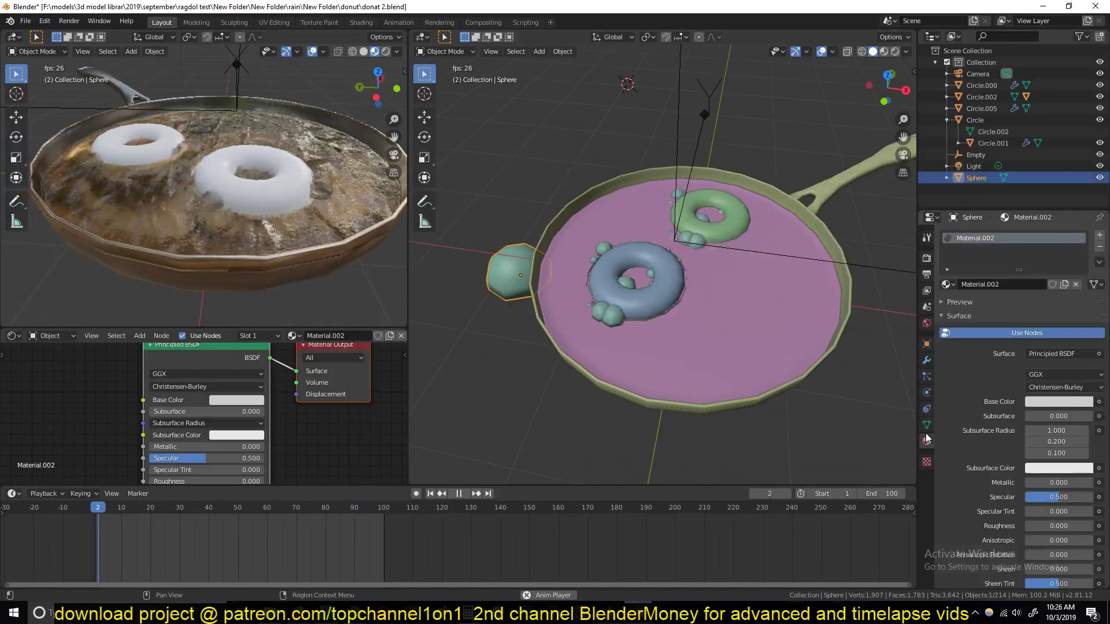
scroll(1031, 461, "down", 15)
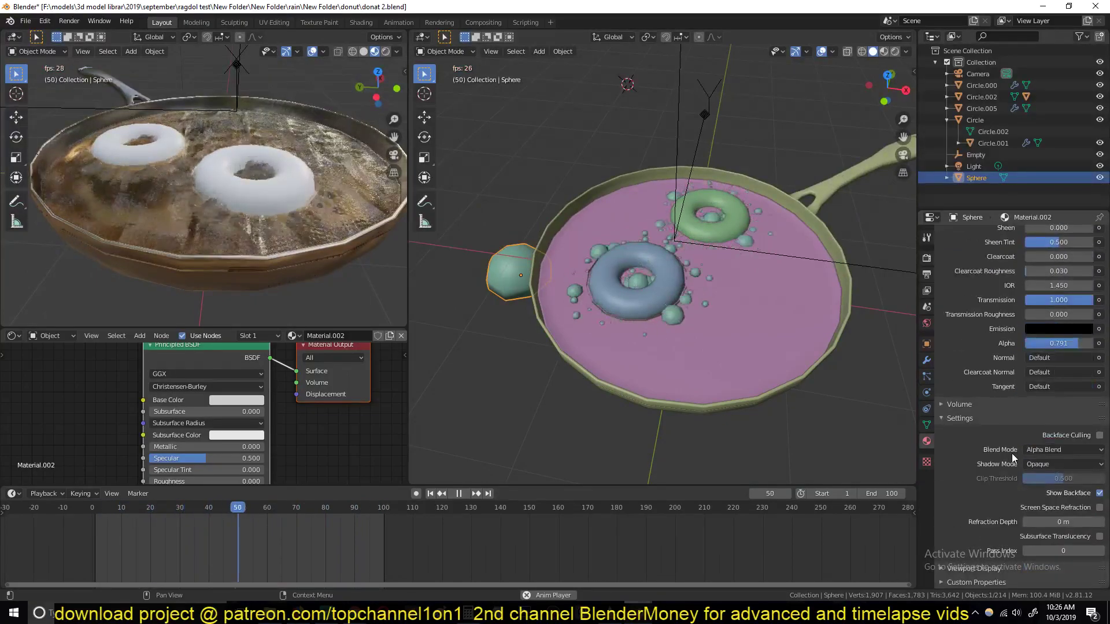
left_click(1100, 508)
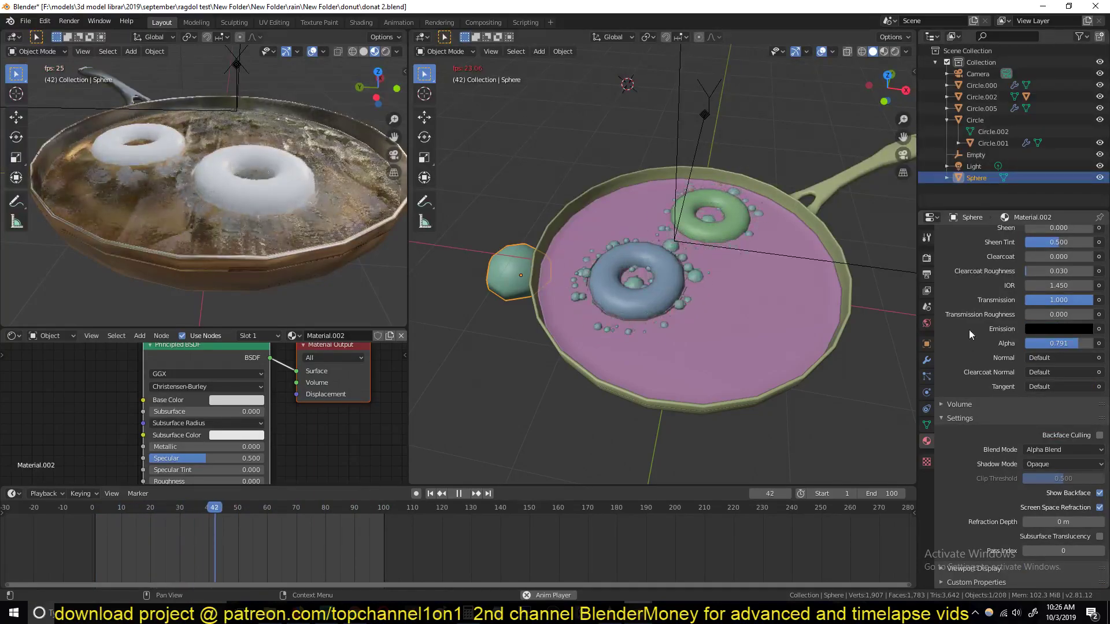
left_click(927, 258)
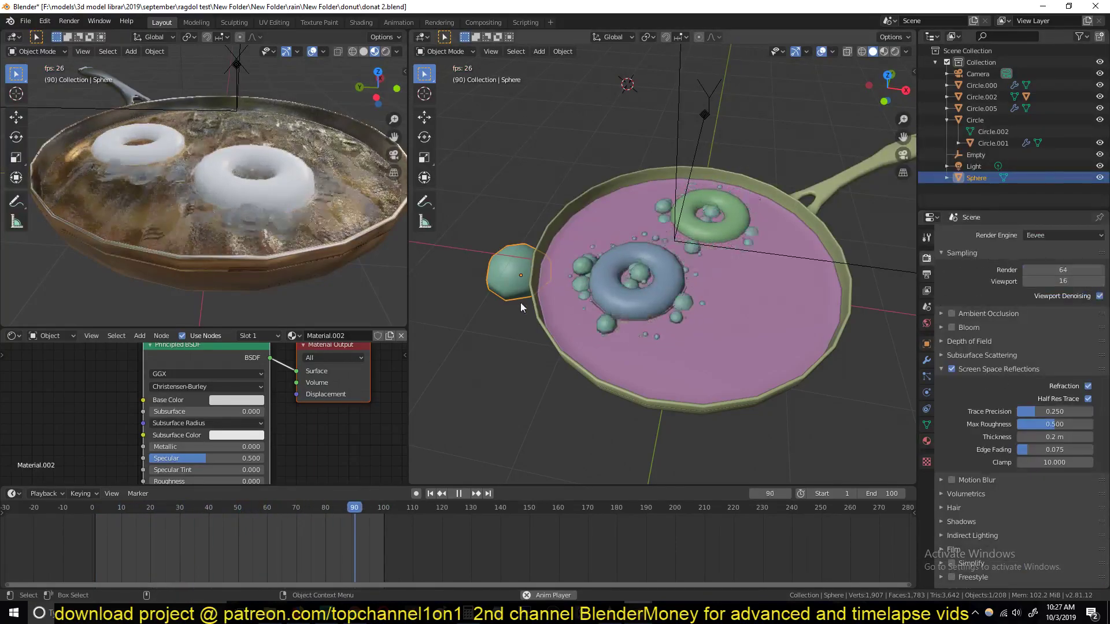
scroll(502, 284, "up", 5)
scroll(517, 315, "down", 2)
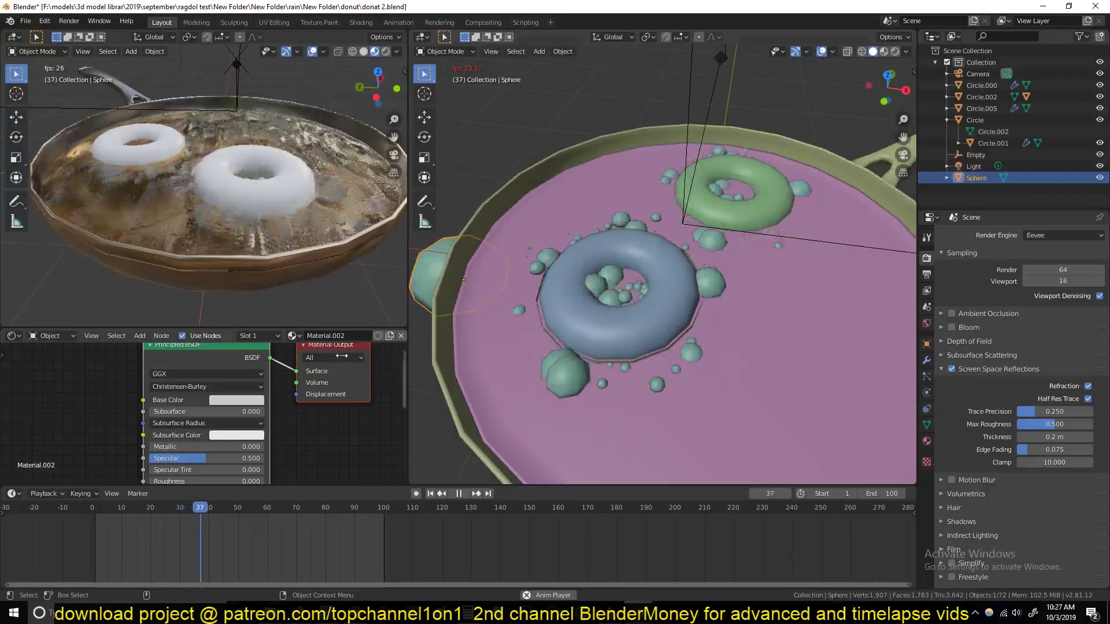
Tint the bubble material's base color light orange, stop playback to check it and select the oil surface
left_click(228, 403)
left_click_drag(255, 284, 241, 307)
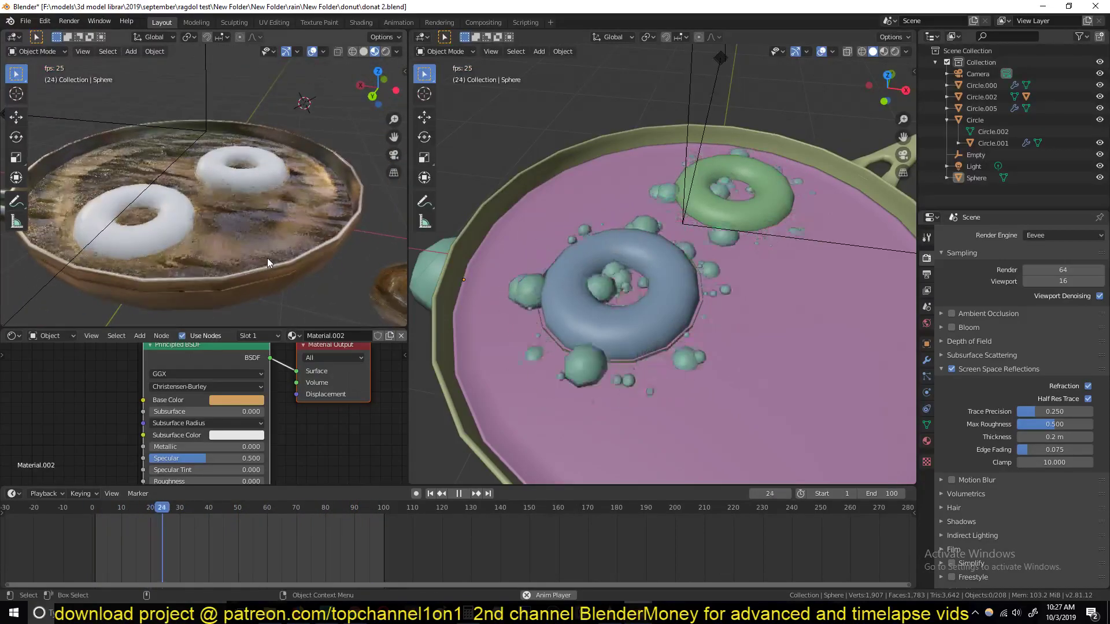
key("space")
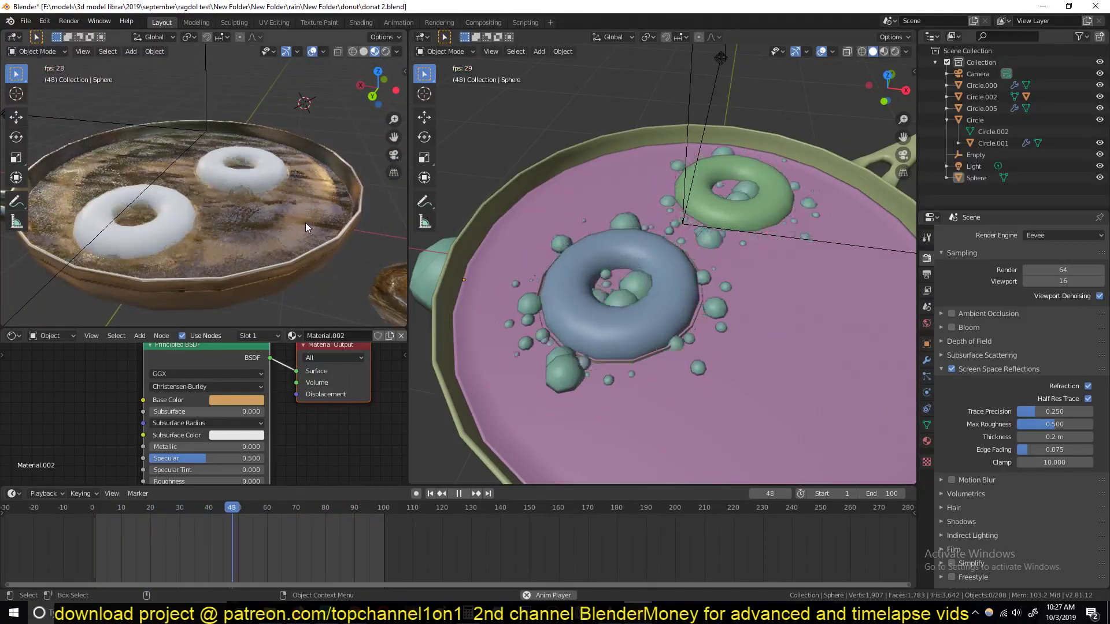
left_click(283, 295)
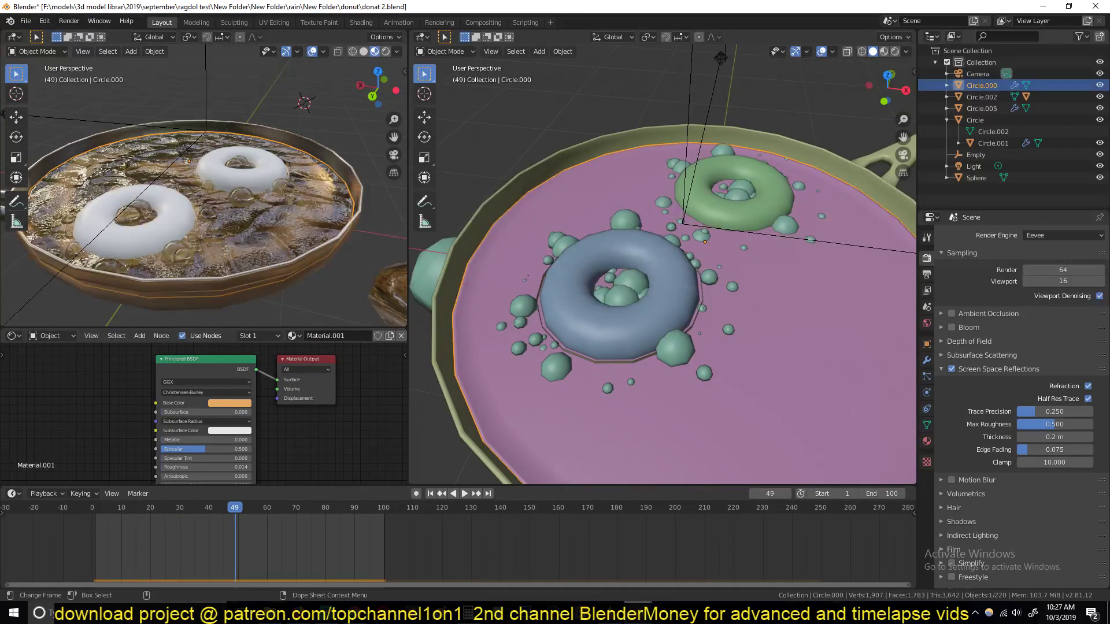
Switch to the Blender window with donut.blend, select its oil surface and examine the material nodes and oil animation
left_click(556, 552)
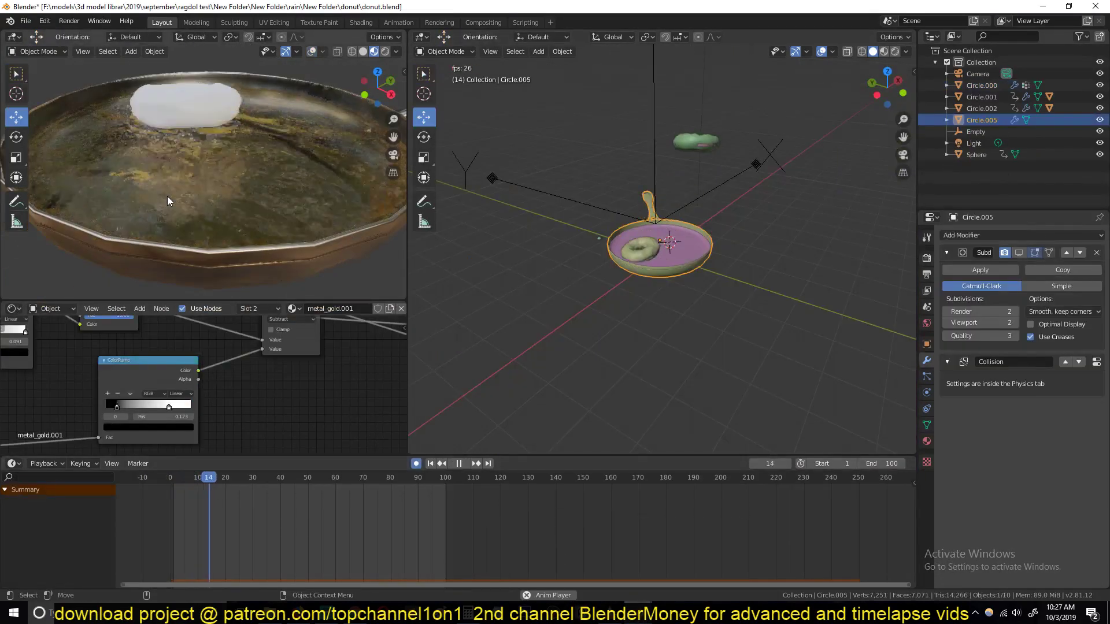
key("space")
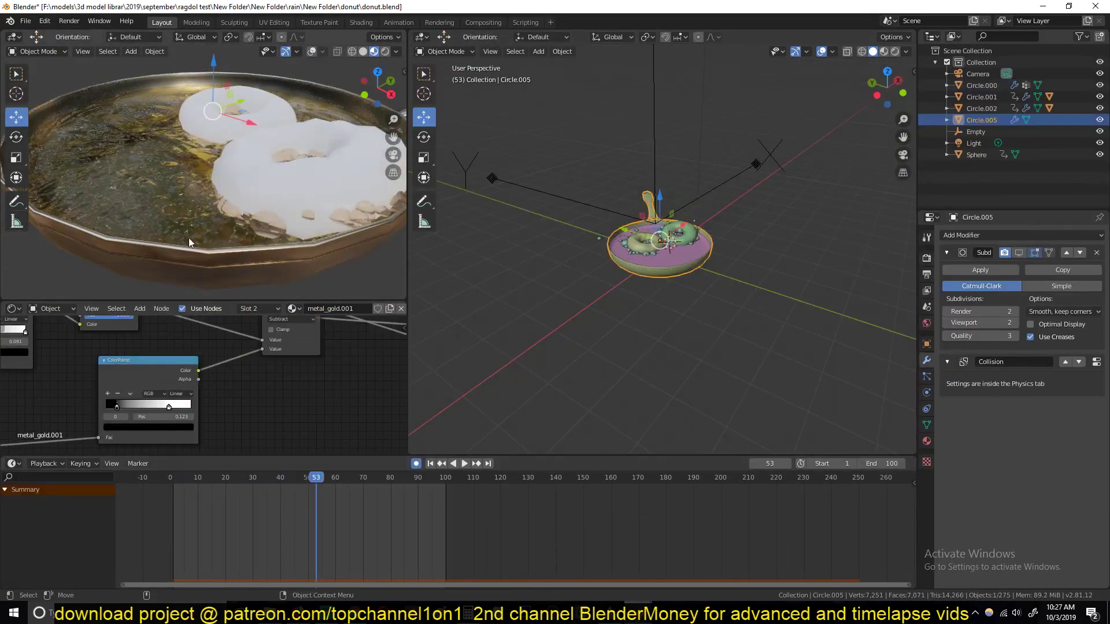
left_click(659, 268)
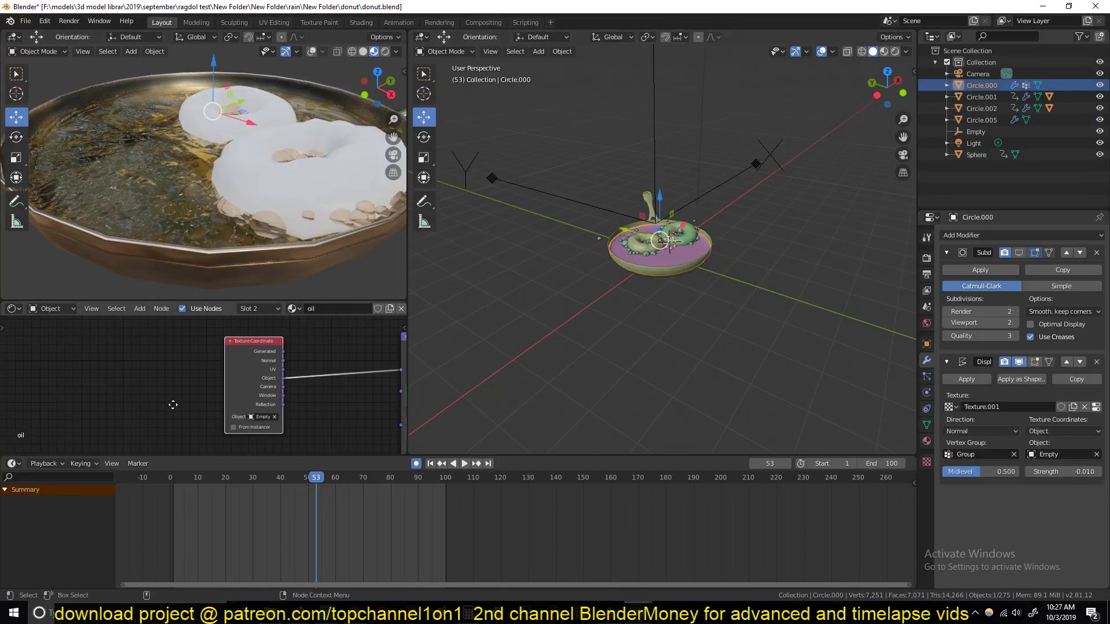
scroll(687, 298, "up", 1)
key("space")
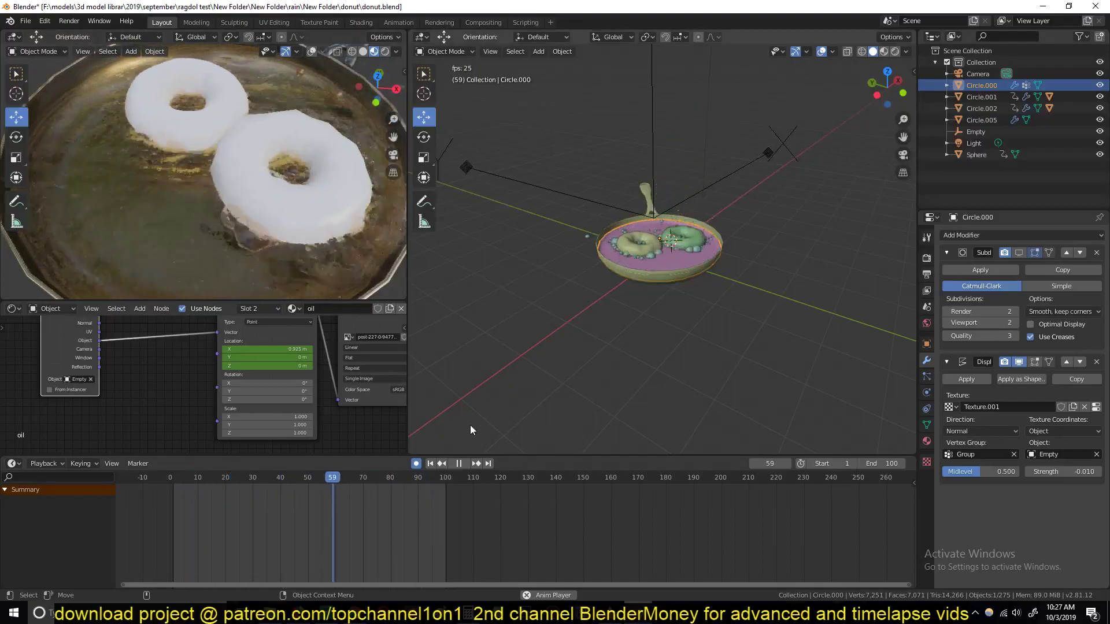
Stop playback, switch to the donat 2.blend window and scale down the Empty to enlarge or shrink the oil ripple pattern
left_click(458, 463)
mouse_move(635, 613)
left_click(693, 557)
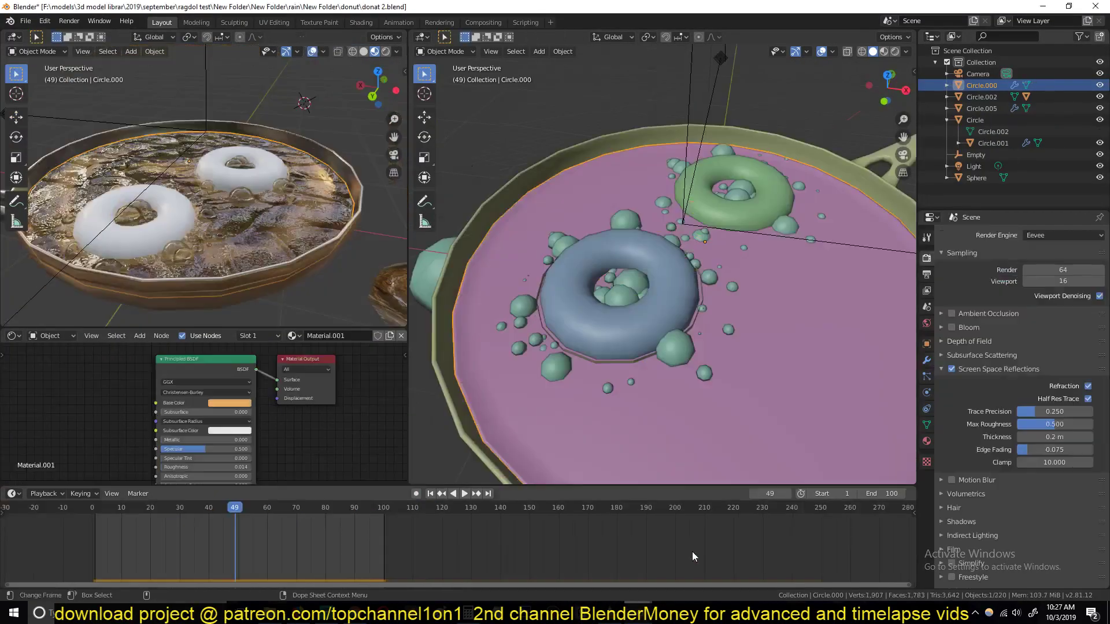
middle_click_drag(205, 215, 206, 119)
left_click(206, 122)
key("s")
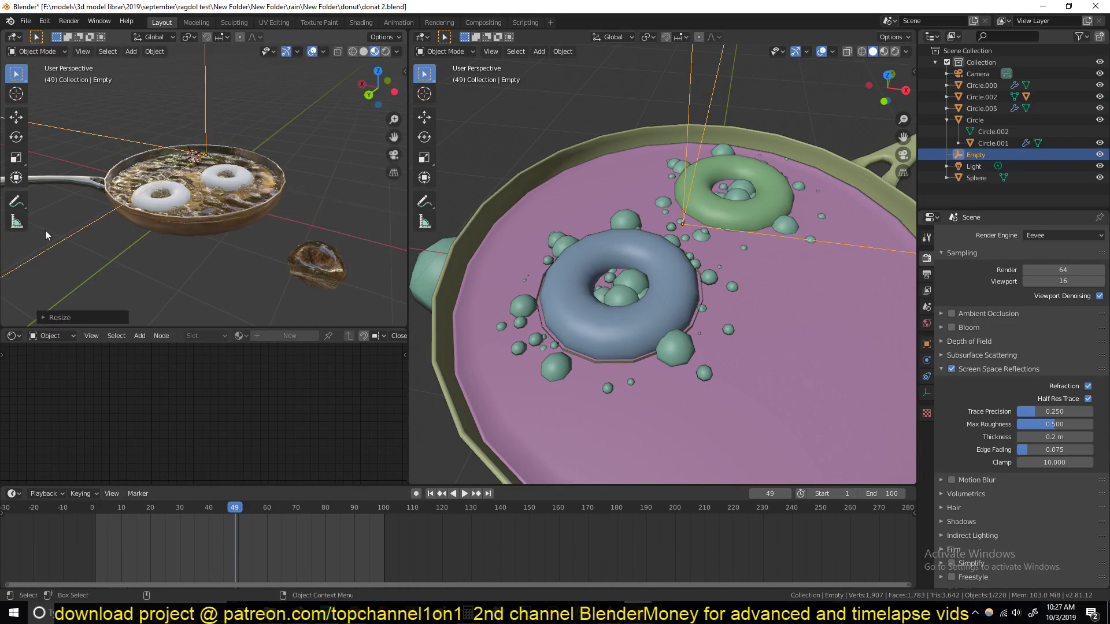
scroll(173, 243, "up", 5)
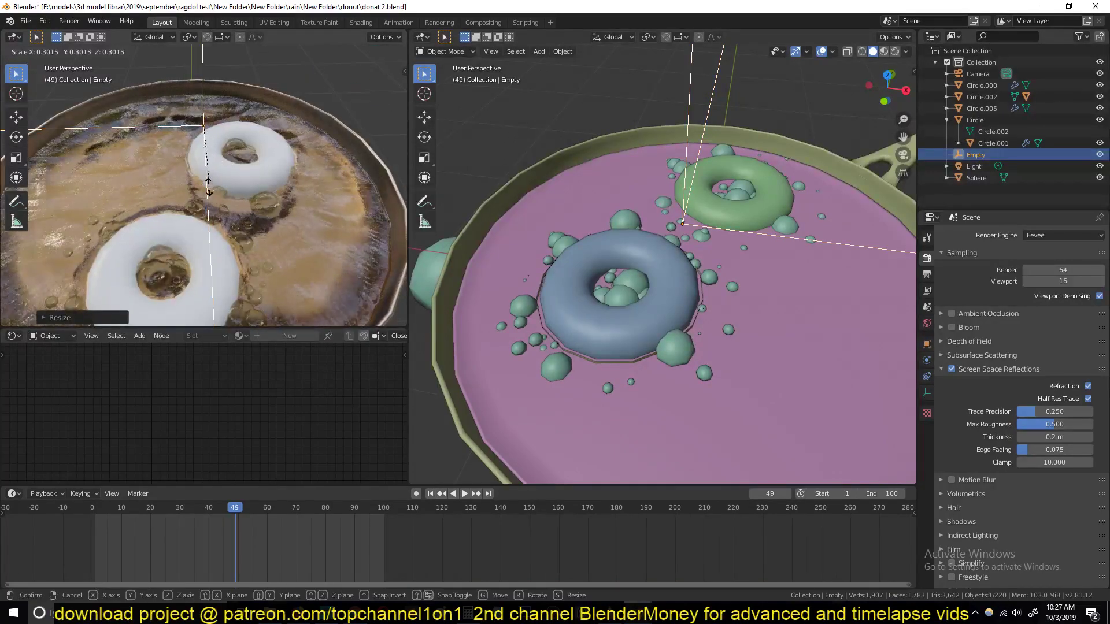
left_click(217, 210)
Play the animation to check the oil ripples, and select the oil surface to examine its material nodes and keyframes
key("space")
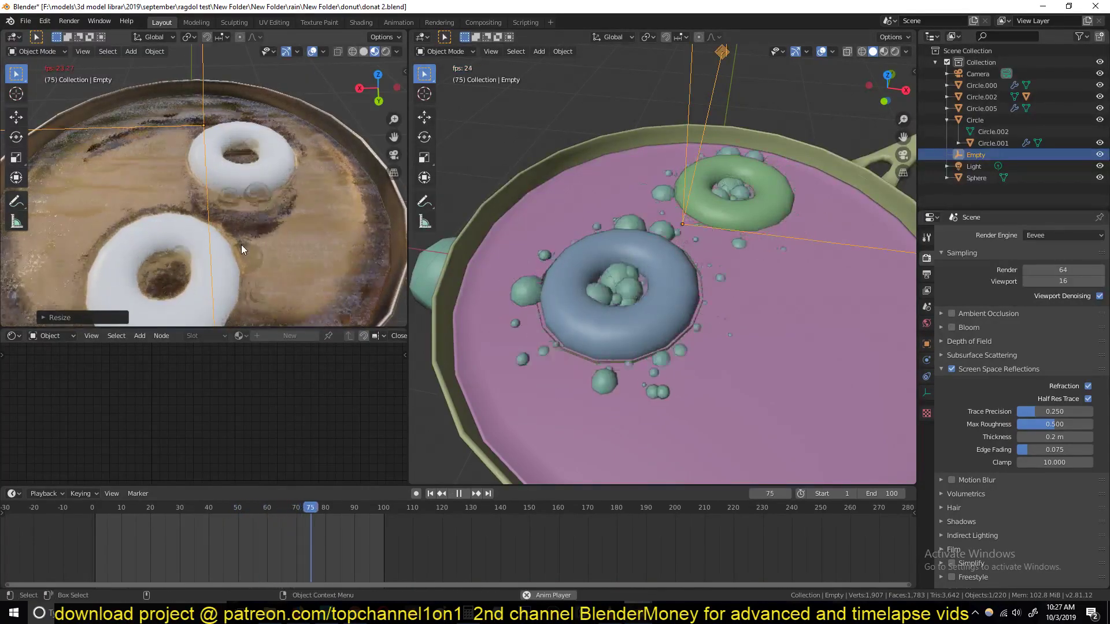
key("space")
scroll(537, 526, "down", 6)
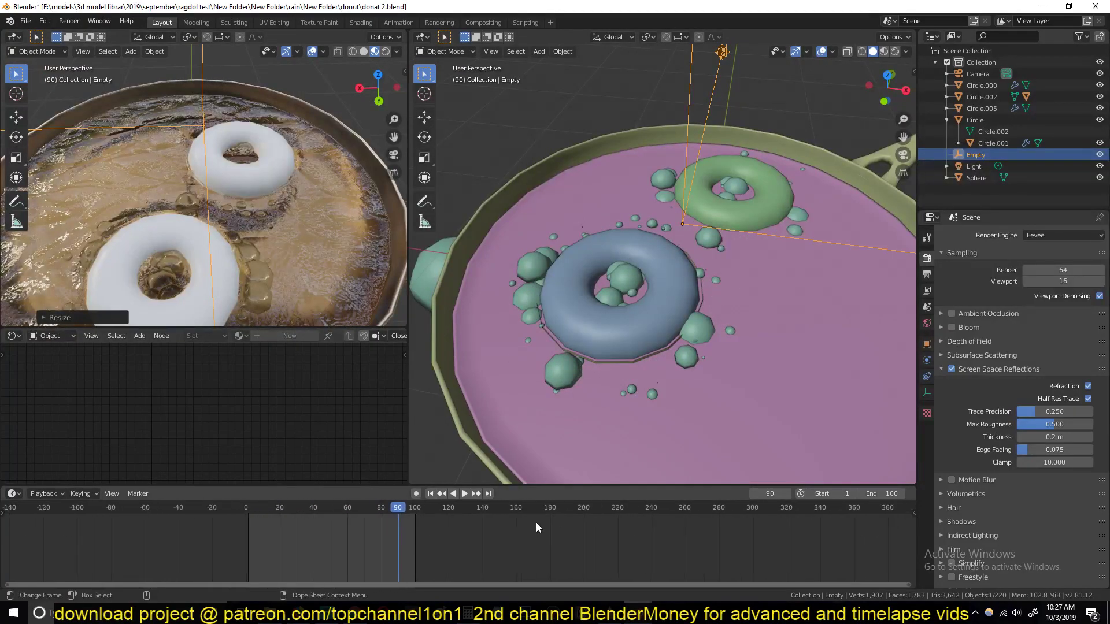
left_click(324, 292)
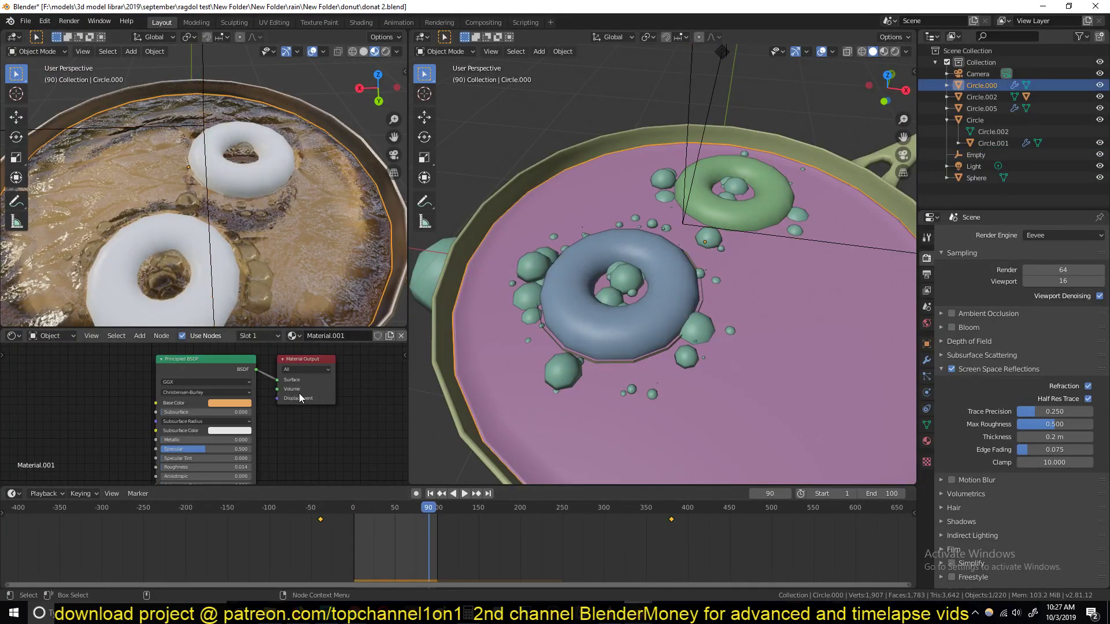
scroll(300, 396, "down", 2)
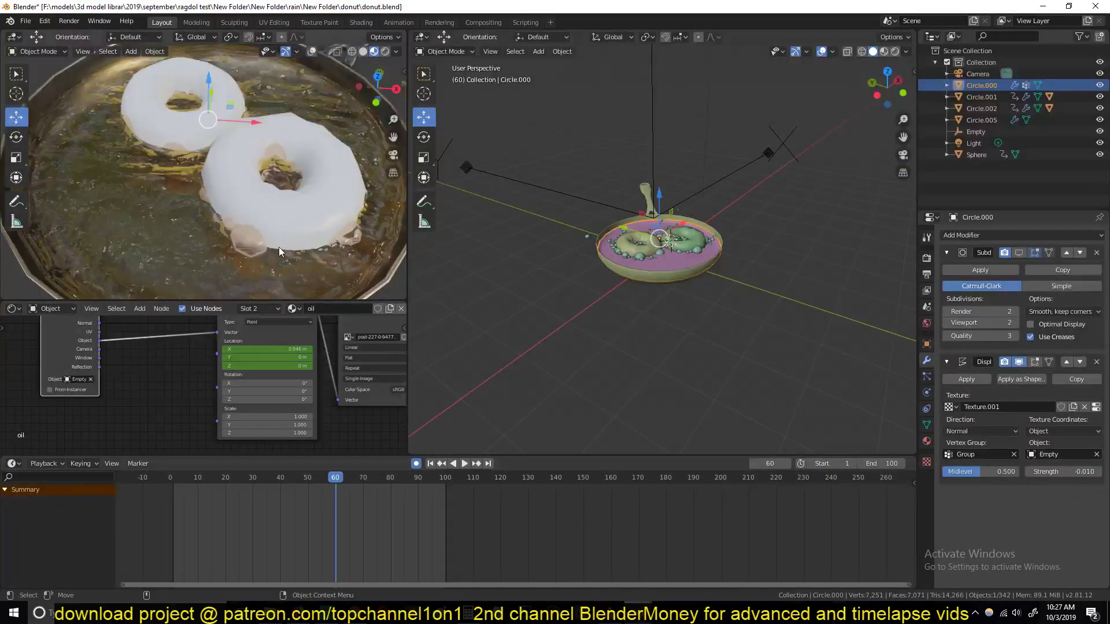
Return to the donut.blend window and examine the pan, donuts, oil and bubbles from several angles
scroll(249, 234, "down", 3)
scroll(211, 217, "up", 3)
middle_click_drag(203, 213, 187, 186)
mouse_move(298, 614)
mouse_move(205, 232)
middle_mouse_down()
mouse_move(262, 266)
mouse_move(227, 226)
middle_mouse_up()
middle_click_drag(147, 201, 269, 210)
left_click(494, 376)
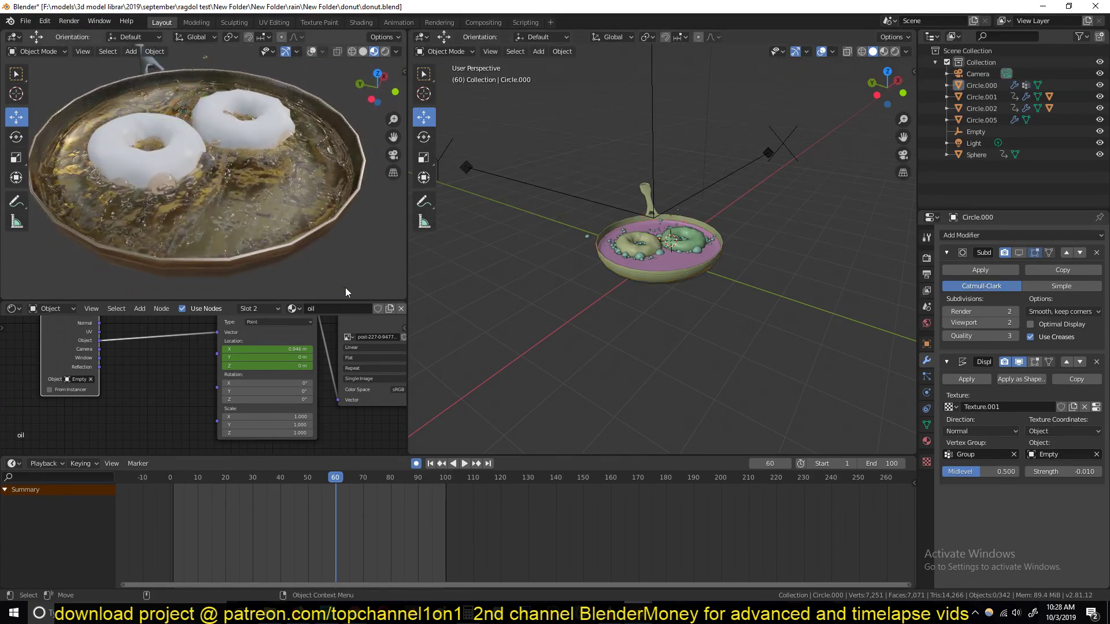
middle_click_drag(171, 215, 326, 176)
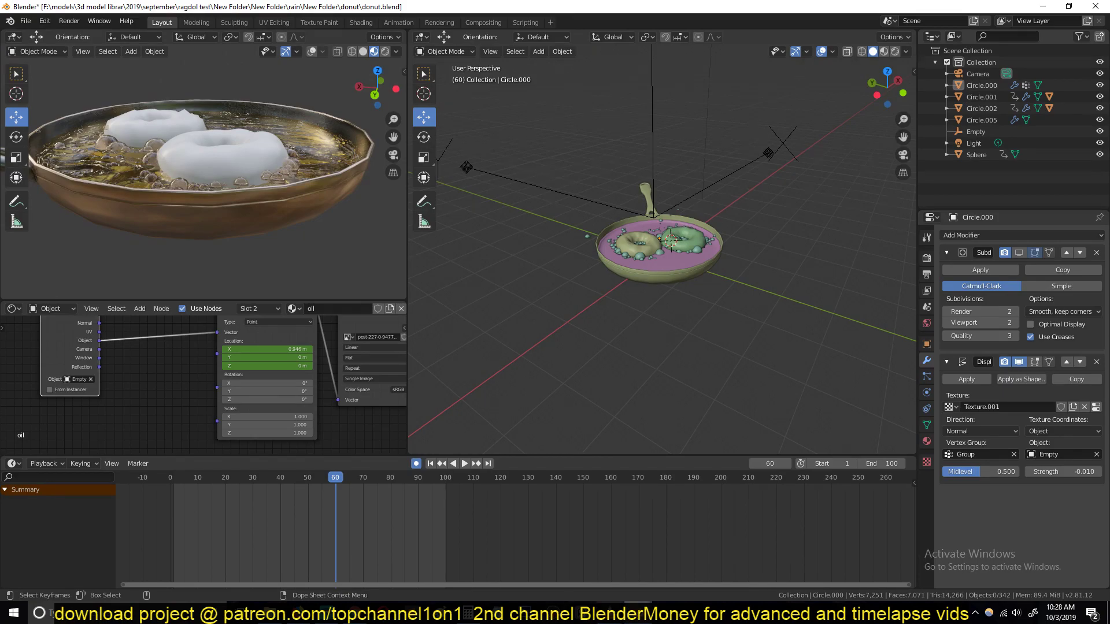
left_click_drag(367, 88, 369, 75)
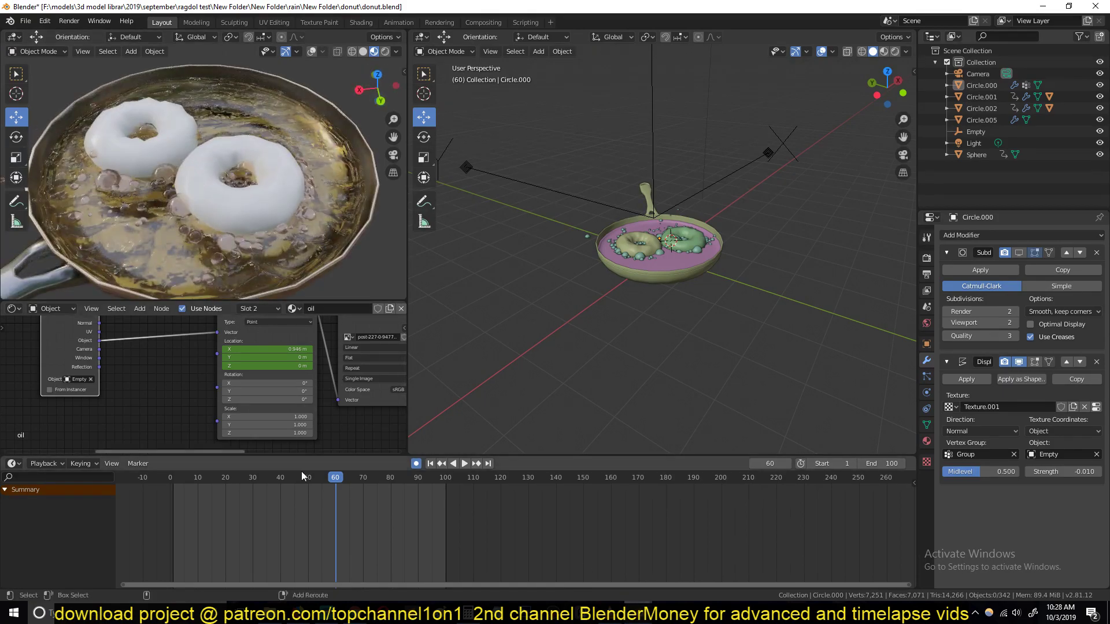
Play the donut.blend animation from the start to check the donuts dropping into the oil and bubbling
key("shift+Left")
key("space")
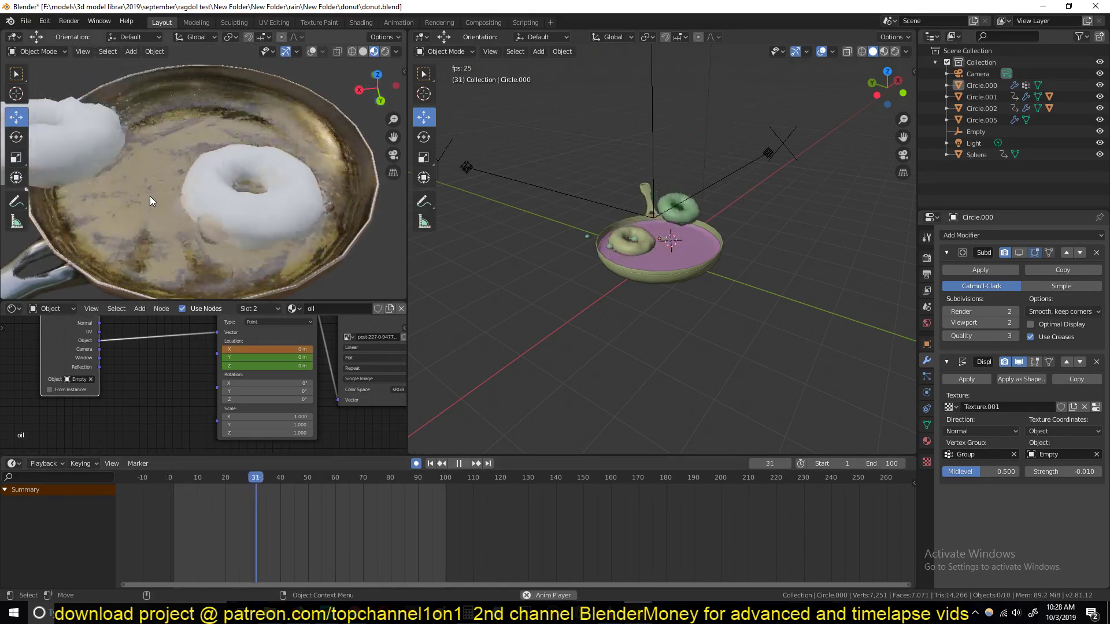
middle_click_drag(151, 193, 216, 134)
key("space")
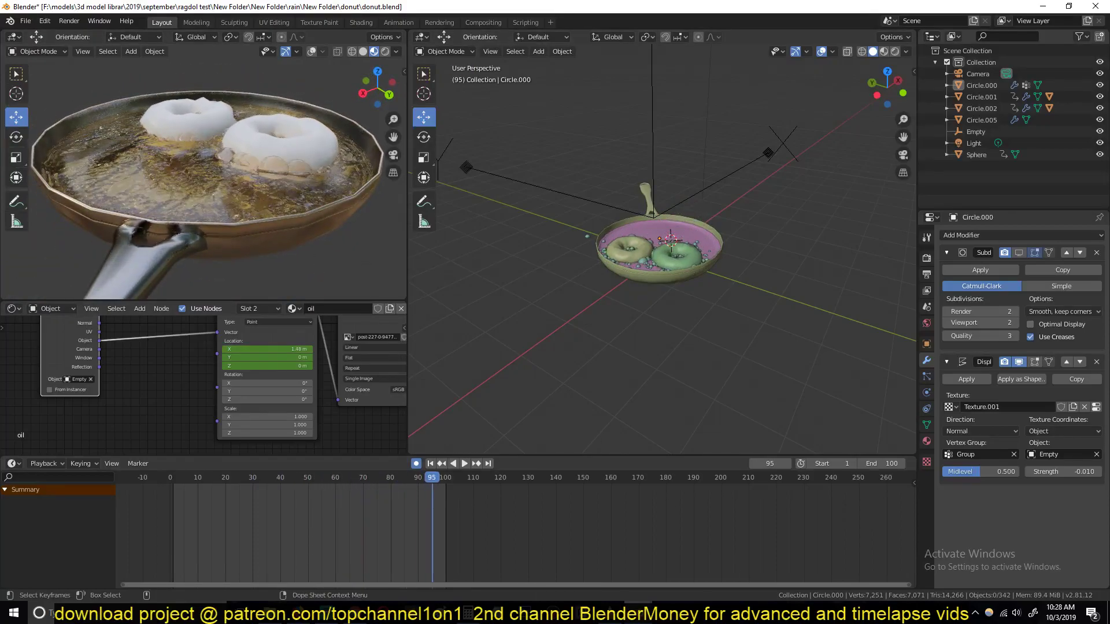
Switch to the donat 2.blend window and play its animation to compare the oil and bubbles around the donuts
left_click(685, 563)
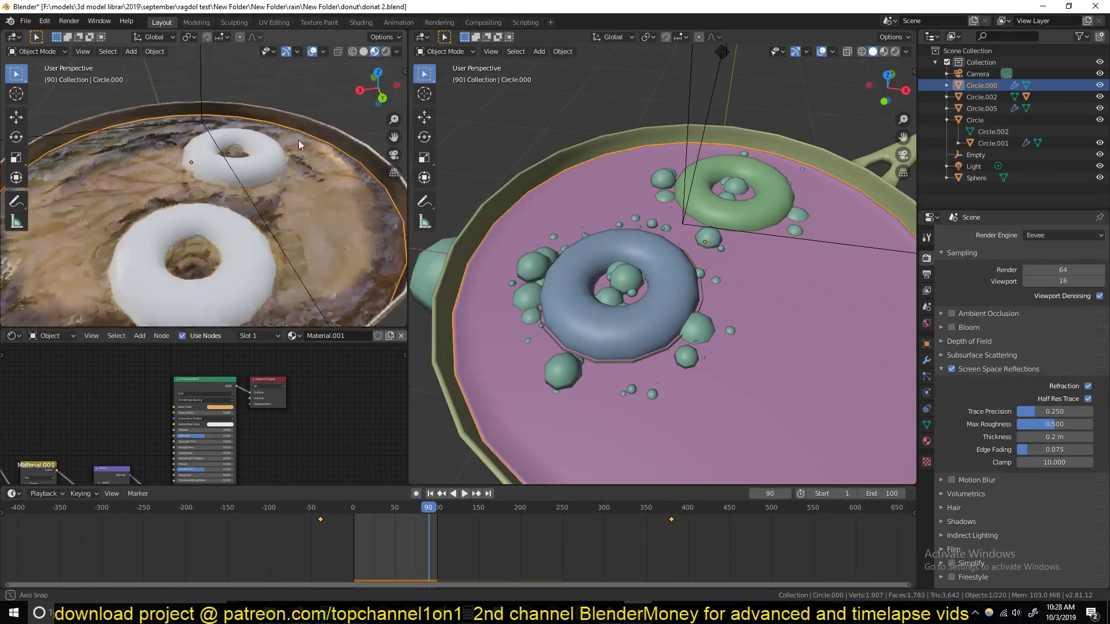
key("space")
left_click(256, 167)
middle_click_drag(255, 166, 272, 231)
key("KP_7")
left_click(543, 540)
scroll(266, 203, "down", 2)
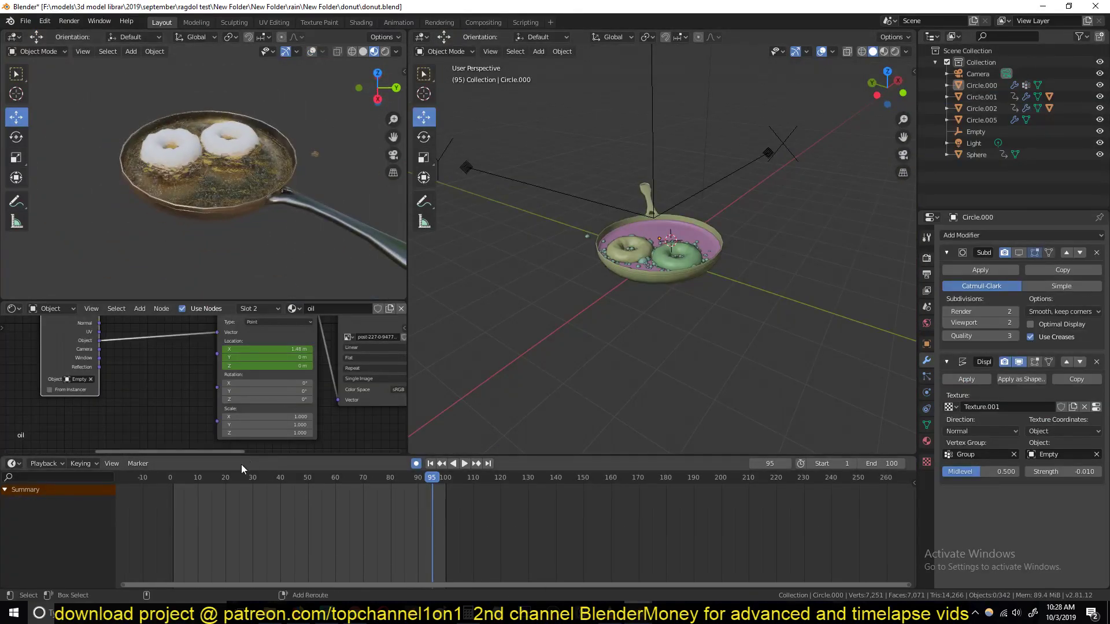
In the donut.blend window, extend the animation's end frame to 173 and play it to check the donuts' fall and the bubbles
key("space")
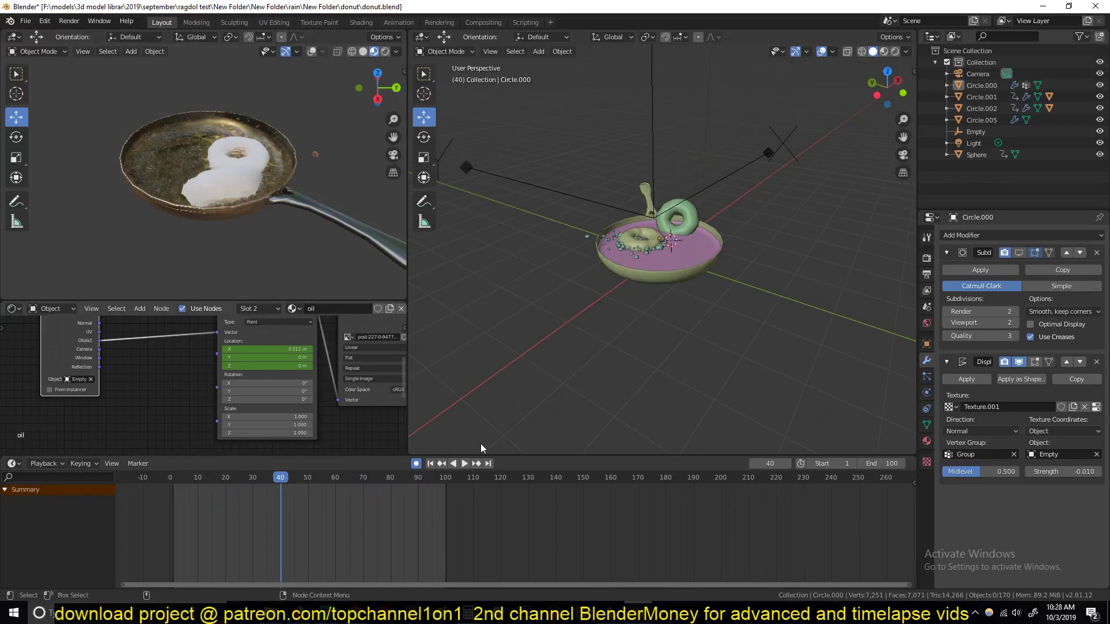
left_click_drag(880, 464, 906, 464)
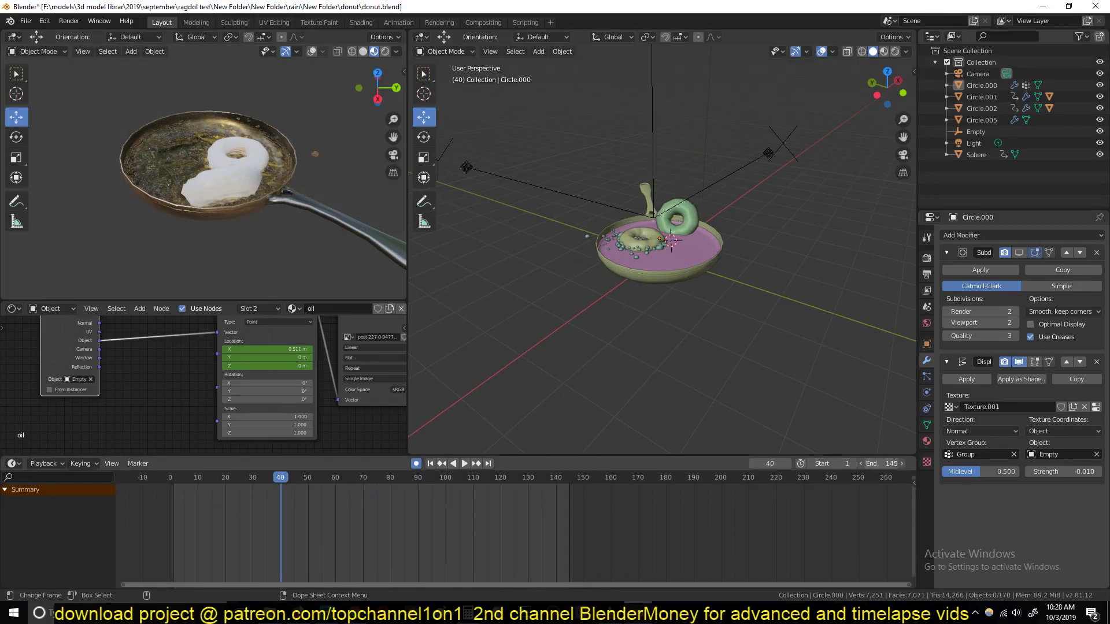
key("space")
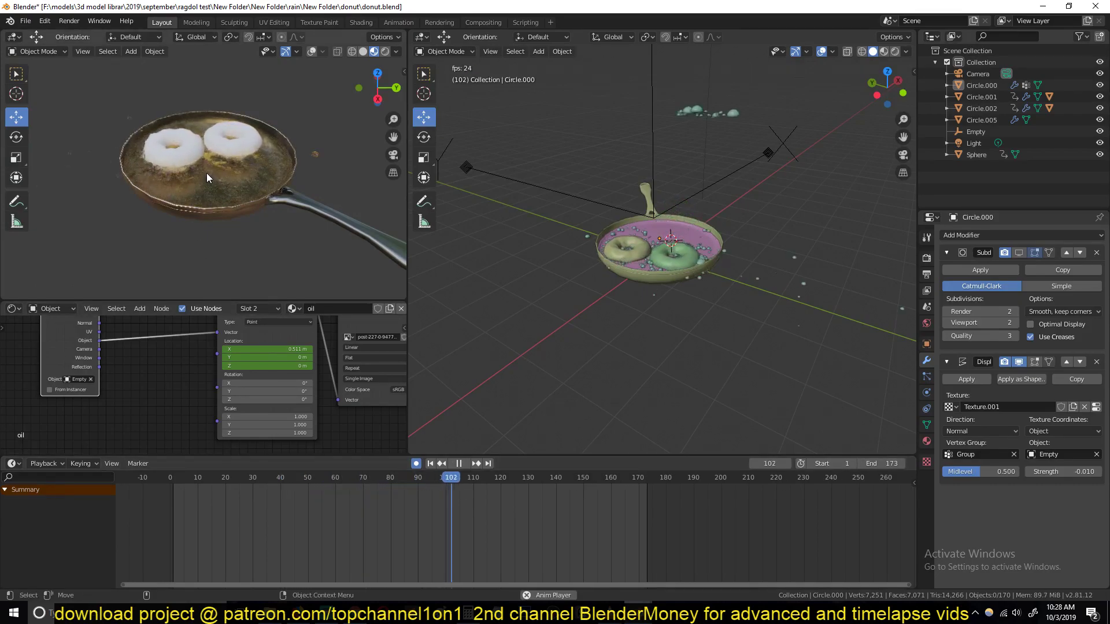
key("space")
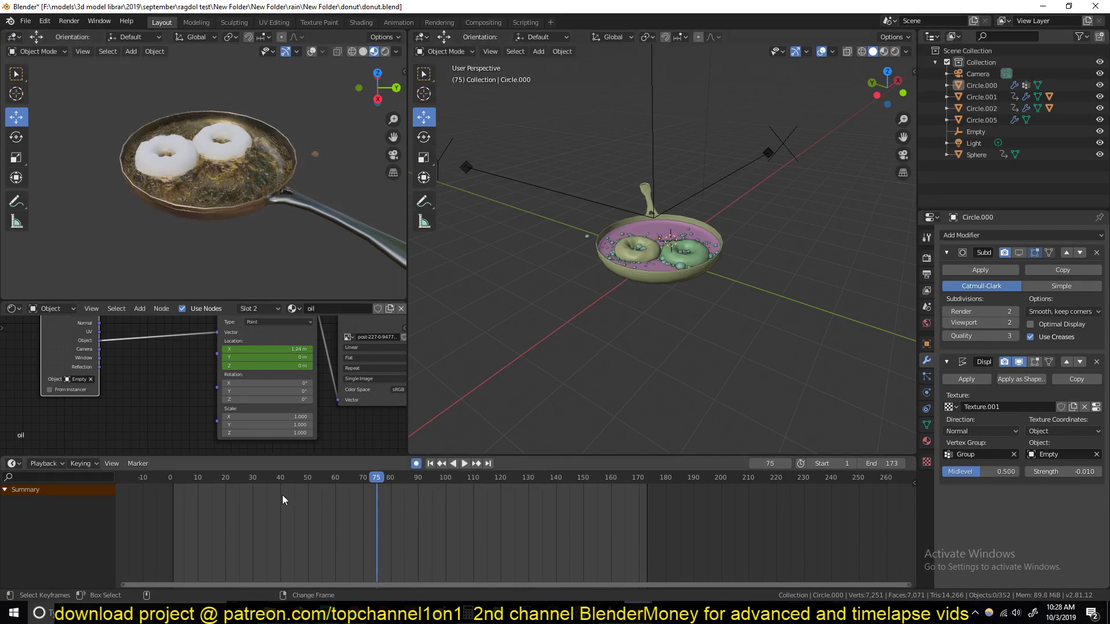
left_click(212, 500)
key("space")
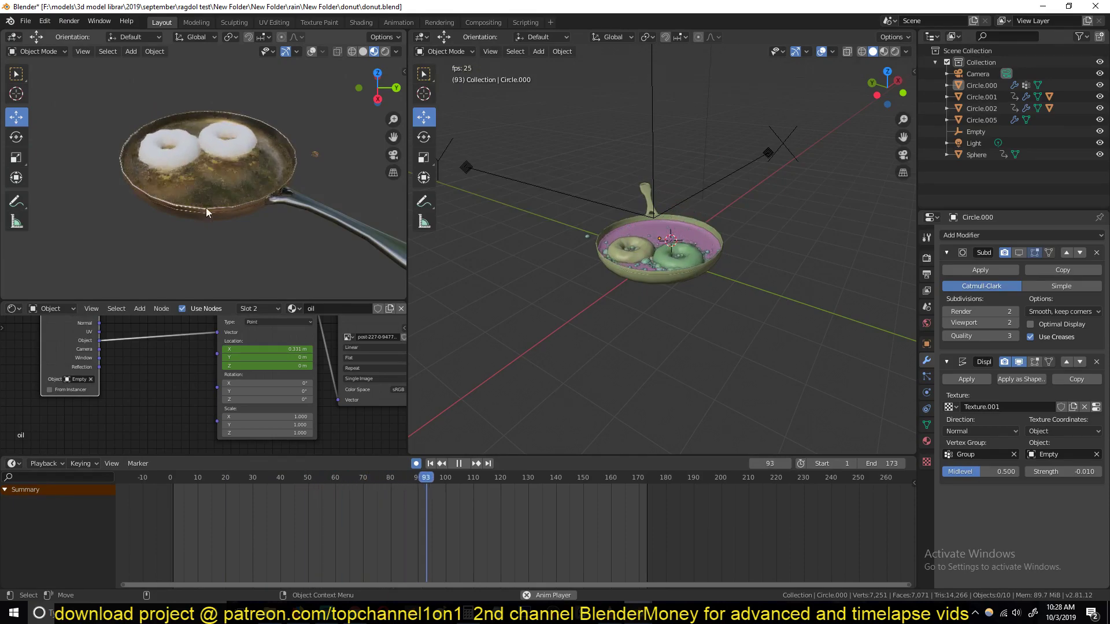
key("space")
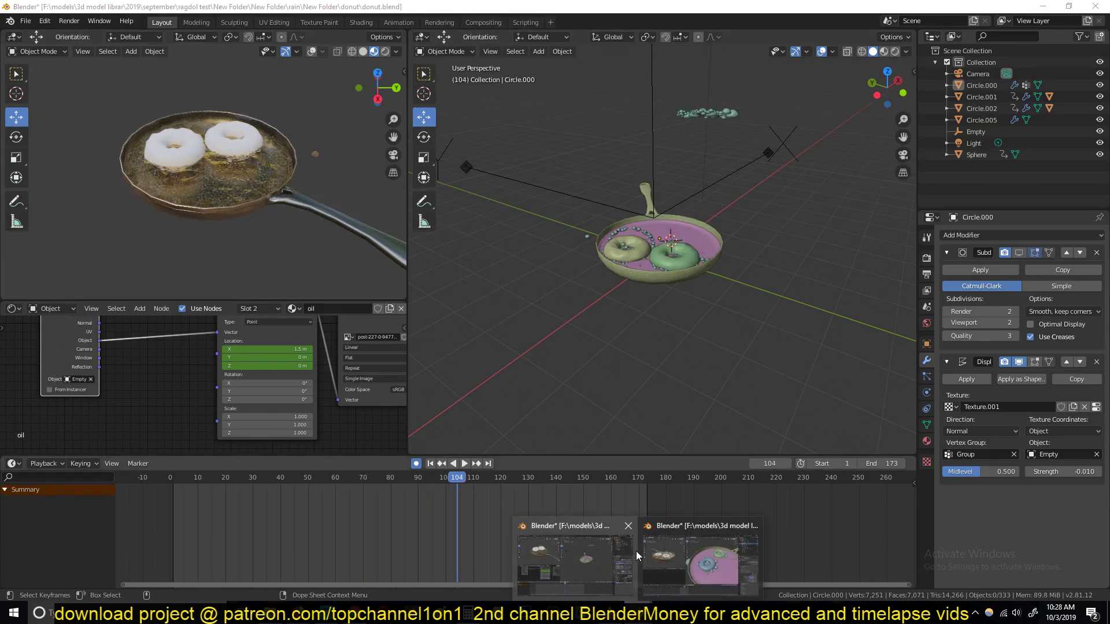
In the donat 2.blend window, enable Auto Keying and keyframe both donuts at frame 0, raised above the pan on the negative X side and freely rotated
left_click(674, 558)
scroll(293, 282, "up", 5)
middle_click_drag(293, 282, 256, 246)
left_click(244, 214)
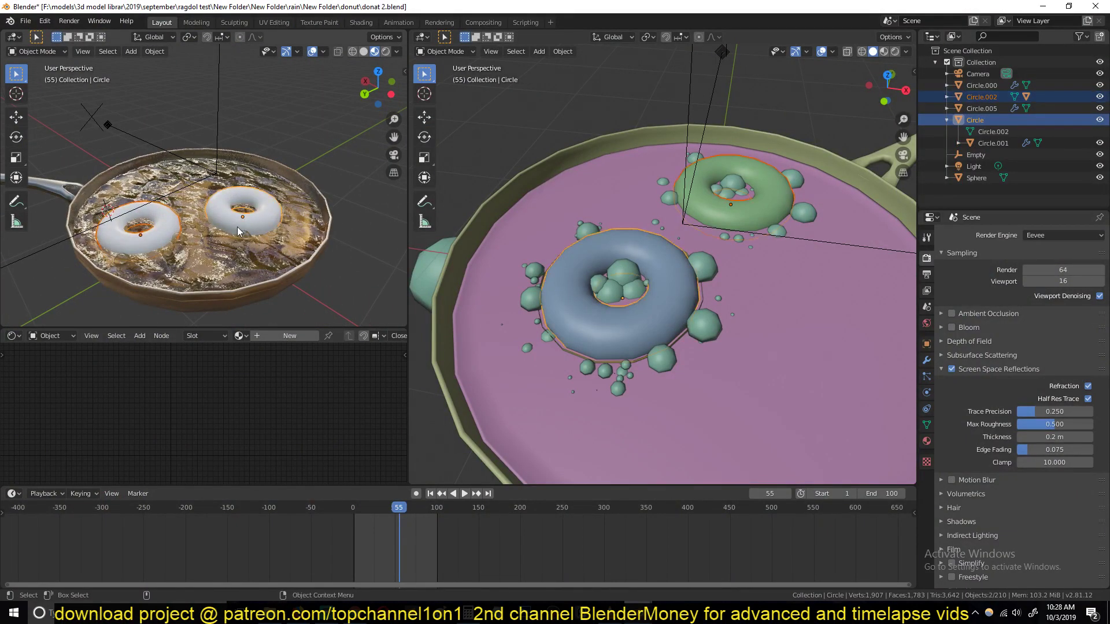
key("KP_1")
scroll(221, 223, "down", 2)
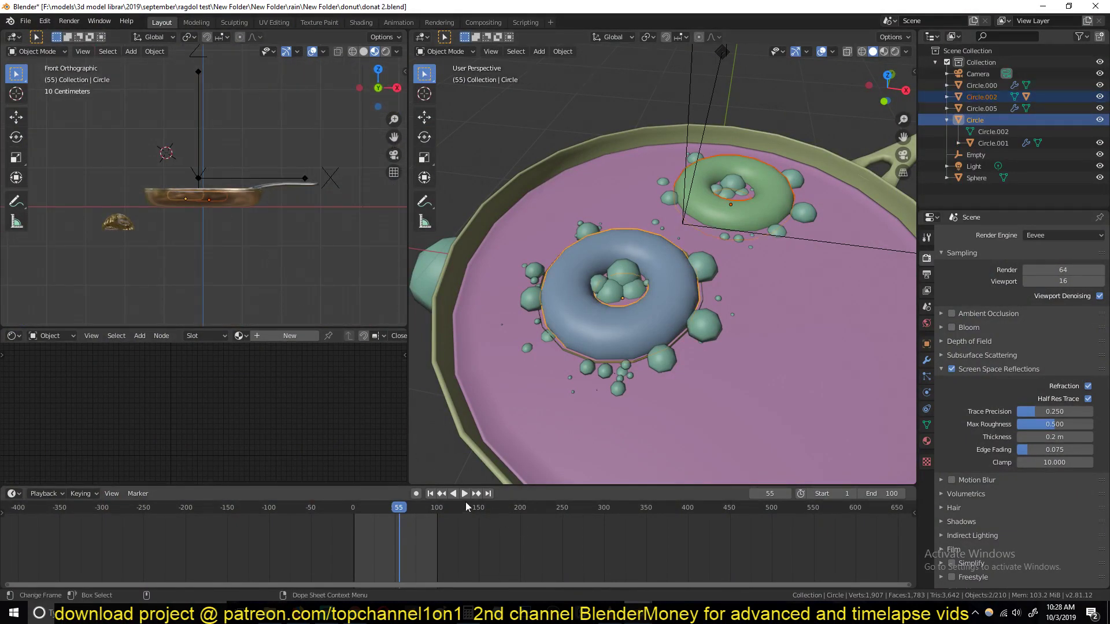
scroll(185, 221, "down", 2)
left_click(351, 552)
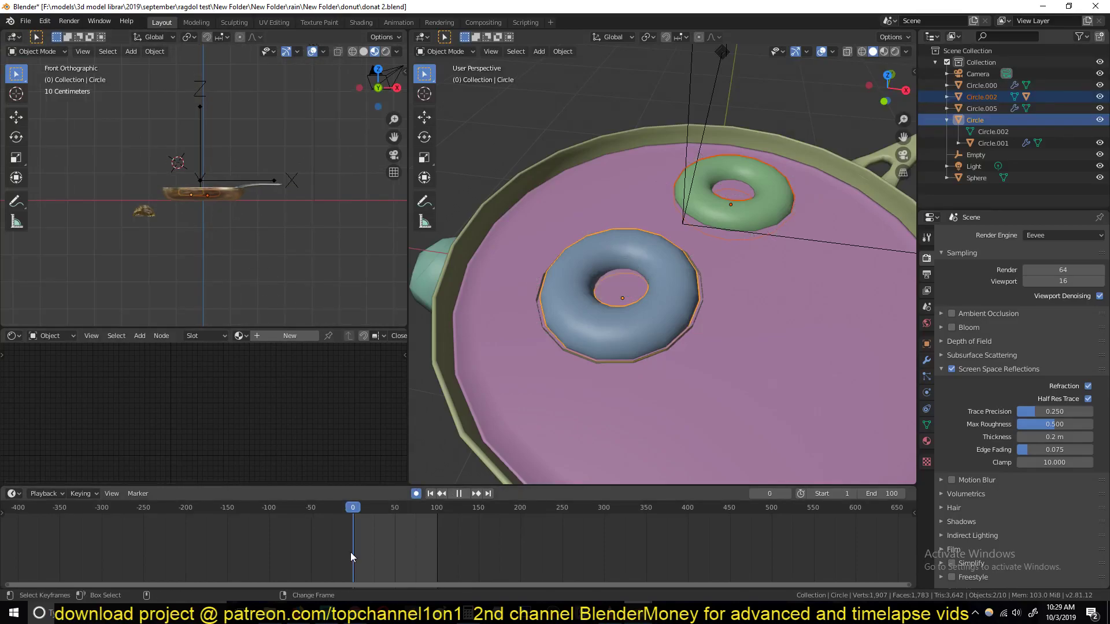
key("g")
left_click(128, 122)
key("r")
key("r")
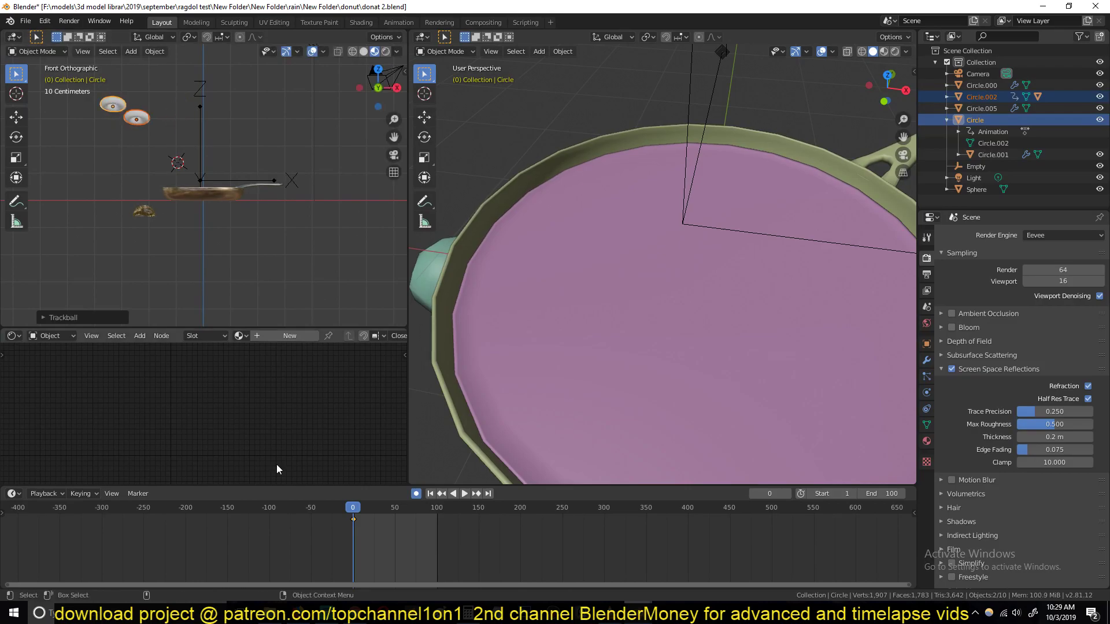
At frame 13, keyframe both donuts moved down towards the pan and trackball-rotate the Circle.002 donut
key("space")
key("g")
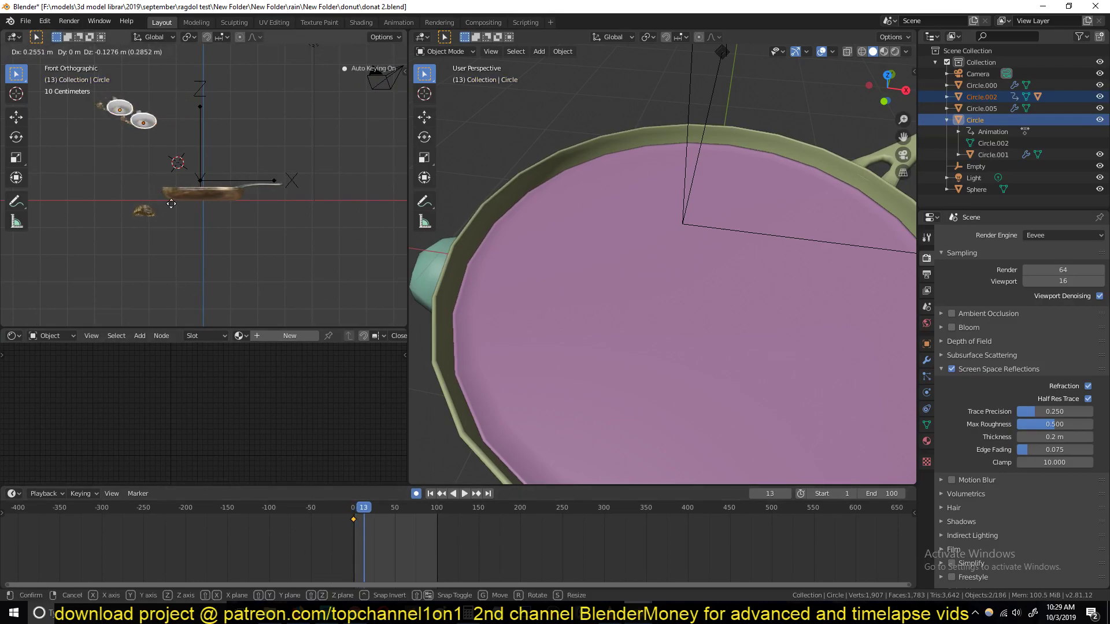
left_click(189, 212)
key("r")
key("r")
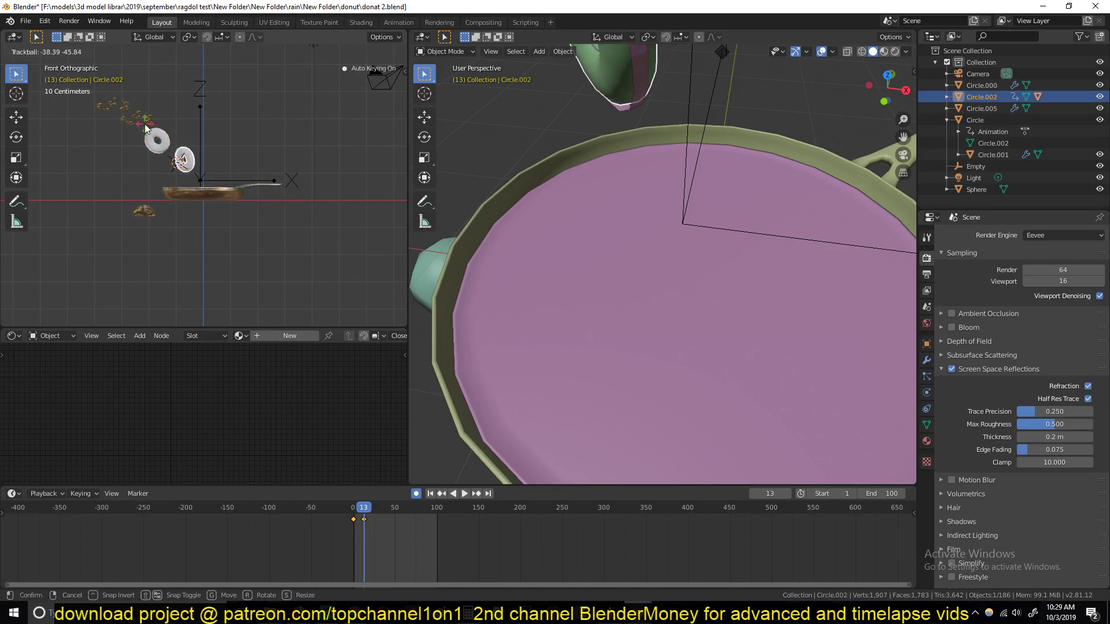
scroll(259, 183, "up", 5)
middle_click_drag(377, 217, 236, 286)
left_click(275, 99)
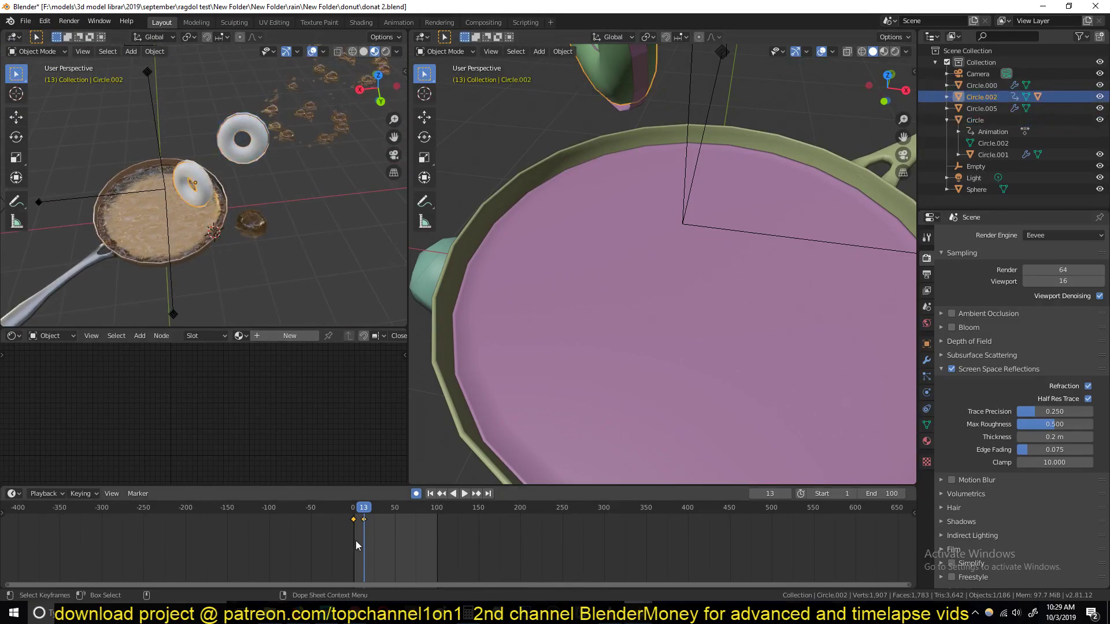
Check the keyframed motion and add an active Rigid Body to the Circle.002 donut at frame 11
key("space")
key("Escape")
scroll(248, 224, "up", 5)
scroll(403, 553, "up", 3)
scroll(403, 552, "up", 2)
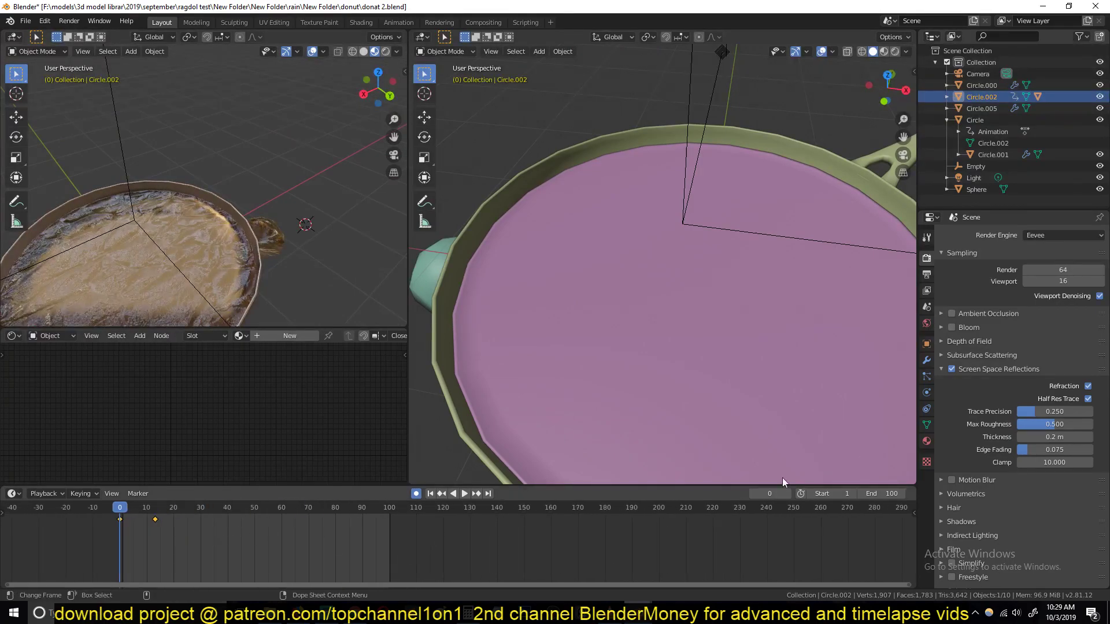
left_click(927, 393)
left_click_drag(123, 522, 149, 522)
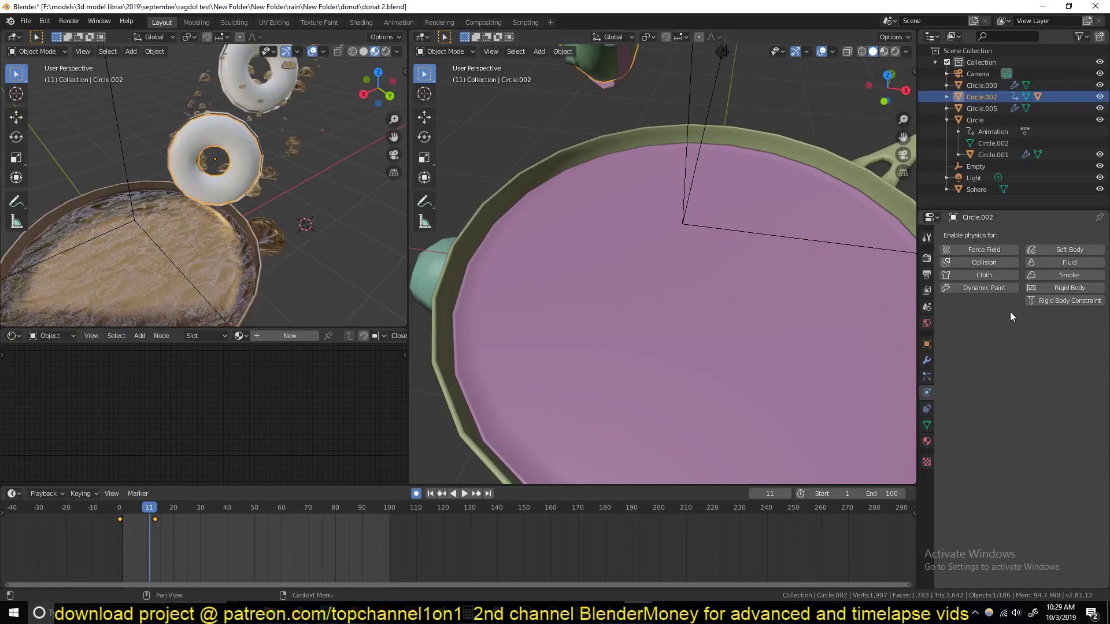
left_click(1049, 287)
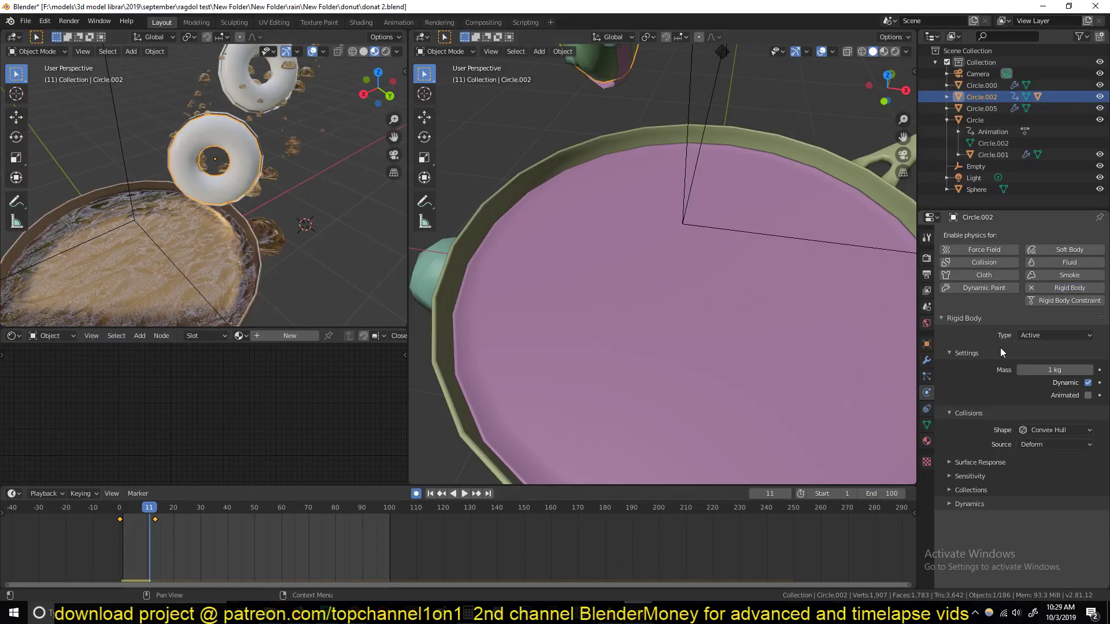
Play the rigid body simulation from the first frame to check how the Circle.002 donut falls
key("shift+Left")
key("space")
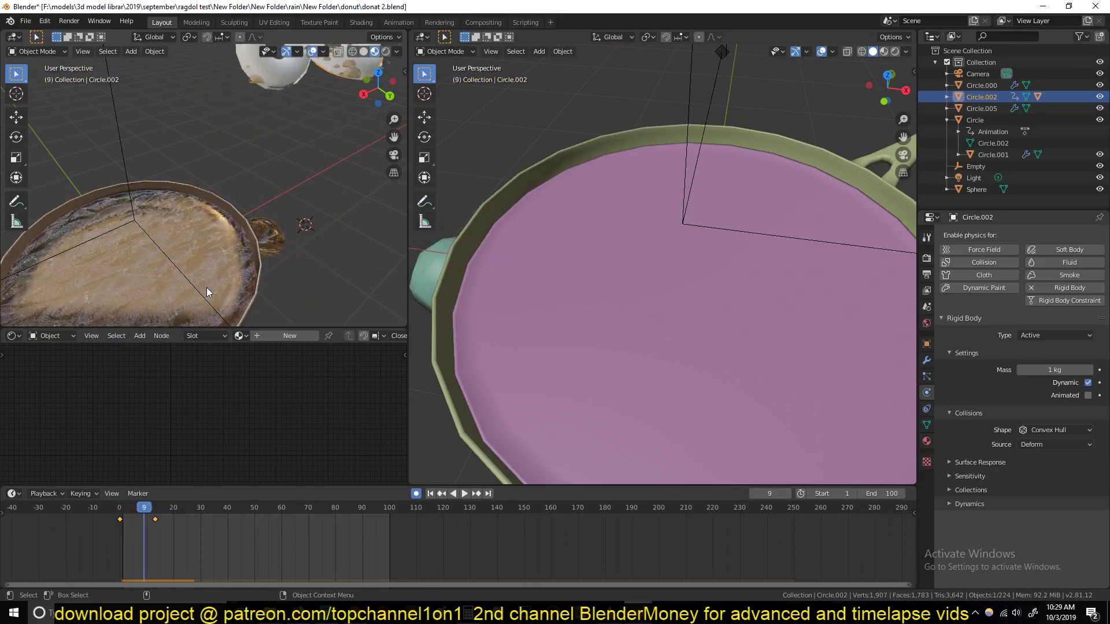
scroll(214, 272, "down", 3)
key("shift+Left")
key("space")
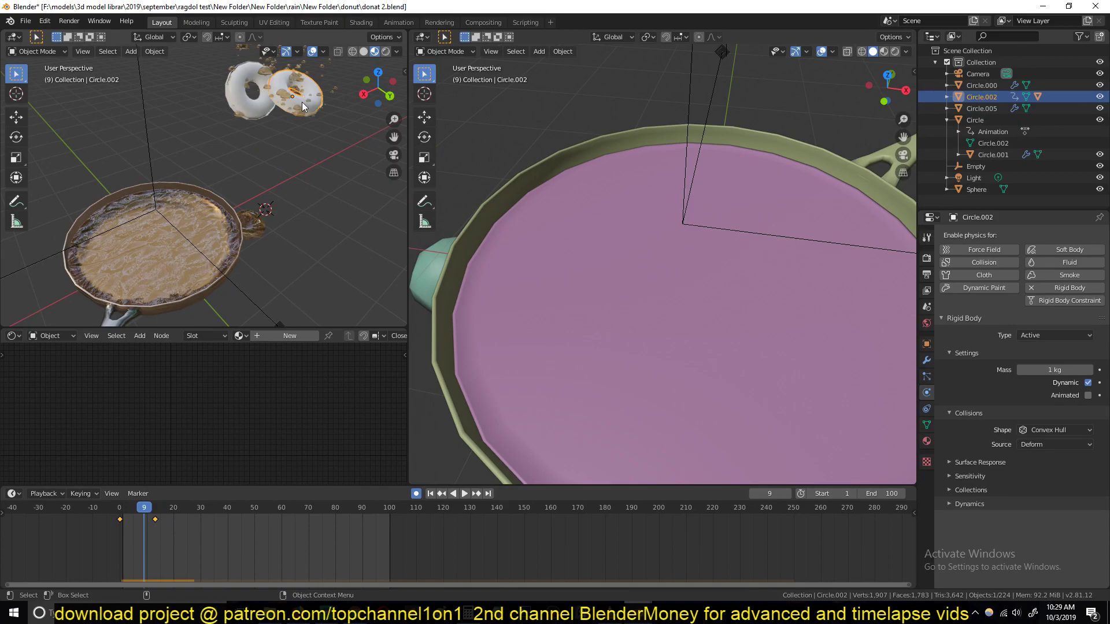
key("space")
key("Escape")
Keyframe the Circle.002 donut's rigid body Animated option at frames 8 and 10, enabled at frame 8, and return to frame 0
key("Left")
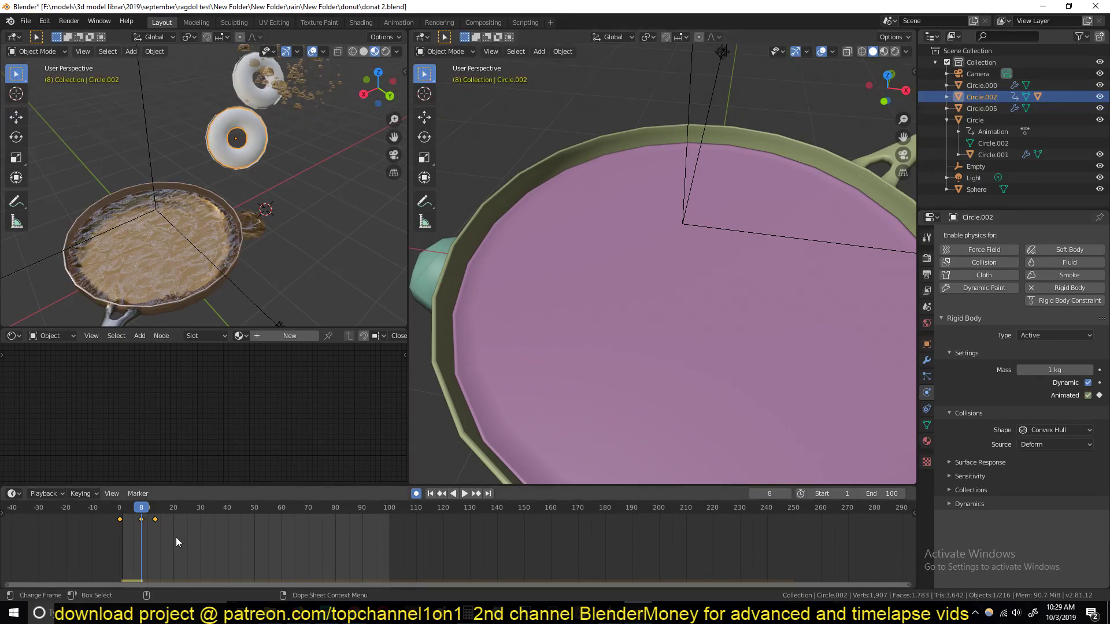
key("Right")
key("Right")
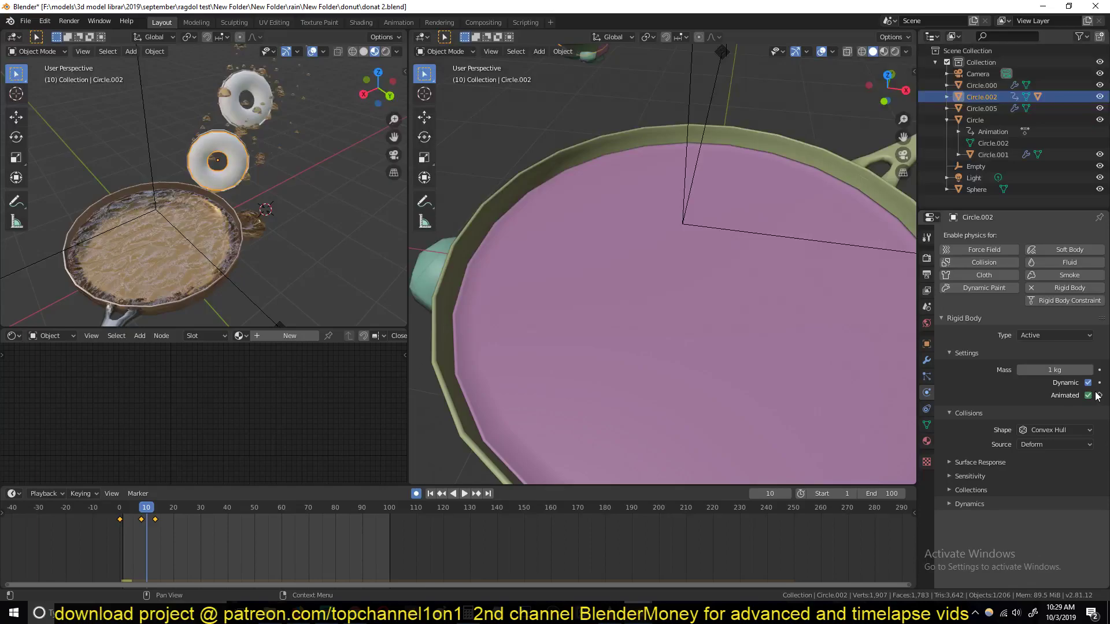
left_click_drag(141, 516, 105, 532)
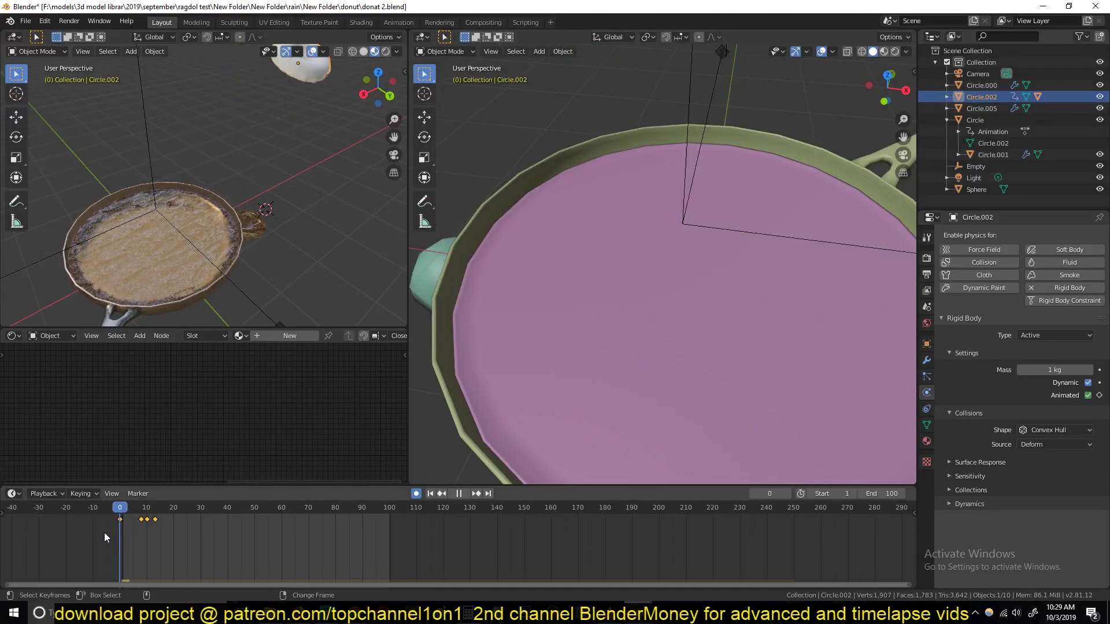
Replay the simulation from frame 0 to check the Circle.002 donut's handover from keyframed motion to rigid body physics
key("space")
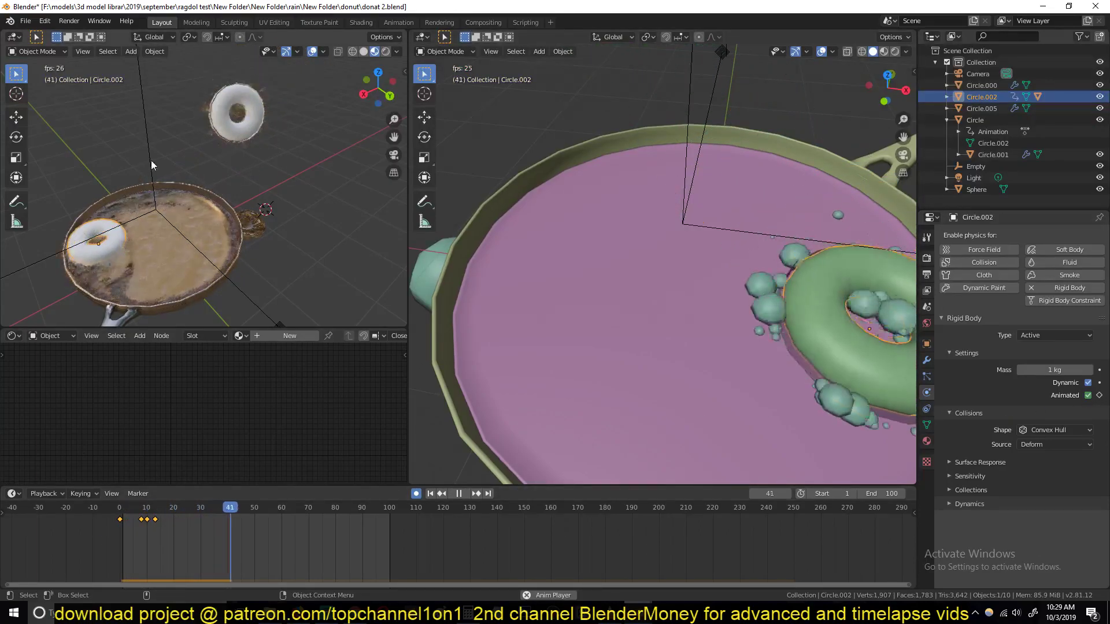
key("Escape")
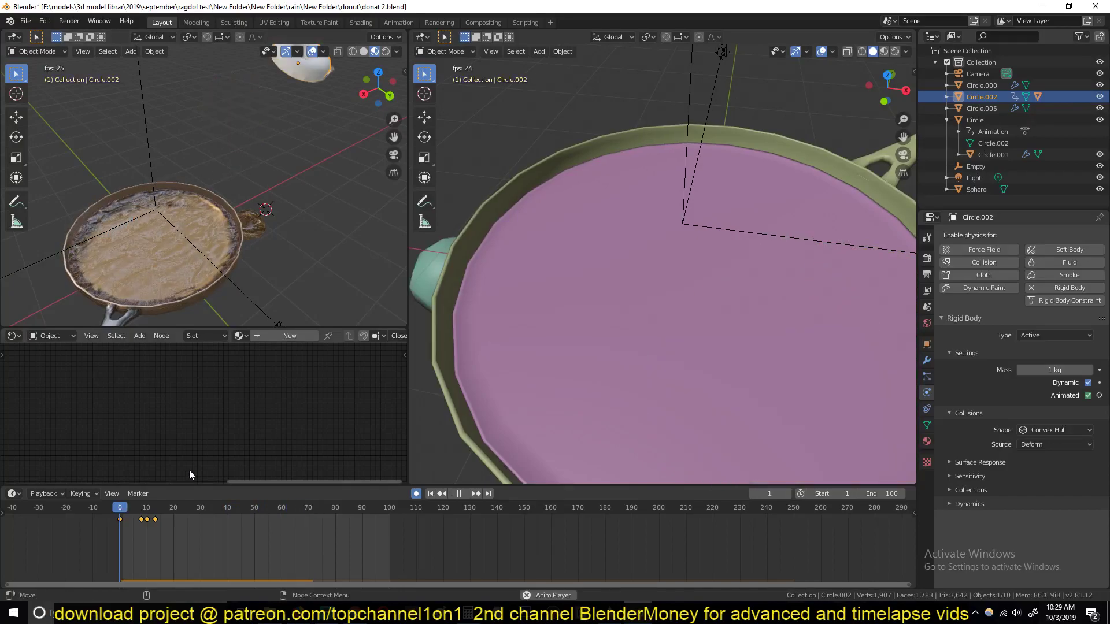
key("space")
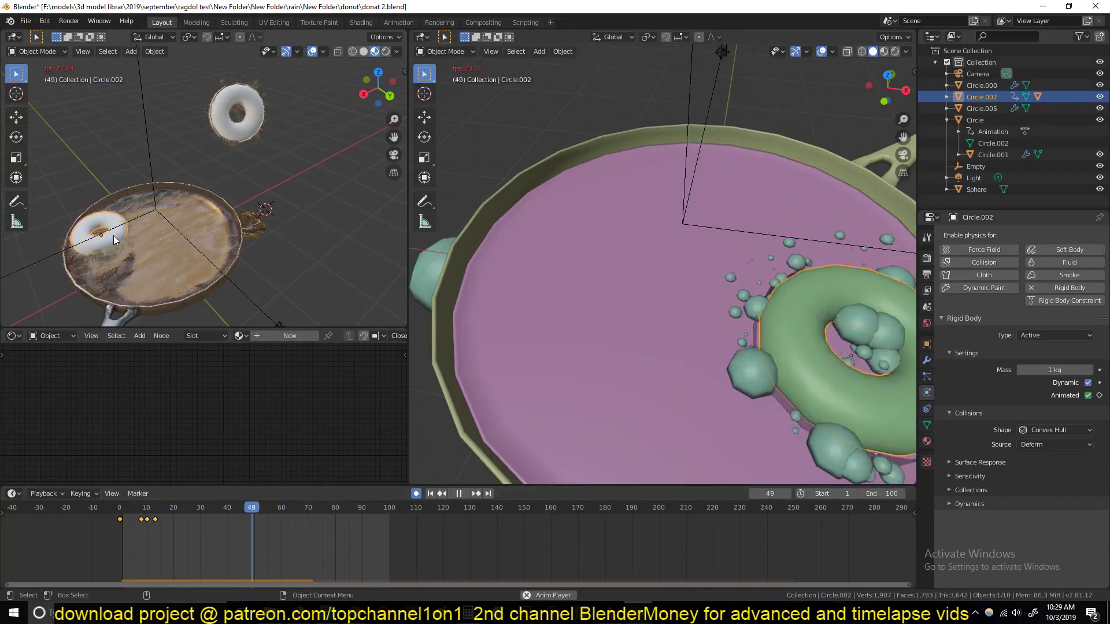
Add an active Rigid Body to the Circle donut and keyframe its Animated option at frames 8 and 10, enabled at frame 8
left_click(231, 132)
key("space")
right_click(141, 535)
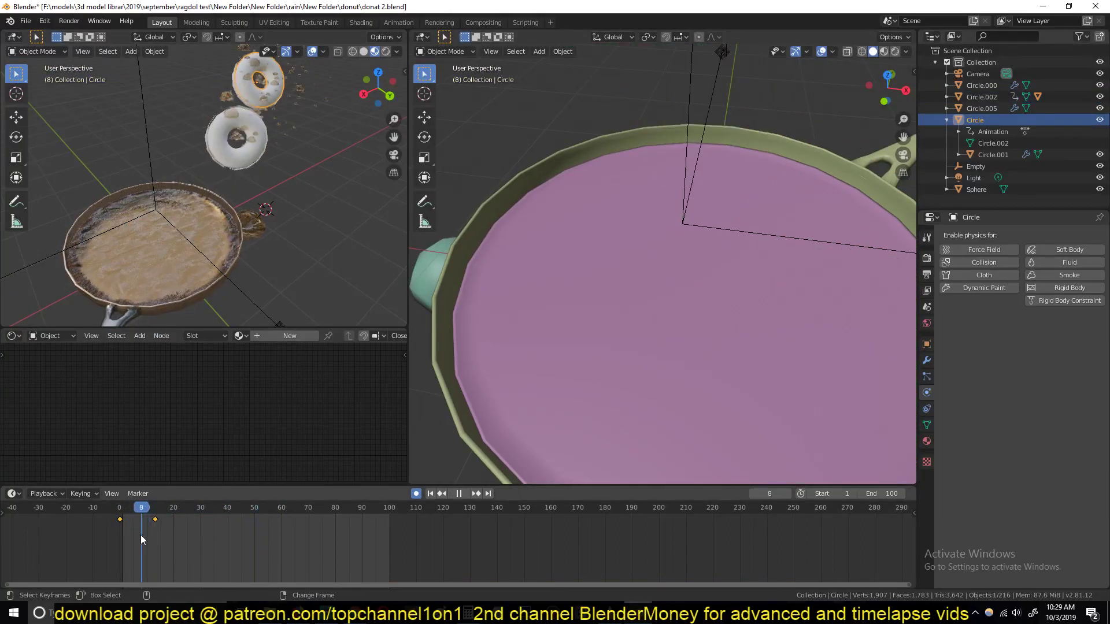
left_click(1073, 289)
left_click(1087, 396)
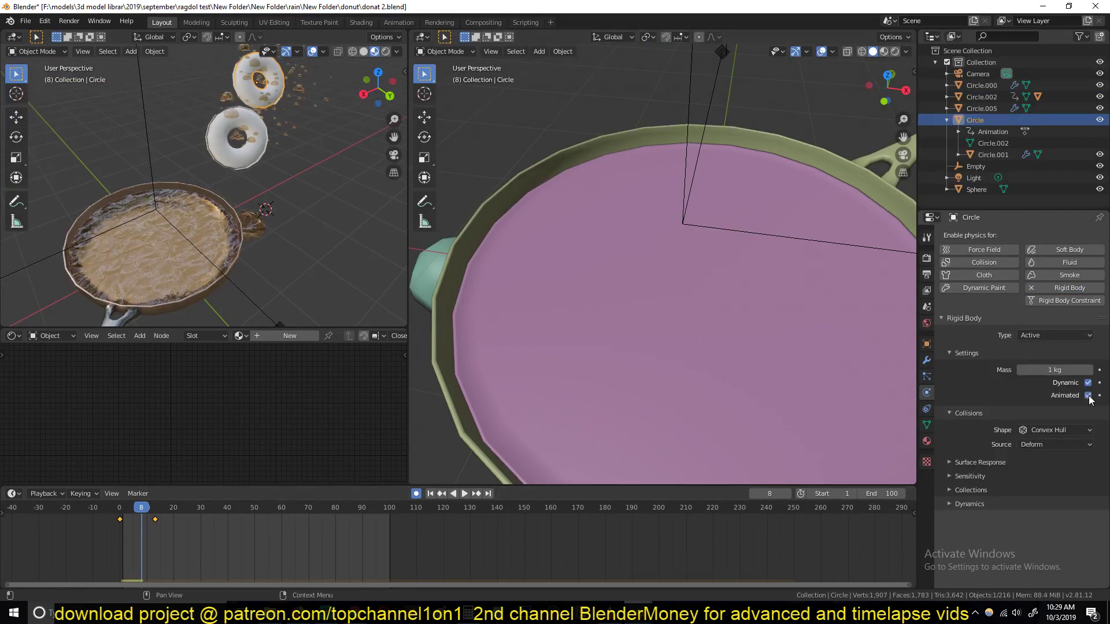
right_click(146, 532)
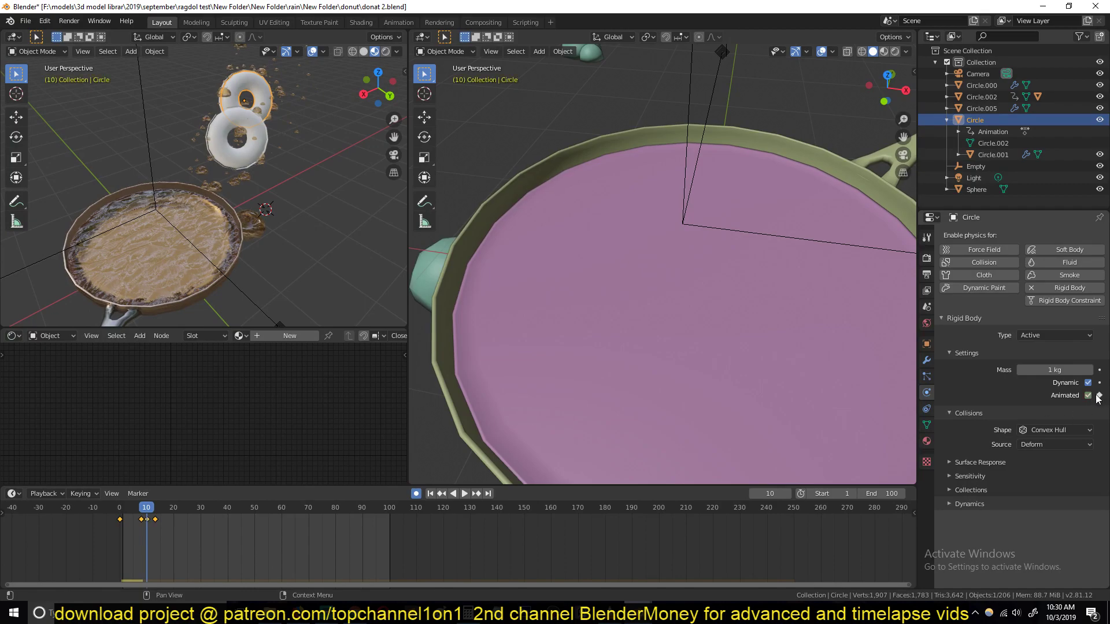
Play the simulation and examine from the side how both donuts drop into the pan, stopping at frame 29
key("space")
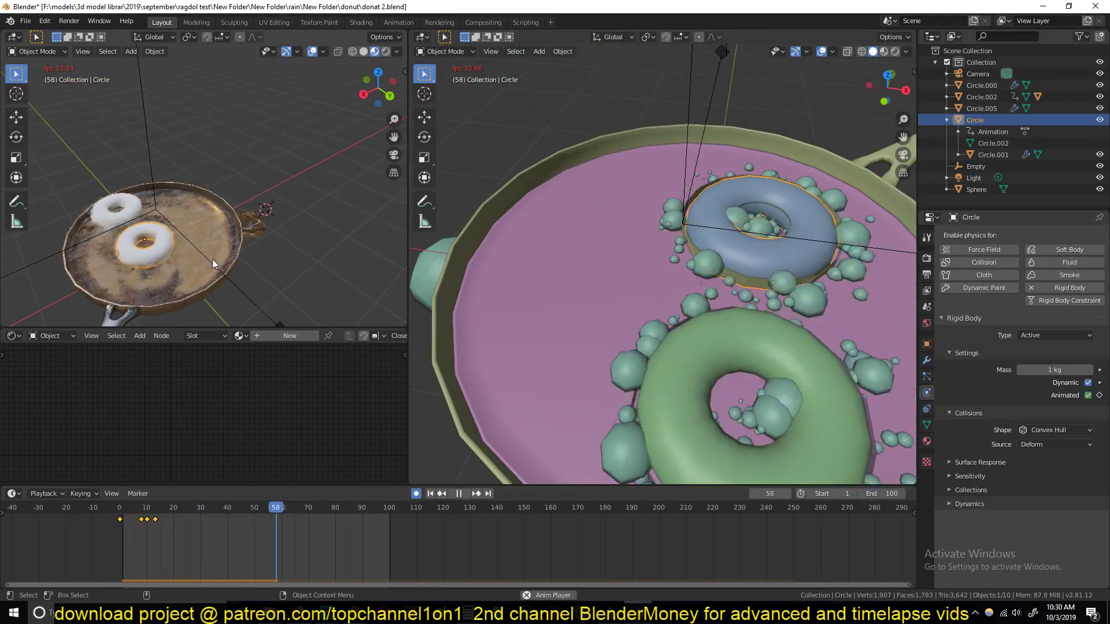
key("Escape")
middle_click_drag(223, 259, 207, 364)
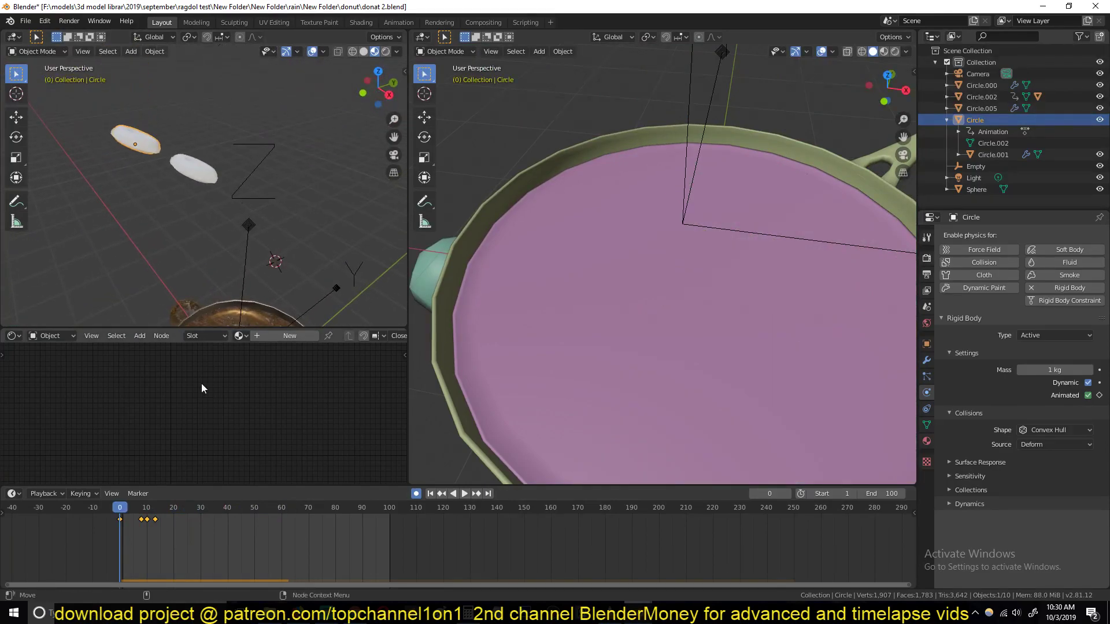
mouse_move(123, 523)
left_mouse_down()
mouse_move(149, 523)
mouse_move(136, 524)
left_mouse_up()
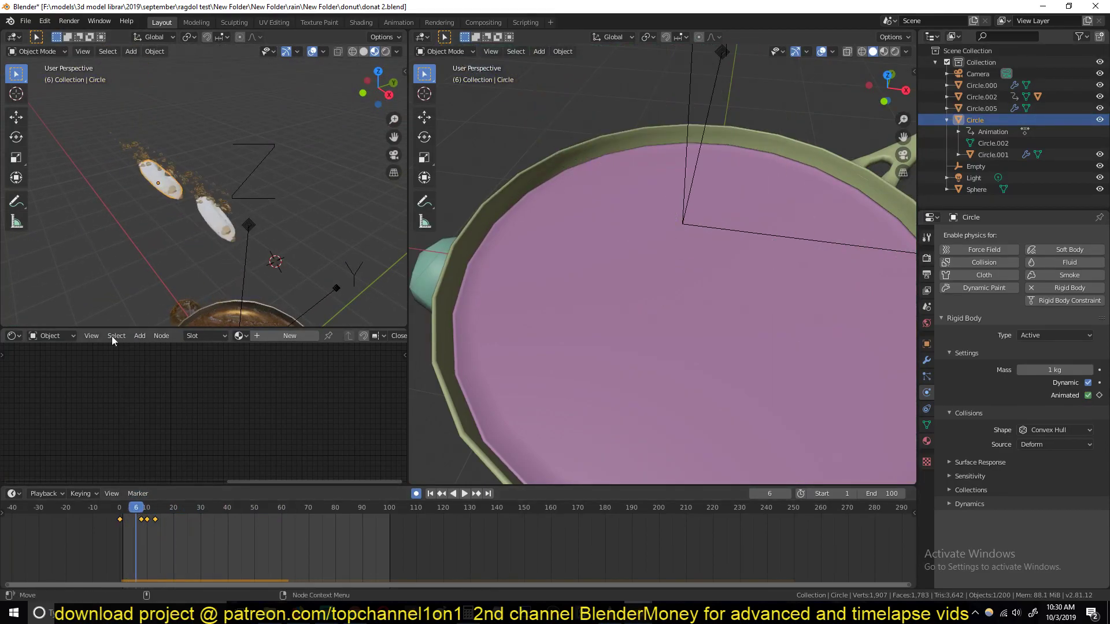
middle_click_drag(213, 210, 200, 96)
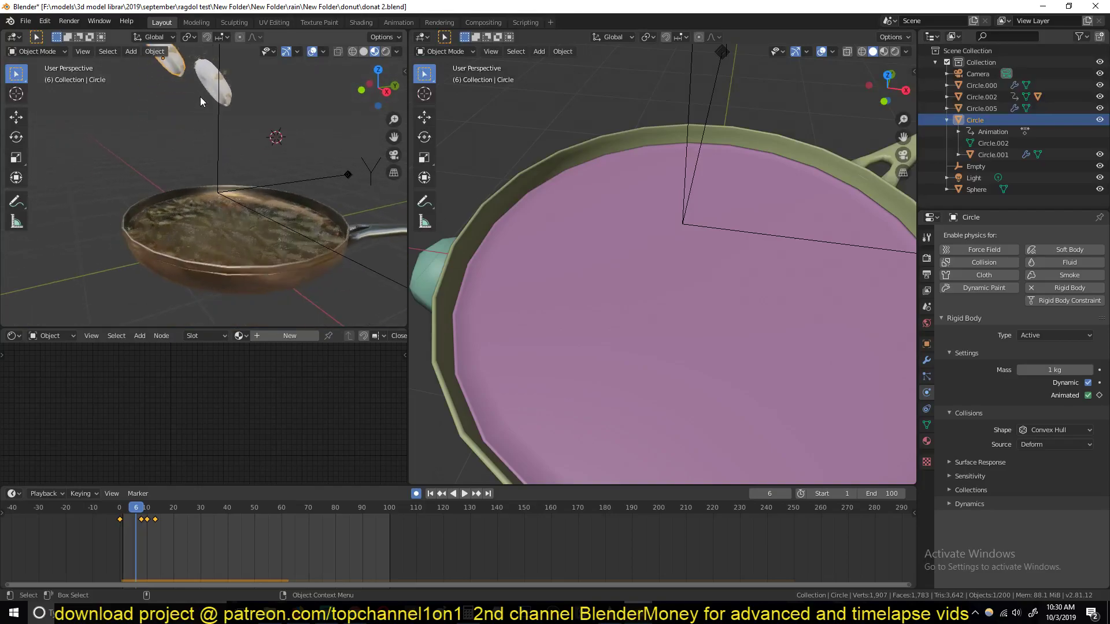
key("space")
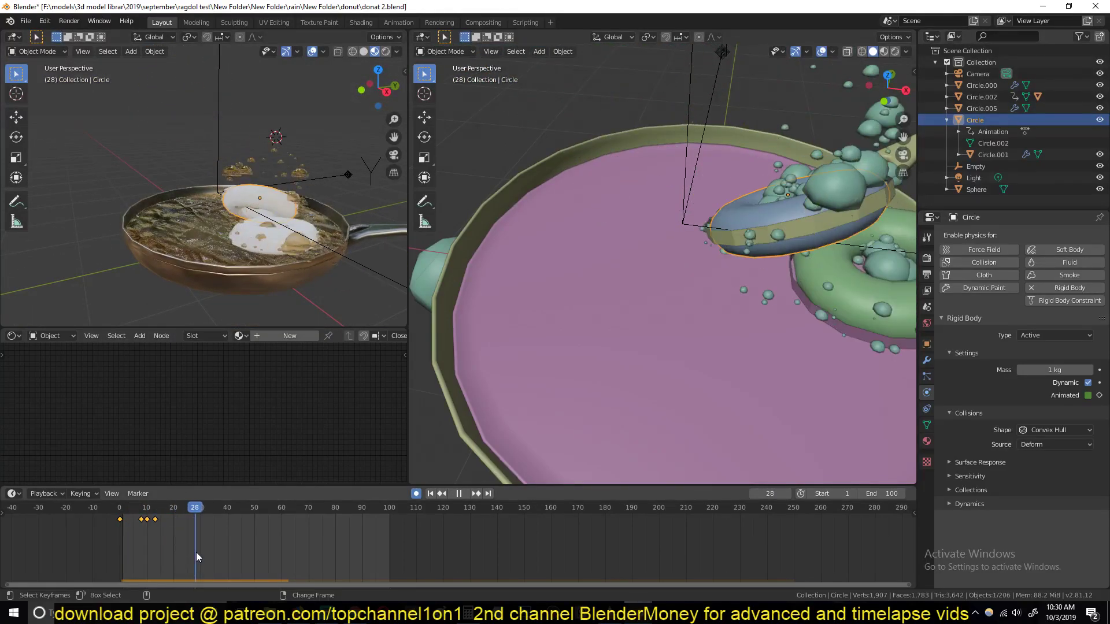
key("space")
Select the Circle.003 bubble emitter inside the lower donut and scale it uniformly to about 0.877
scroll(287, 216, "up", 5)
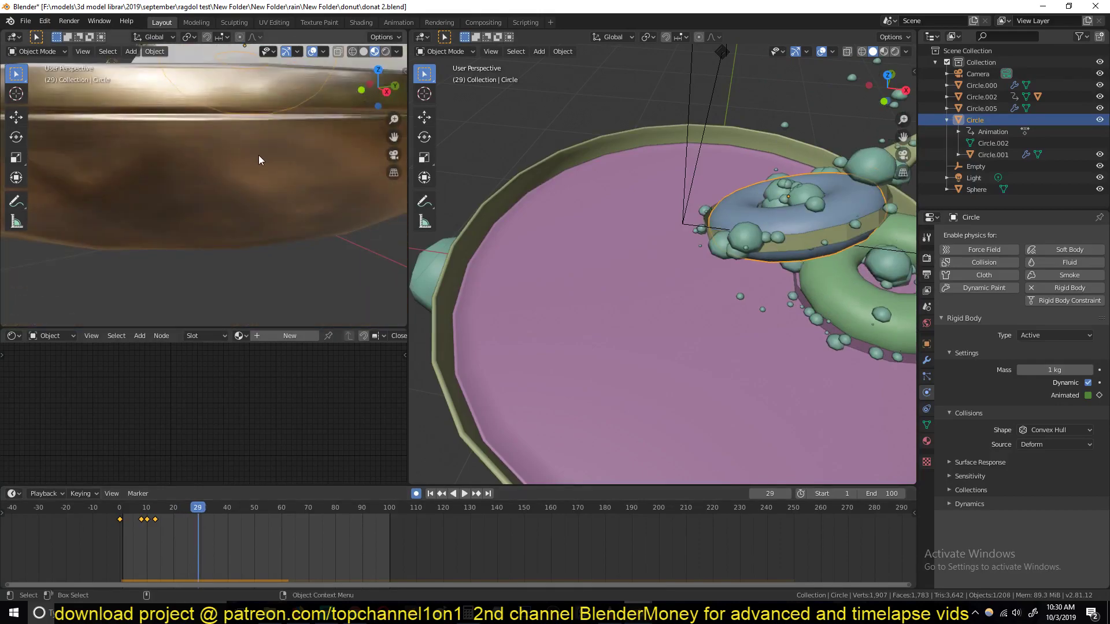
scroll(258, 155, "up", 3)
key("shift+z")
left_click(214, 269)
left_click(244, 262)
left_click(248, 254)
left_click(250, 251)
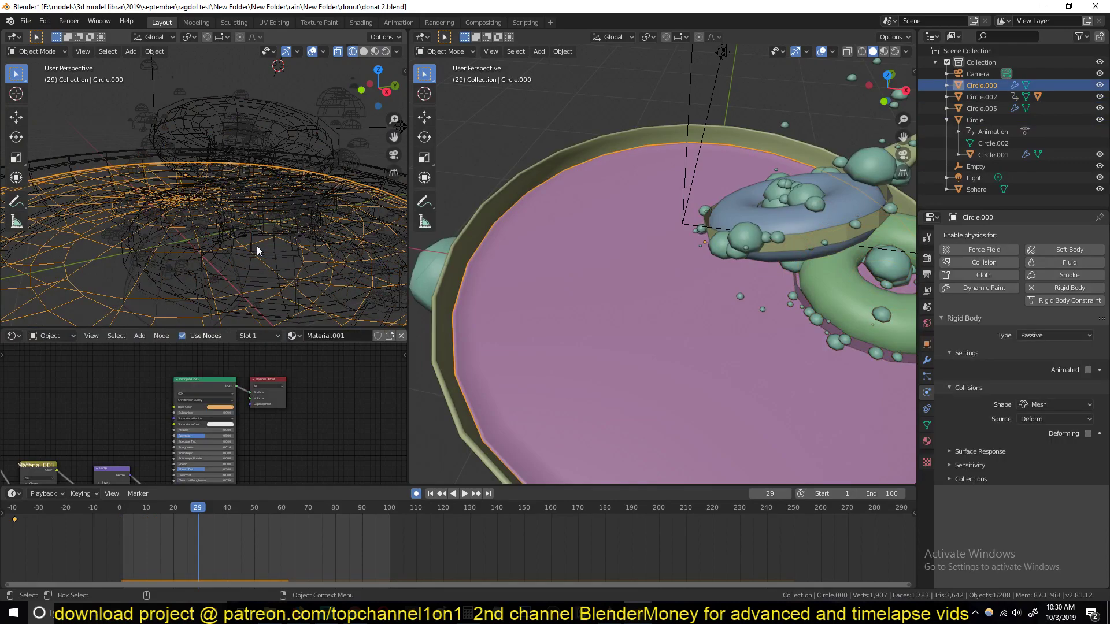
left_click(260, 226)
left_click(258, 240)
left_click(258, 249)
left_click(258, 249)
left_click(258, 248)
key("shift+z")
middle_click_drag(342, 225, 287, 228)
left_click(254, 199)
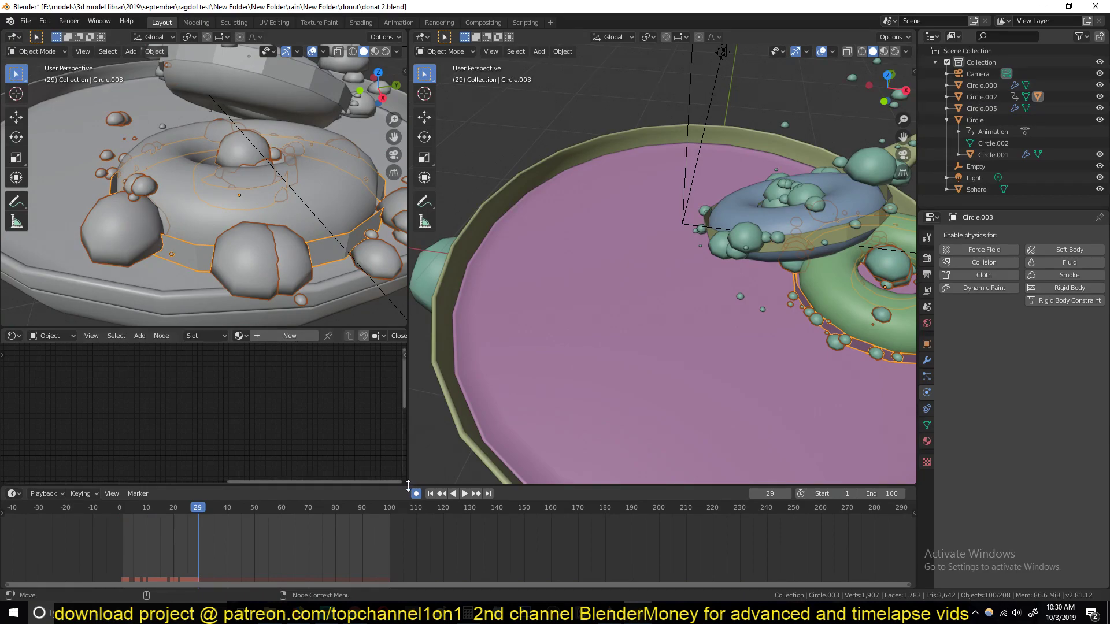
key("s")
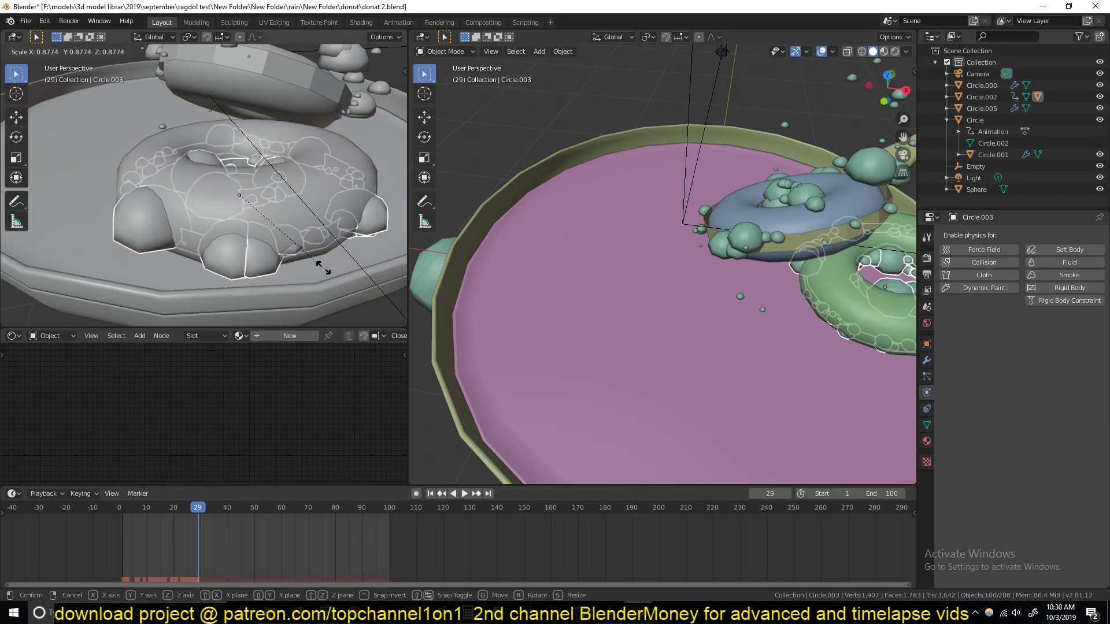
left_click(322, 267)
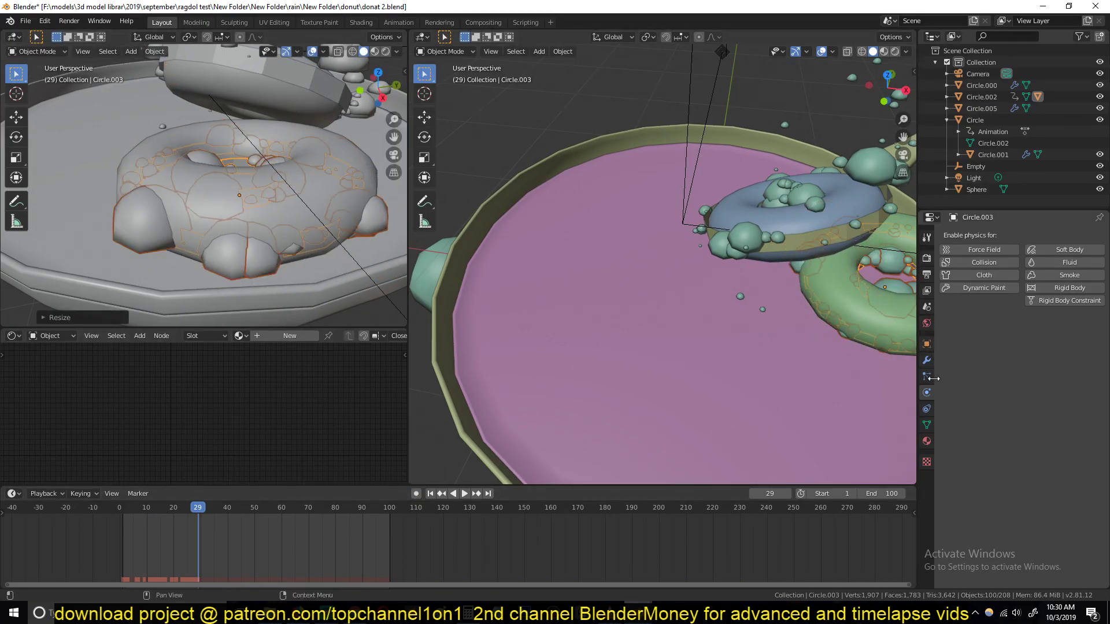
Set Frame Start to 32 for both particle systems of the Circle.003 emitter, ParticleSettings.001 and ParticleSettings
left_click(926, 377)
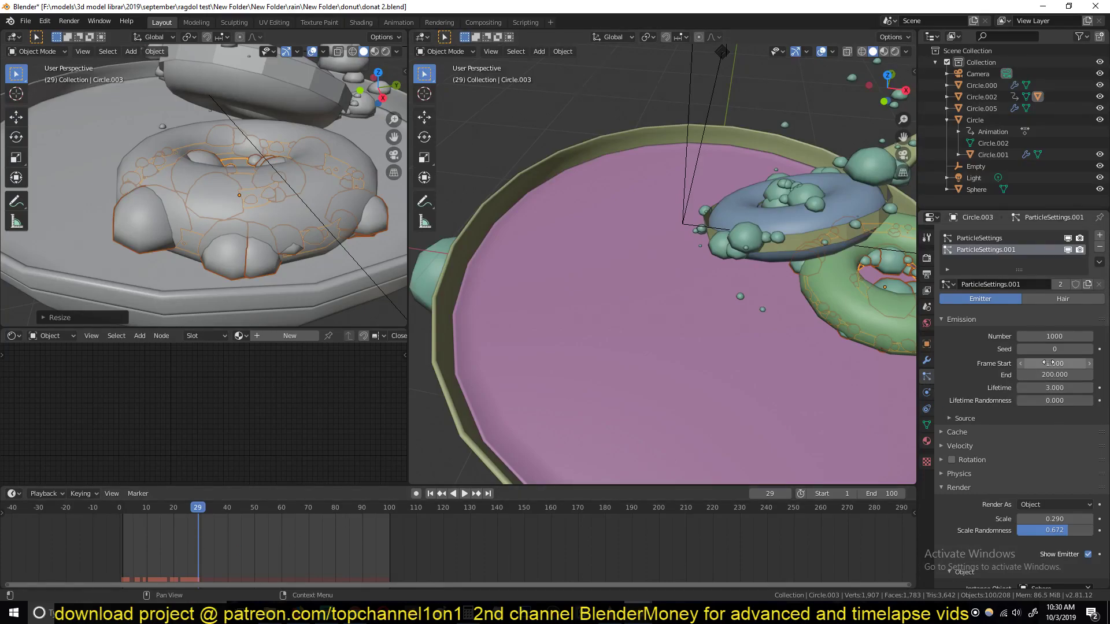
left_click_drag(196, 532, 207, 529)
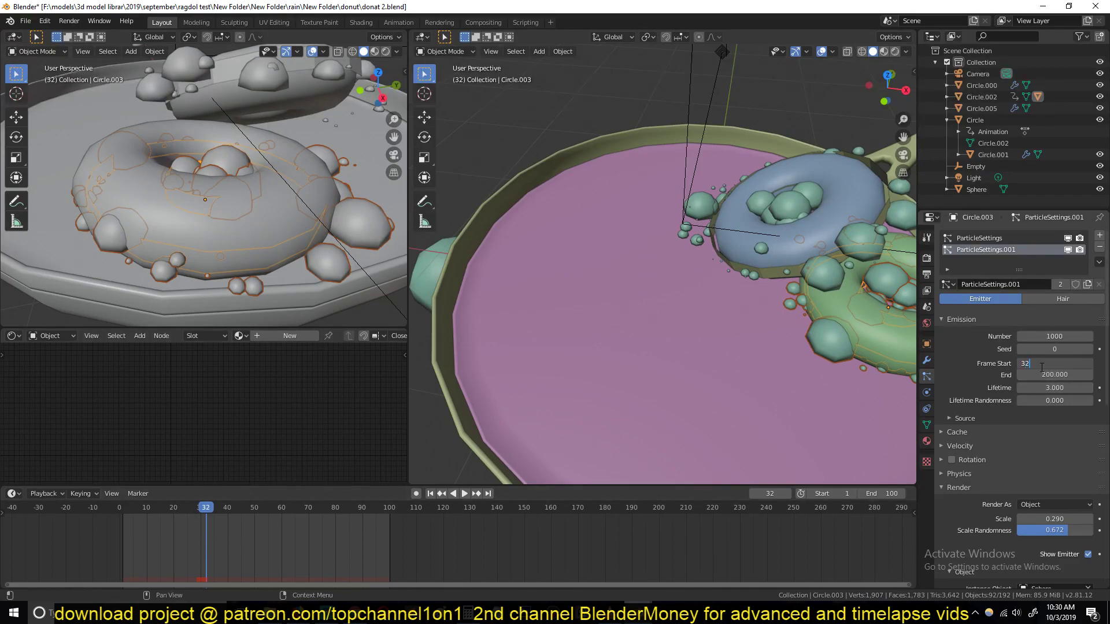
key("Return")
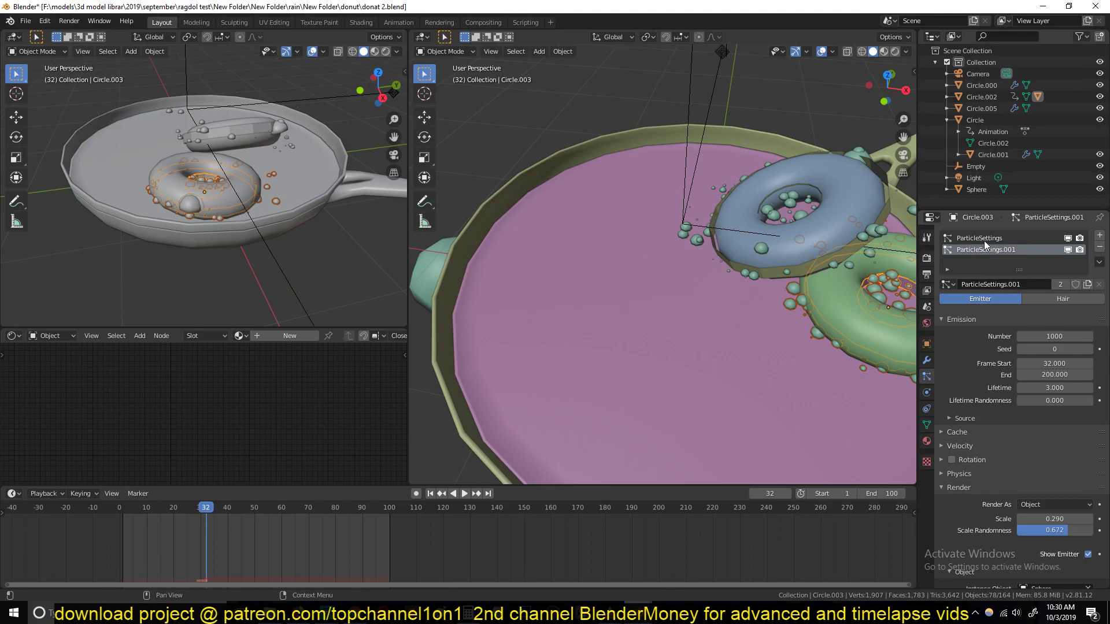
left_click(984, 241)
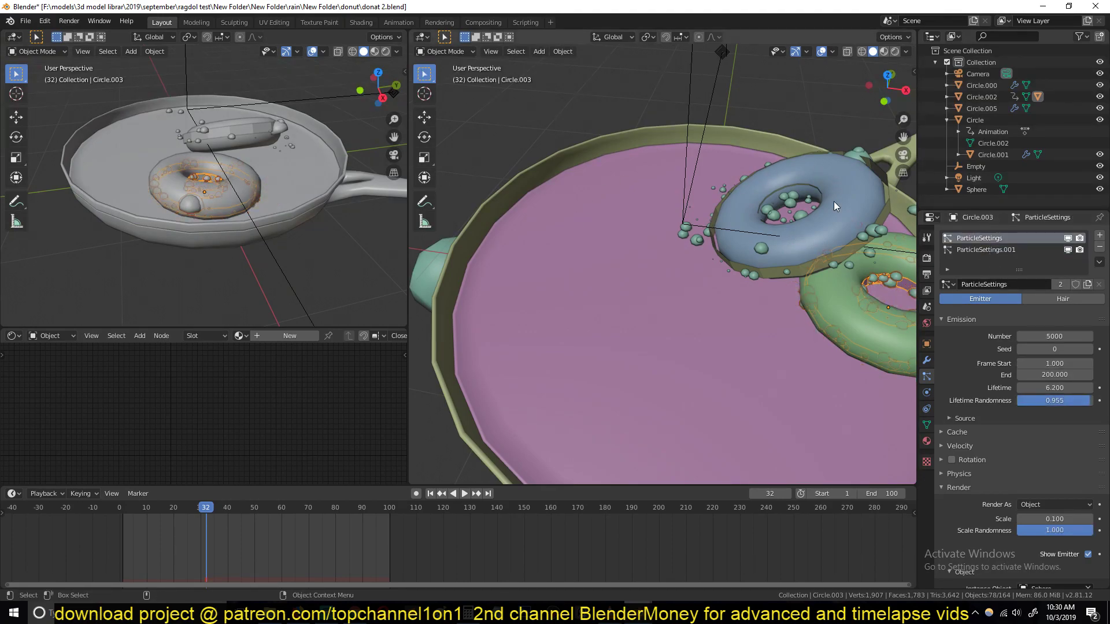
left_click(1057, 363)
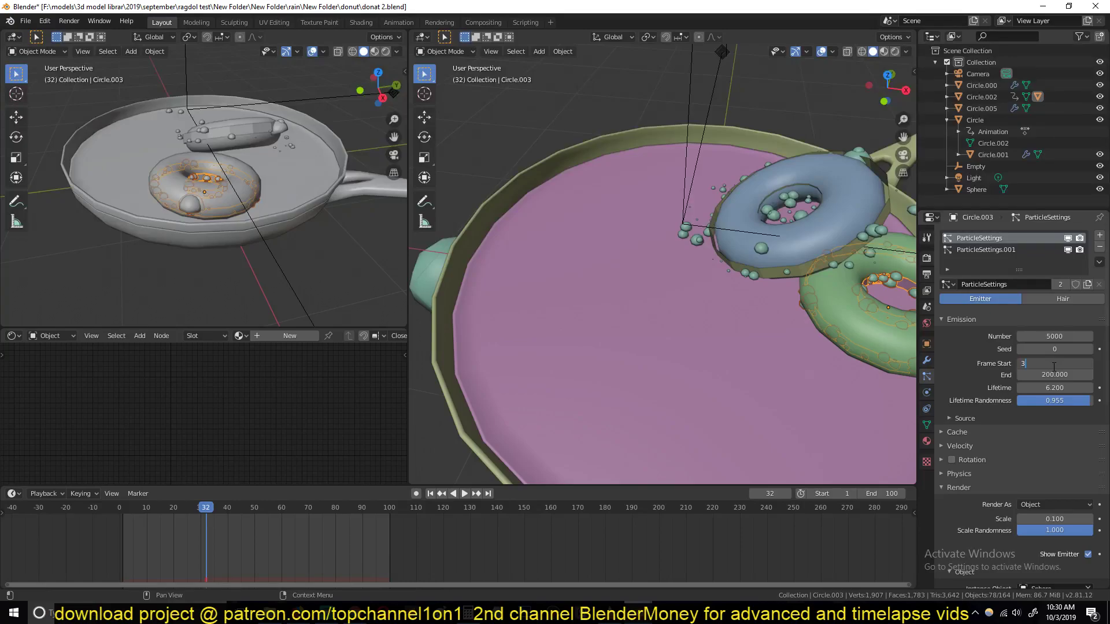
type("32")
key("Return")
middle_click_drag(669, 258, 720, 256)
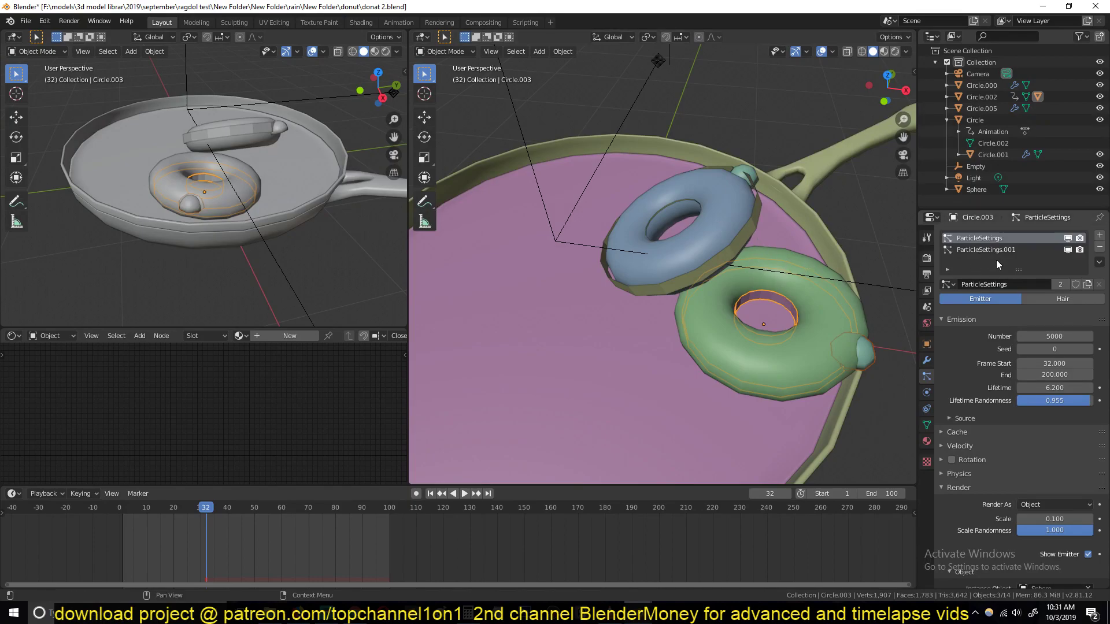
At frame 49, make the Circle.001 emitter's particle settings single-user and set its ParticleSettings system's Frame Start to 49
left_click(744, 227)
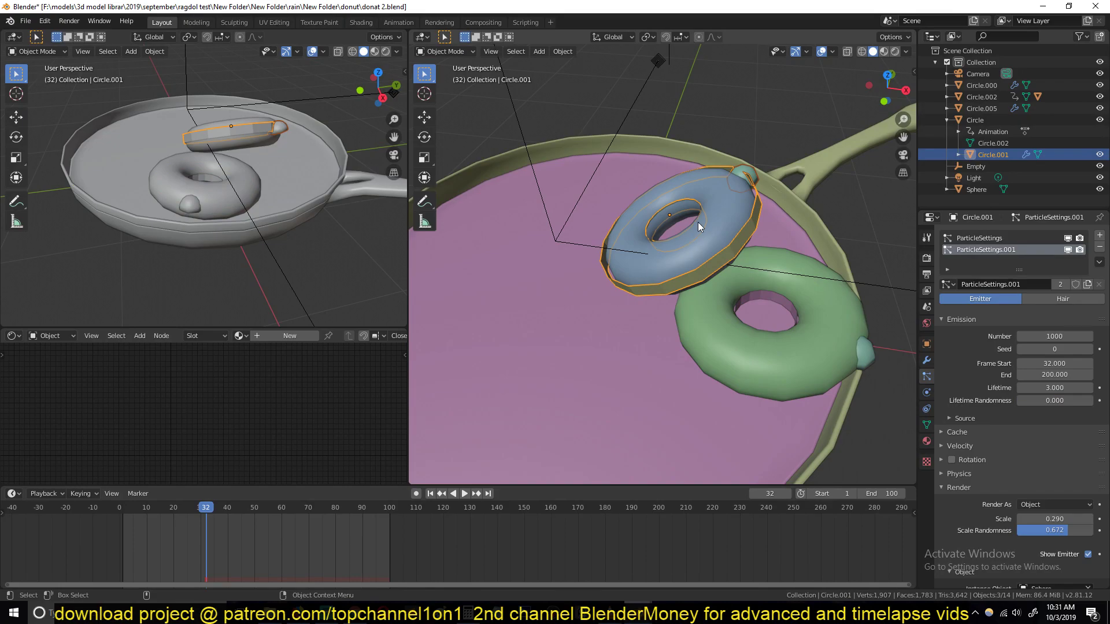
left_click_drag(223, 543, 250, 545)
key("space")
middle_click_drag(658, 338, 682, 330)
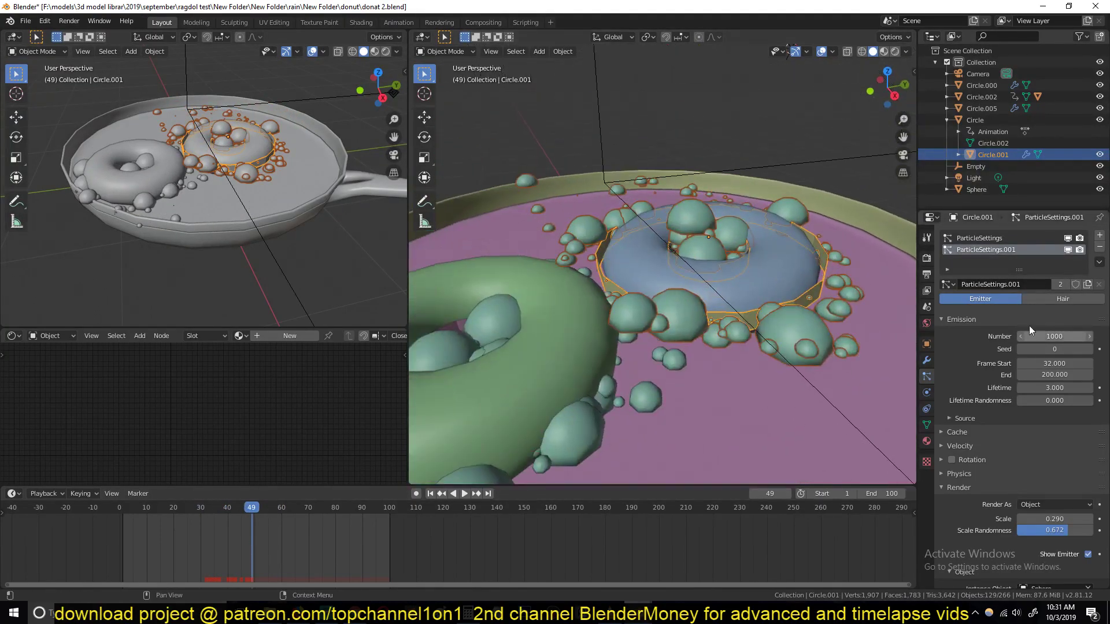
left_click(1022, 239)
left_click(1059, 284)
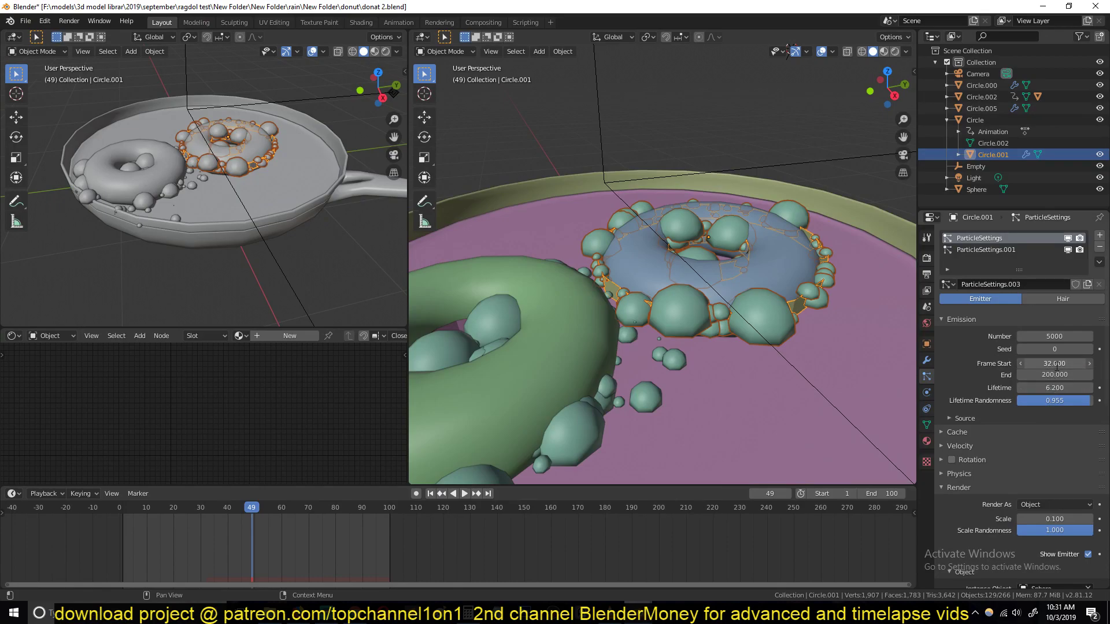
key("Return")
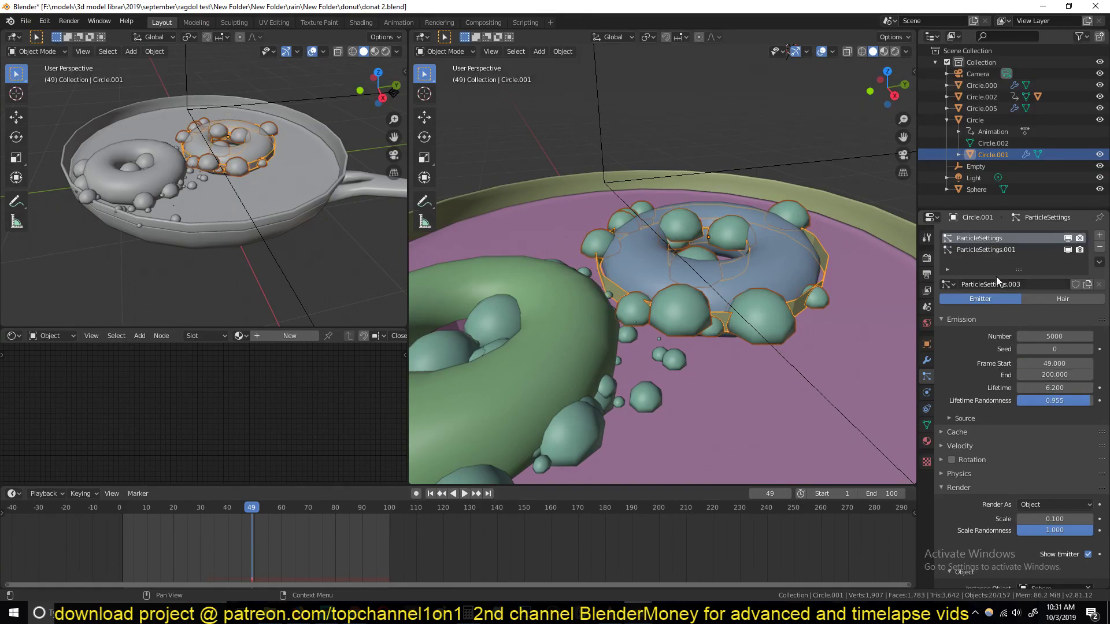
Set Frame Start to 49 for the Circle.001 emitter's ParticleSettings.001 system
left_click(993, 249)
left_click(1057, 363)
type("4")
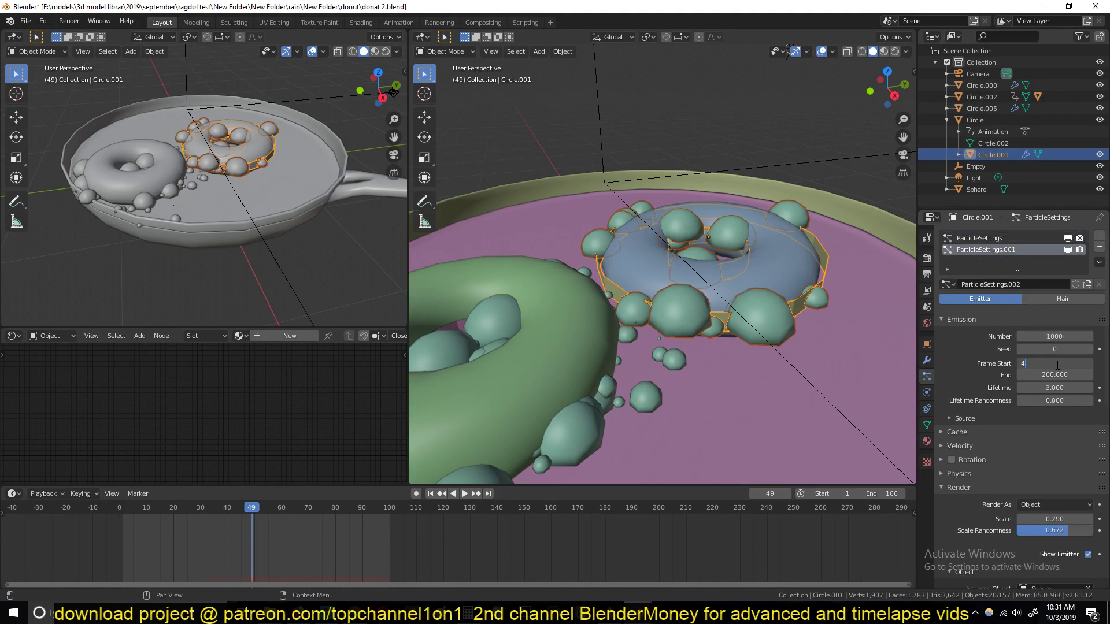
type("9")
key("Return")
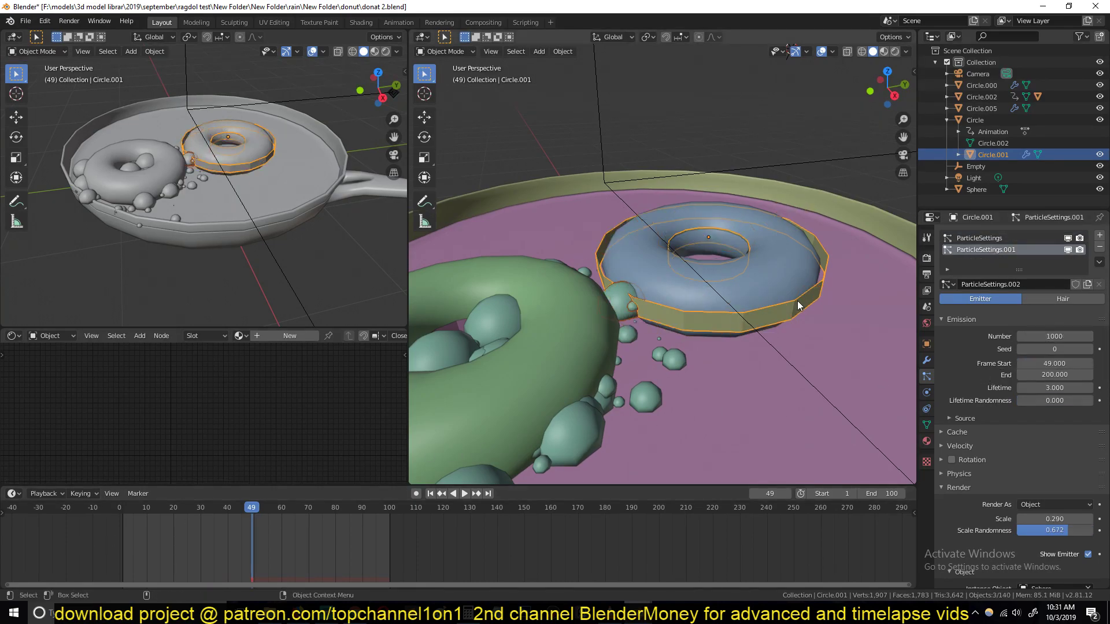
Shrink the Circle.001 emitter inside its donut, and in Edit Mode scale its linked mesh by about 1.4 in X and Y only
key("s")
left_click(738, 239)
key("Tab")
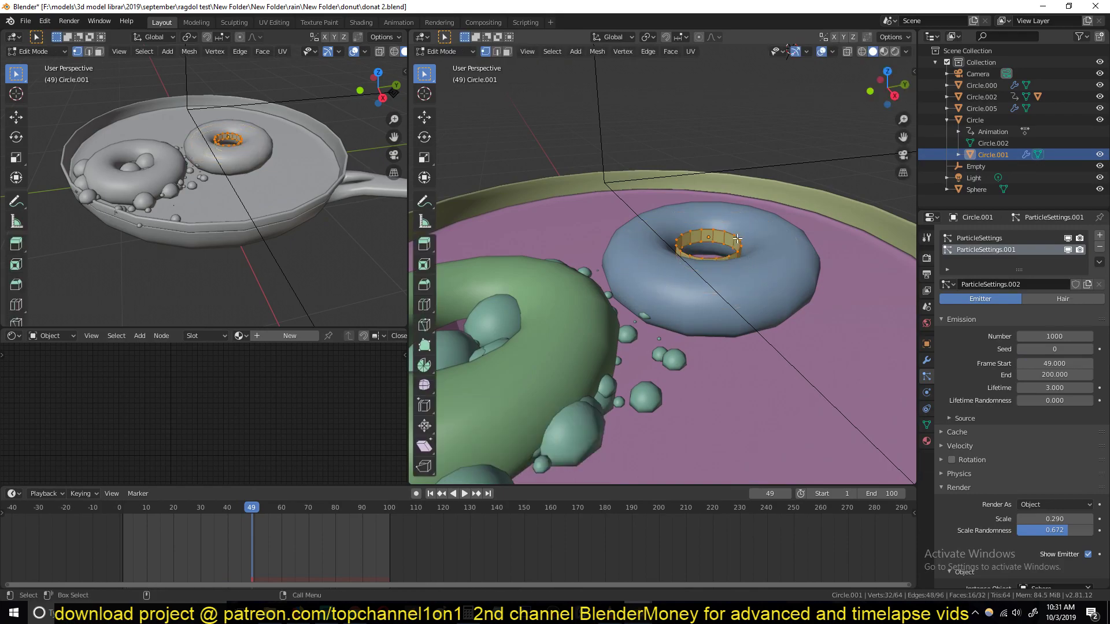
key("ctrl+l")
key("s")
key("shift+z")
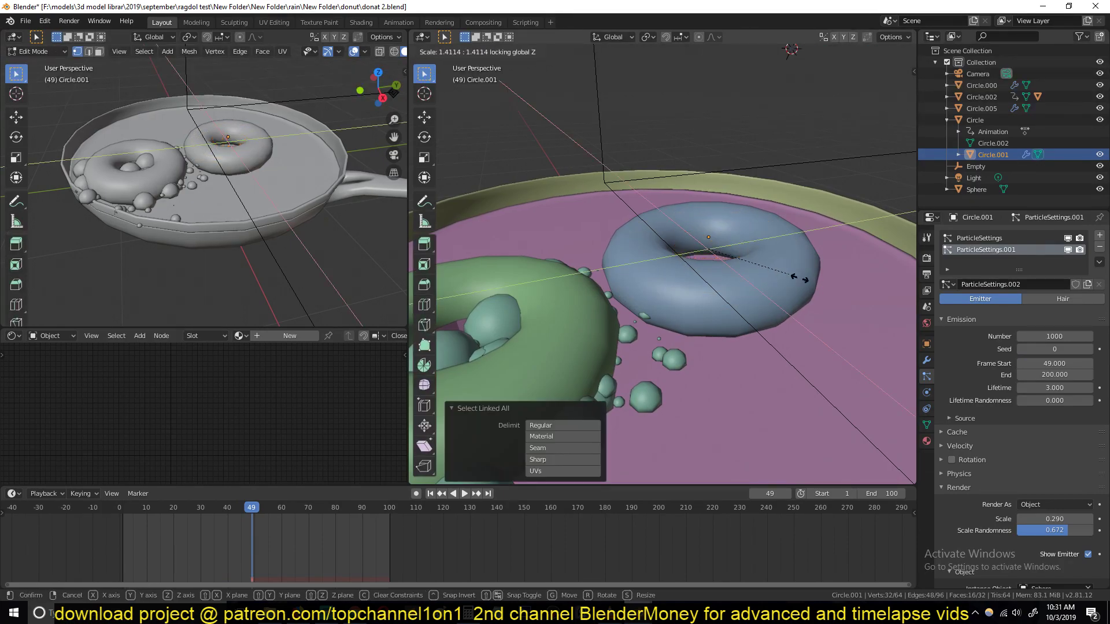
left_click(808, 285)
key("Tab")
key("alt+a")
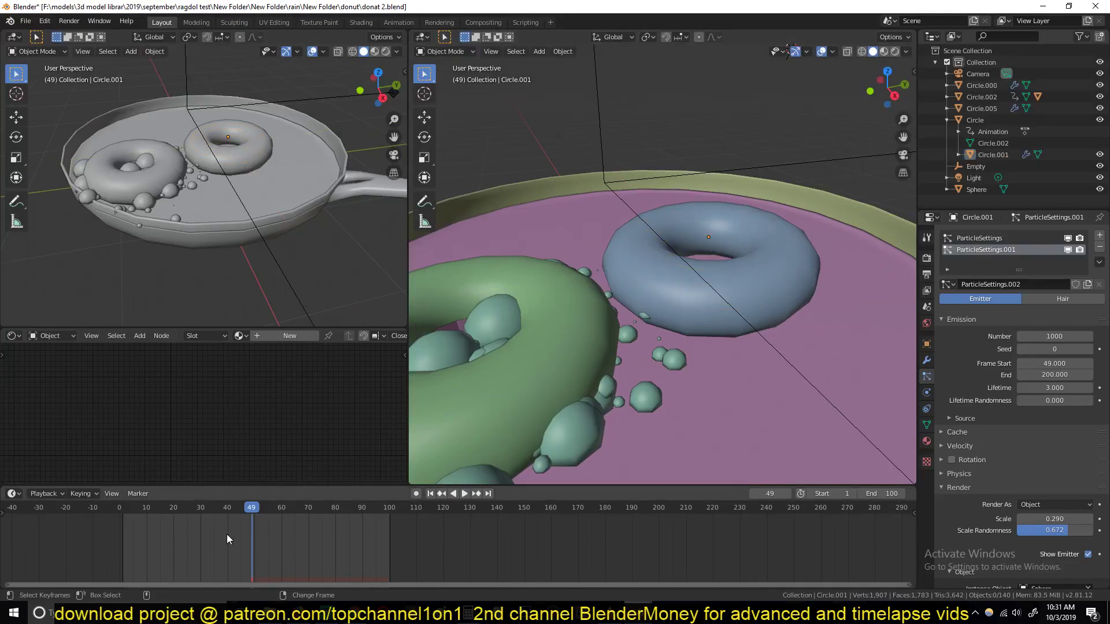
Return to frame 0, show the smaller viewport in Material Preview shading, and play the animation to check both donuts and their bubbles
left_click(120, 526)
scroll(227, 181, "down", 4)
scroll(584, 233, "up", 2)
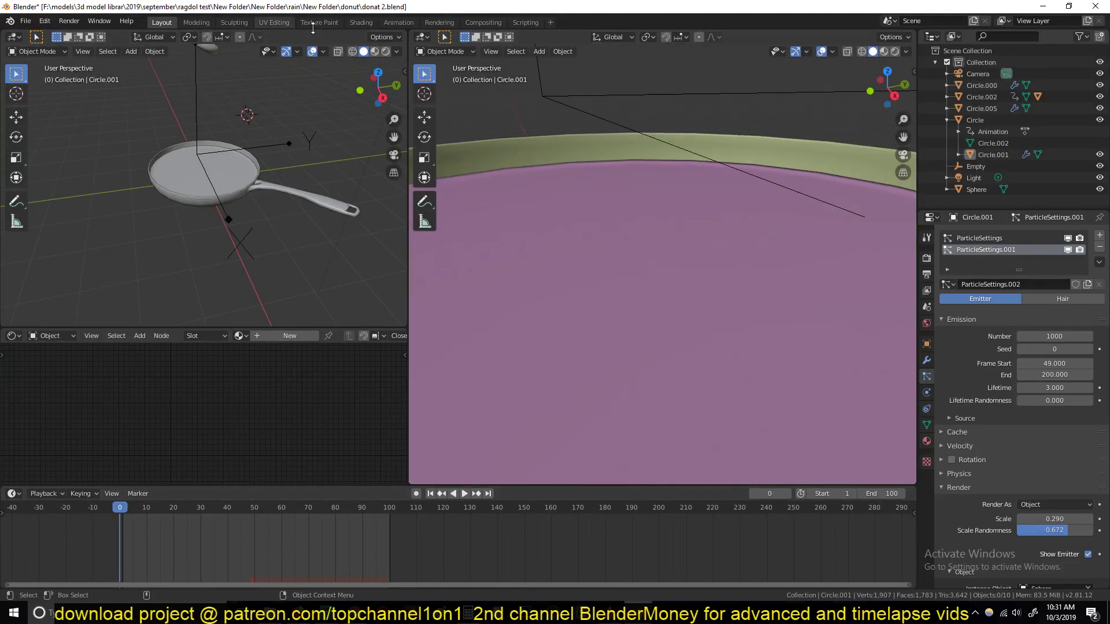
left_click(375, 51)
scroll(288, 190, "up", 3)
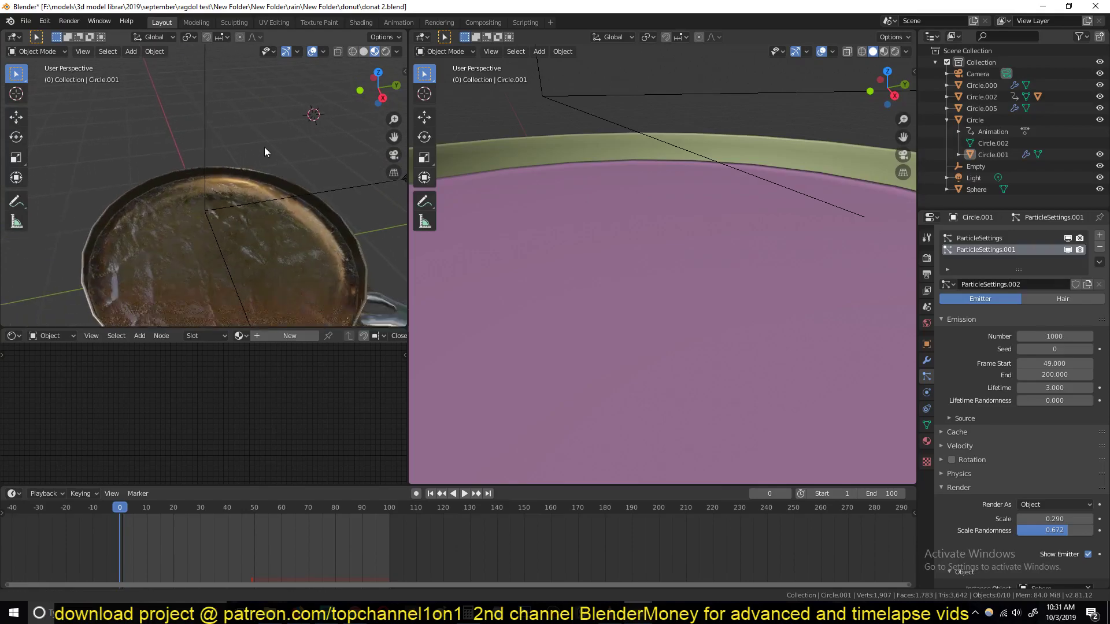
scroll(613, 241, "down", 5)
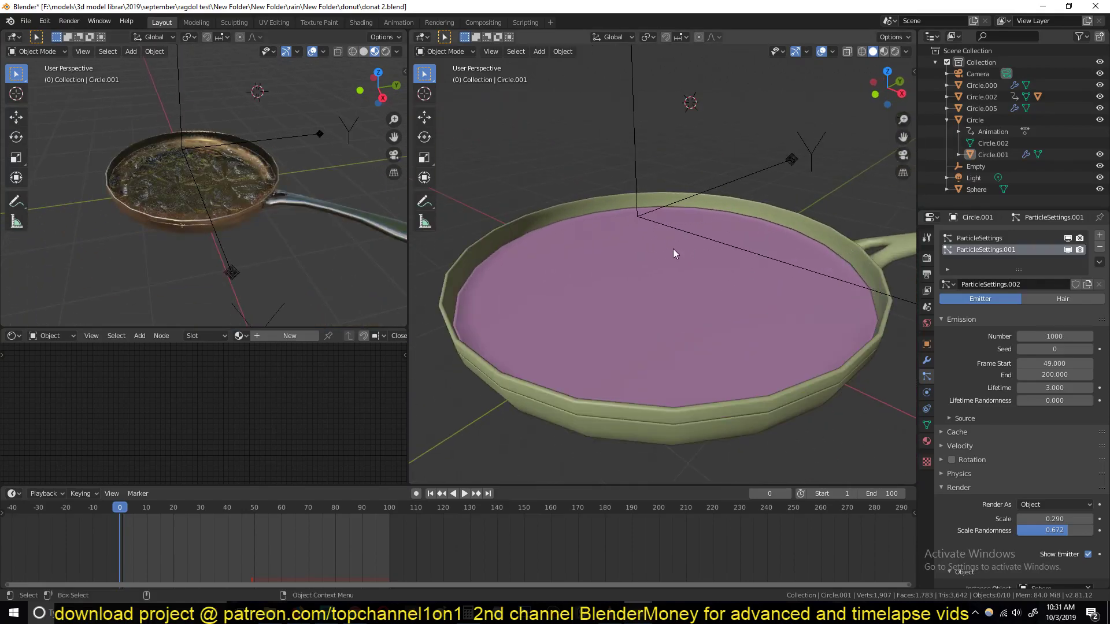
key("space")
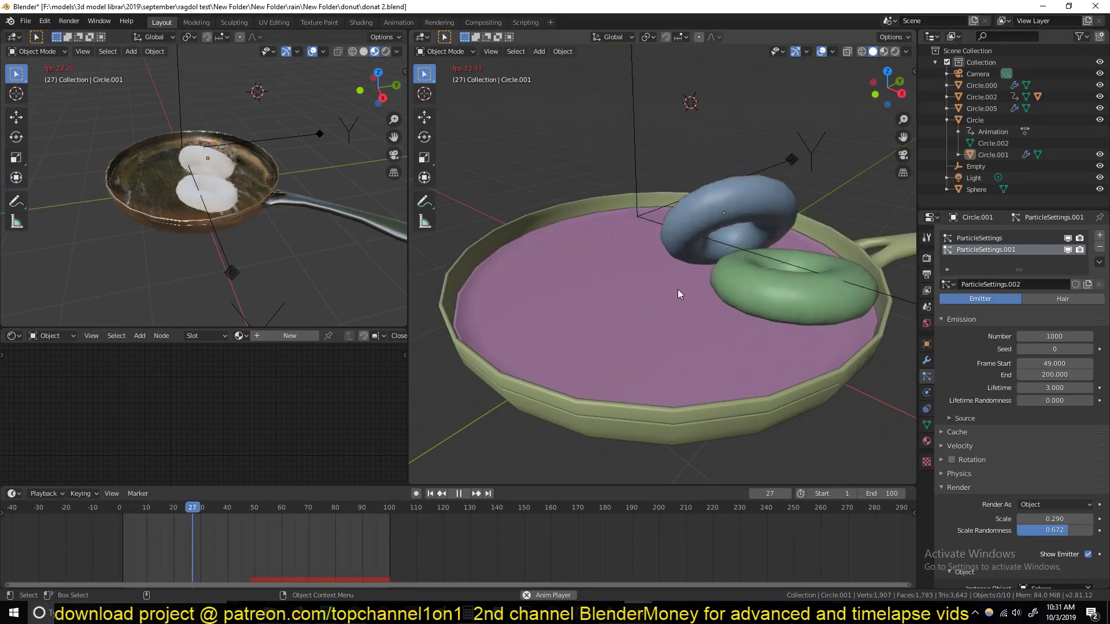
Stop the playback, view the pan from the side, and show the physics settings of the oil surface Circle.000
key("Escape")
left_click(873, 287)
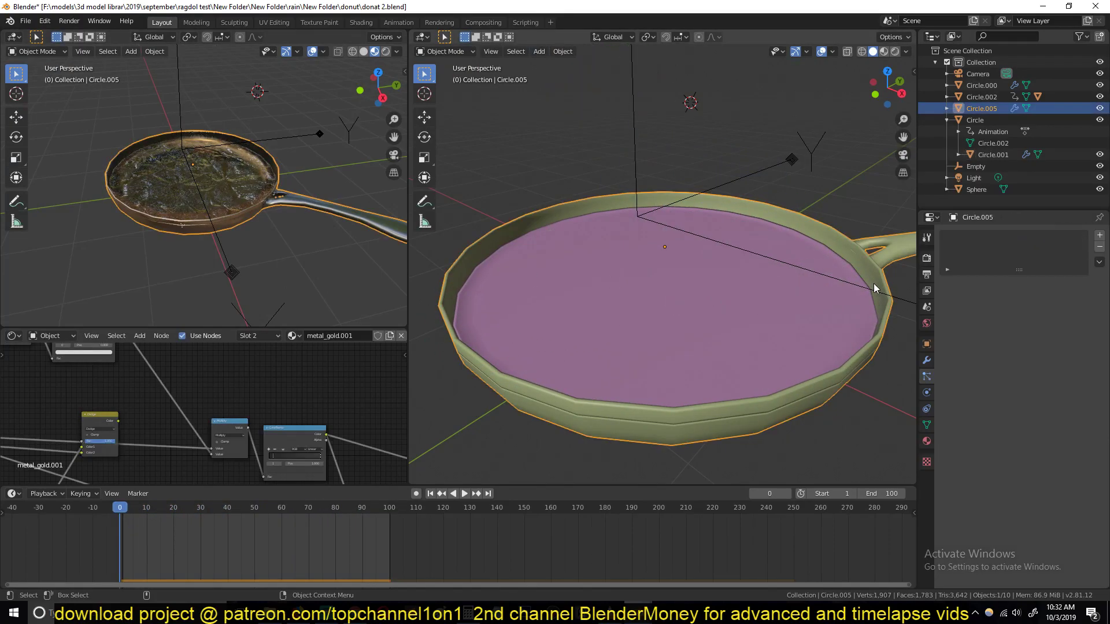
middle_click_drag(810, 354, 727, 242)
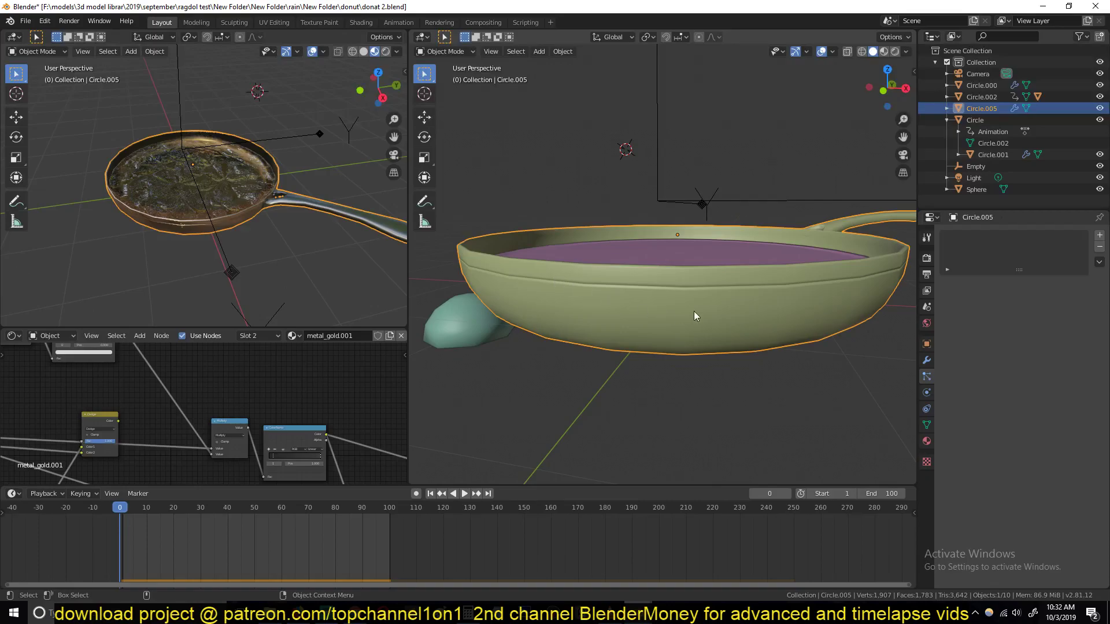
scroll(264, 155, "down", 3)
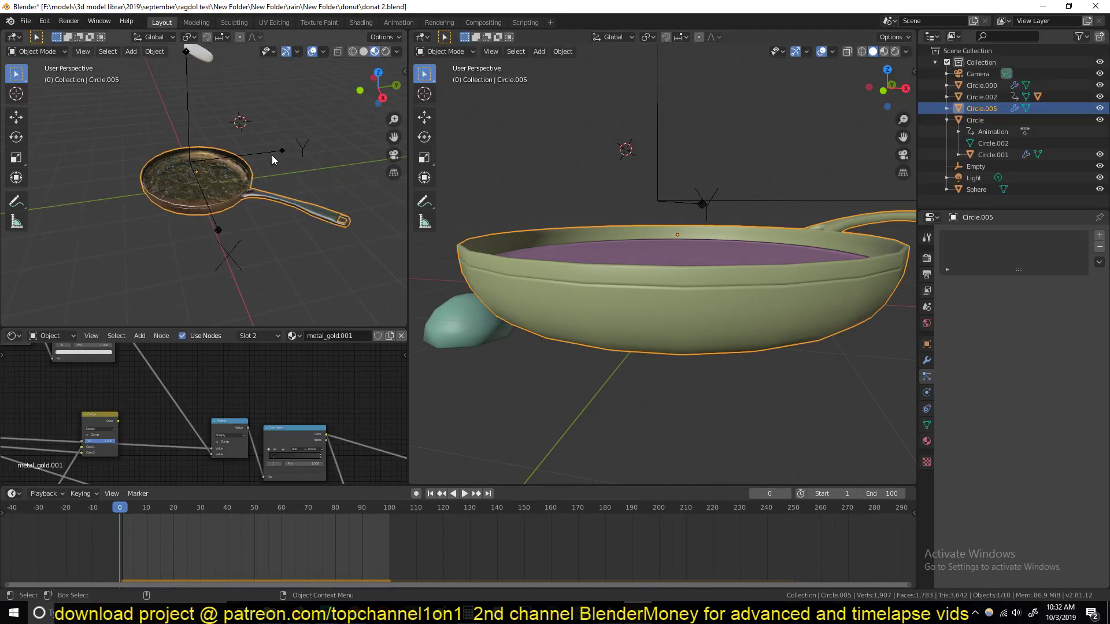
scroll(273, 160, "up", 2)
left_click(745, 261)
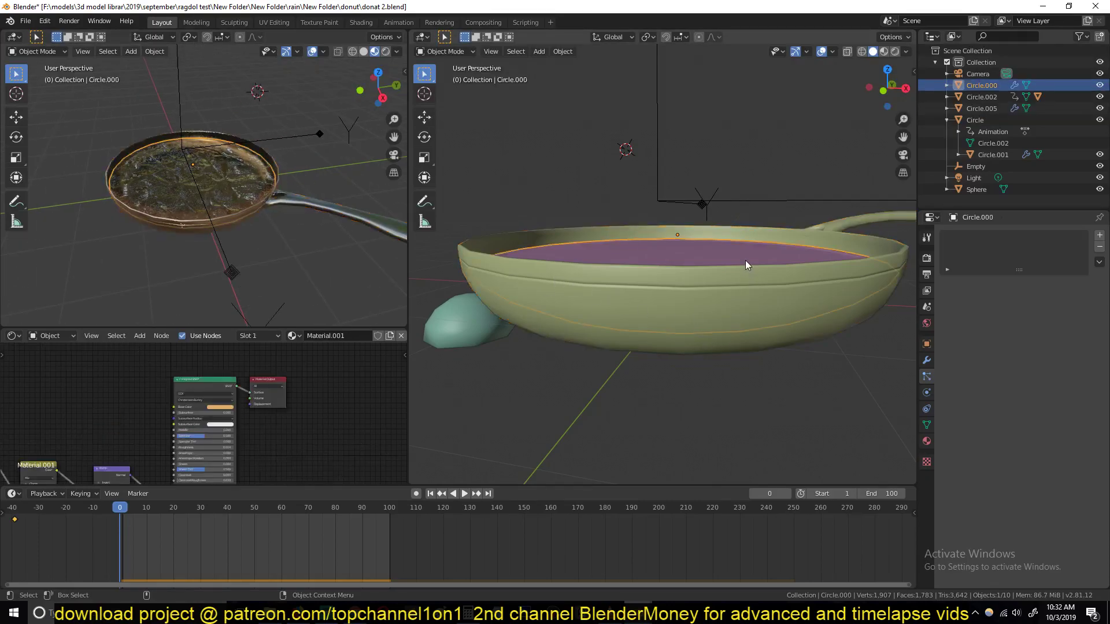
left_click(927, 393)
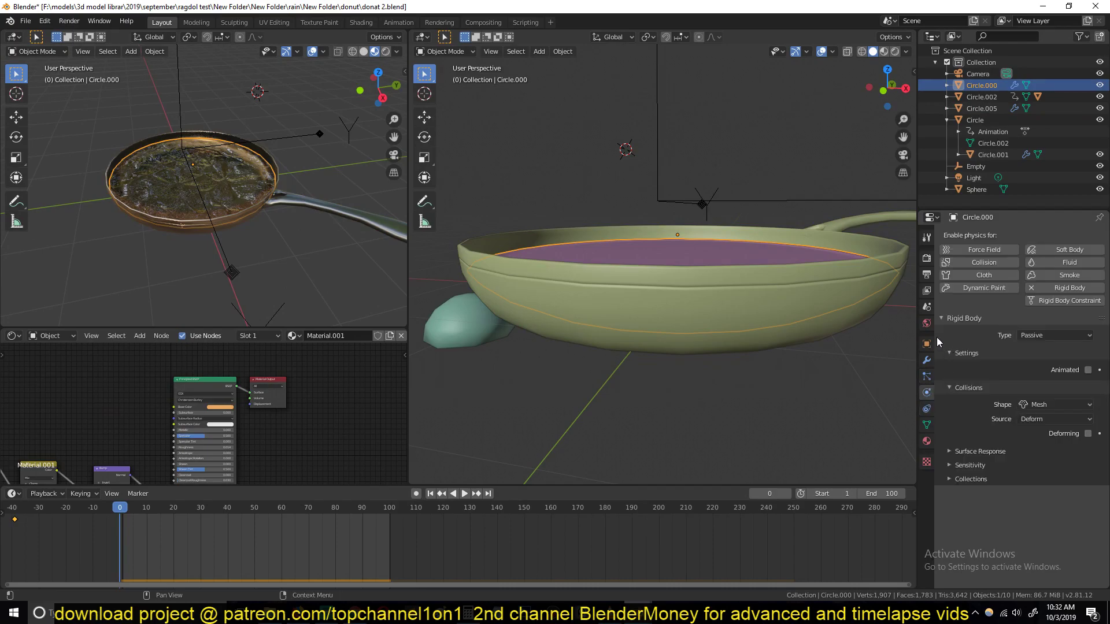
middle_click_drag(237, 168, 231, 208)
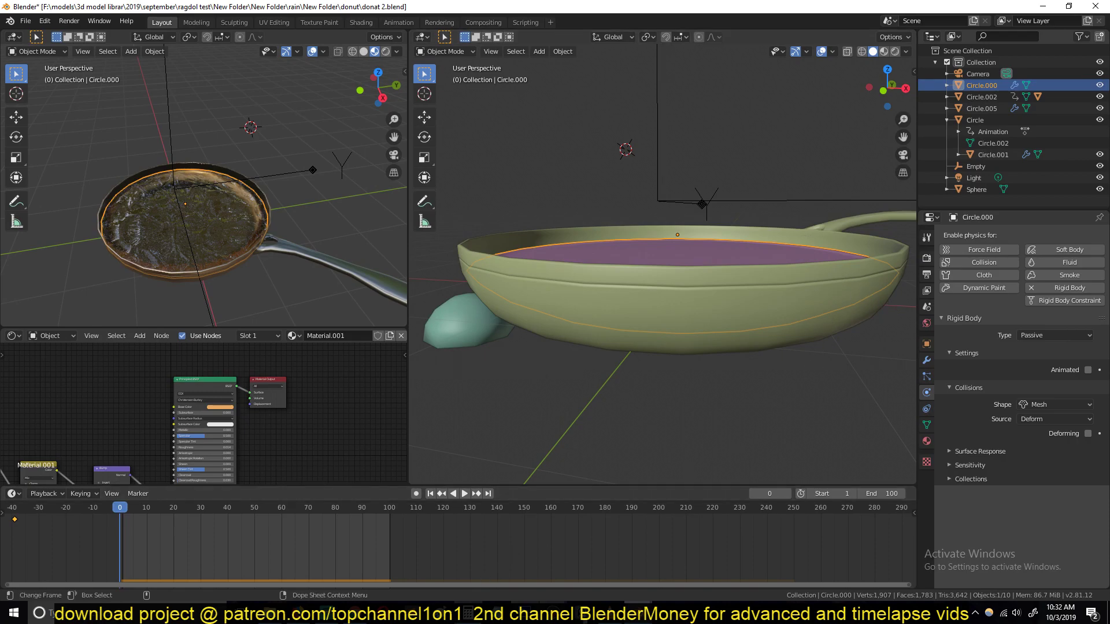
Switch to the other Blender window with donut.blend to look at the reference scene, and return to donat 2.blend
left_click(638, 613)
left_click(555, 560)
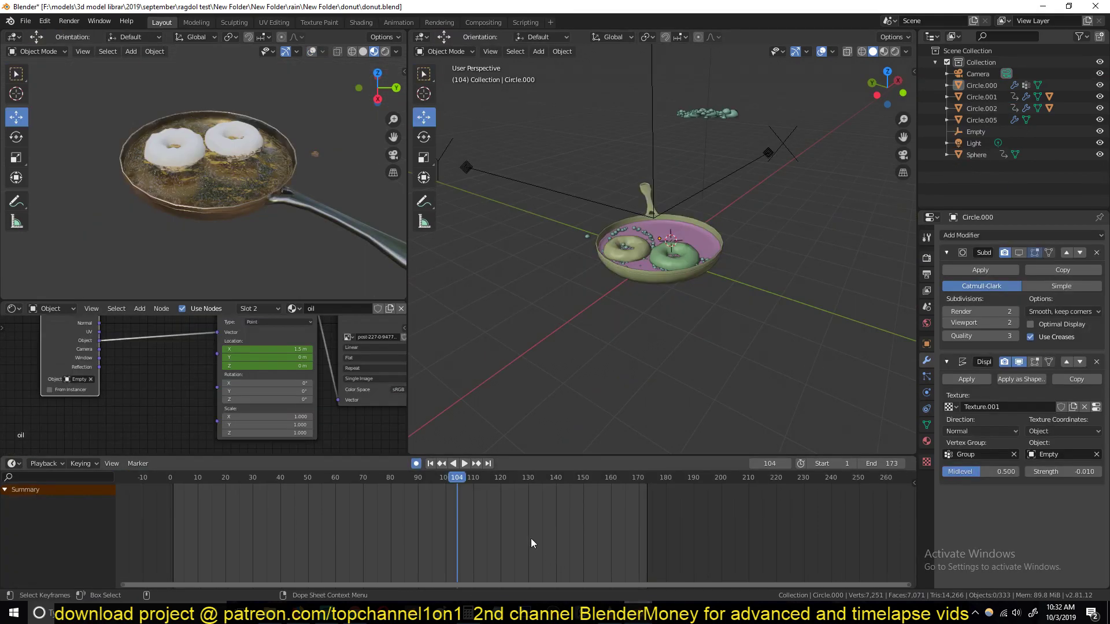
left_click(1051, 6)
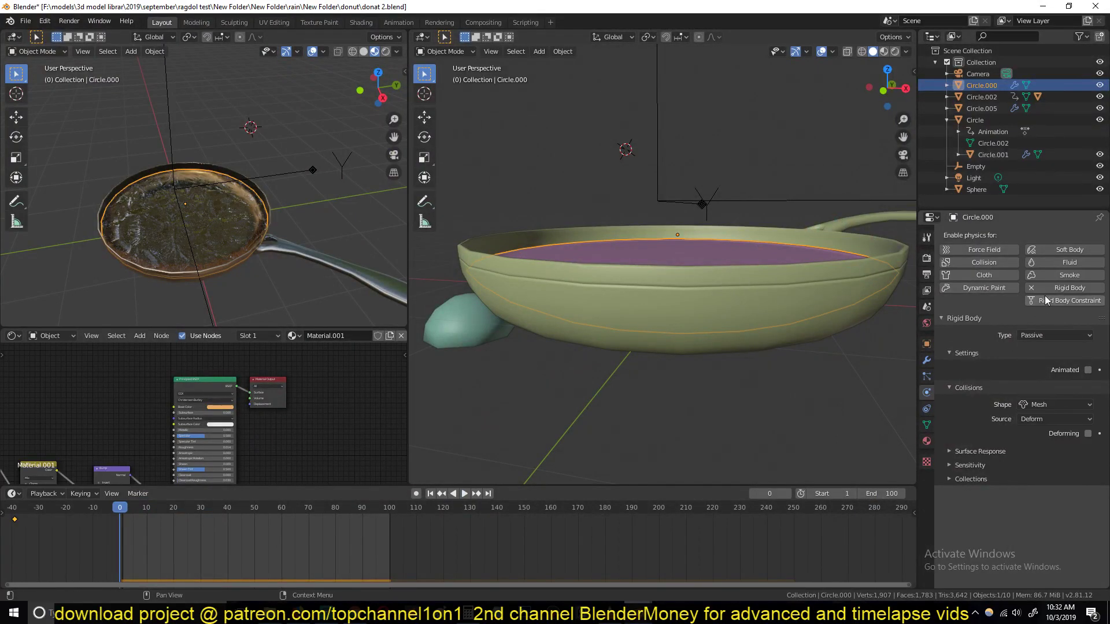
Play the animation to frame 55, viewing the pan from a low angle to check how the donuts sit on the oil
middle_click_drag(782, 283, 770, 335)
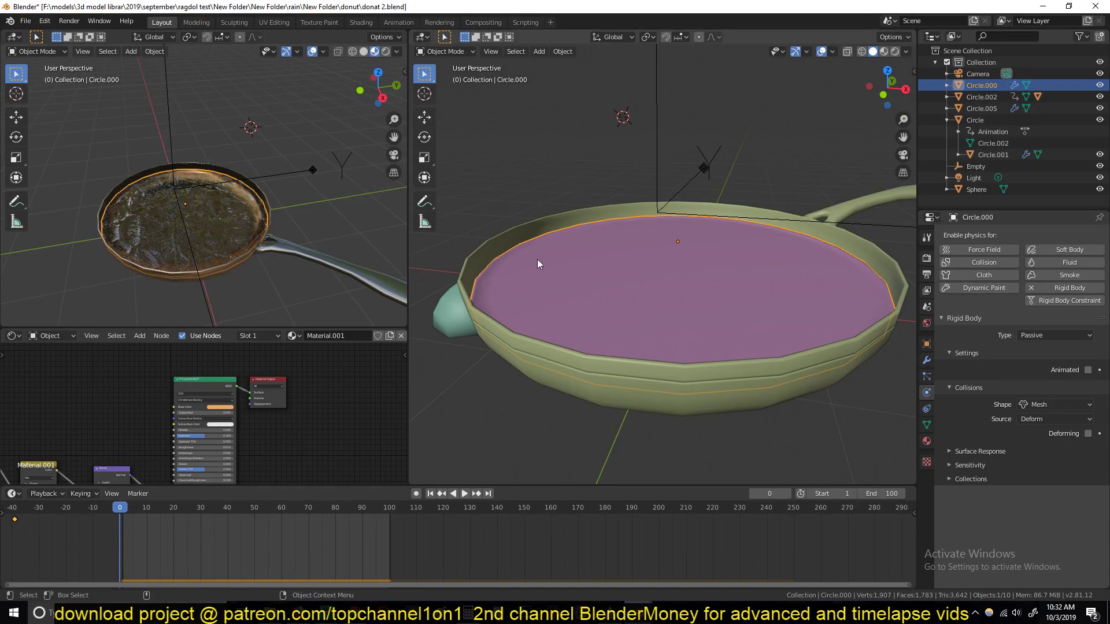
key("space")
middle_click_drag(240, 261, 260, 224)
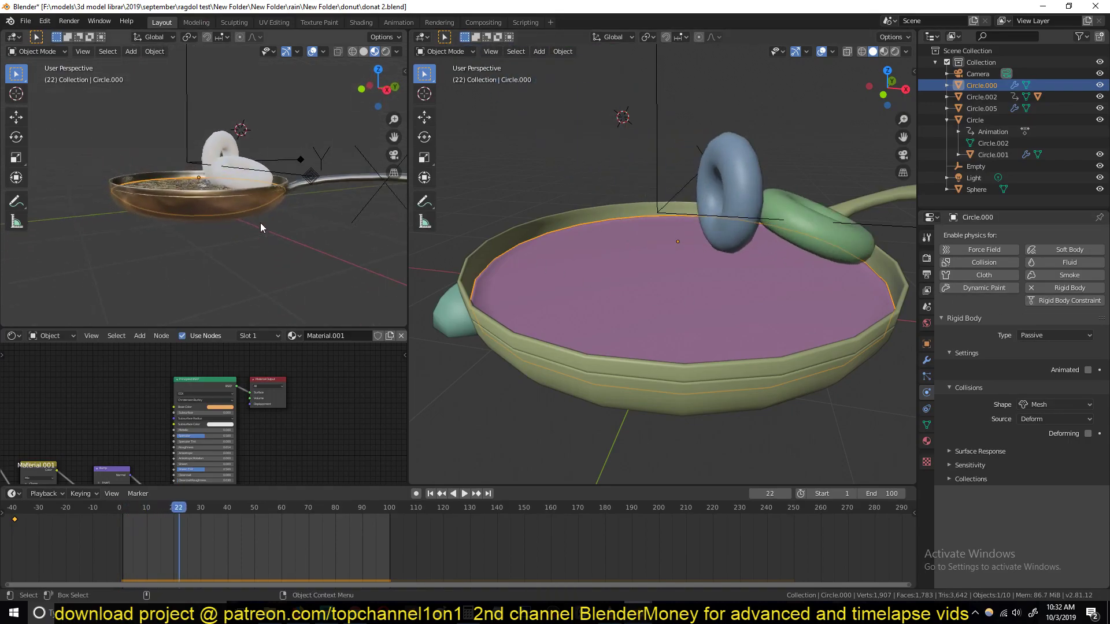
scroll(260, 224, "up", 2)
key("space")
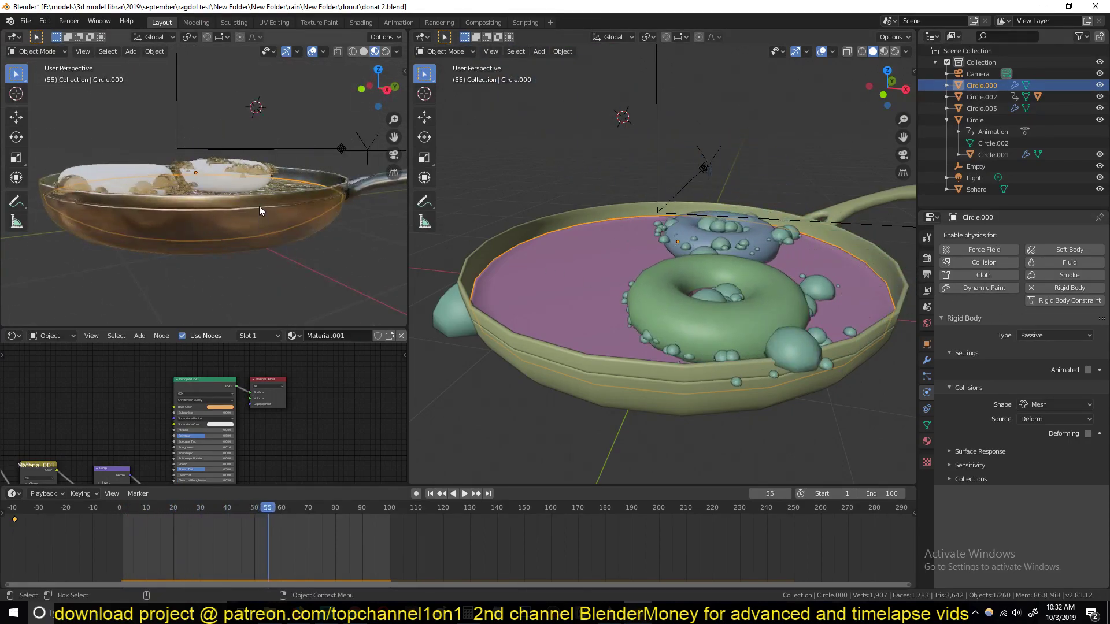
Remove the rigid body from the oil surface Circle.000 and replay the animation from frame 0 to frame 47
left_click(1032, 289)
left_click(103, 518)
key("space")
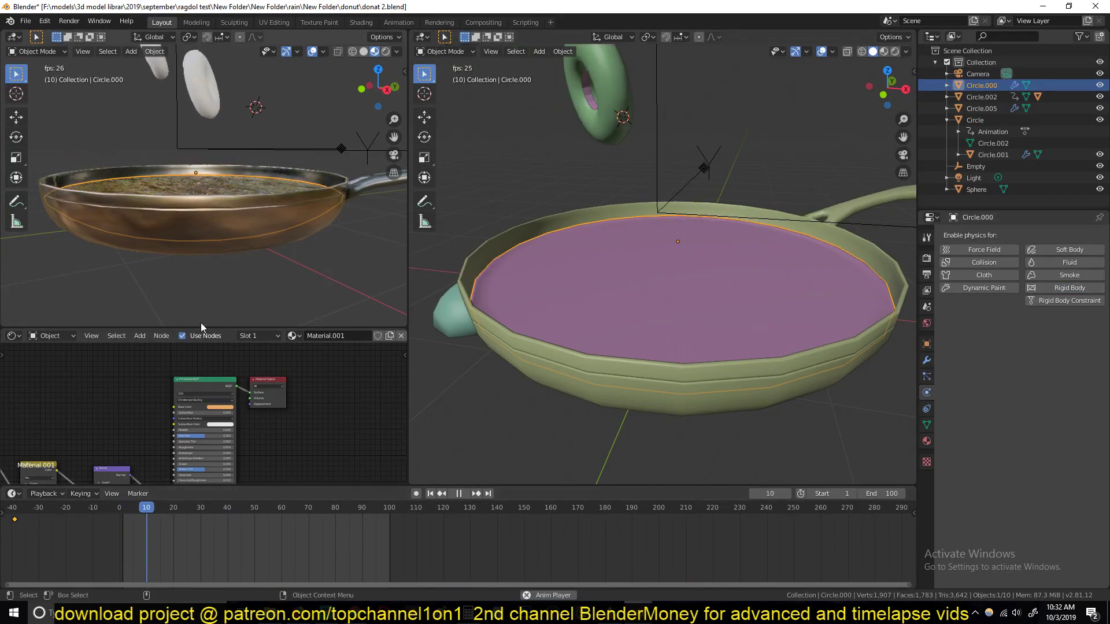
key("space")
middle_click_drag(127, 231, 159, 221)
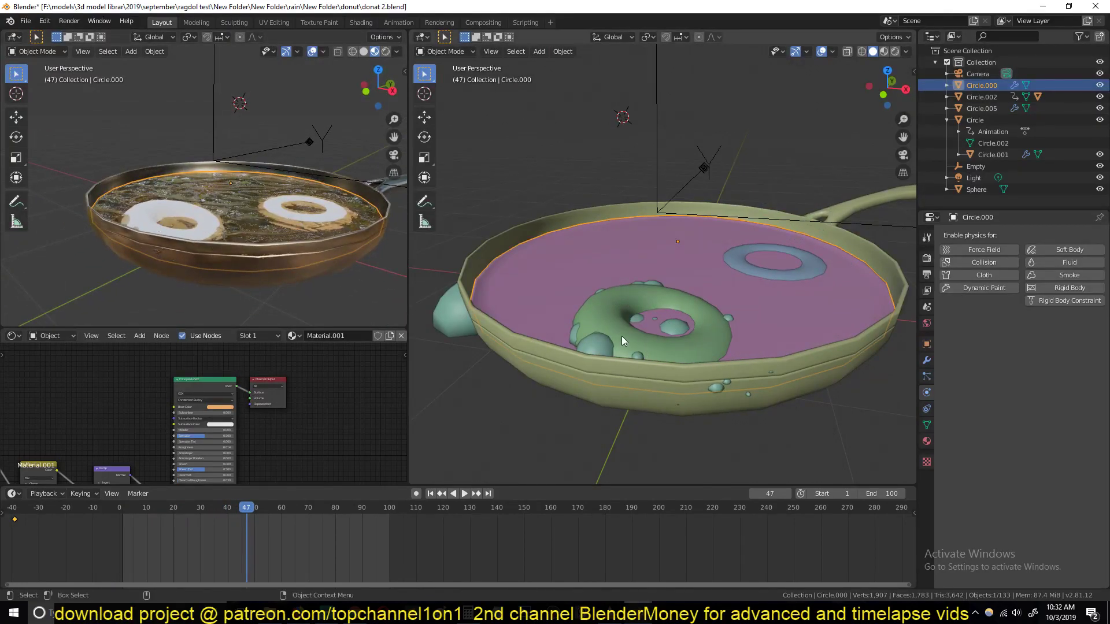
Review the collision shape options of the pan Circle.005, keep Mesh, and replay the animation from the start to frame 50
left_click(851, 347)
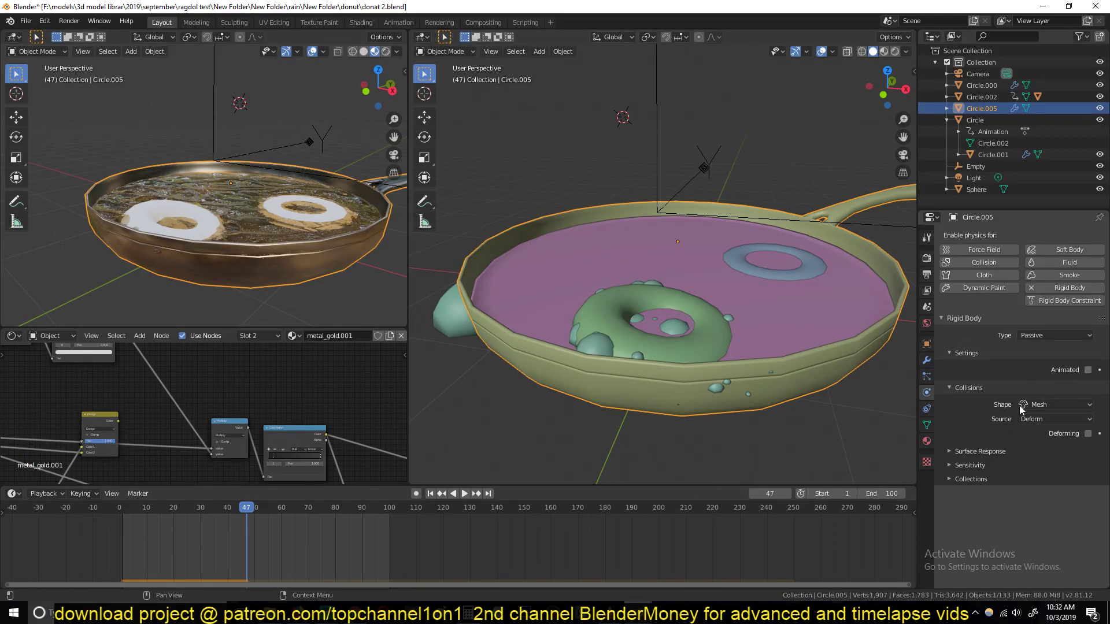
left_click(1047, 405)
middle_click_drag(838, 335, 716, 258)
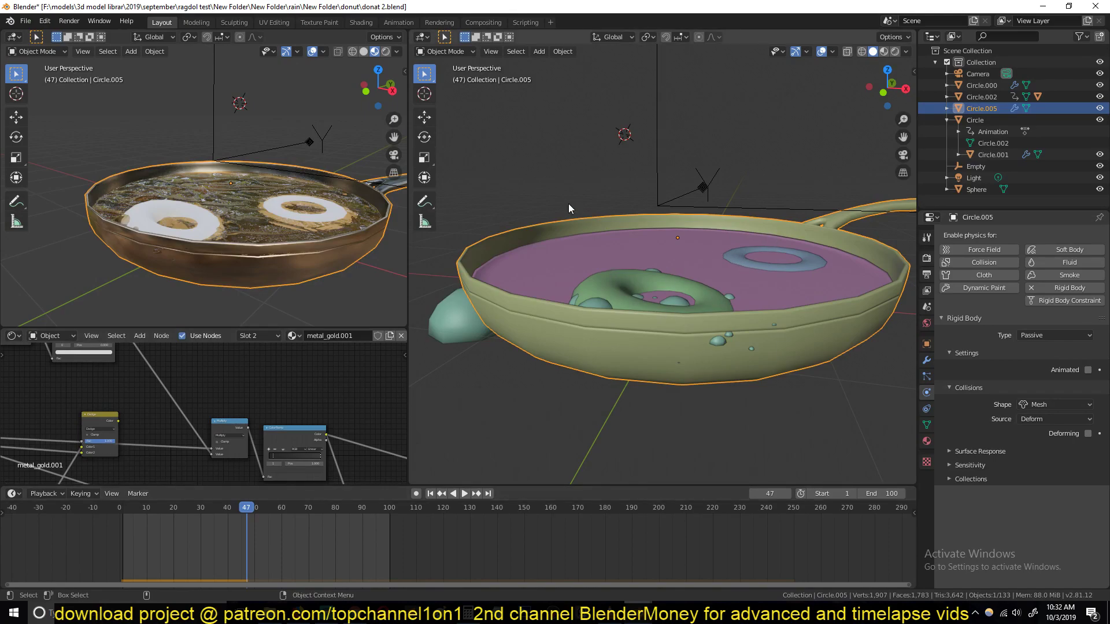
left_click(1056, 404)
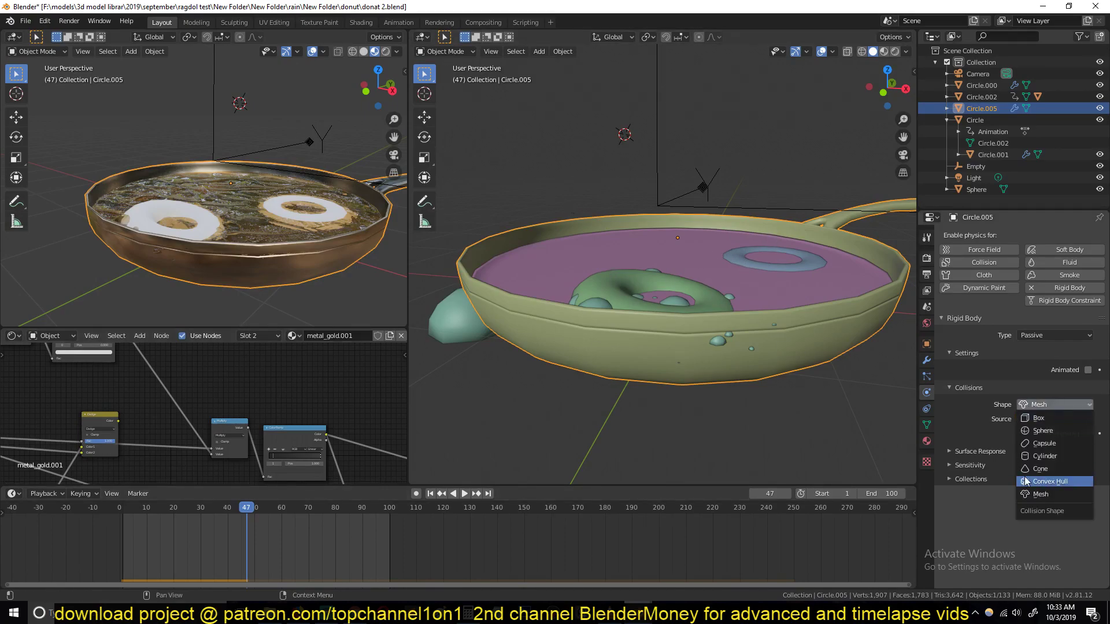
left_click(1055, 494)
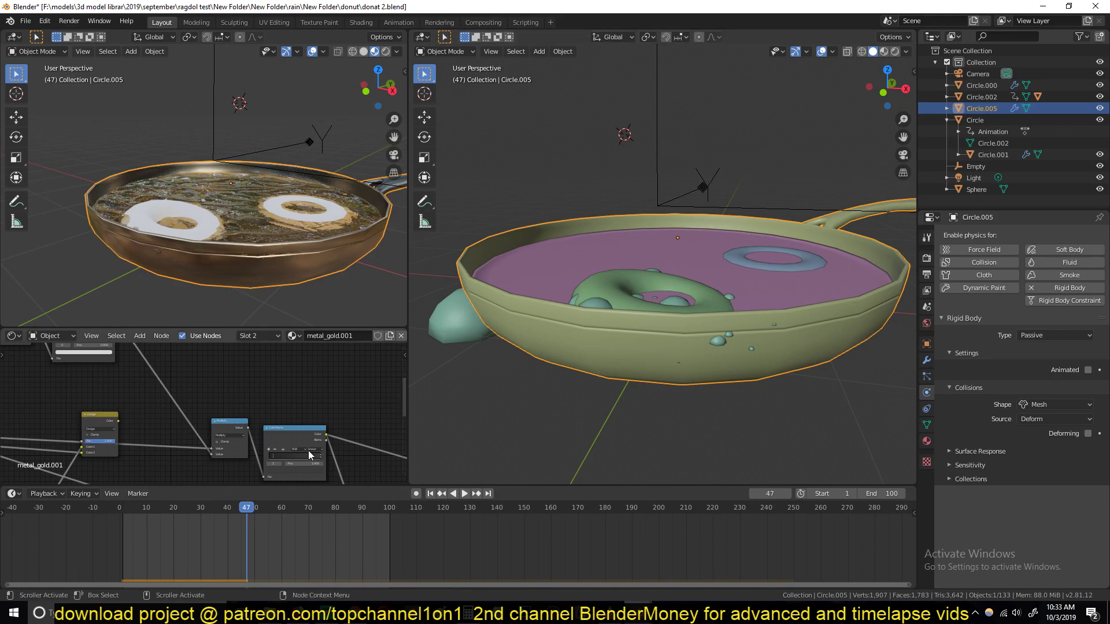
key("shift+Left")
key("space")
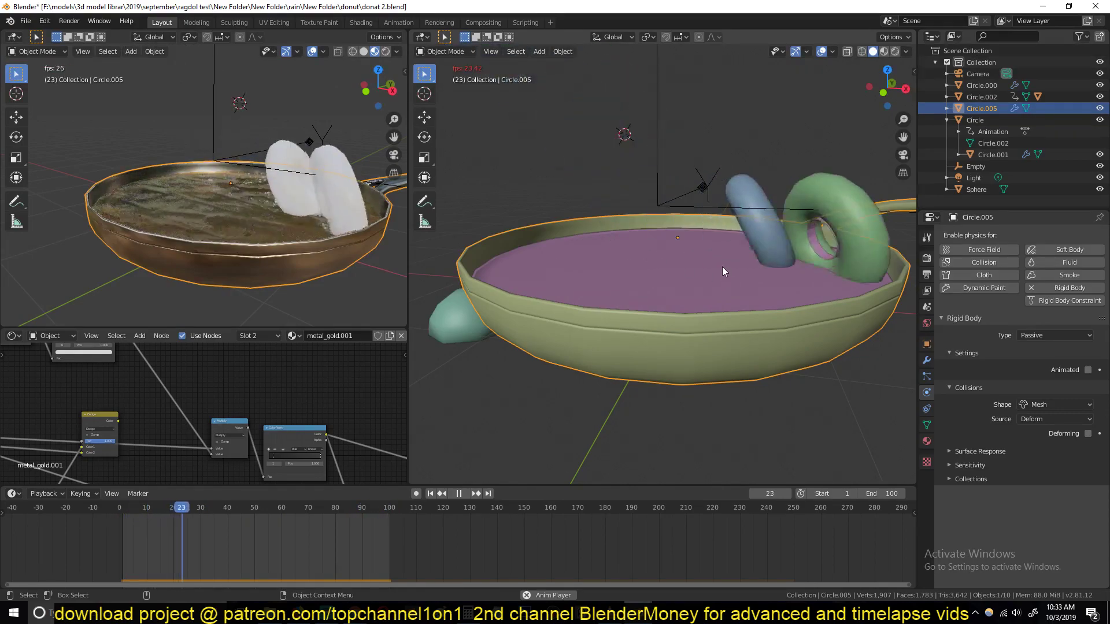
key("space")
Set the pan's rigid body surface Friction to 0.500 and play the animation from the start
left_click(972, 466)
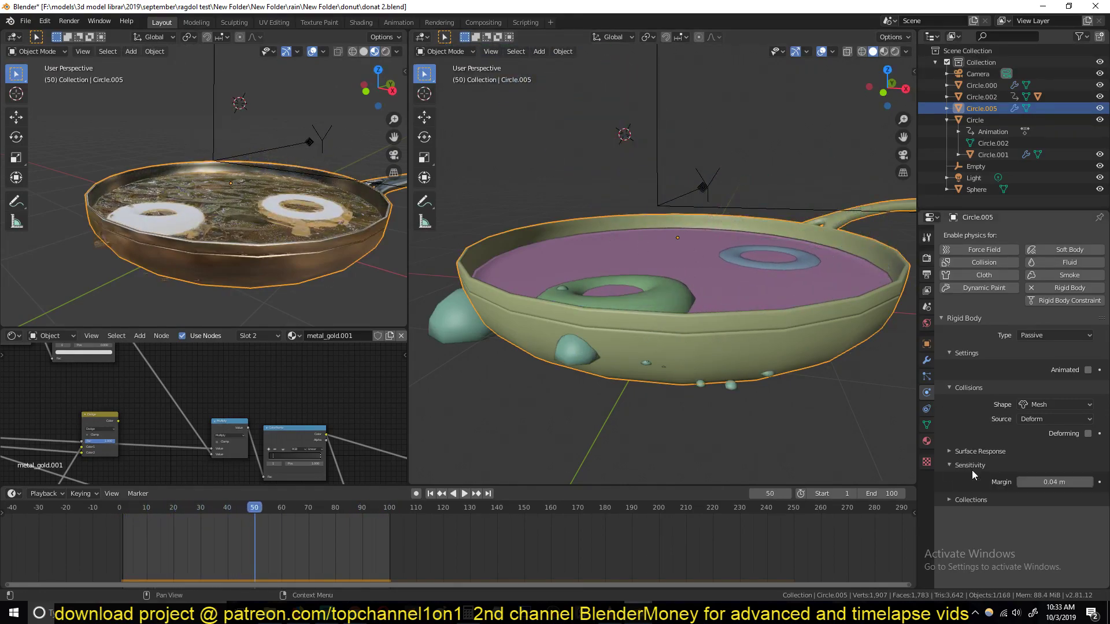
left_click(970, 455)
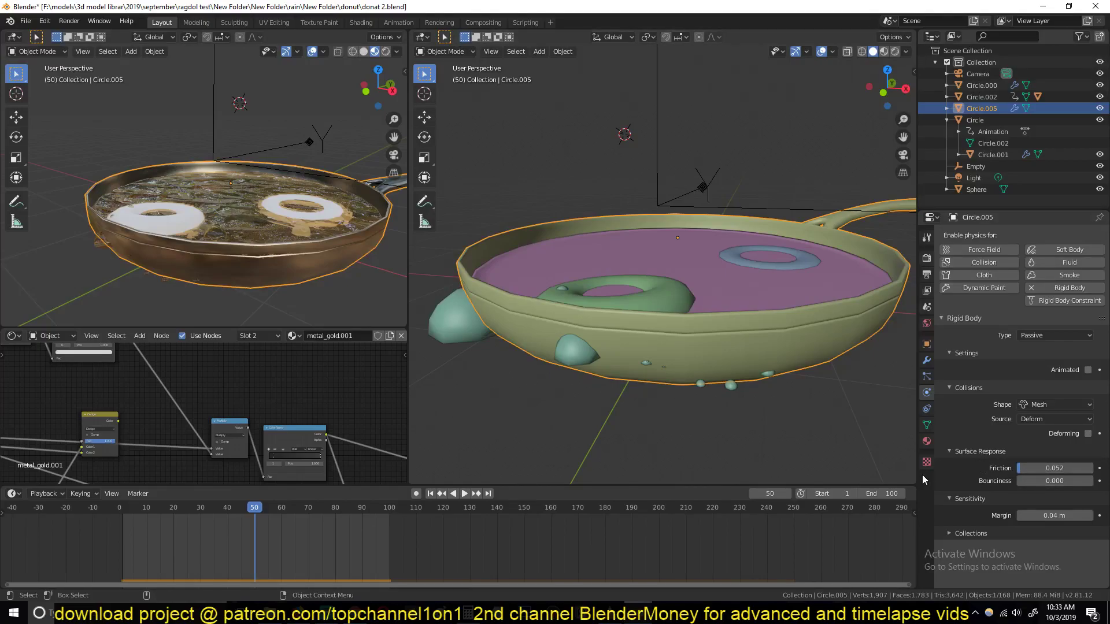
left_click_drag(1029, 470, 1053, 470)
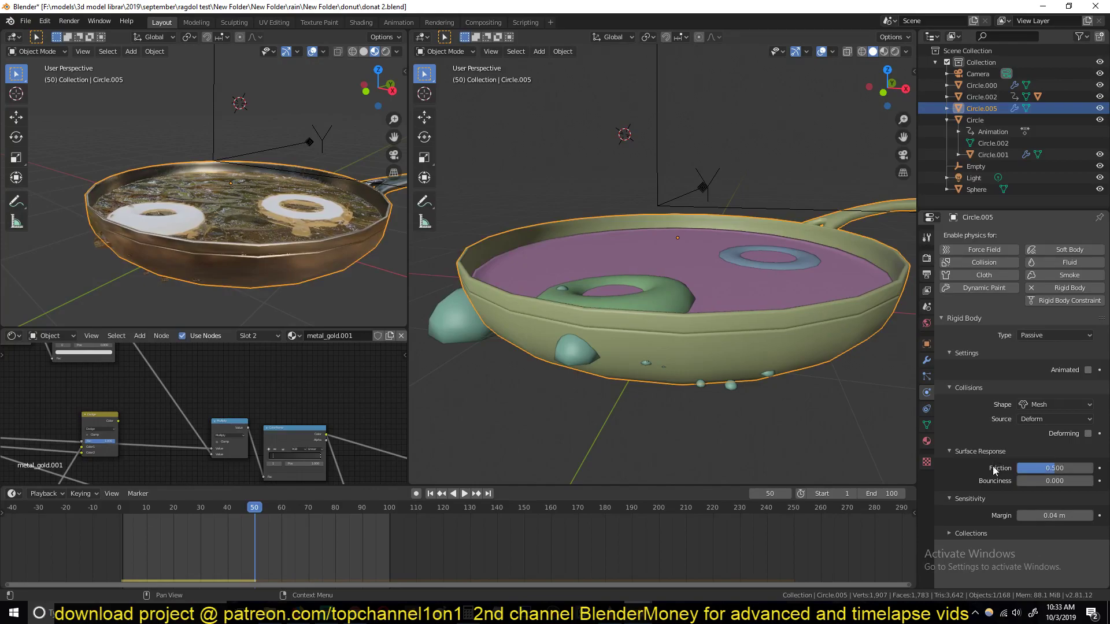
key("shift+Left")
key("space")
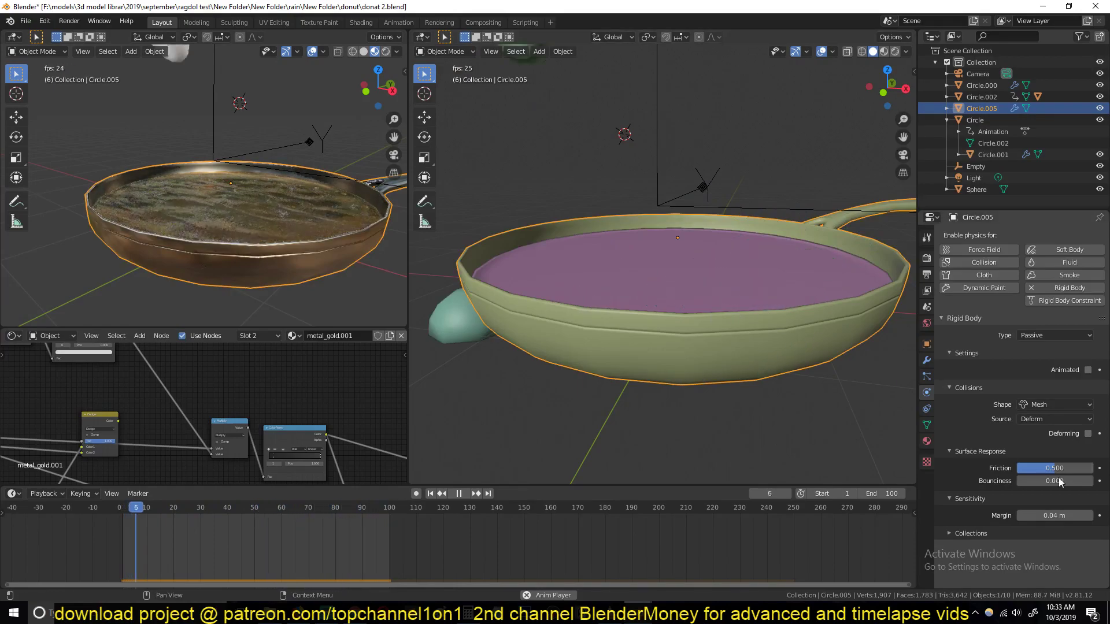
Lower the pan's rigid body Friction to 0.090, replay from the start, and stop at frame 72 to inspect the donuts
left_click_drag(1065, 469, 1018, 470)
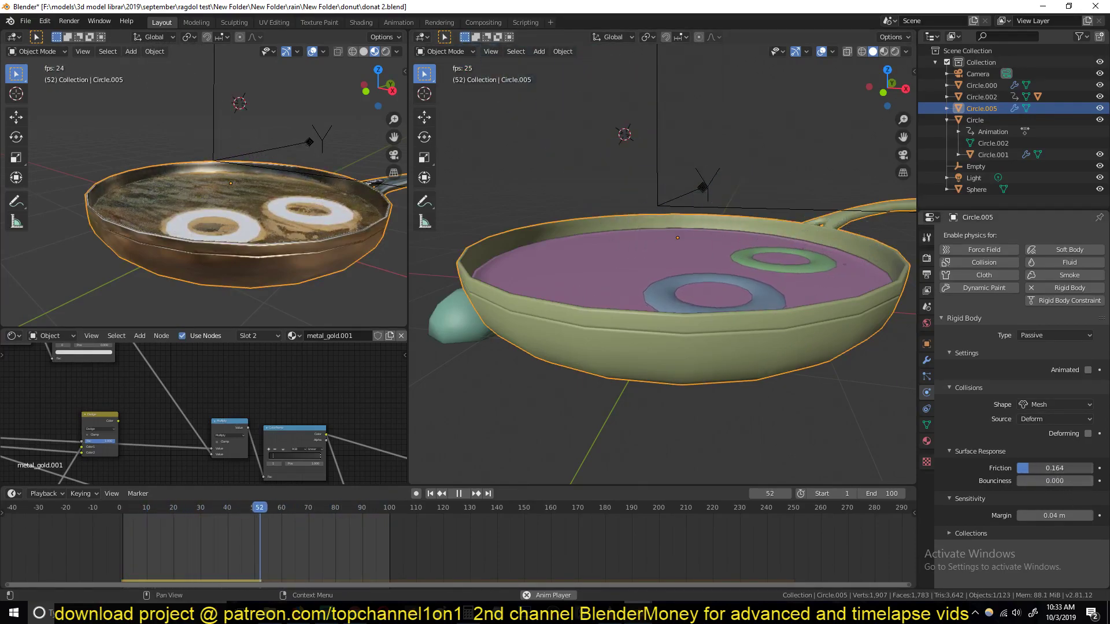
key("shift+Left")
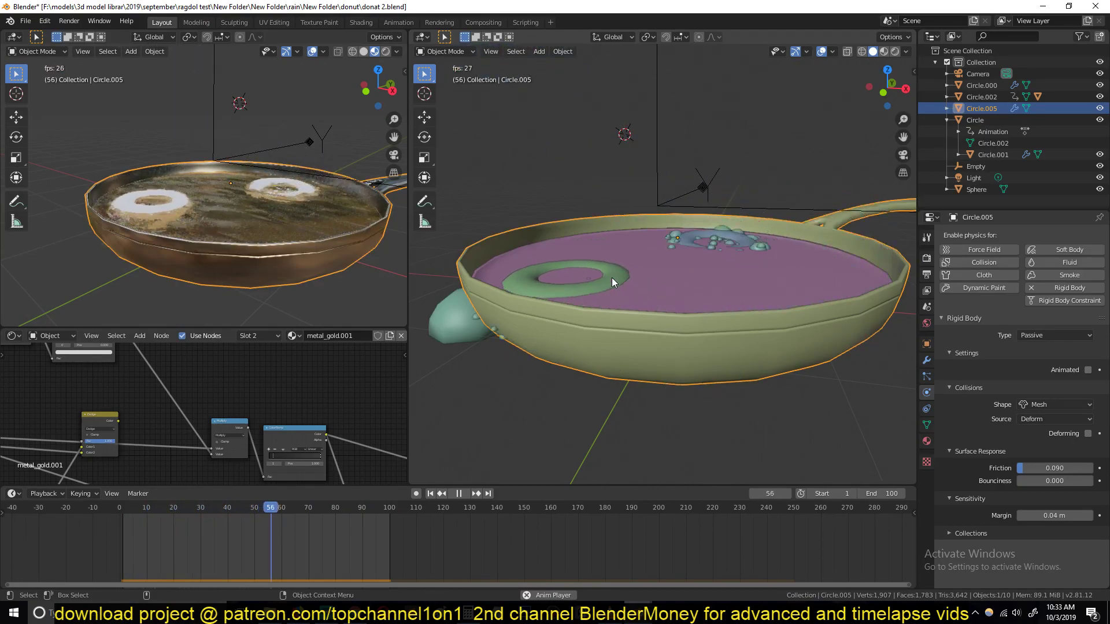
key("space")
middle_click_drag(640, 235, 676, 241)
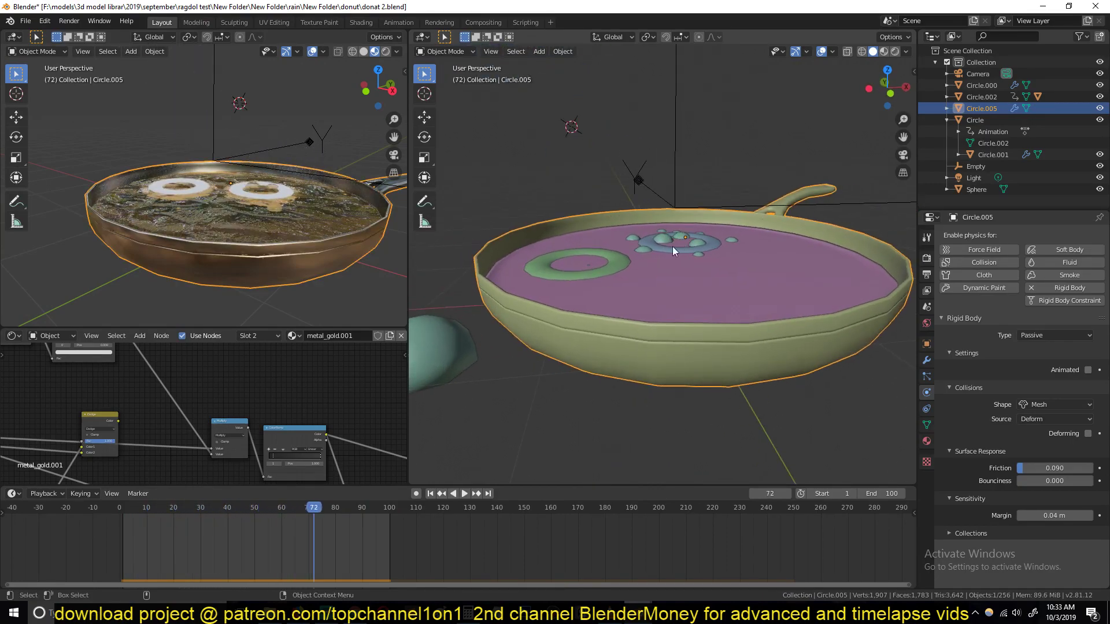
scroll(633, 311, "up", 4)
scroll(629, 291, "down", 4)
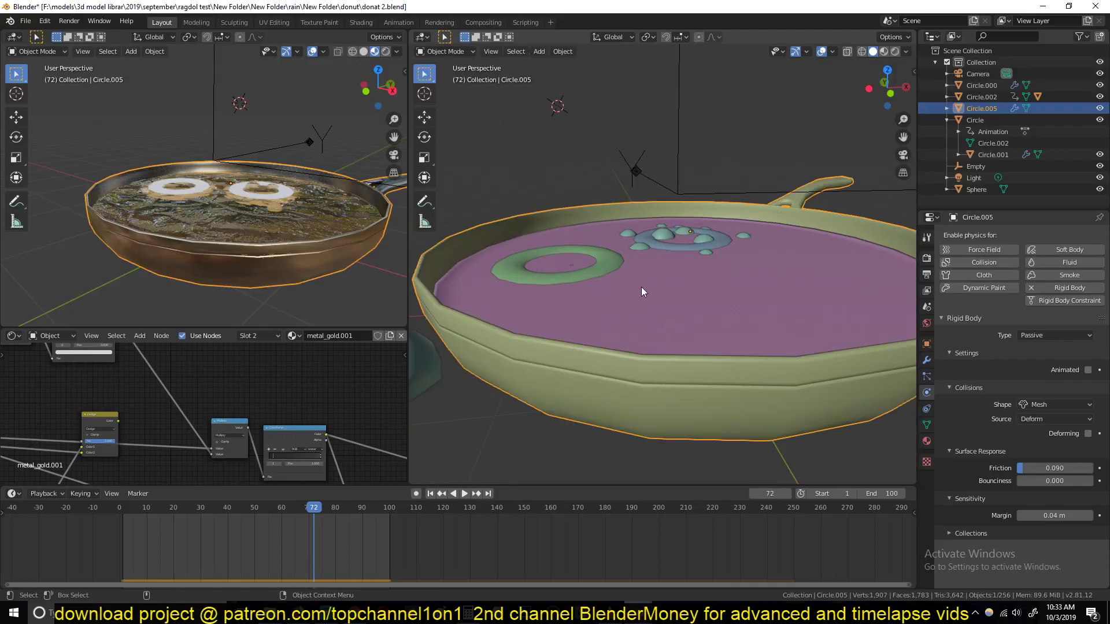
Add a plane in the front wireframe view, move it about 0.976 m in X and -1.27 m in Z into the pan, and scale it by about 1.46
key("KP_1")
key("shift+z")
key("alt+a")
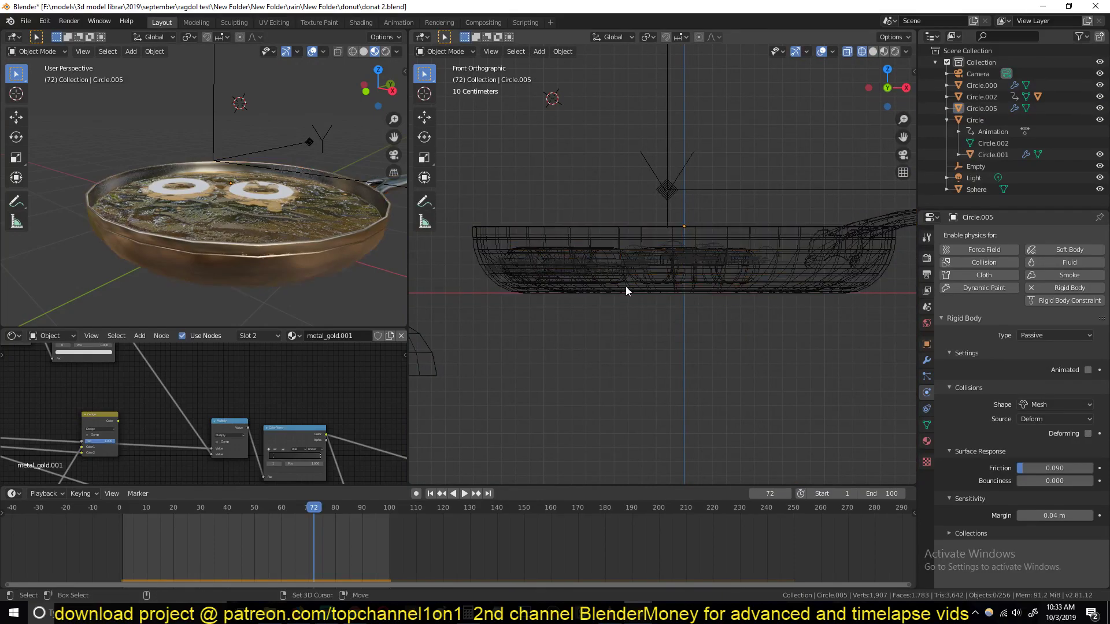
key("shift+a")
left_click(688, 287)
key("g")
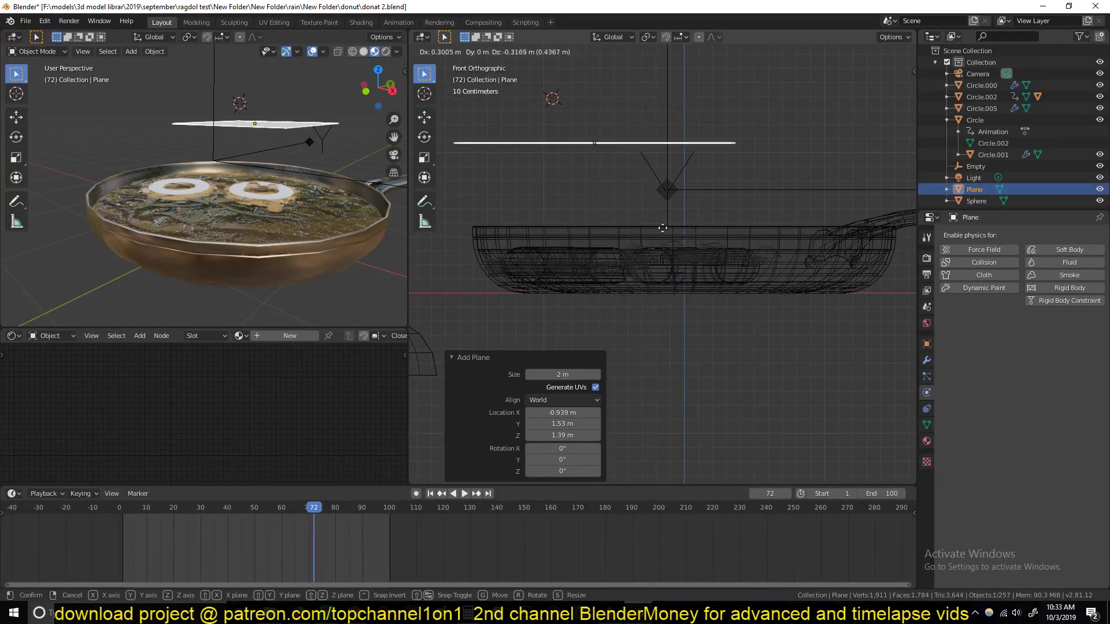
left_click(717, 305)
key("s")
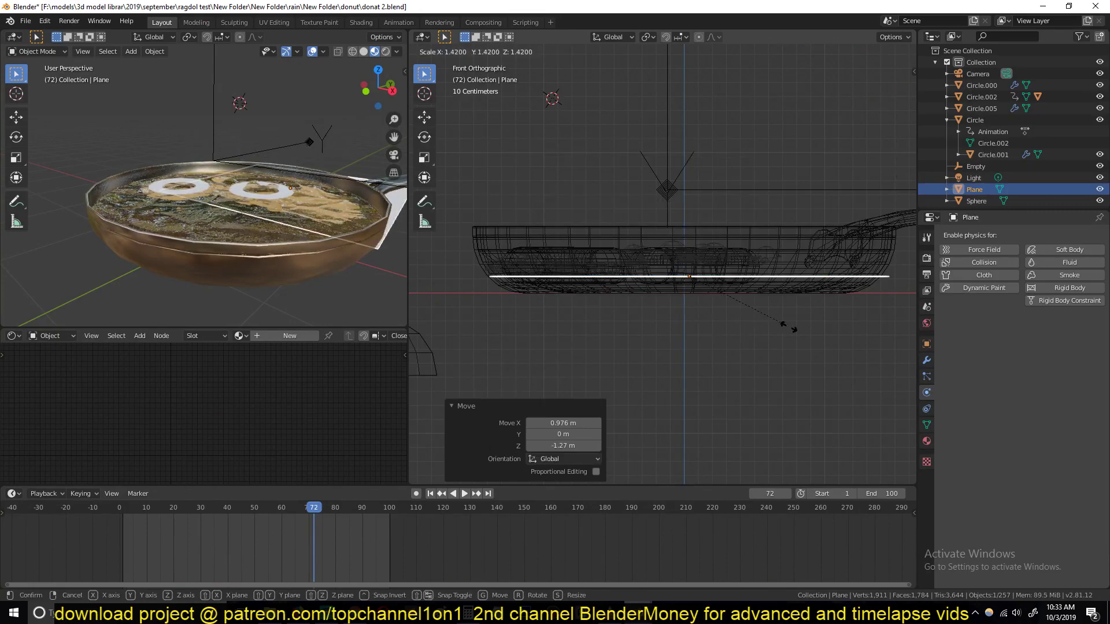
left_click(792, 327)
Centre the plane over the pan in top view and scale it by about 1.33 so it extends past the rim
key("KP_7")
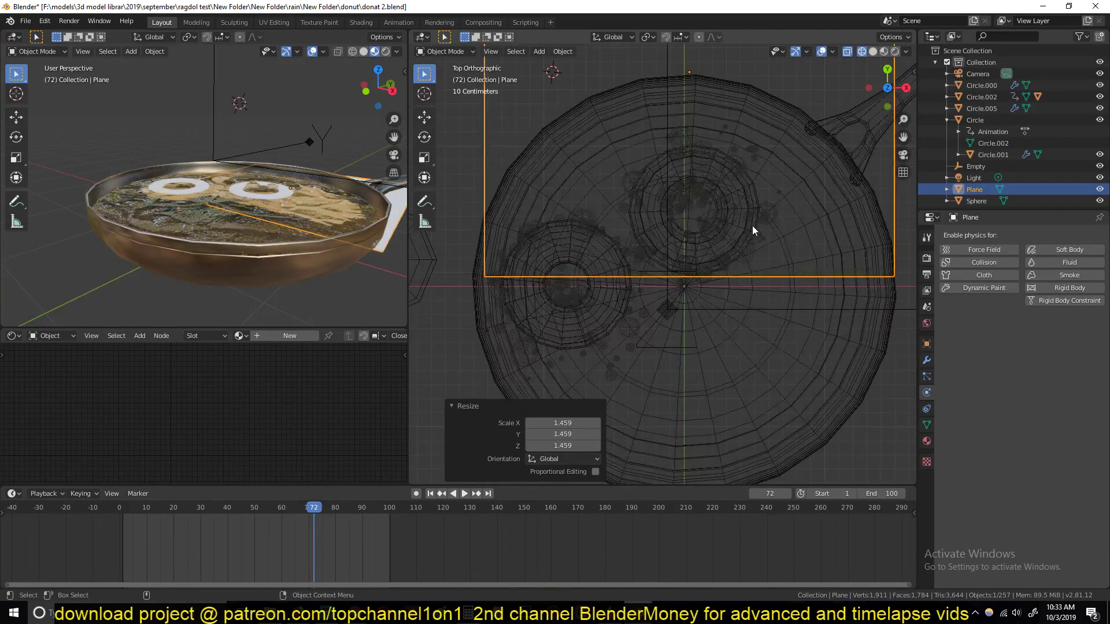
scroll(752, 225, "down", 3)
key("g")
left_click(753, 338)
key("s")
left_click(838, 343)
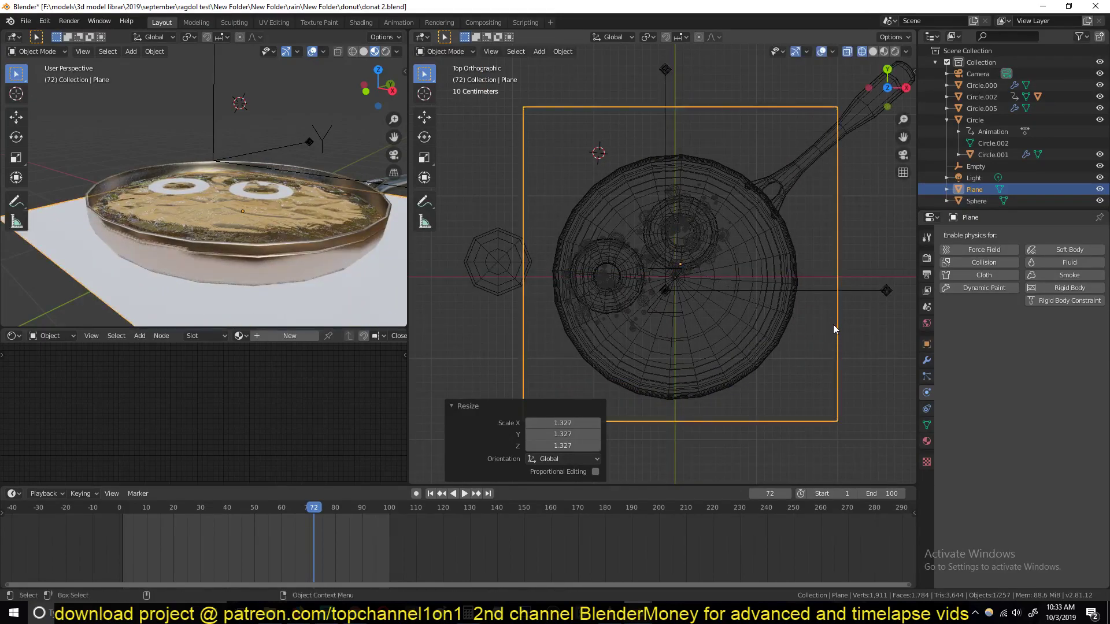
Return the larger viewport to Solid shading, raise the plane by about 0.1 m along Z, and inspect its height against the oil and pan
middle_click_drag(833, 326, 821, 207)
key("z")
left_click(849, 256)
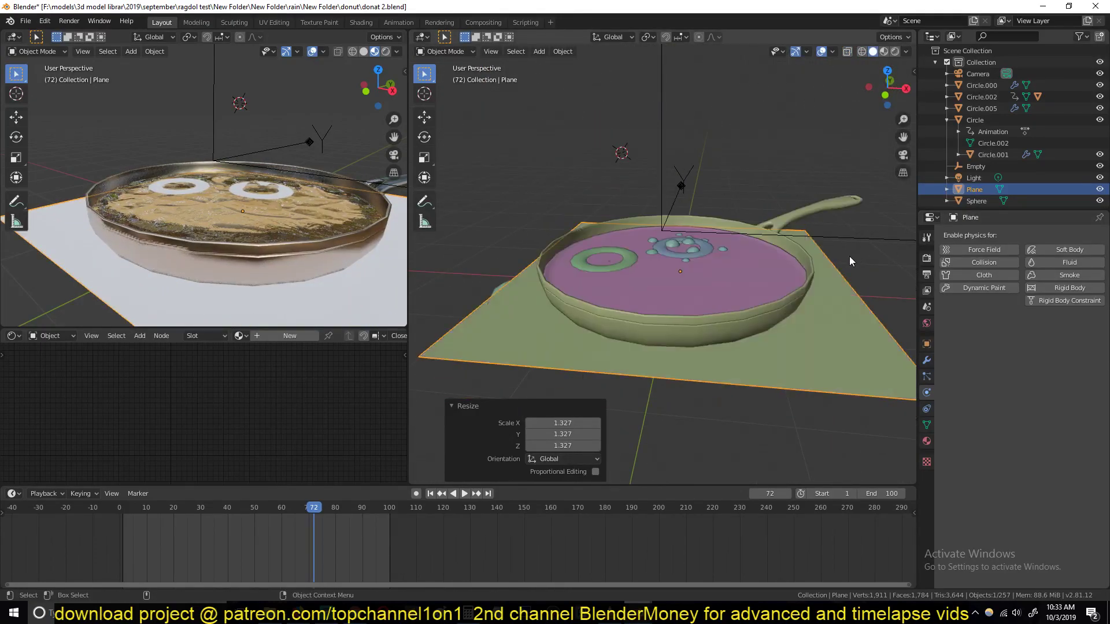
middle_click_drag(849, 262, 851, 236)
key("g")
key("z")
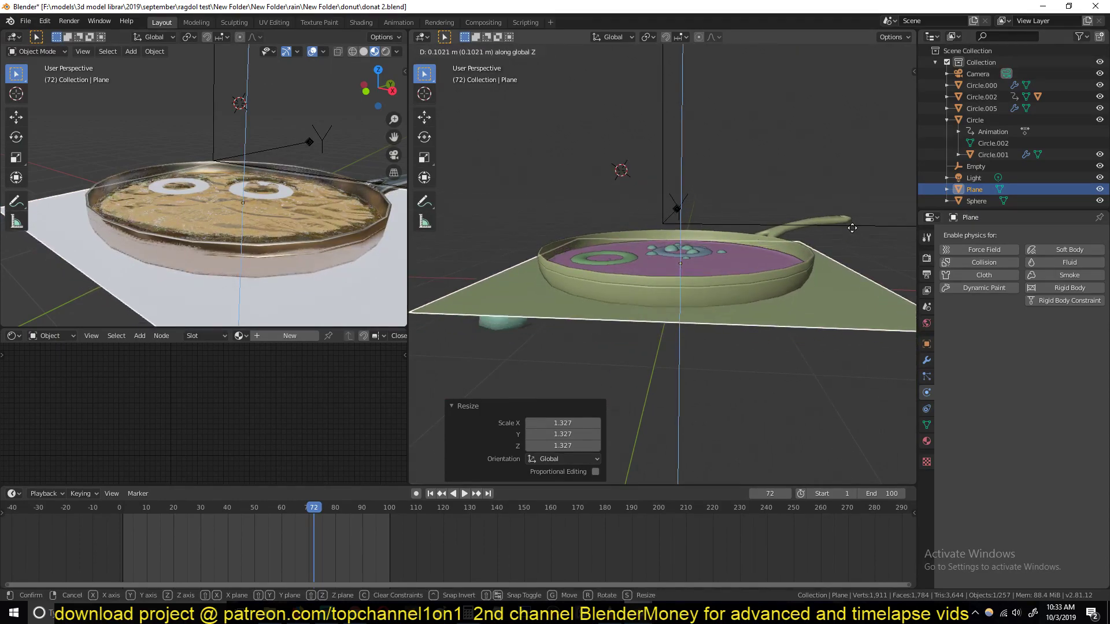
left_click(852, 228)
scroll(772, 242, "up", 5)
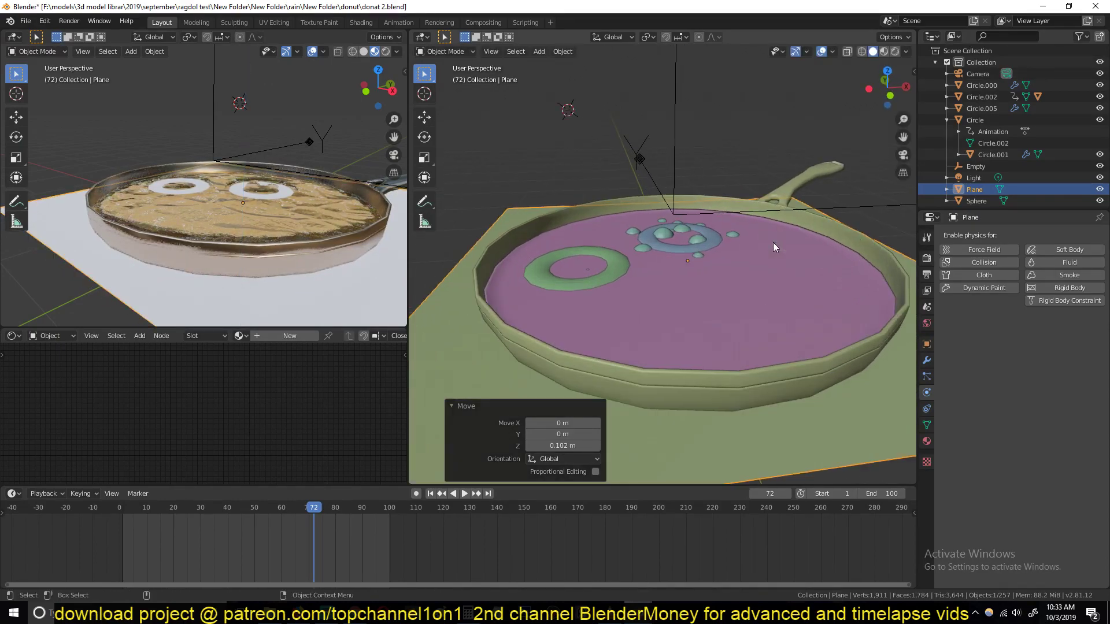
scroll(712, 232, "up", 4)
scroll(697, 199, "down", 8)
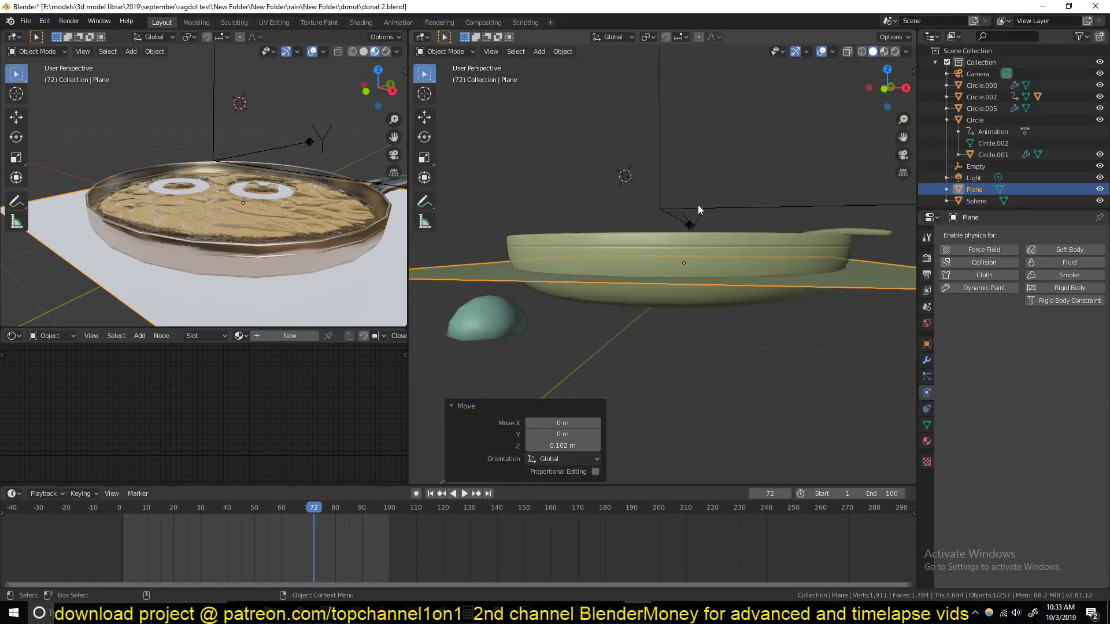
Give the plane a Passive rigid body and replay the animation from the start to test the donut drop
left_click(1047, 288)
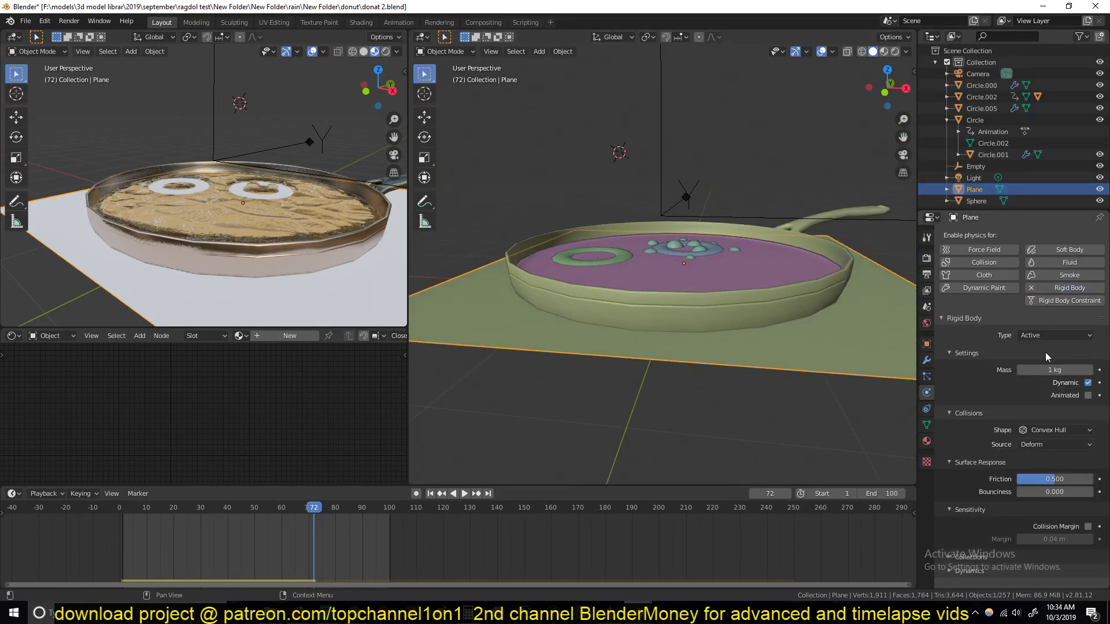
left_click(1064, 336)
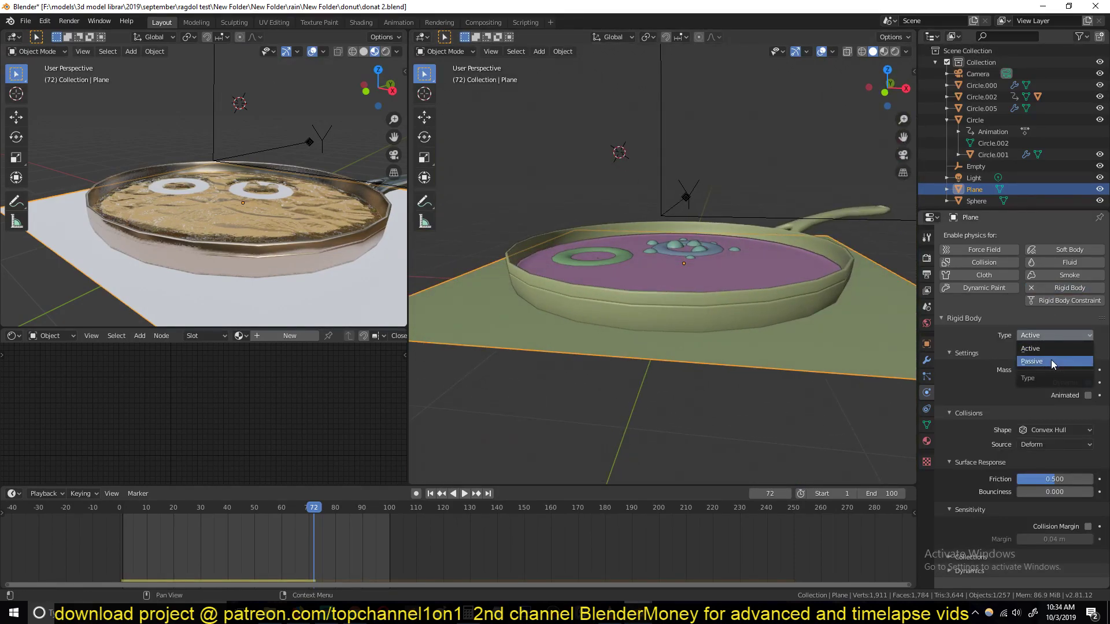
left_click(1051, 361)
key("shift+Left")
key("space")
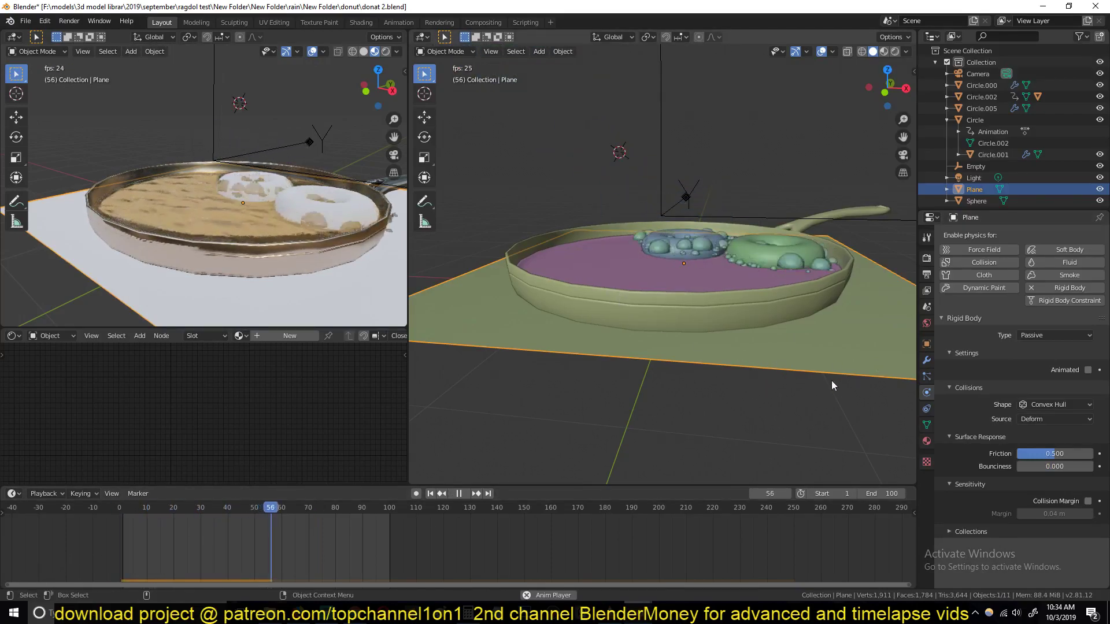
Lower the plane's rigid body Friction to 0.082 and replay the donut drop
key("Escape")
left_click_drag(1054, 453, 1056, 453)
key("space")
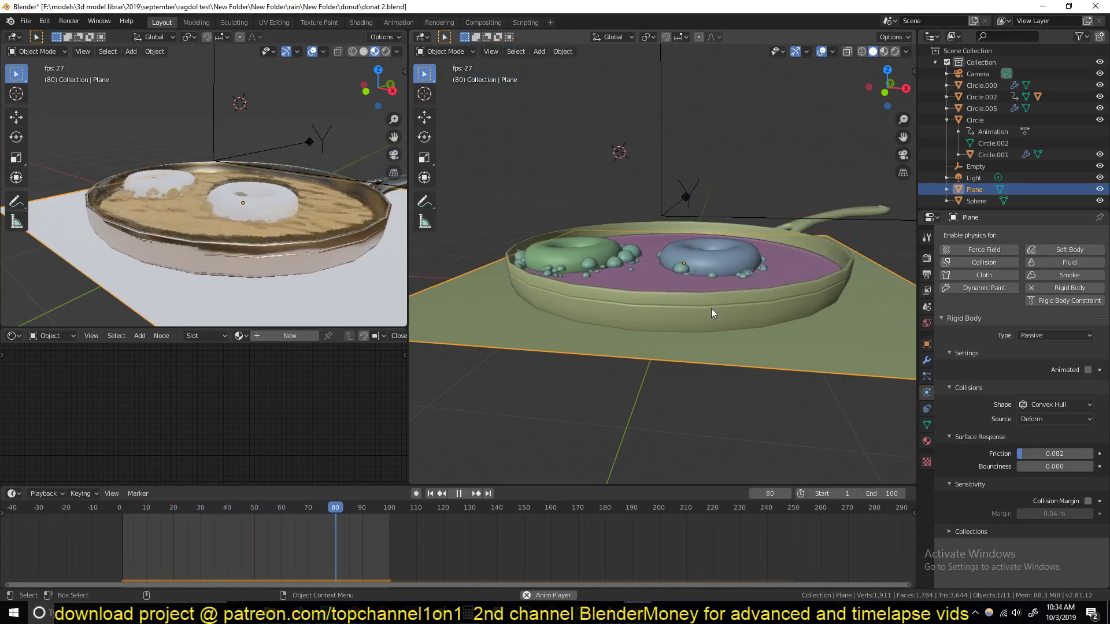
Stop the playback and delete the plane from the scene
key("Escape")
key("x")
left_click(711, 310)
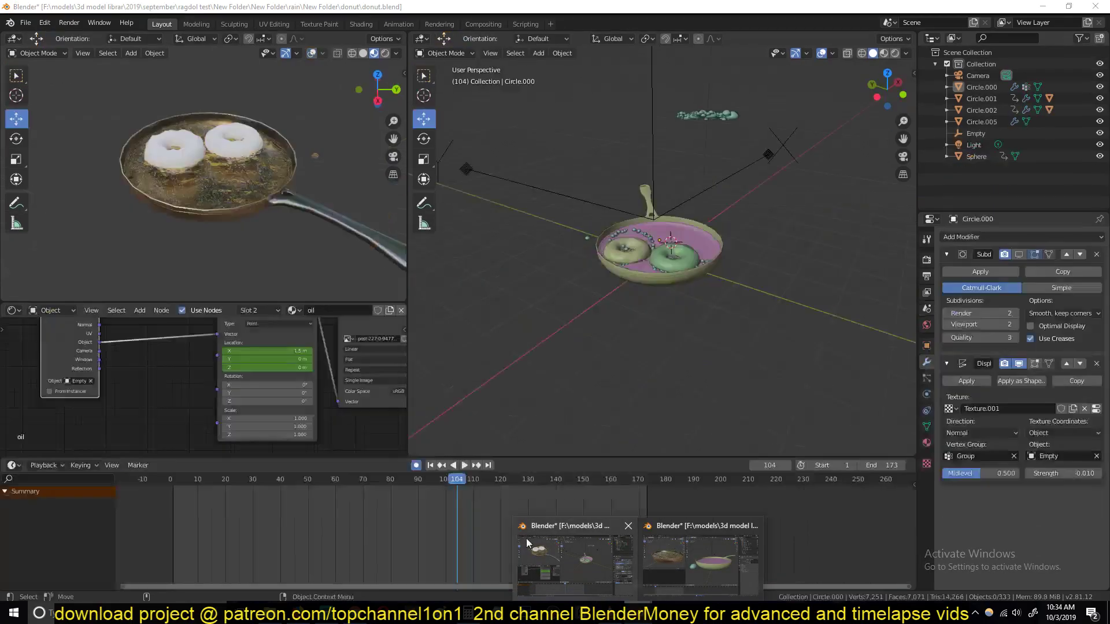
Switch to the Blender window with donut.blend, select the donut Circle.002, and enable its Subdivision modifier's viewport display
left_click(526, 539)
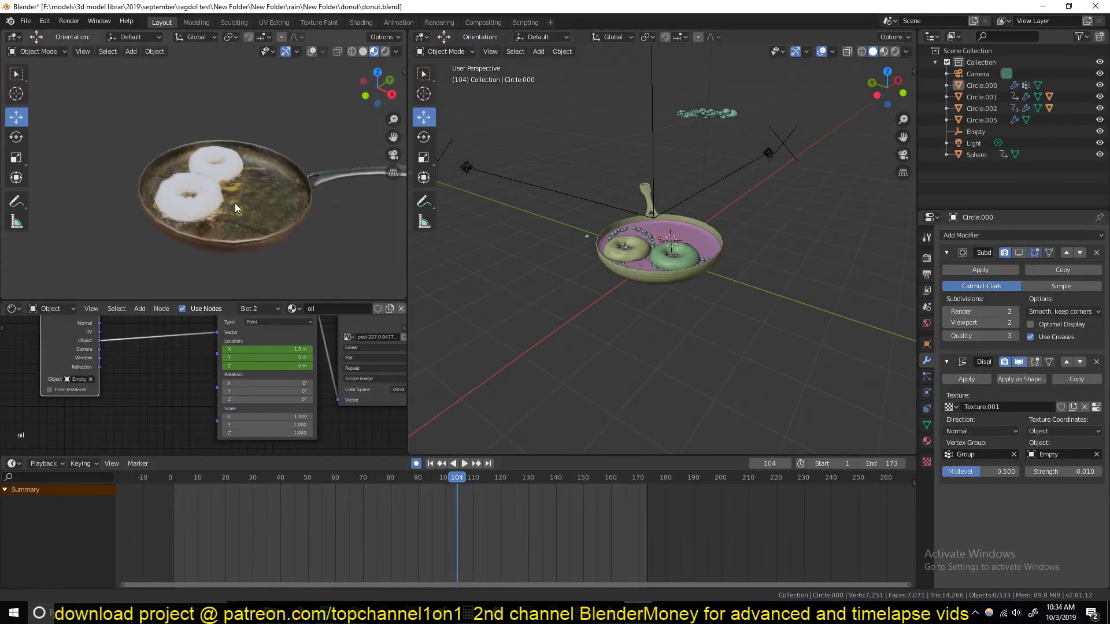
scroll(236, 199, "up", 5)
left_click(252, 248)
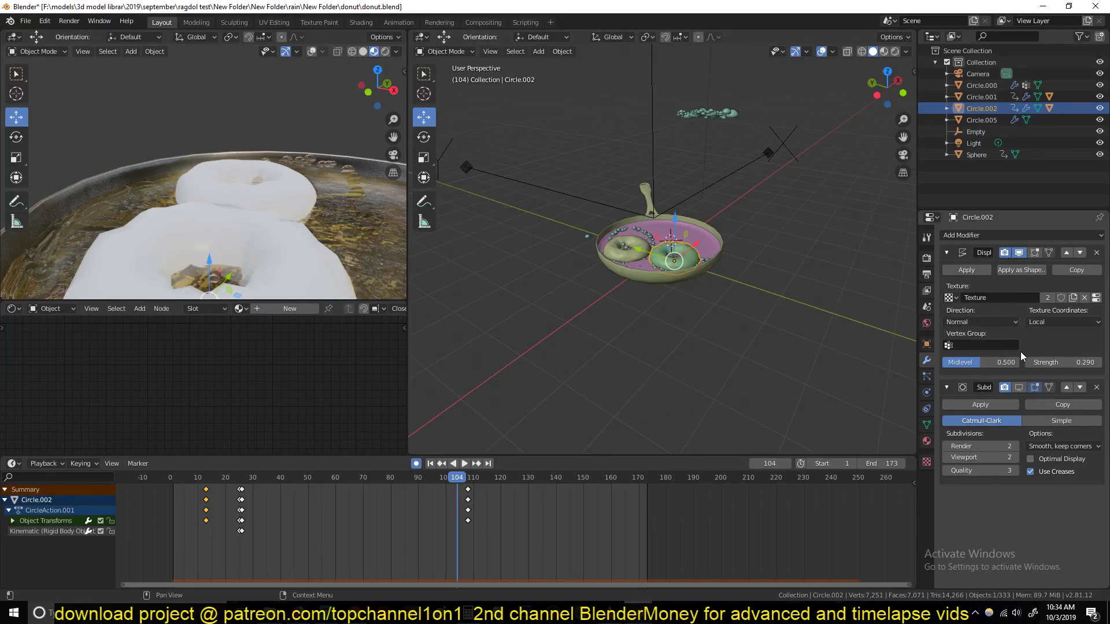
left_click(1019, 387)
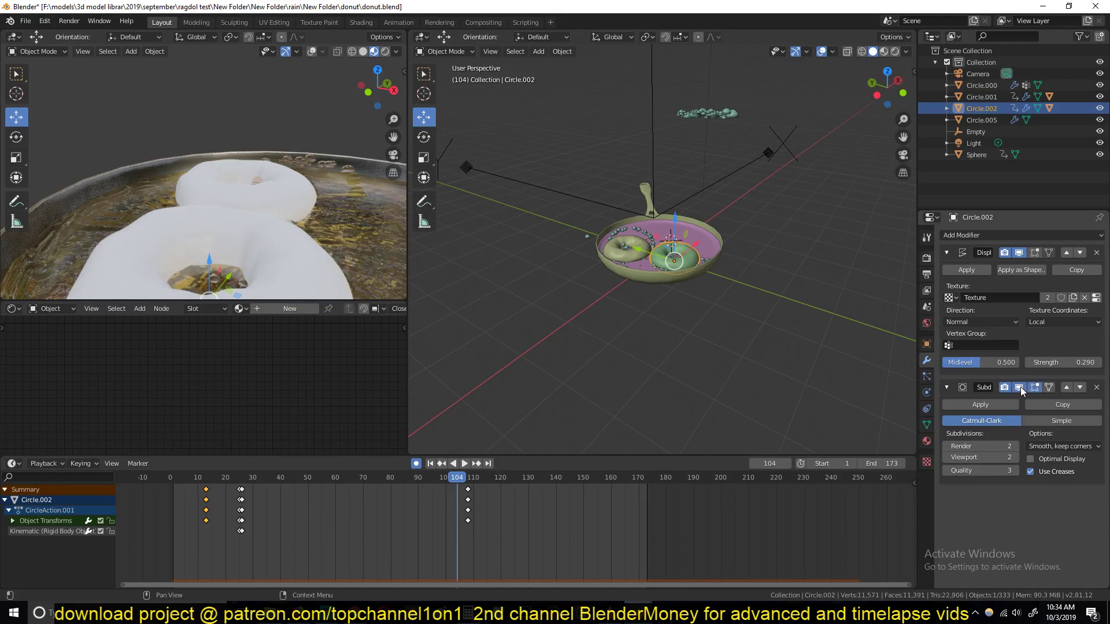
Play the finished animation up to frame 130 and examine the smoothed donuts and bubbles in the oil from several angles
scroll(233, 199, "down", 1)
middle_click_drag(233, 198, 237, 144)
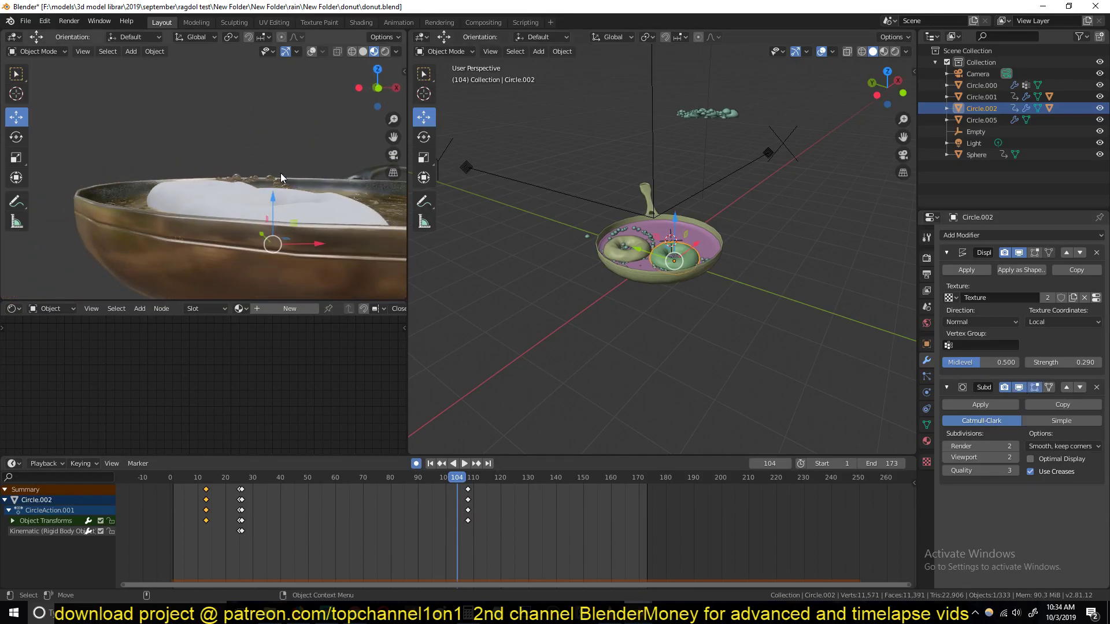
key("space")
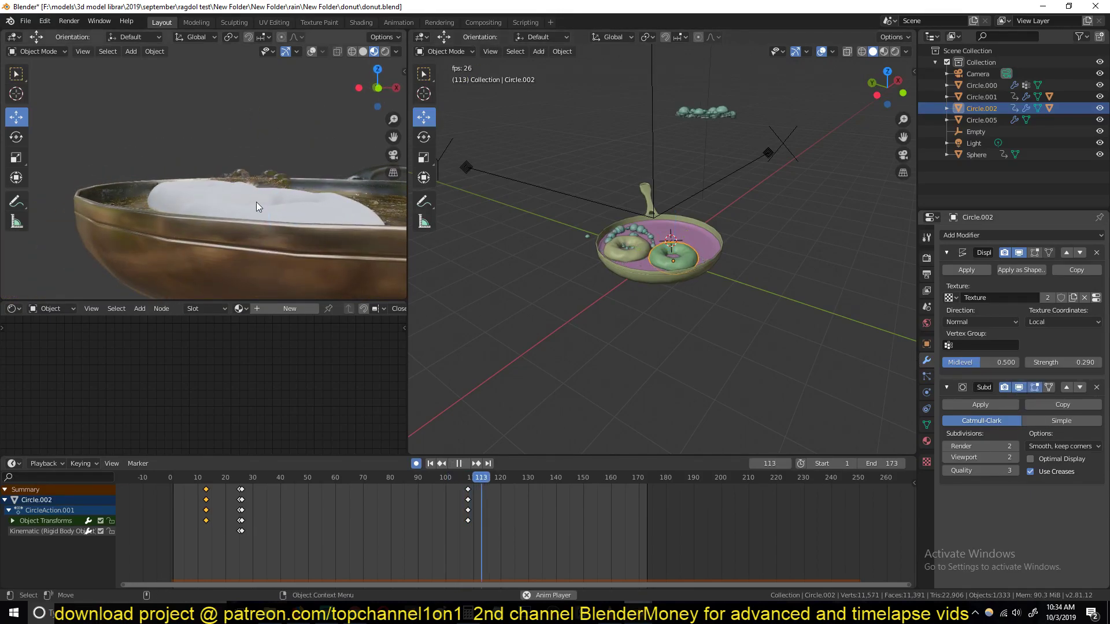
right_click(169, 495)
middle_click_drag(137, 237, 276, 192)
key("space")
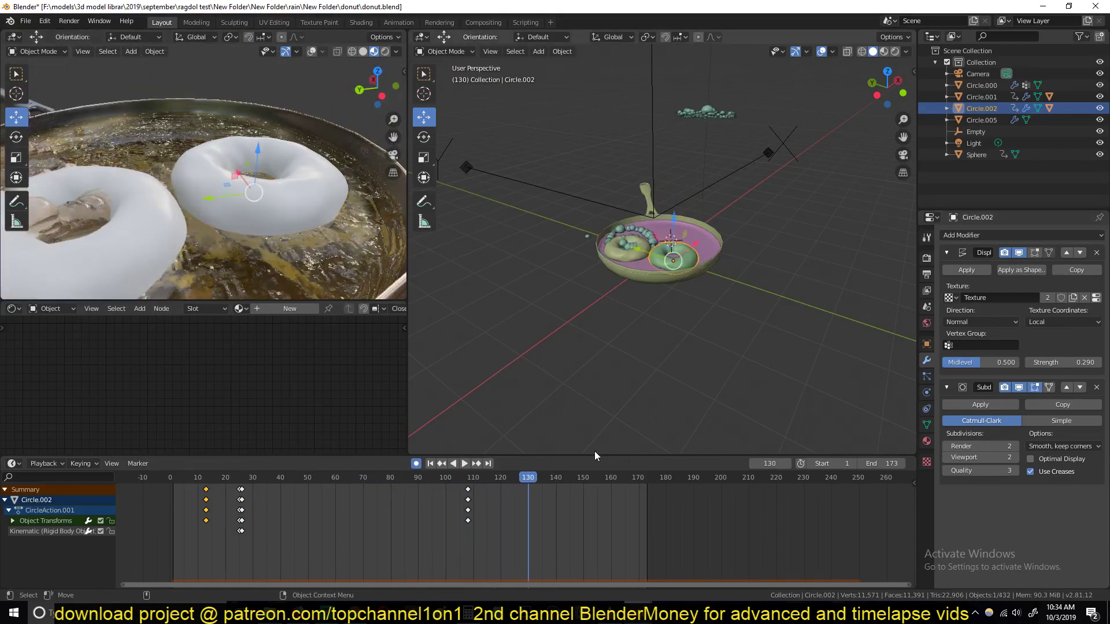
Set the animation's end frame to 100 and replay it, viewing the donuts falling into the pan from the side
key("Return")
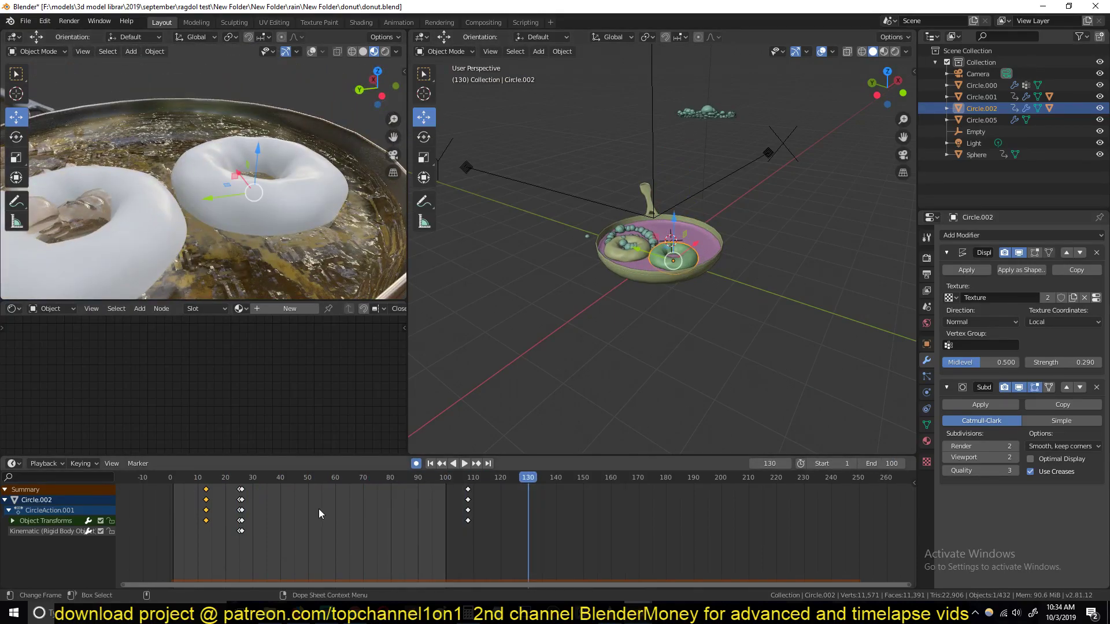
key("space")
scroll(215, 259, "down", 5)
middle_click_drag(244, 261, 335, 147)
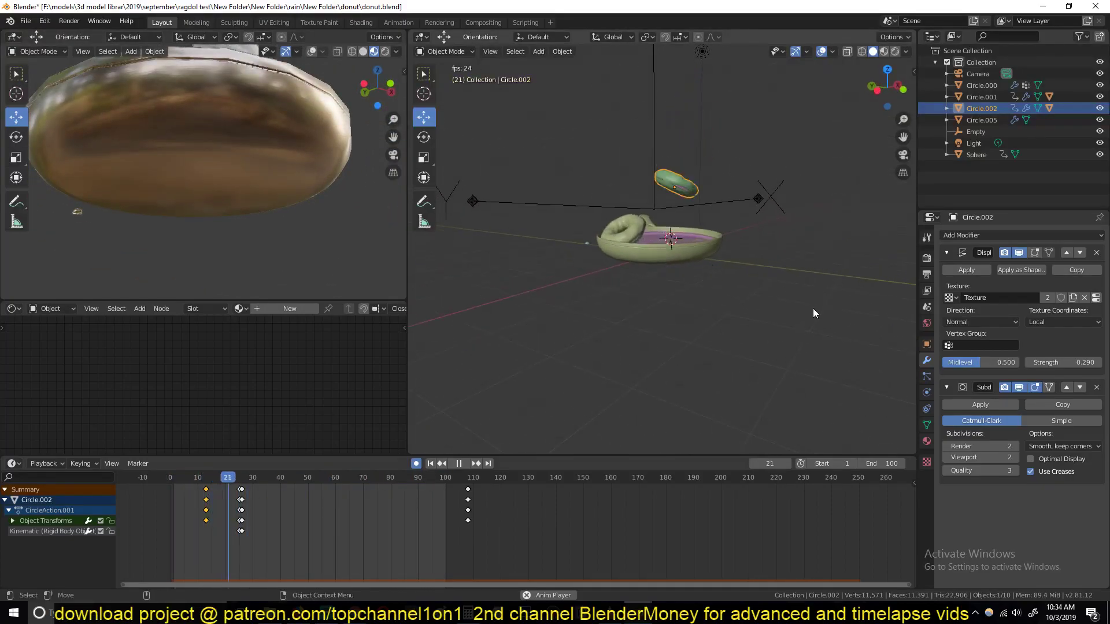